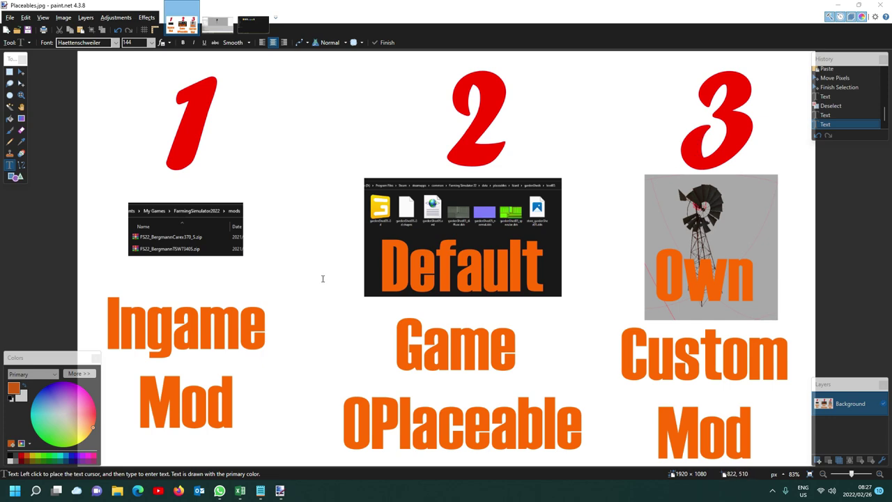
- Switch to File Explorer and open the mods folder inside Documents > My Games > FarmingSimulator2022
{"action": "left_click", "coordinate": [117, 492]}
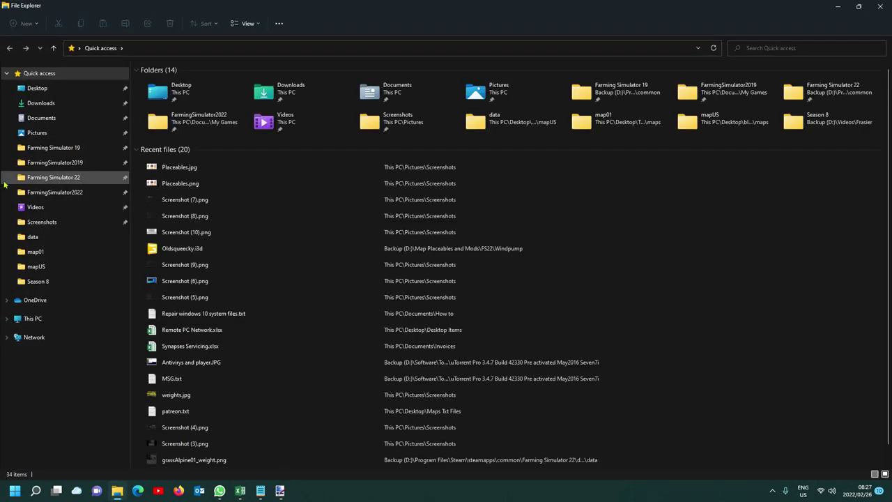
{"action": "left_click", "coordinate": [49, 191]}
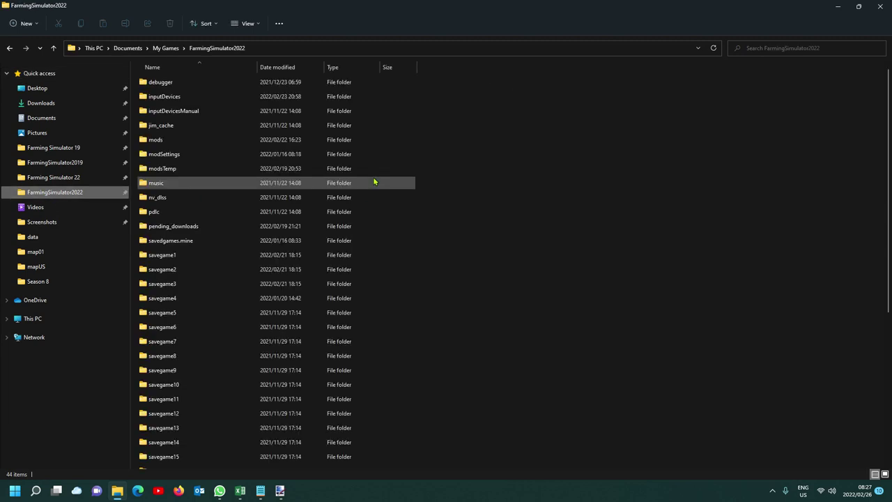
{"action": "double_click", "coordinate": [181, 142]}
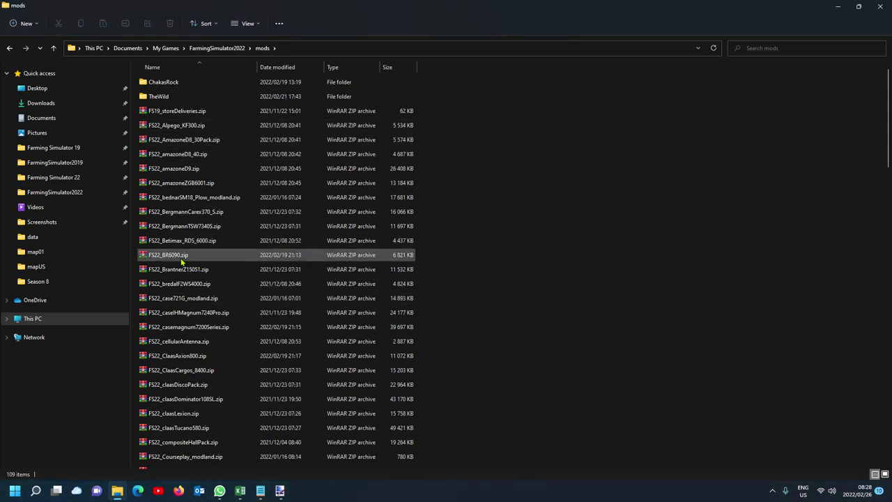
- Examine the file names of the zipped mods, including FS19_storeDeliveries.zip, FS22_amazoneD8_40.zip and FS22_amazoneD9.zip
{"action": "left_click", "coordinate": [183, 111]}
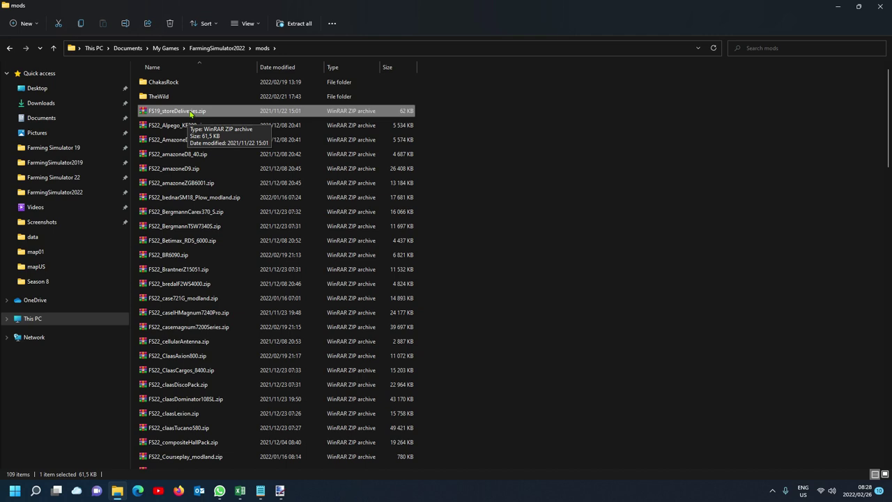
{"action": "left_click", "coordinate": [196, 157]}
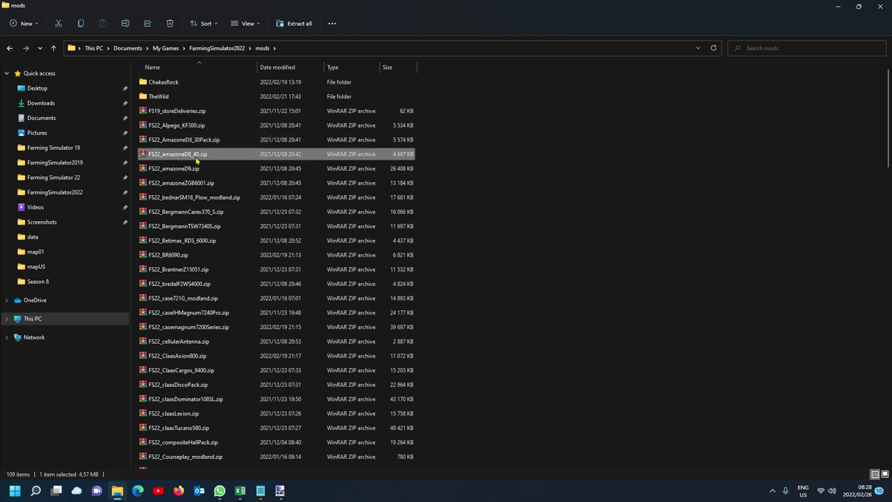
{"action": "key", "text": "F2"}
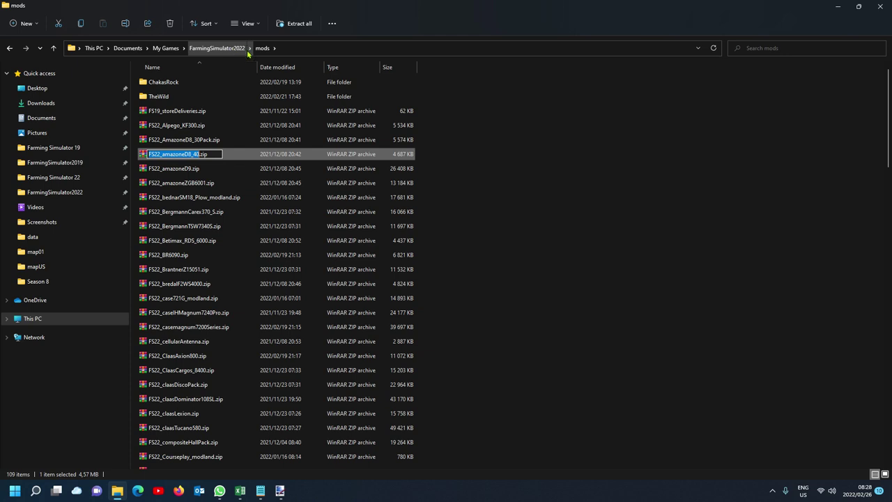
{"action": "left_click", "coordinate": [183, 170]}
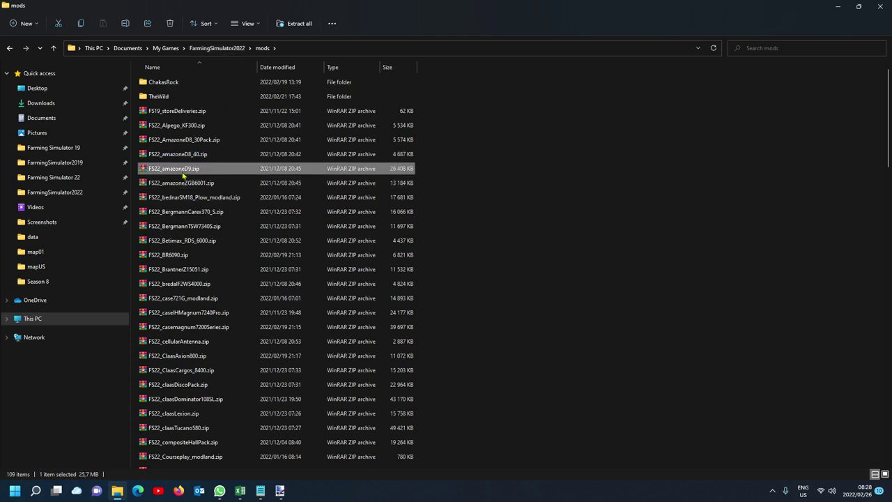
{"action": "left_click", "coordinate": [184, 113]}
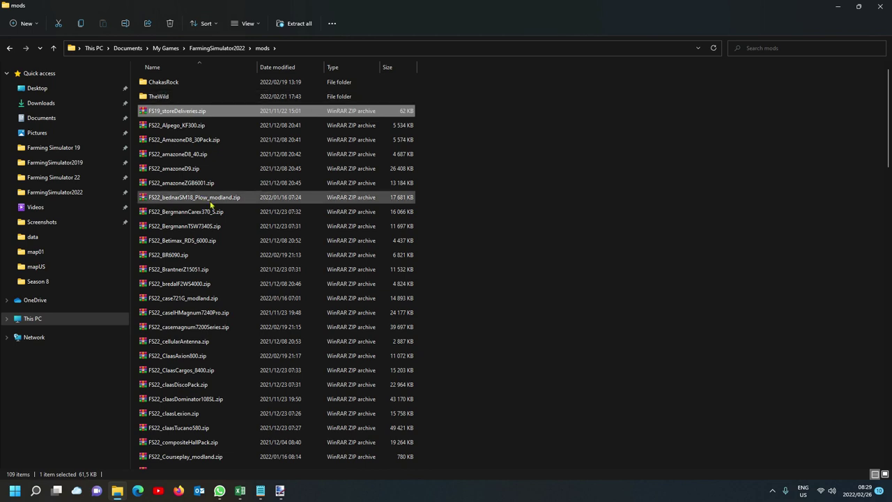
{"action": "mouse_move", "coordinate": [214, 214]}
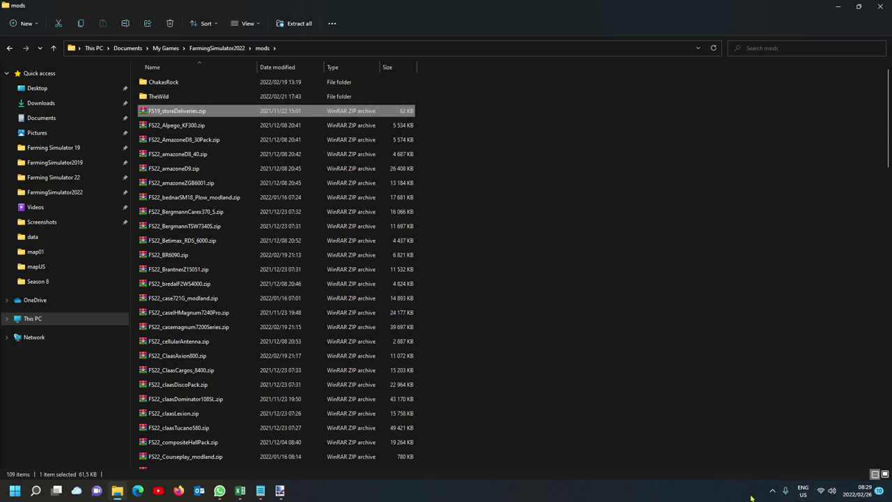
- Display Steam's quick list of games from its notification area entry
{"action": "left_click", "coordinate": [773, 491]}
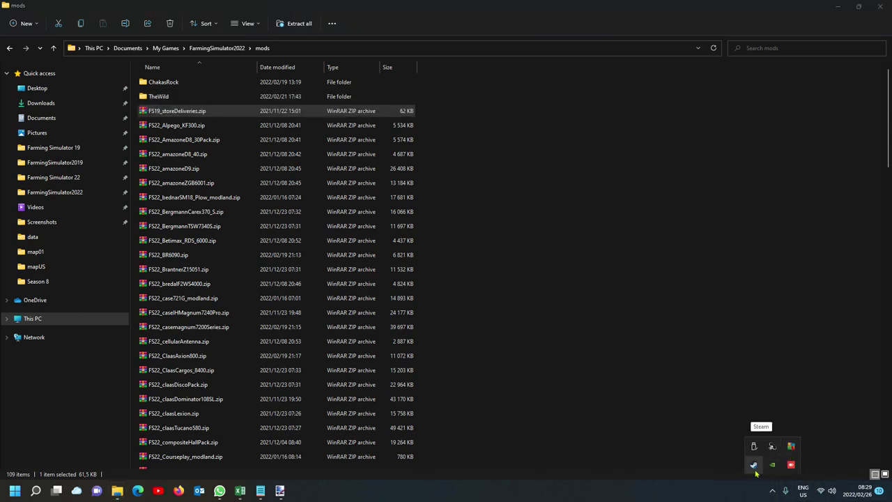
{"action": "right_click", "coordinate": [758, 465]}
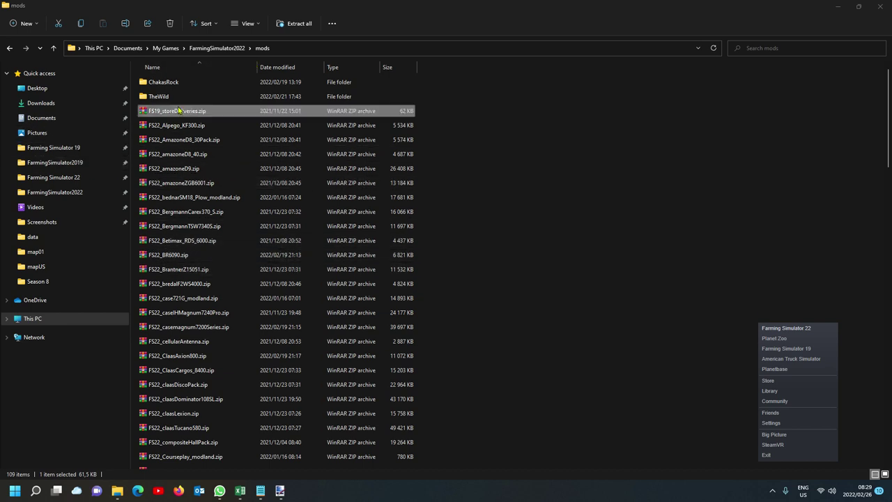
- Inspect the contents of the savegame1 and savegame2 folders and look over the other FarmingSimulator2022 subfolders
{"action": "left_click", "coordinate": [203, 50]}
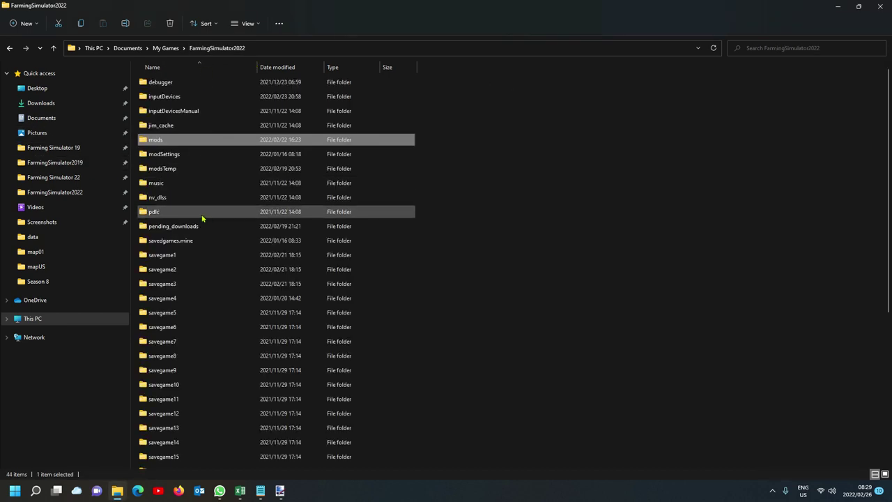
{"action": "double_click", "coordinate": [190, 255]}
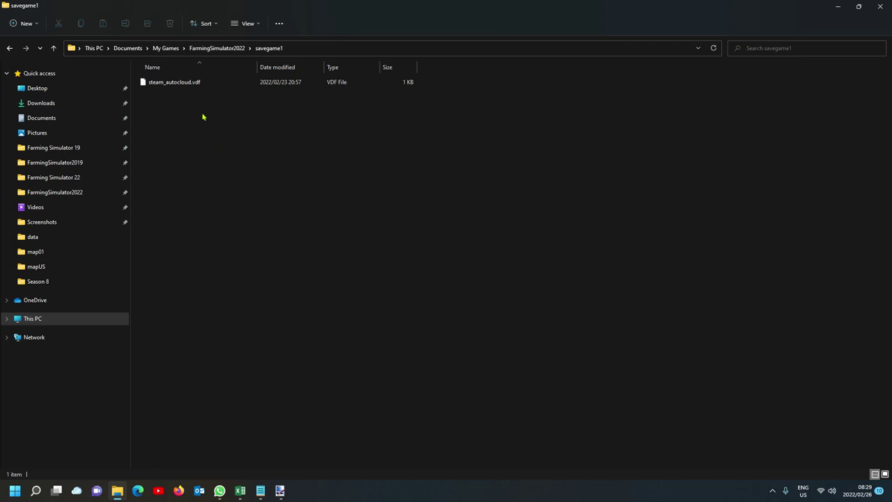
{"action": "left_click", "coordinate": [220, 50]}
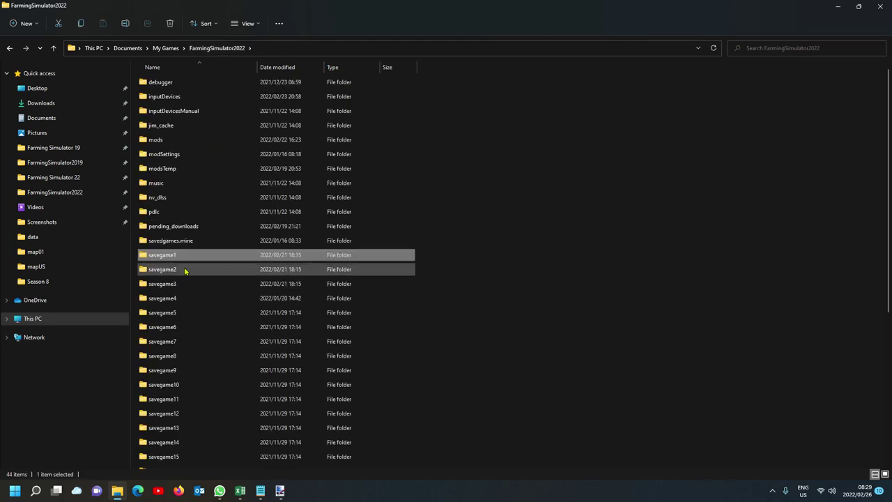
{"action": "double_click", "coordinate": [185, 269]}
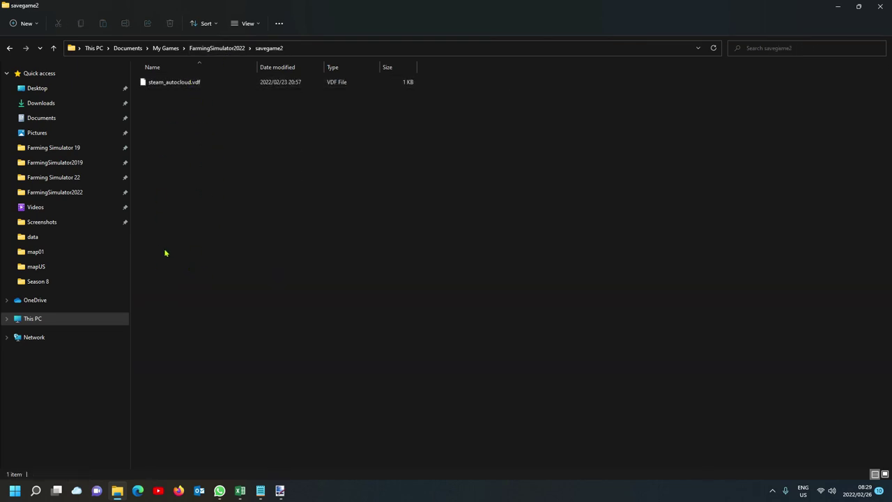
{"action": "left_click", "coordinate": [215, 49]}
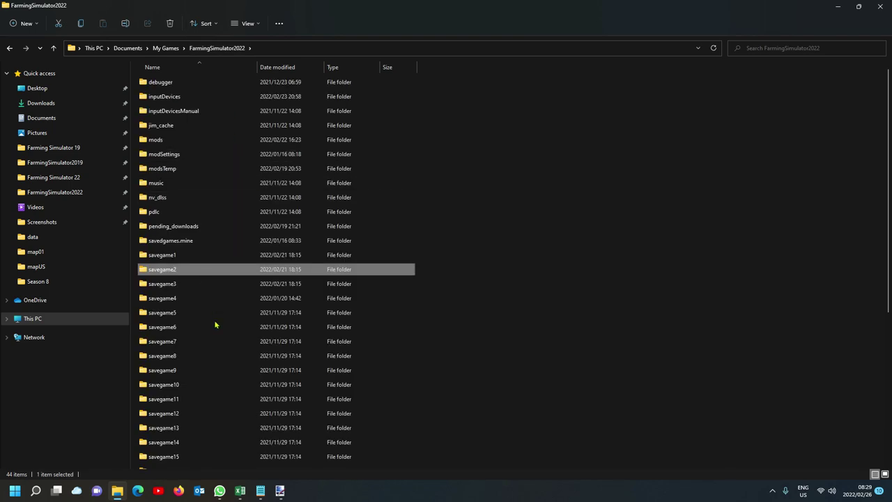
{"action": "scroll", "coordinate": [206, 335], "scroll_direction": "down", "scroll_amount": 1}
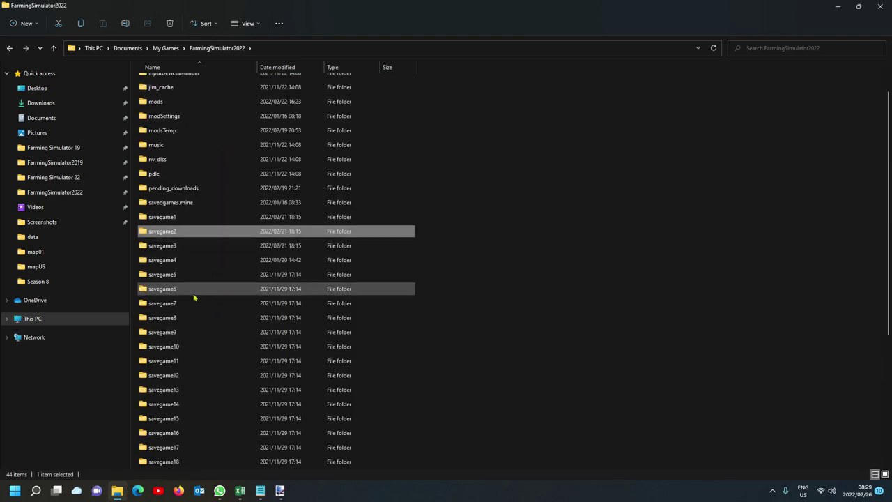
{"action": "scroll", "coordinate": [197, 312], "scroll_direction": "up", "scroll_amount": 1}
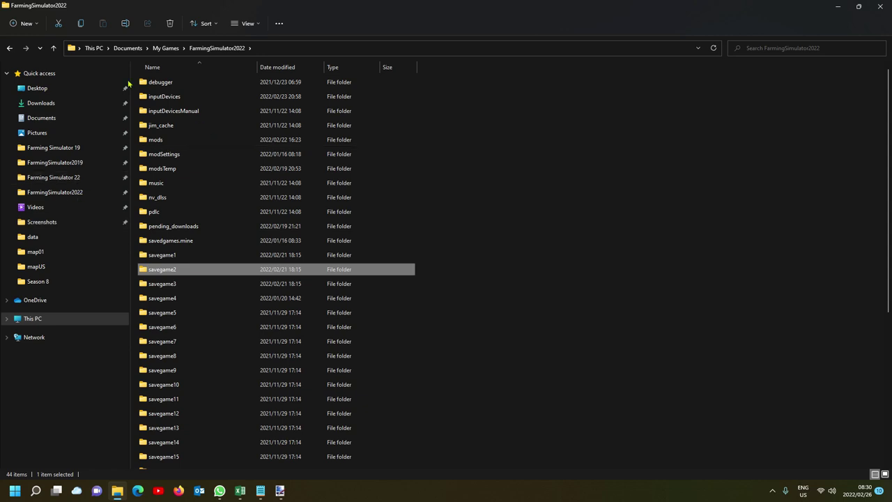
- Return to the mods folder of FarmingSimulator2022 and select the ChakasRock map folder
{"action": "left_click", "coordinate": [73, 192]}
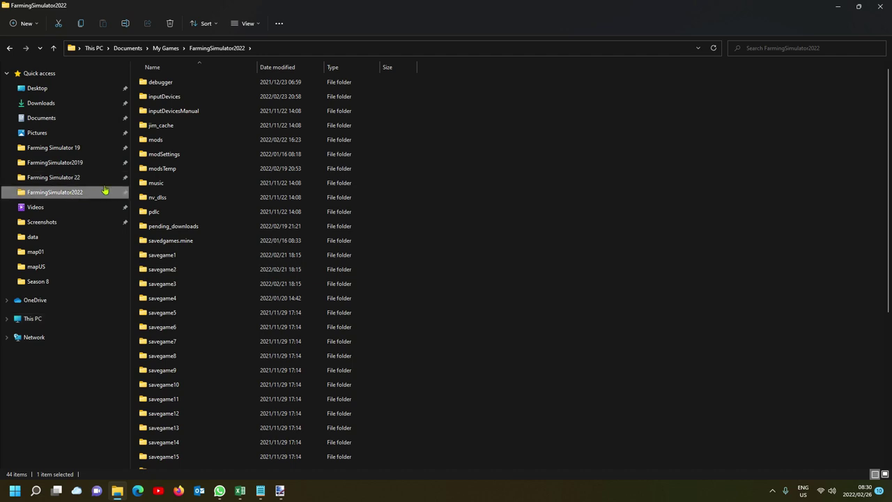
{"action": "left_click", "coordinate": [66, 181]}
{"action": "left_click", "coordinate": [70, 193]}
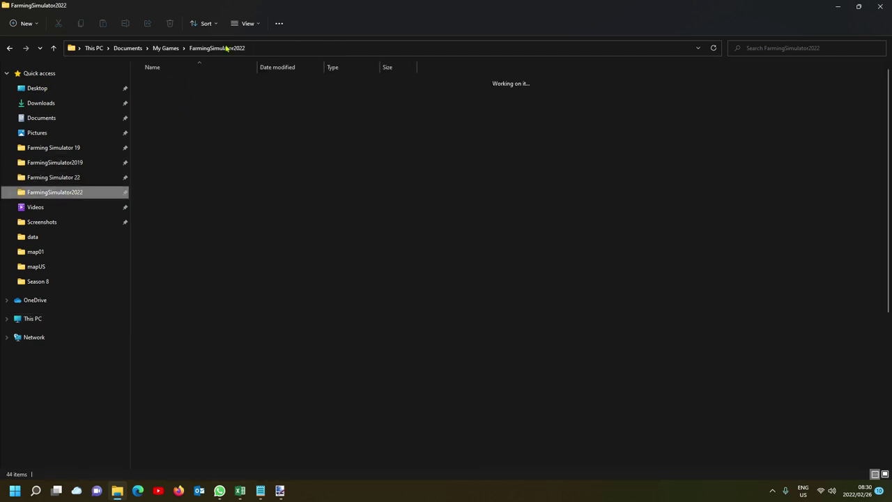
{"action": "double_click", "coordinate": [174, 144]}
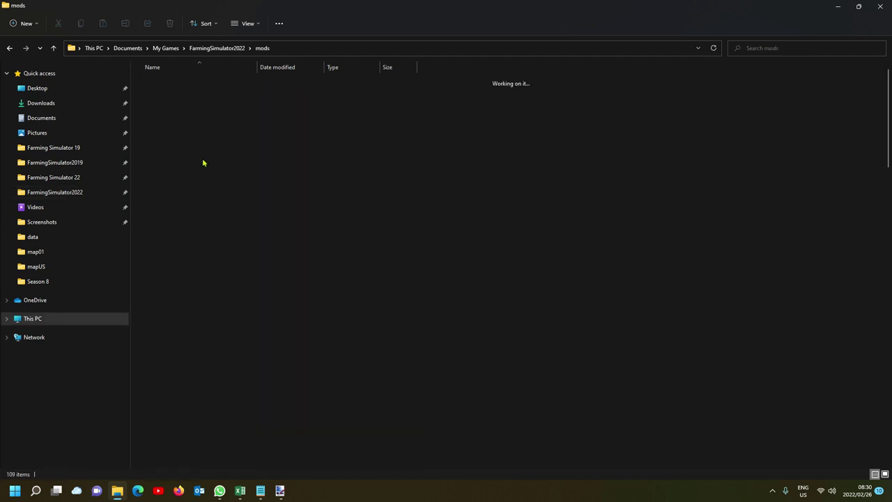
{"action": "left_click", "coordinate": [184, 85]}
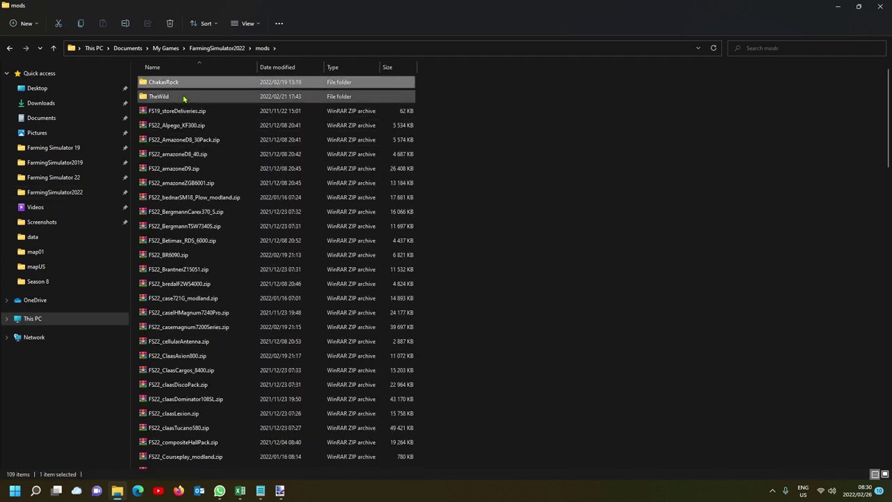
{"action": "left_click", "coordinate": [184, 97]}
{"action": "left_click", "coordinate": [184, 85]}
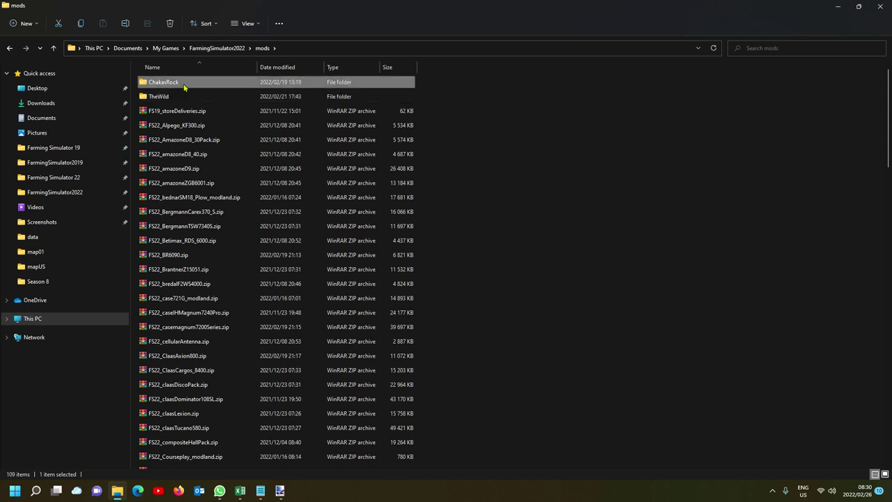
- Switch to Farming Simulator 22, install the Old Cowshed mod from the ModHub and check its download
{"action": "left_click", "coordinate": [772, 490]}
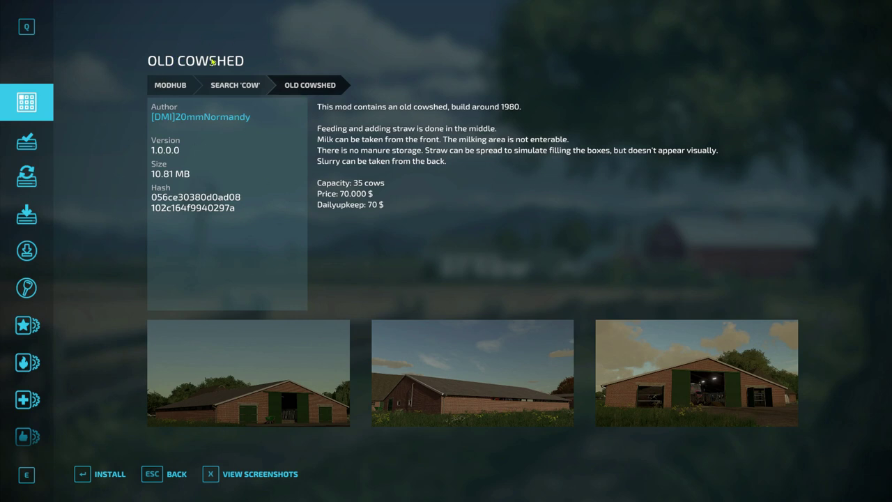
{"action": "left_click", "coordinate": [104, 475]}
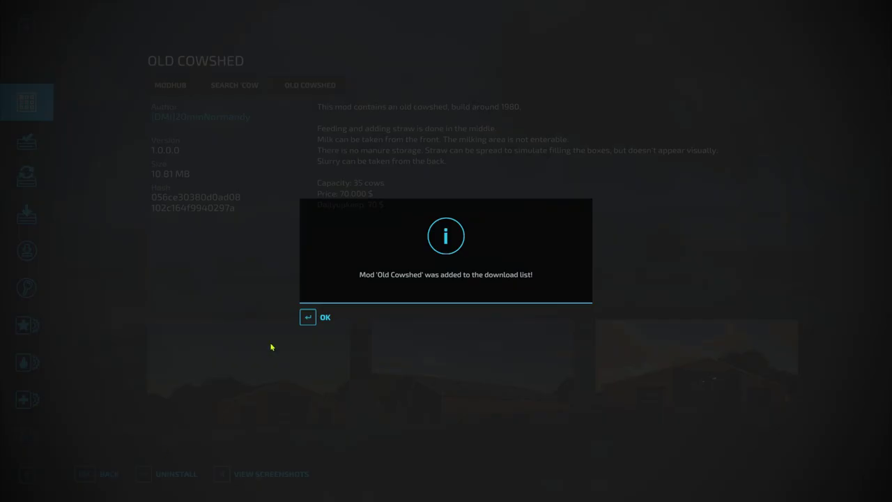
{"action": "left_click", "coordinate": [311, 322]}
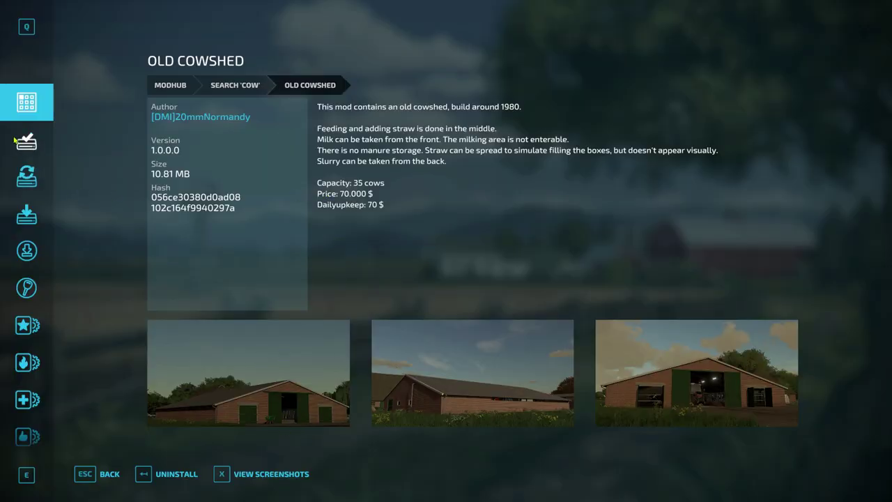
{"action": "left_click", "coordinate": [28, 219]}
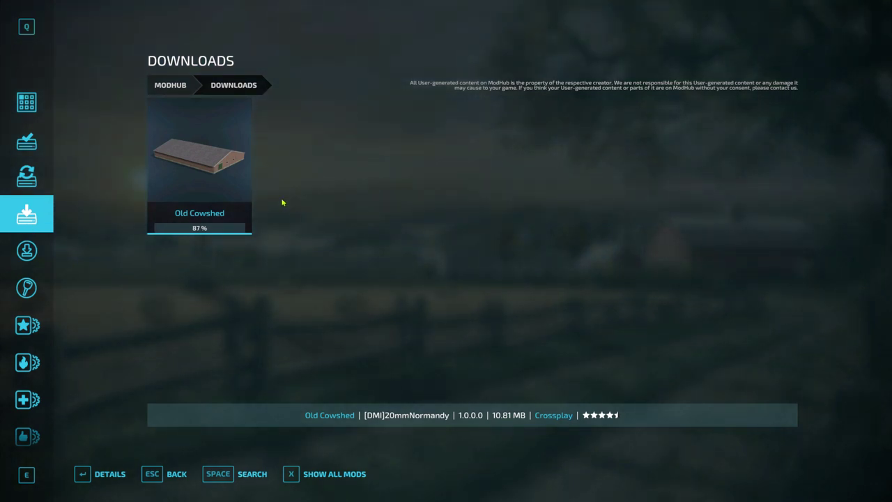
- Leave the ModHub and open game save 1 on the Chakas Rock map
{"action": "left_click", "coordinate": [154, 474]}
{"action": "left_click", "coordinate": [124, 301]}
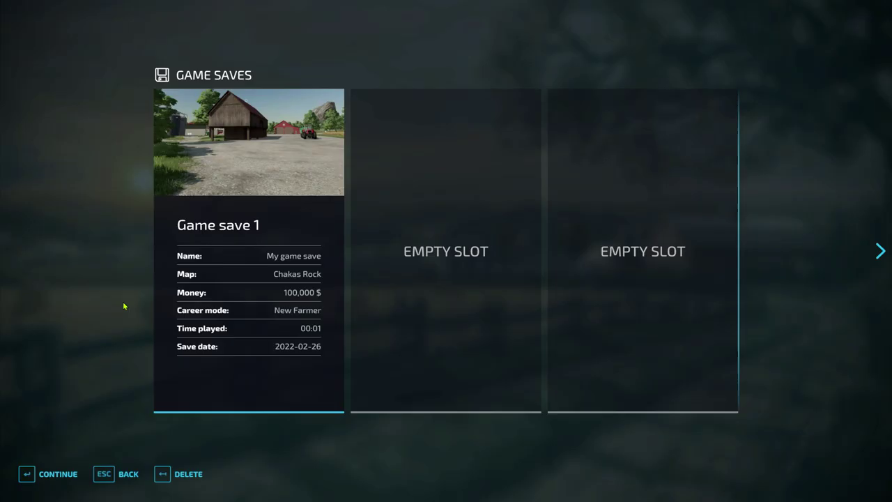
{"action": "left_click", "coordinate": [263, 286]}
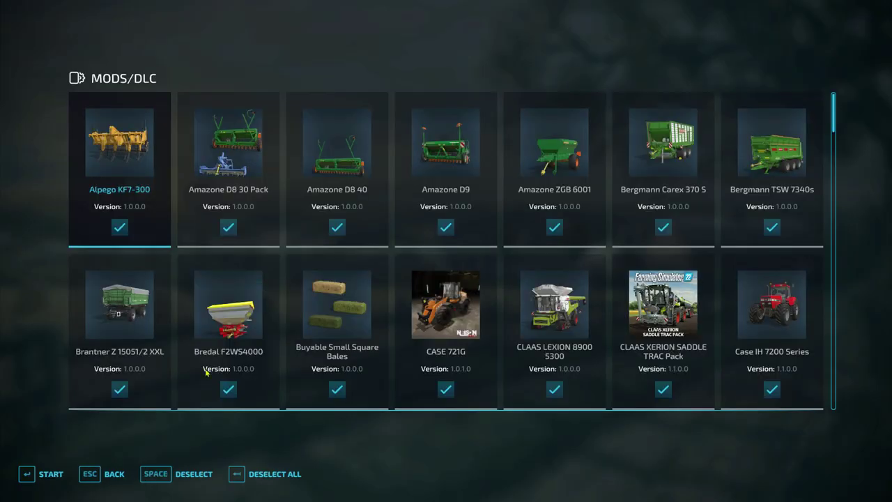
- Apply Deselect All to the save's mod list and start the Chakas Rock game
{"action": "scroll", "coordinate": [739, 230], "scroll_direction": "down", "scroll_amount": 1}
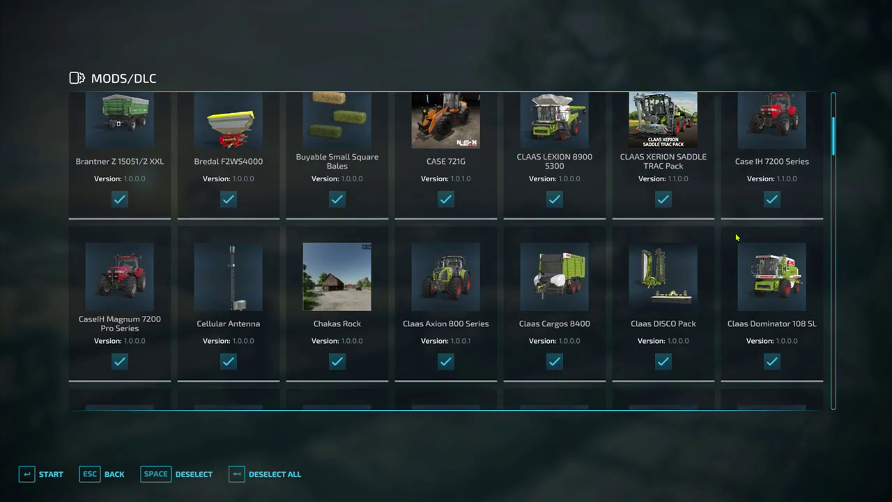
{"action": "left_click", "coordinate": [265, 477]}
{"action": "left_click", "coordinate": [266, 478]}
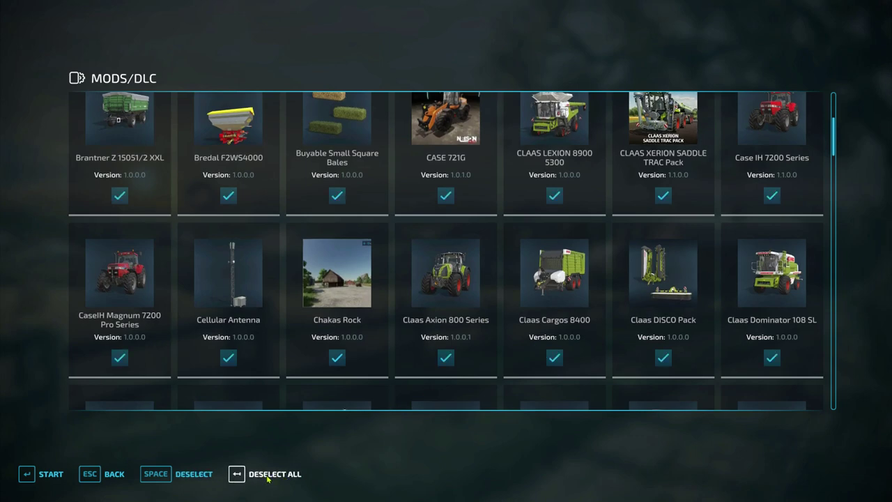
{"action": "key", "text": "Return"}
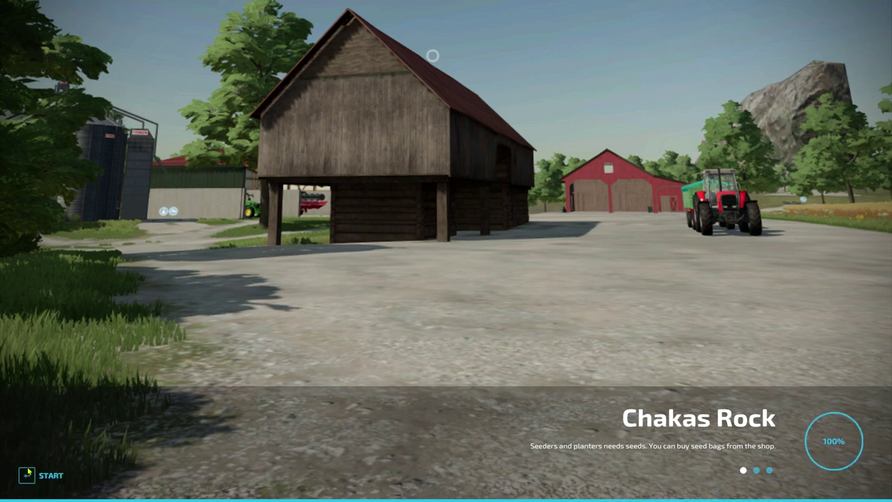
{"action": "left_click", "coordinate": [32, 475]}
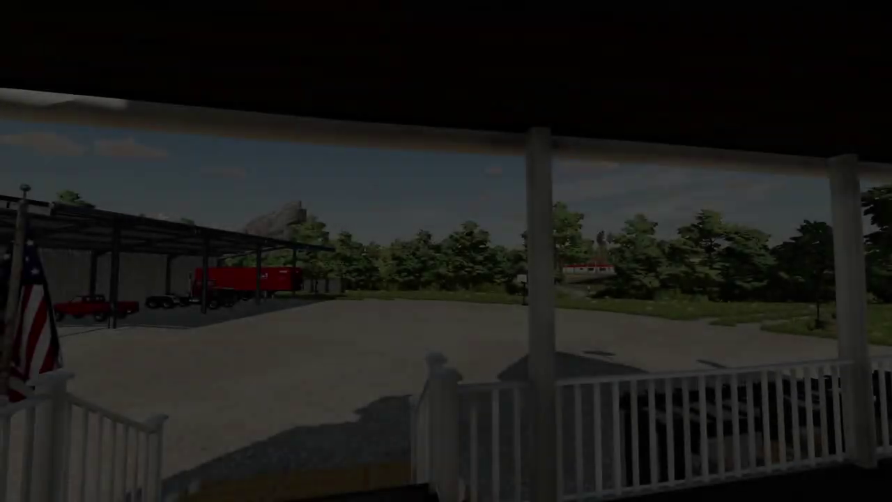
- Walk from the farmhouse past the open shed onto the bare field and open construction mode
{"action": "key", "text": "w"}
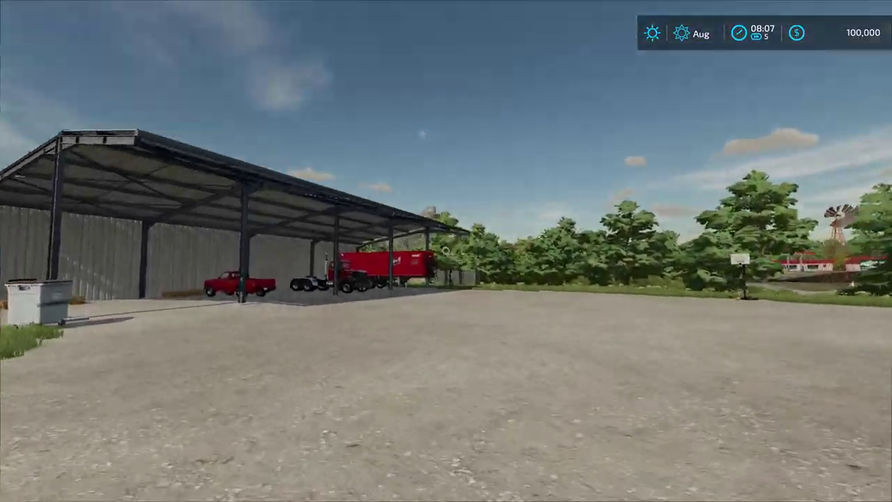
{"action": "key", "text": "w"}
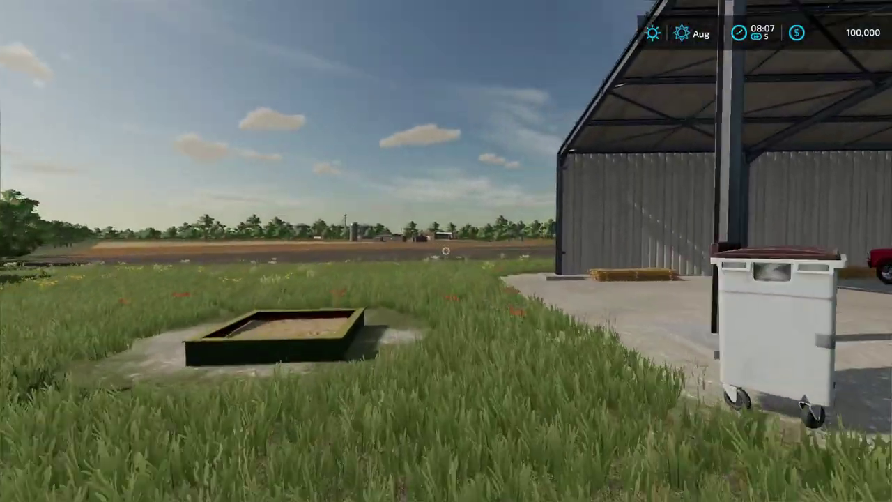
{"action": "key", "text": "w"}
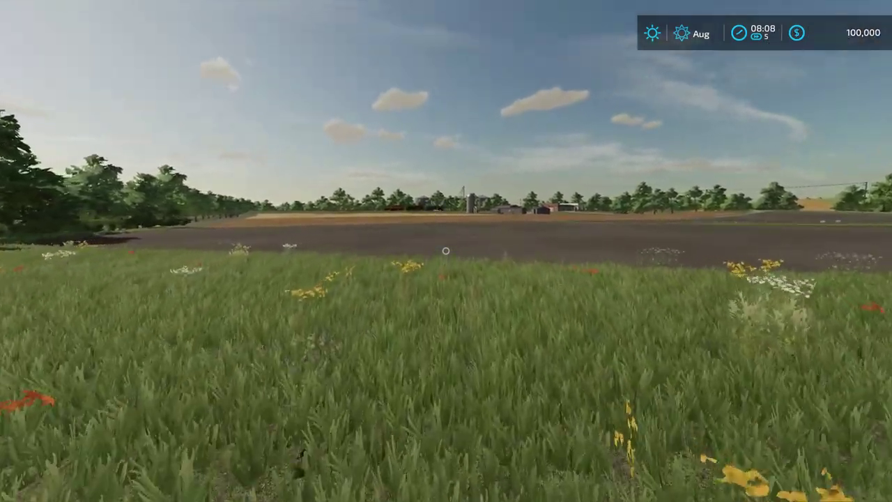
{"action": "key", "text": "w"}
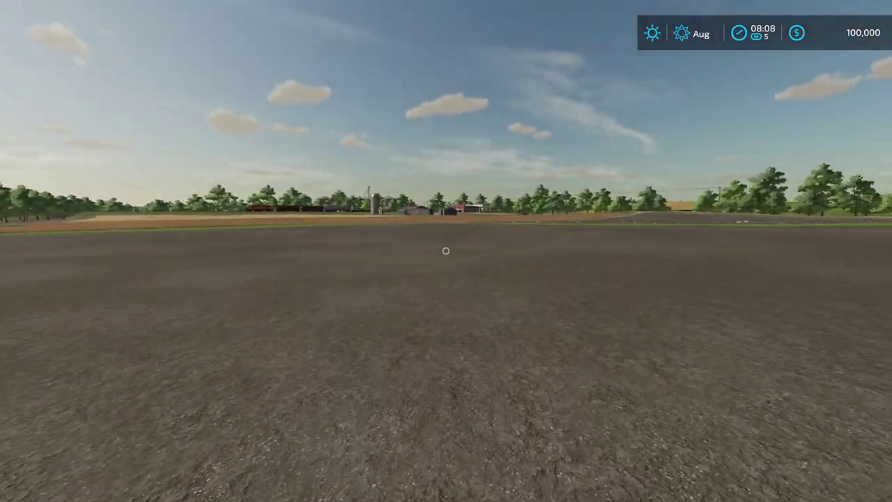
{"action": "key", "text": "p"}
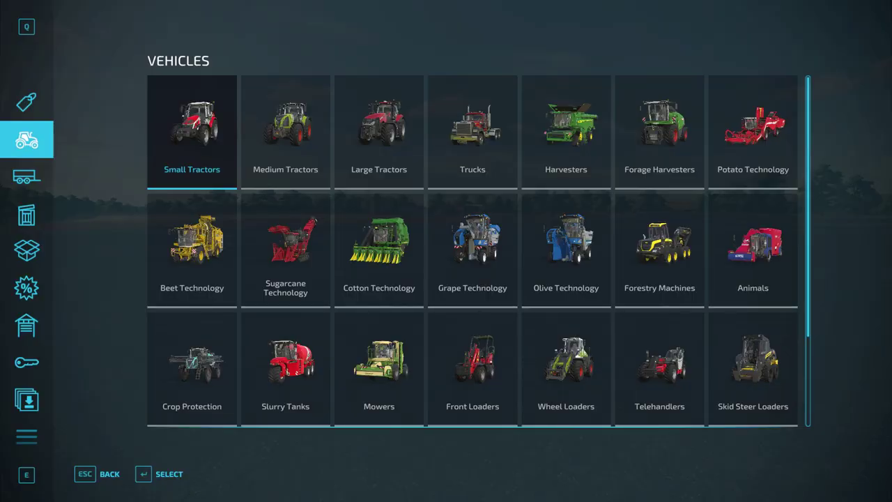
{"action": "left_click", "coordinate": [44, 437]}
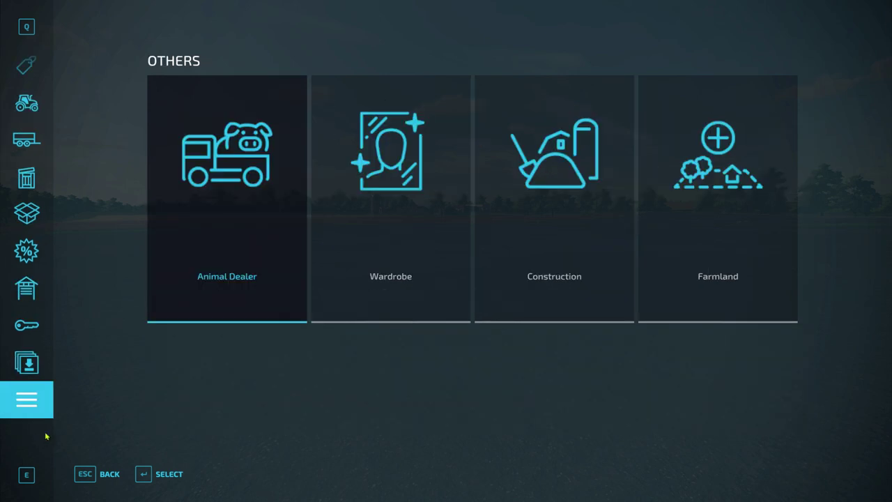
{"action": "left_click", "coordinate": [504, 251]}
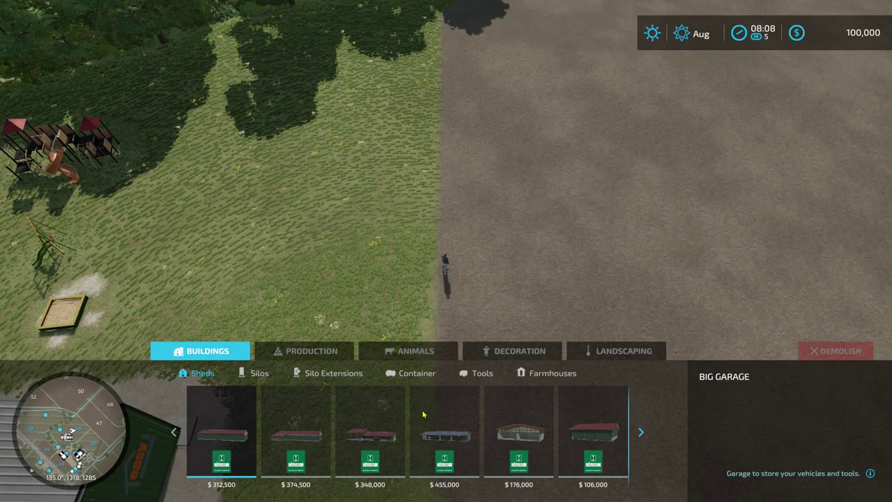
- Buy the $70,000 Cow Barn from the cow buildings and place it on the bare field beside the grass
{"action": "left_click", "coordinate": [382, 355]}
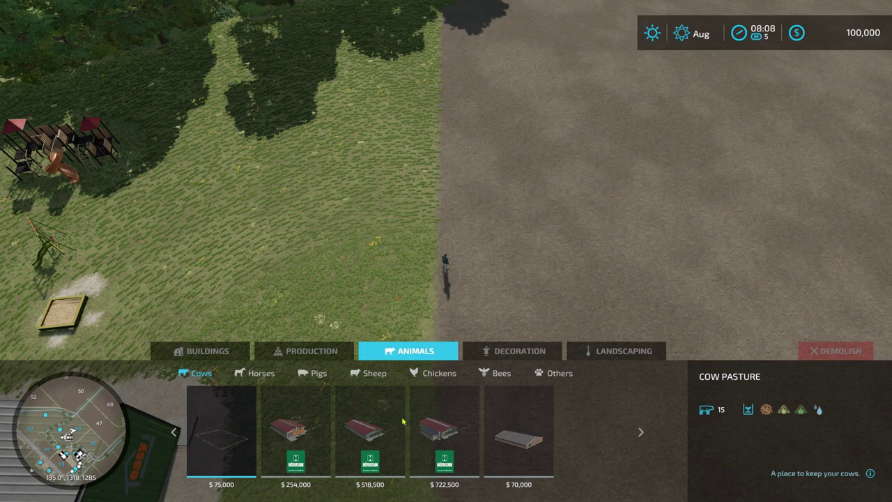
{"action": "left_click", "coordinate": [545, 435]}
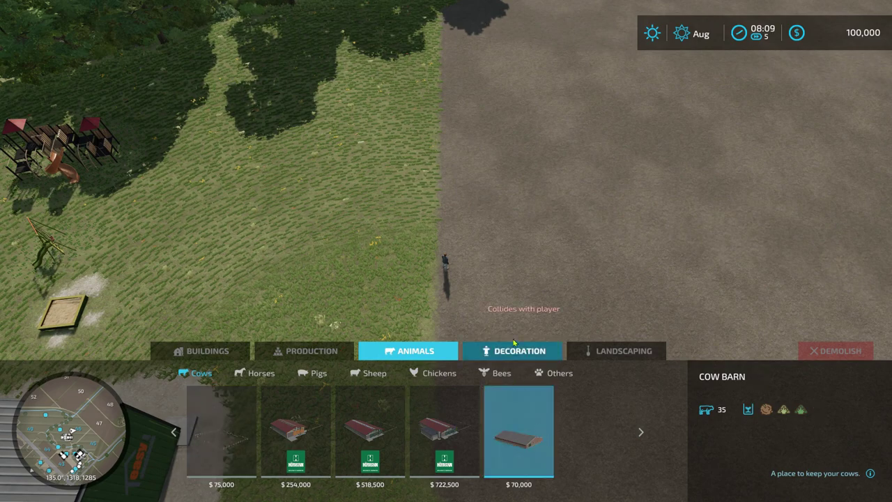
{"action": "key", "text": "d"}
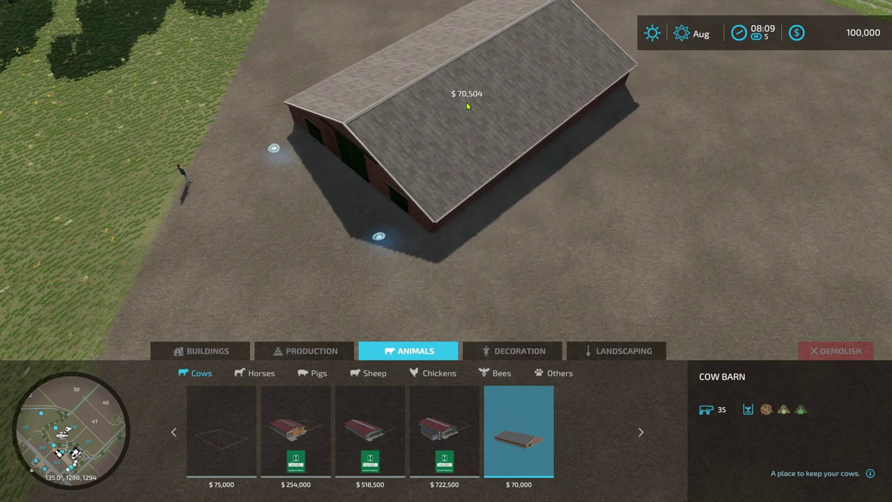
{"action": "left_click", "coordinate": [469, 105]}
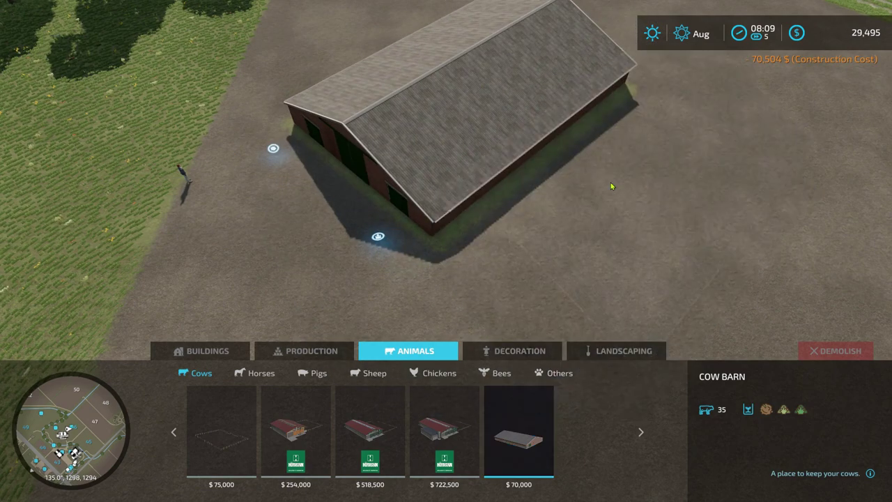
{"action": "key", "text": "a"}
{"action": "scroll", "coordinate": [295, 156], "scroll_direction": "down", "scroll_amount": 3}
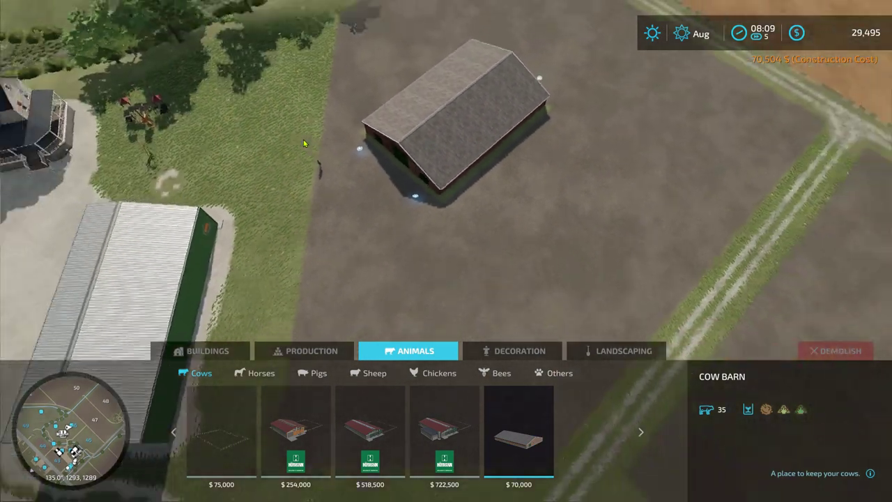
{"action": "scroll", "coordinate": [305, 143], "scroll_direction": "up", "scroll_amount": 3}
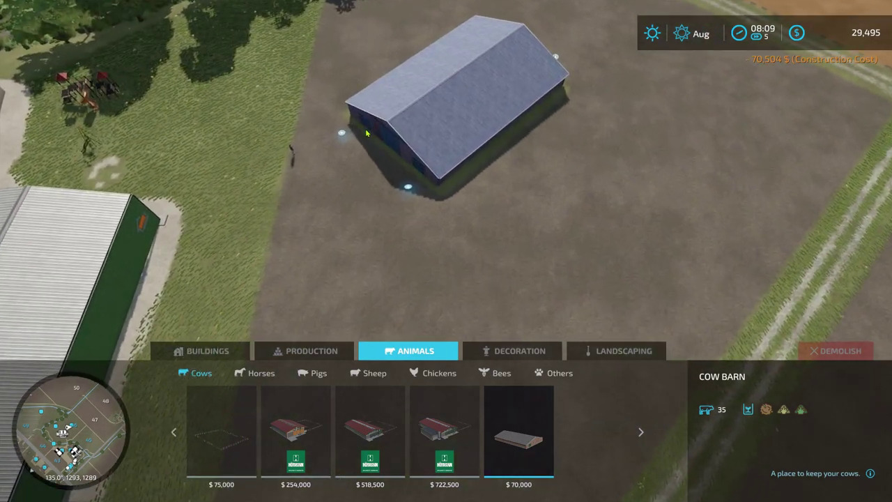
- Leave construction mode, save the game and quit to the main menu
{"action": "key", "text": "Escape"}
{"action": "key", "text": "Escape"}
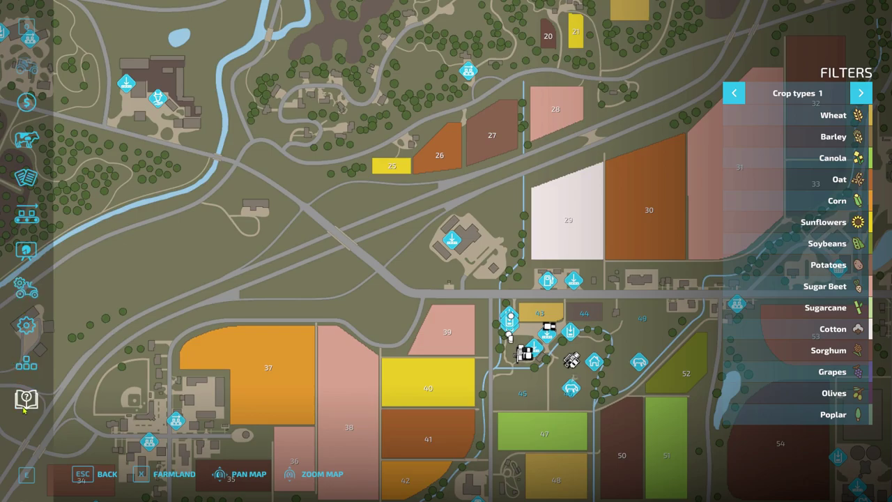
{"action": "left_click", "coordinate": [24, 407]}
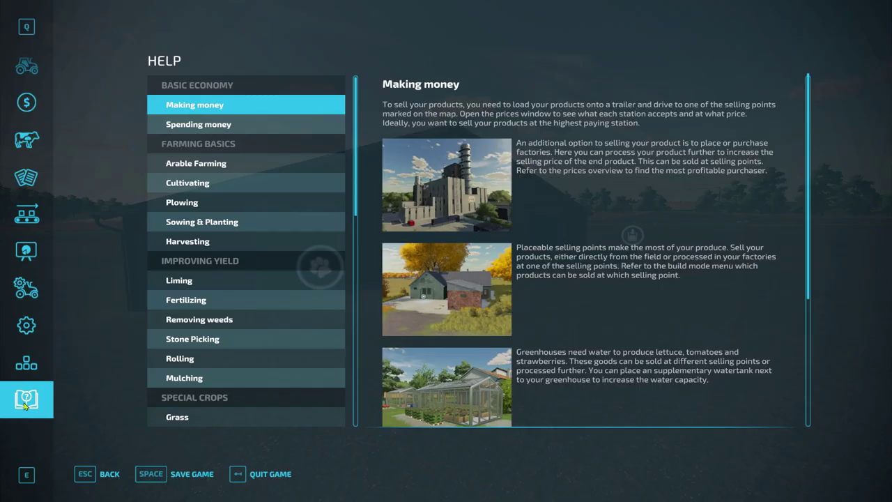
{"action": "left_click", "coordinate": [178, 479]}
{"action": "left_click", "coordinate": [258, 476]}
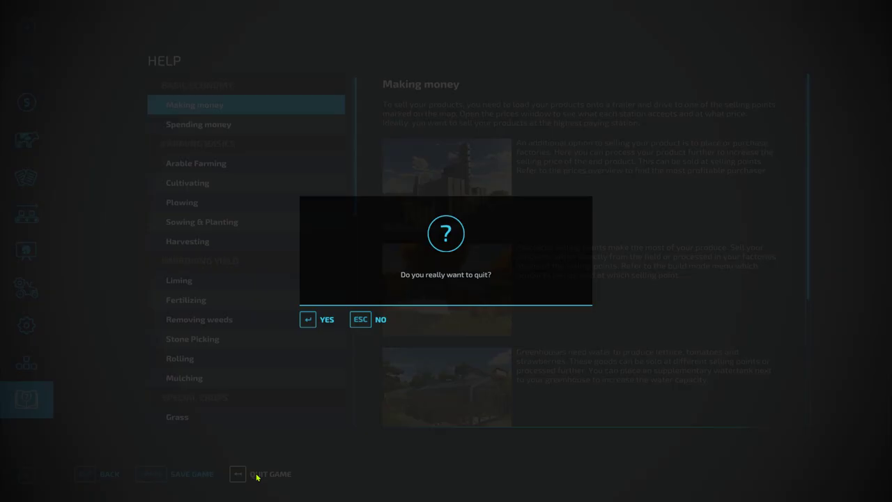
{"action": "left_click", "coordinate": [318, 319]}
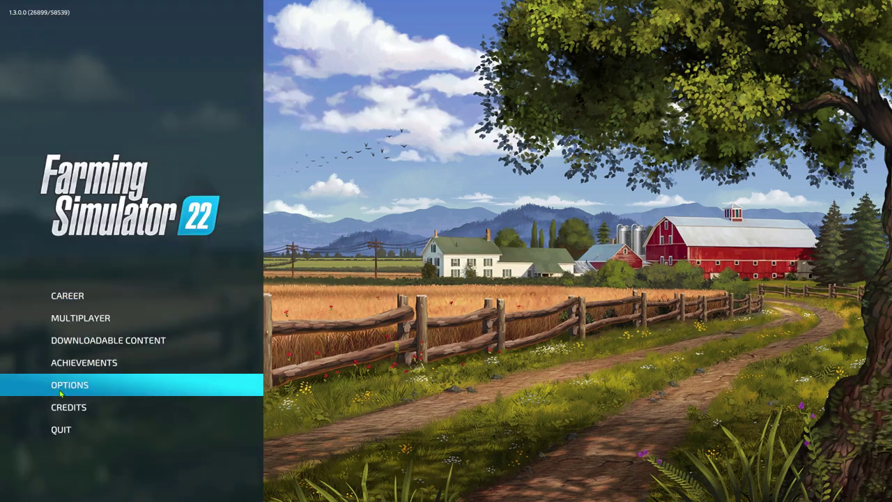
- Check game save 1 in the career saves and quit Farming Simulator 22
{"action": "left_click", "coordinate": [92, 302]}
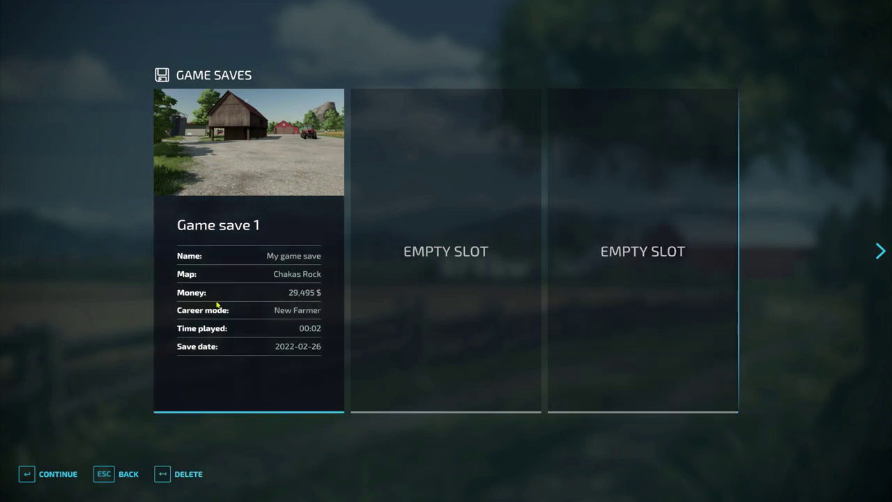
{"action": "key", "text": "Escape"}
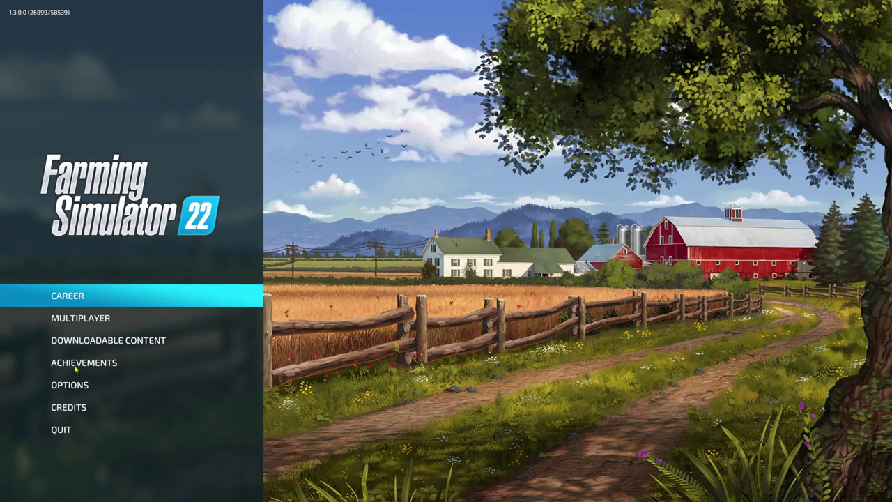
{"action": "left_click", "coordinate": [72, 433]}
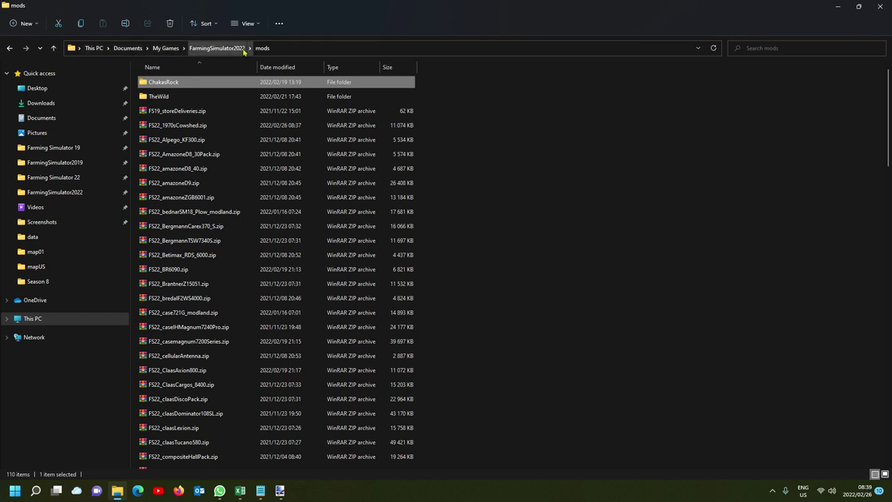
- In File Explorer, go up to the FarmingSimulator2022 folder and open savegame1
{"action": "left_click", "coordinate": [235, 51]}
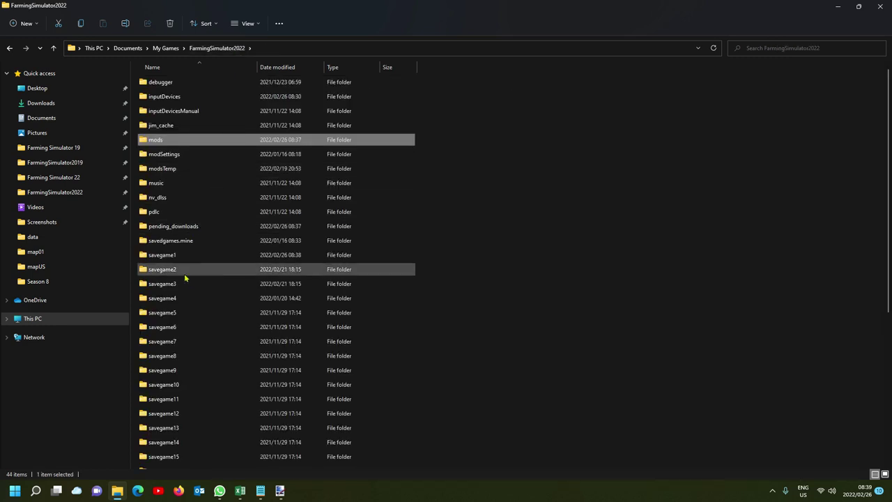
{"action": "double_click", "coordinate": [189, 258]}
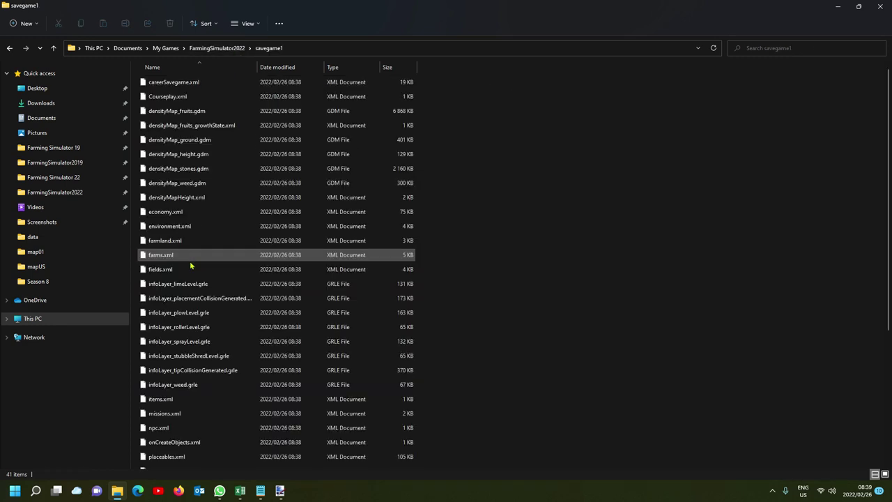
{"action": "left_click", "coordinate": [222, 48]}
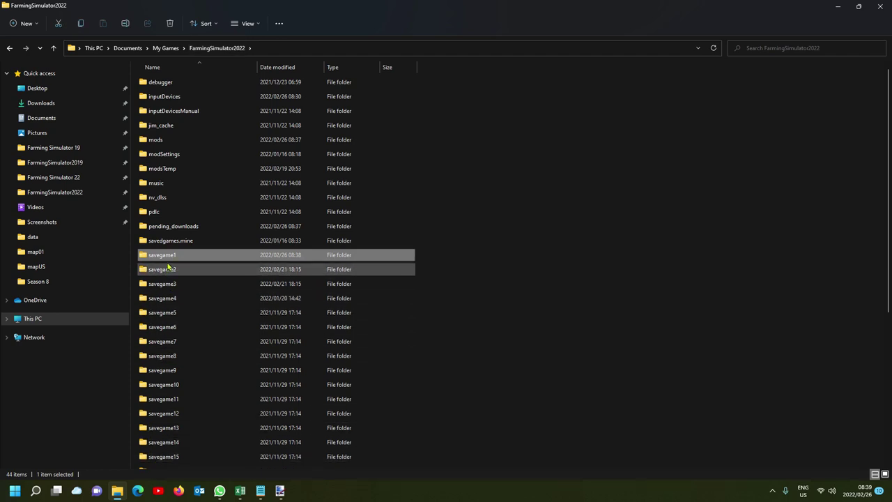
{"action": "double_click", "coordinate": [173, 258]}
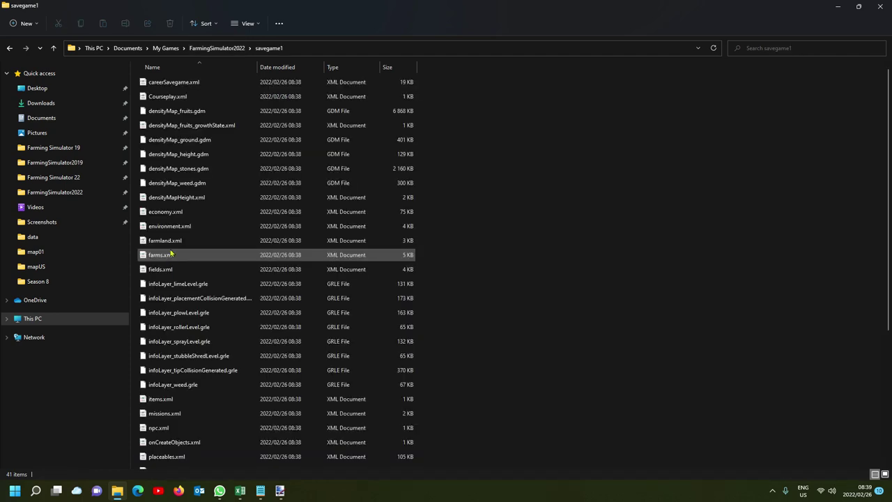
- Open placeables.xml with Notepad++ and make it the default app for .xml files
{"action": "scroll", "coordinate": [199, 216], "scroll_direction": "down", "scroll_amount": 2}
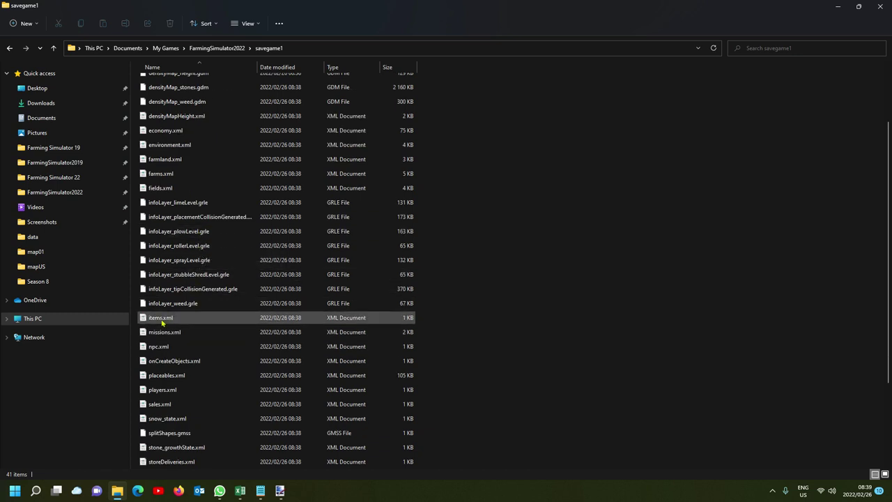
{"action": "double_click", "coordinate": [170, 377]}
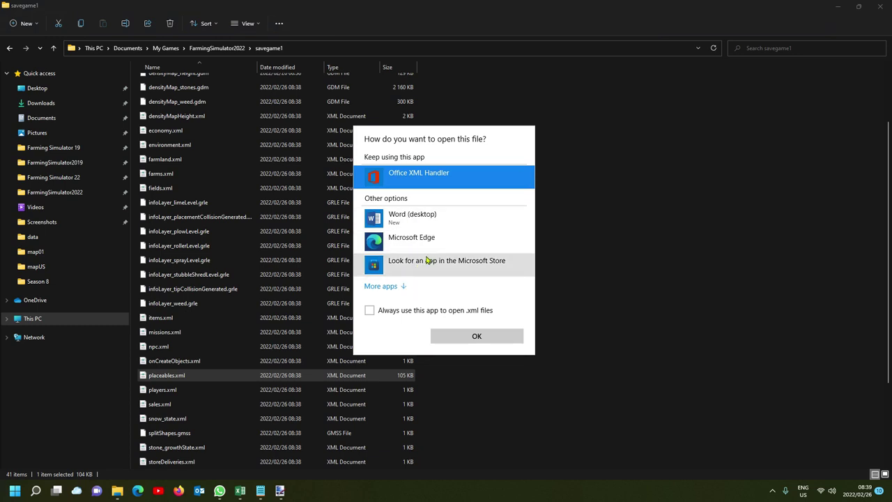
{"action": "left_click", "coordinate": [390, 286]}
{"action": "scroll", "coordinate": [436, 262], "scroll_direction": "down", "scroll_amount": 3}
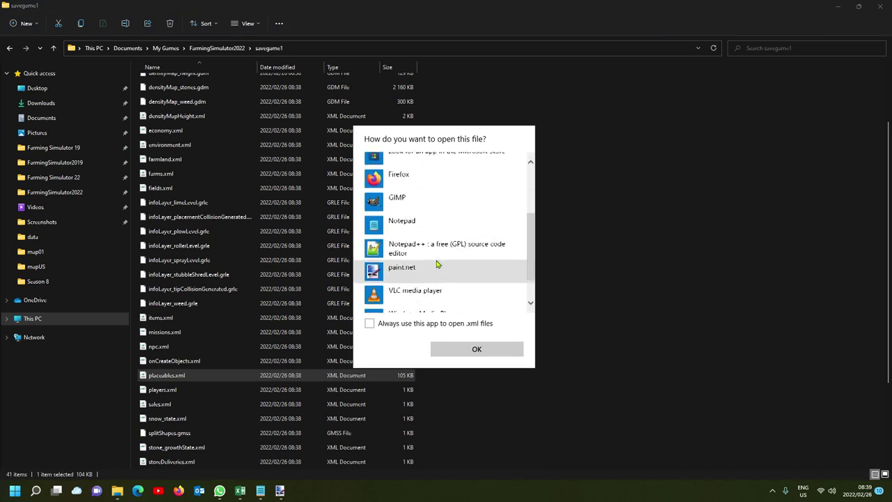
{"action": "scroll", "coordinate": [437, 263], "scroll_direction": "down", "scroll_amount": 2}
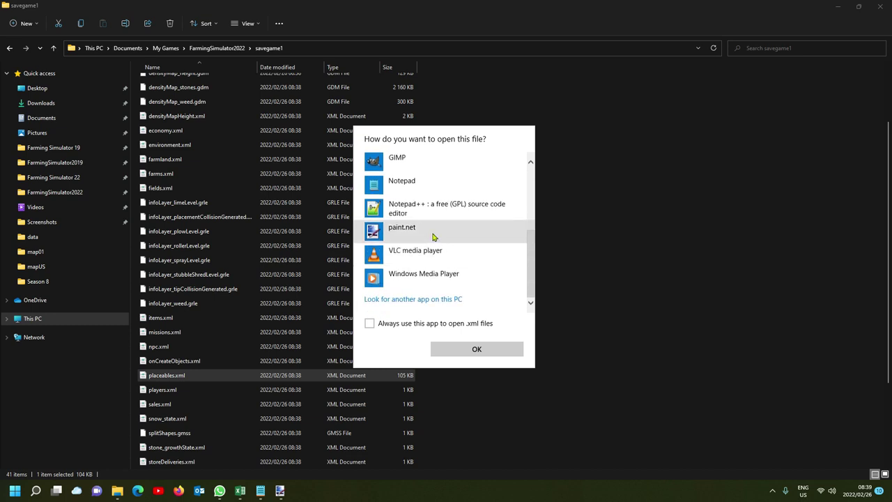
{"action": "scroll", "coordinate": [439, 266], "scroll_direction": "up", "scroll_amount": 1}
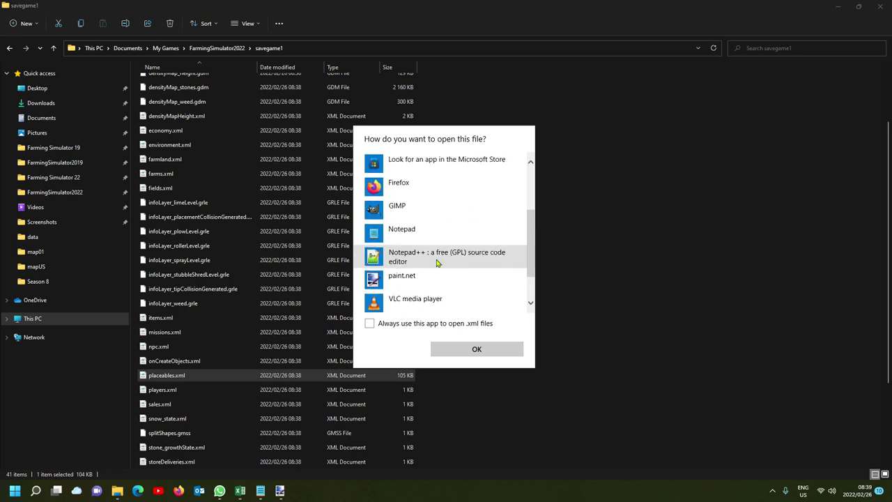
{"action": "left_click", "coordinate": [438, 263]}
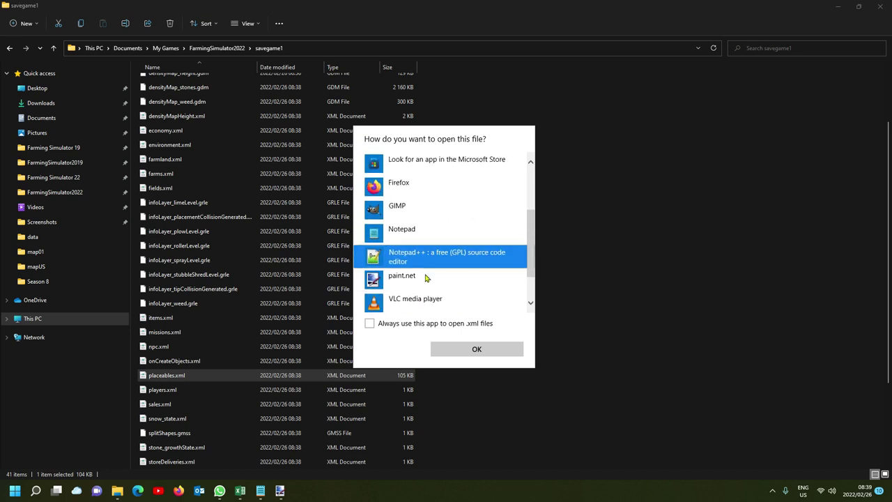
{"action": "left_click", "coordinate": [369, 324]}
{"action": "left_click", "coordinate": [476, 351]}
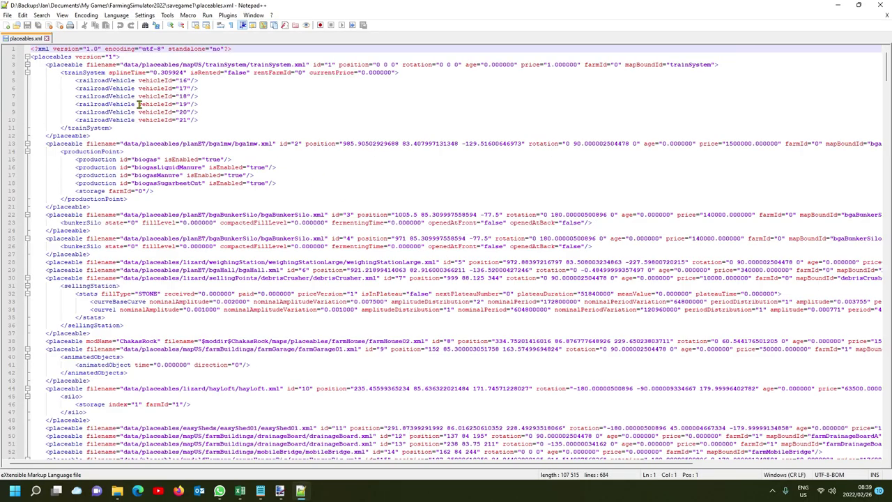
- Examine the placeables tag and the FS22_1970sCowshed entry near the file's end, from its opening to its closing placeable tag
{"action": "left_click", "coordinate": [60, 56]}
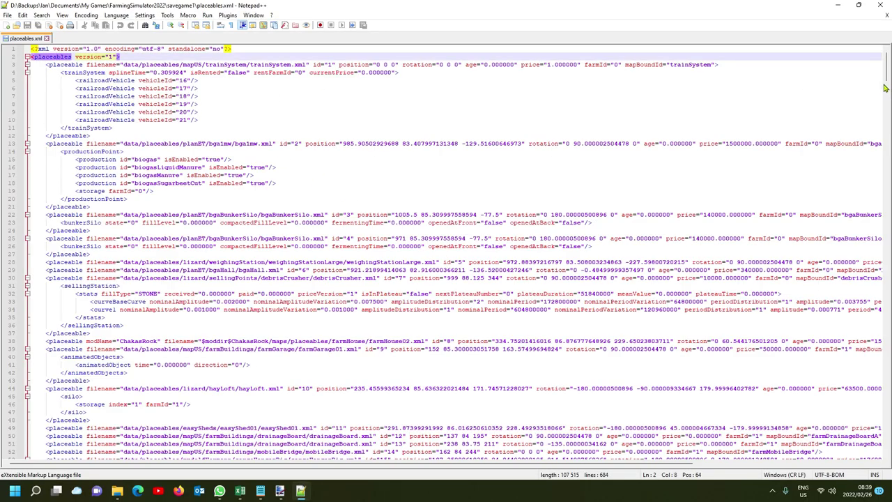
{"action": "left_click_drag", "start_coordinate": [887, 78], "coordinate": [888, 425]}
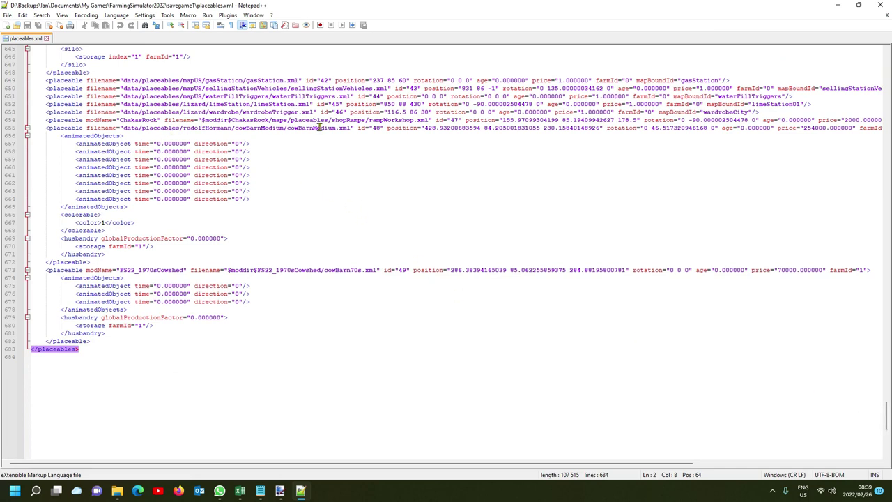
{"action": "left_click", "coordinate": [72, 270]}
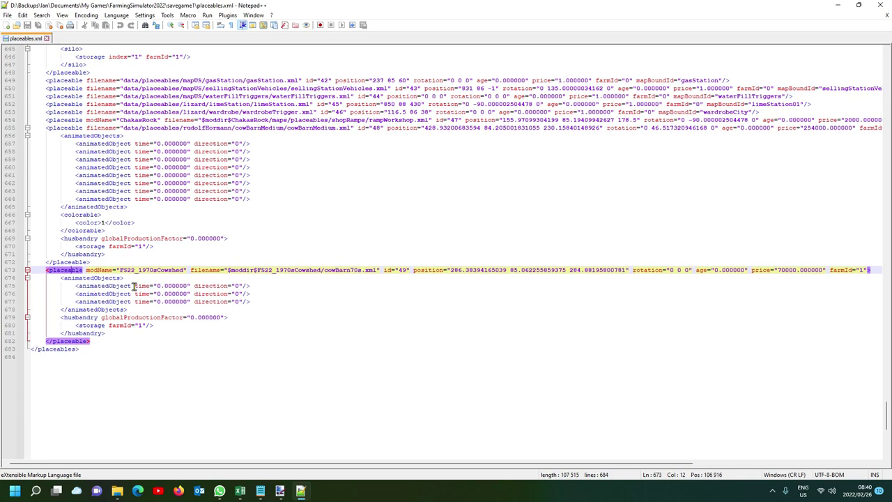
{"action": "left_click", "coordinate": [58, 271]}
{"action": "left_click", "coordinate": [64, 341]}
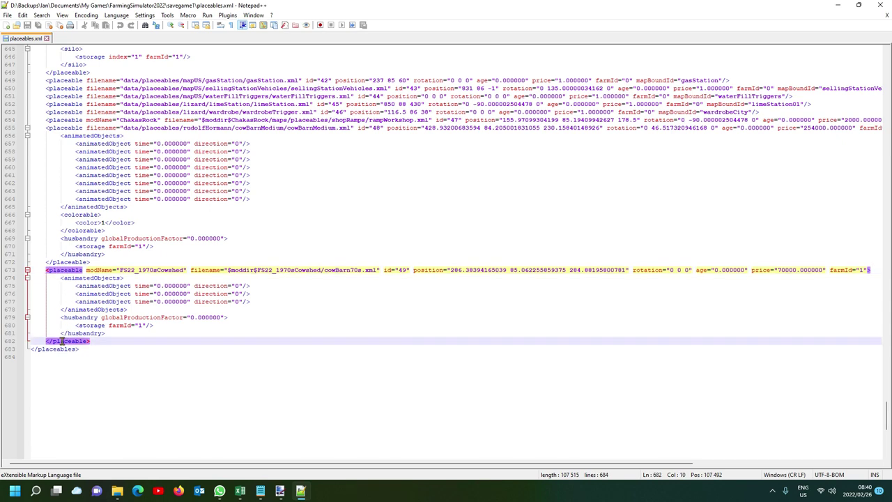
- Copy the complete FS22_1970sCowshed placeable entry, from its opening tag through its closing placeable tag
{"action": "left_click_drag", "start_coordinate": [10, 271], "coordinate": [6, 338]}
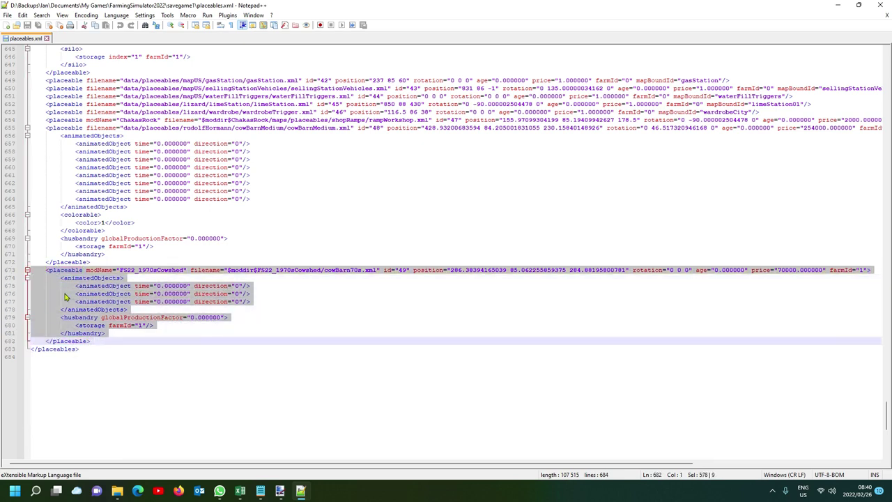
{"action": "left_click", "coordinate": [7, 271]}
{"action": "left_click_drag", "start_coordinate": [6, 273], "coordinate": [7, 342]}
{"action": "key", "text": "ctrl+c"}
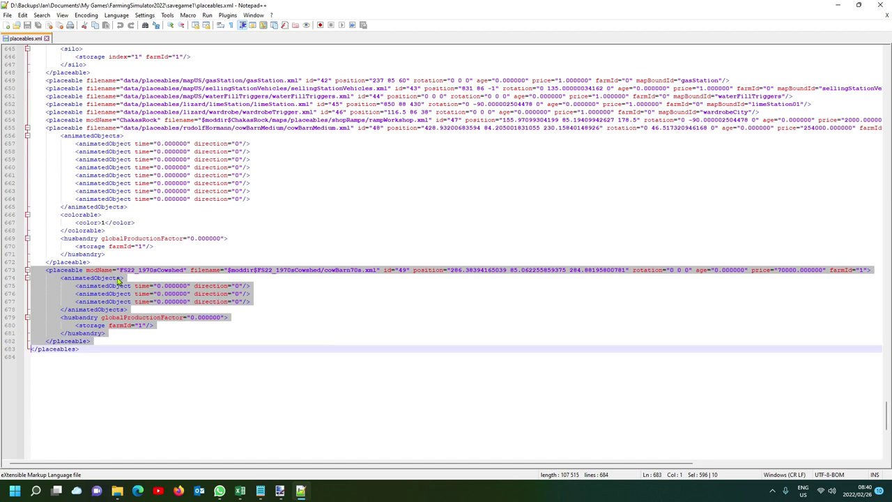
- In File Explorer, pin the FarmingSimulator2022 mods folder to Quick access and open it
{"action": "left_click", "coordinate": [117, 491]}
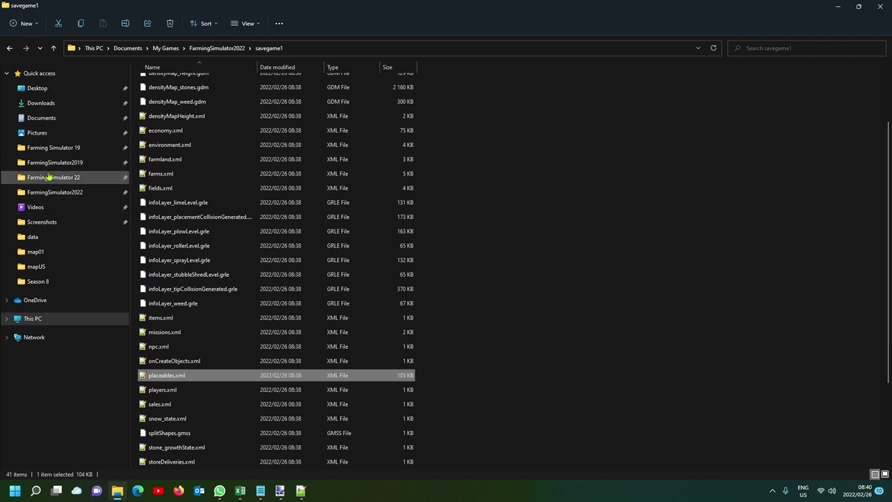
{"action": "left_click", "coordinate": [47, 198]}
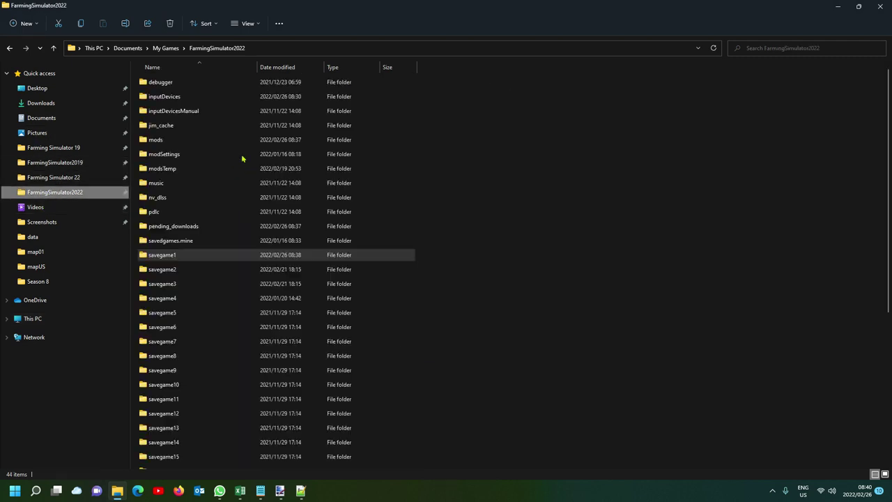
{"action": "left_click", "coordinate": [179, 142]}
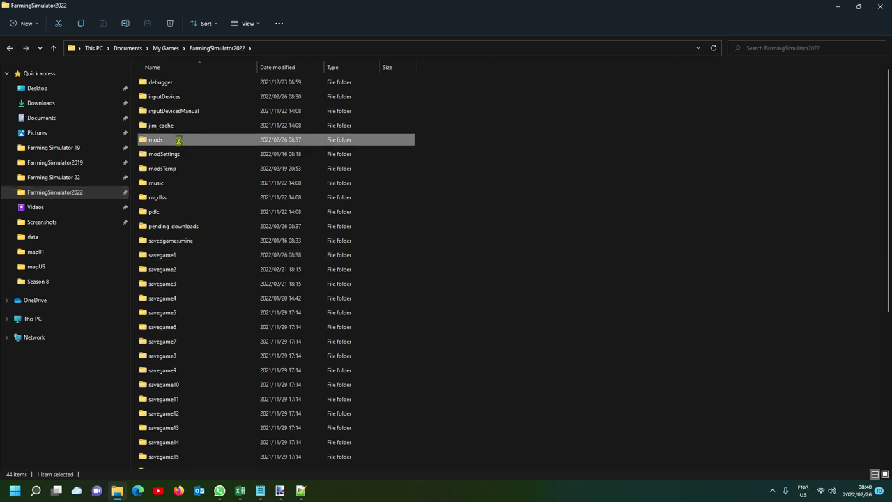
{"action": "right_click", "coordinate": [179, 141]}
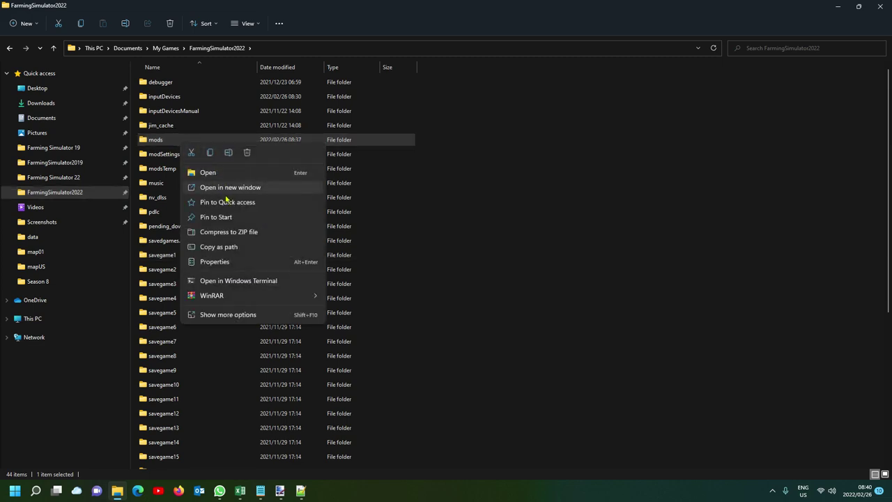
{"action": "key", "text": "Escape"}
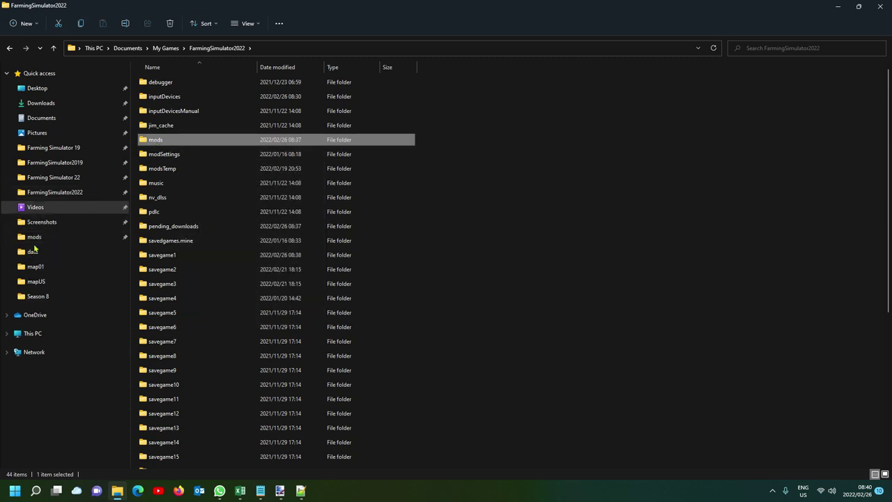
{"action": "left_click", "coordinate": [32, 239]}
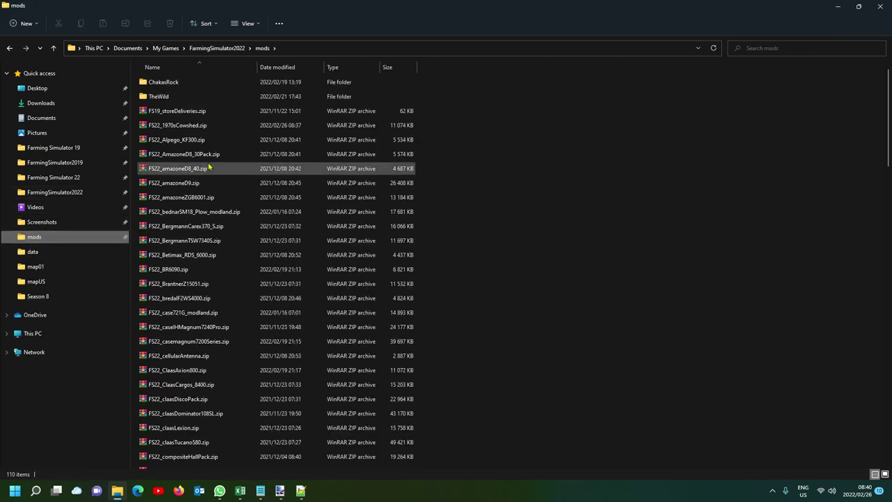
- Open the Chakas Rock map's placeables.xml from ChakasRock\maps\mapUS
{"action": "double_click", "coordinate": [180, 84]}
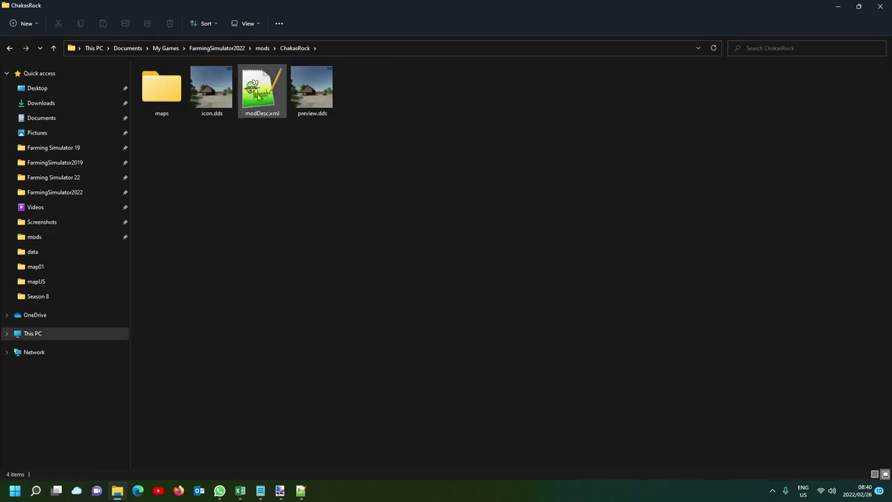
{"action": "double_click", "coordinate": [161, 88]}
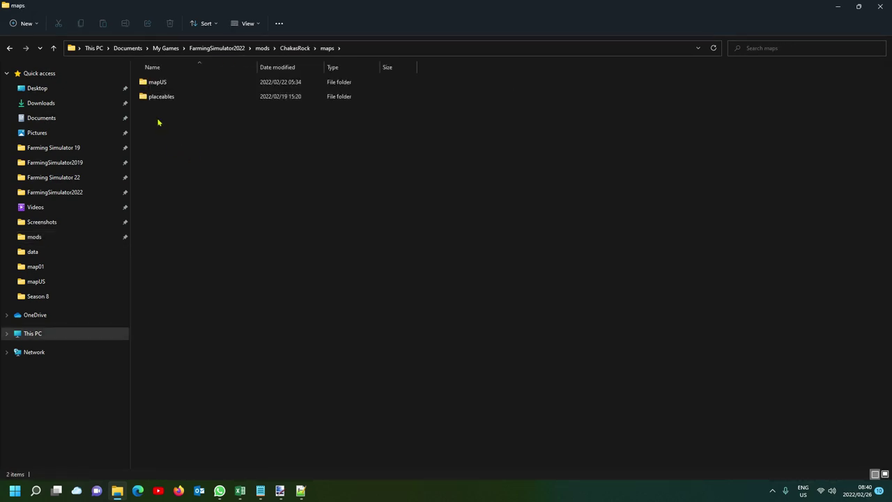
{"action": "double_click", "coordinate": [160, 96]}
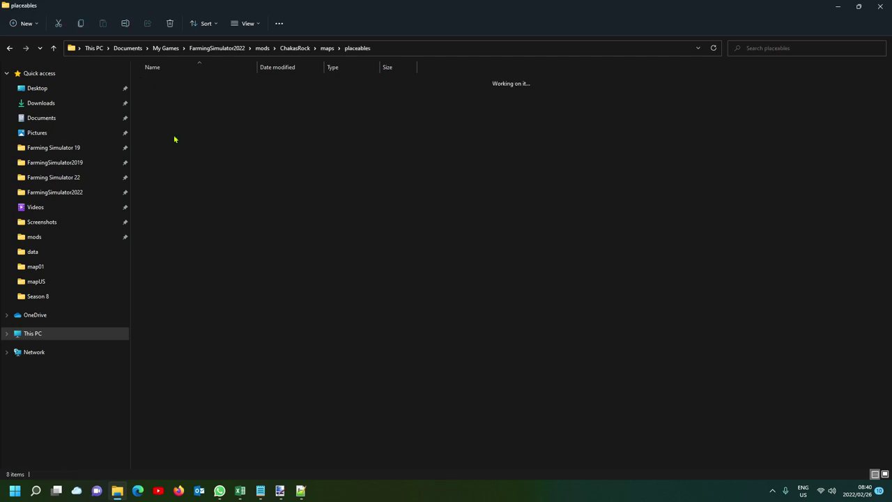
{"action": "left_click", "coordinate": [327, 48]}
{"action": "double_click", "coordinate": [193, 84]}
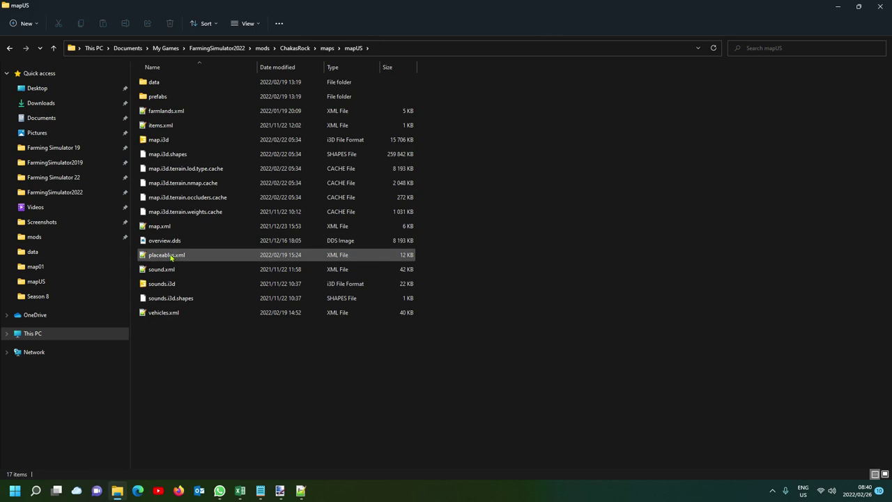
{"action": "double_click", "coordinate": [167, 255]}
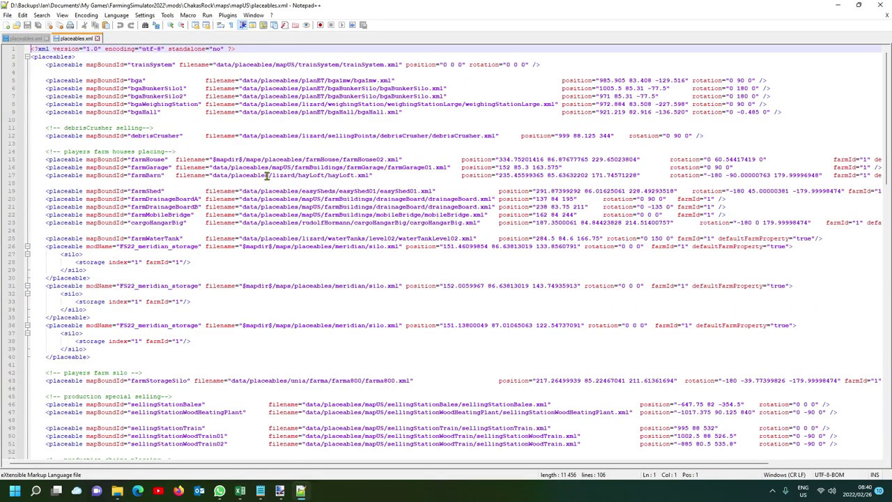
- Paste the copied cowshed entry below the last placeable, before the closing placeables tag, and save the file
{"action": "scroll", "coordinate": [266, 175], "scroll_direction": "down", "scroll_amount": 20}
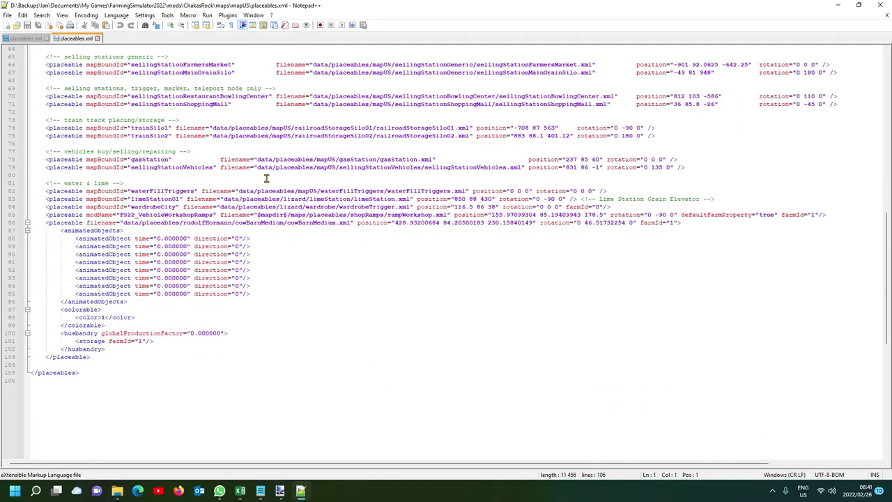
{"action": "left_click", "coordinate": [108, 357]}
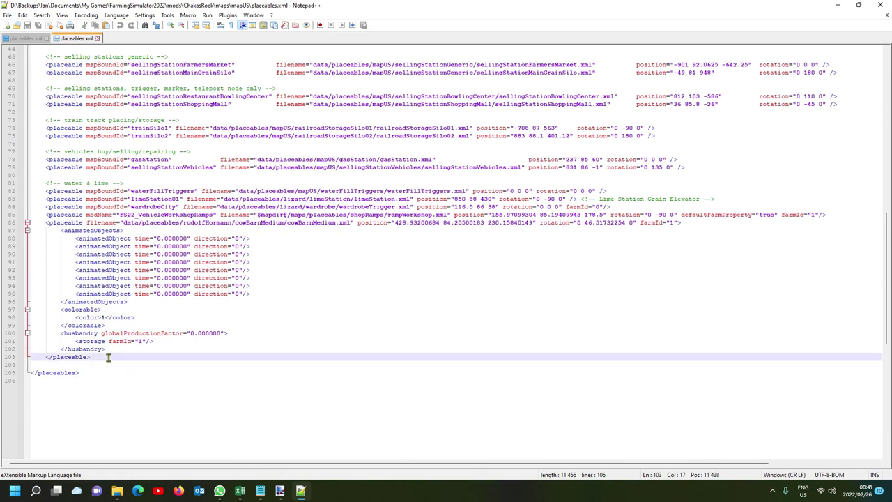
{"action": "key", "text": "Return"}
{"action": "key", "text": "Return"}
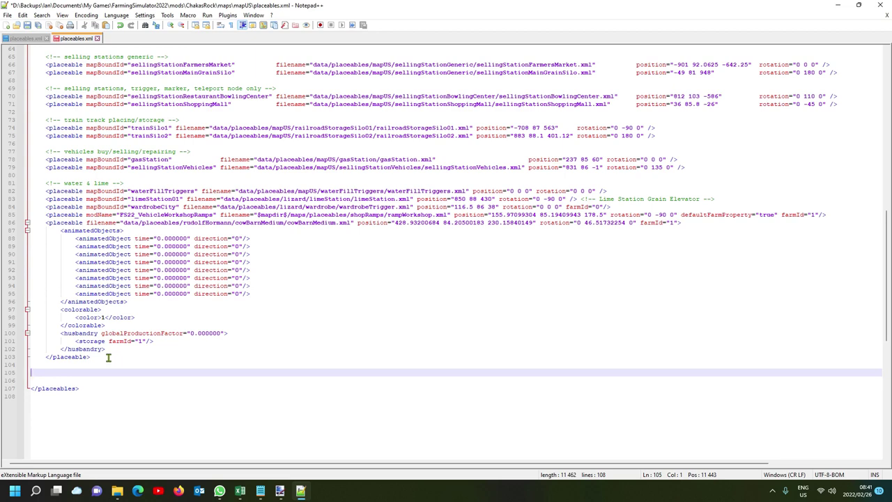
{"action": "key", "text": "ctrl+v"}
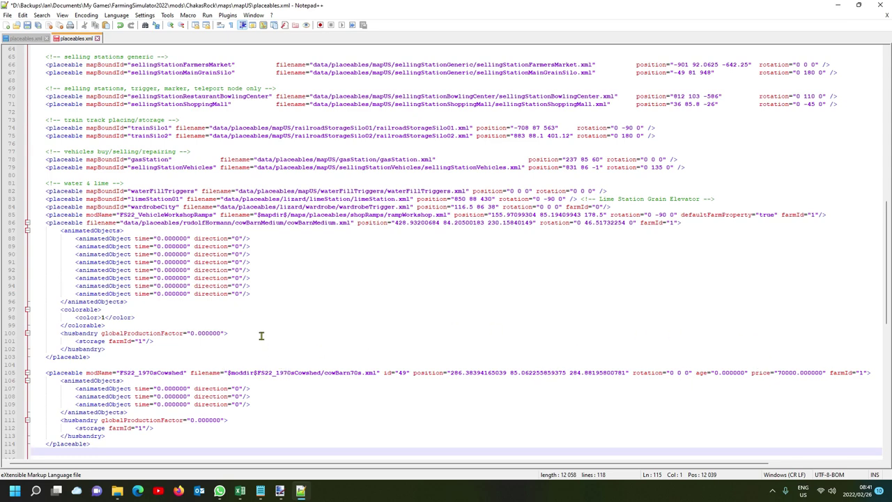
{"action": "left_click", "coordinate": [27, 25]}
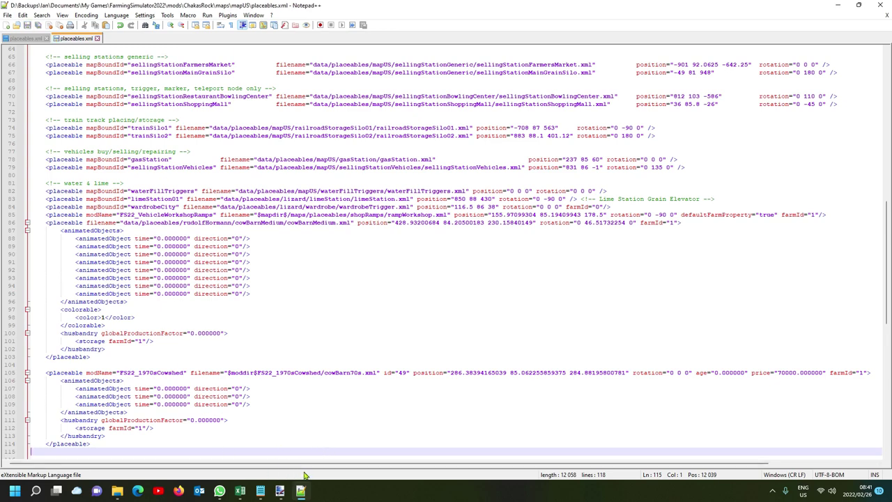
- Switch to File Explorer and open map.i3d from the mapUS folder in GIANTS Editor 9.0.2
{"action": "mouse_move", "coordinate": [119, 492]}
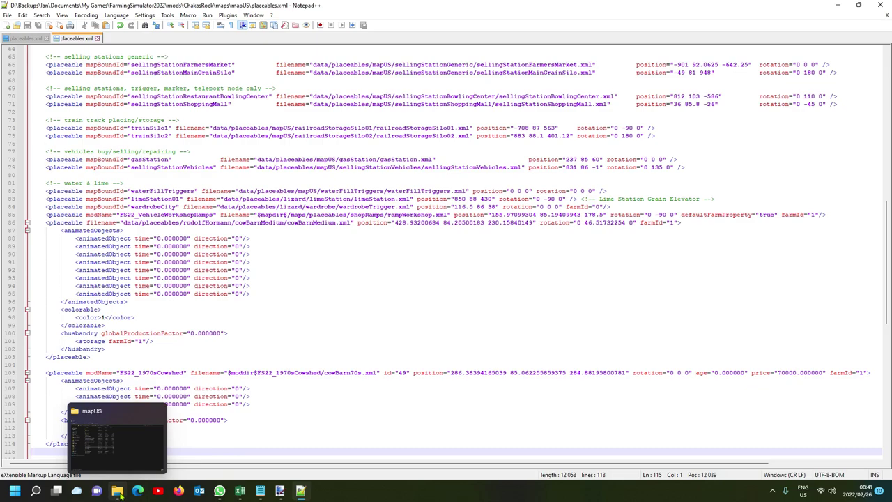
{"action": "left_click", "coordinate": [120, 493]}
{"action": "left_click", "coordinate": [201, 145]}
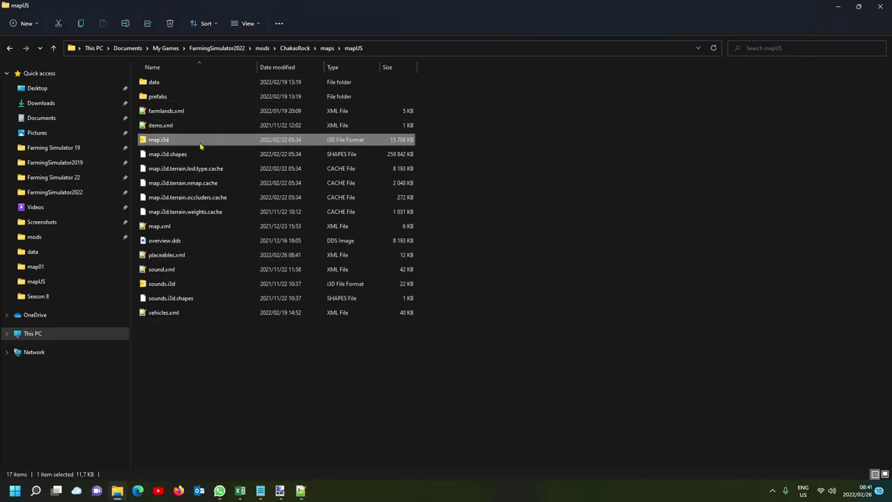
{"action": "double_click", "coordinate": [200, 145]}
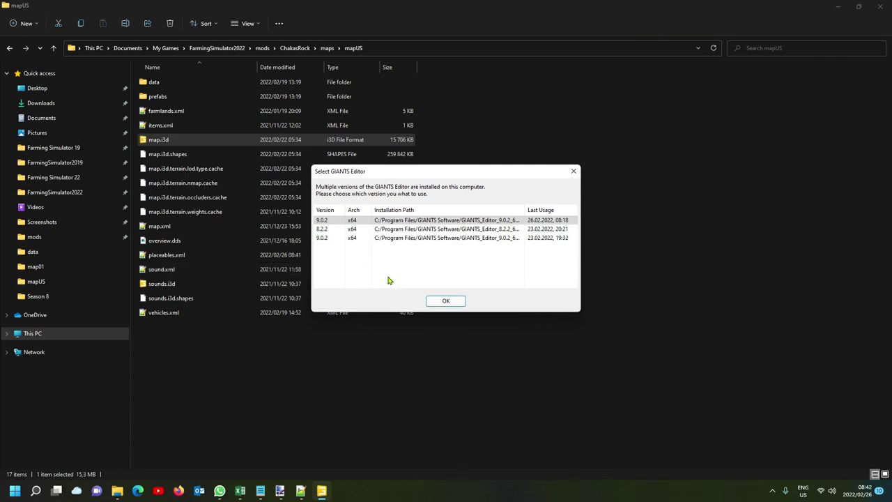
{"action": "left_click", "coordinate": [444, 301]}
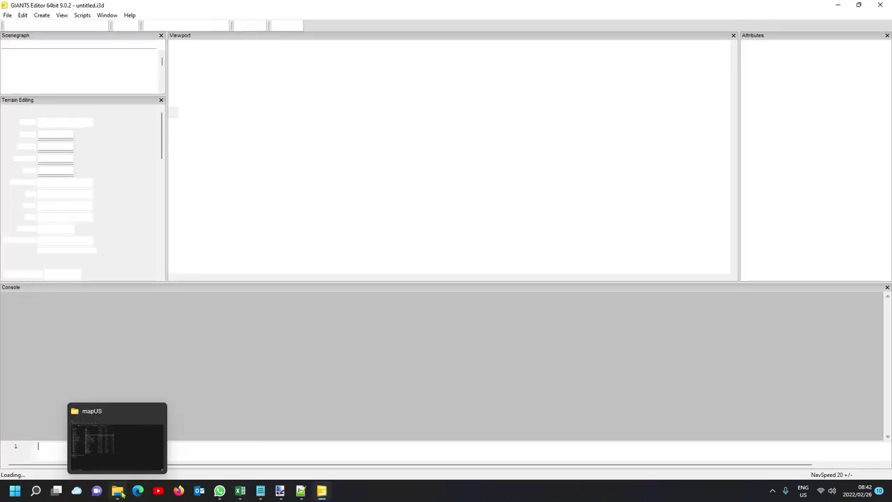
- Return to File Explorer, open the FarmingSimulator2022 mods folder and sort it by date modified, newest first
{"action": "left_click", "coordinate": [115, 439]}
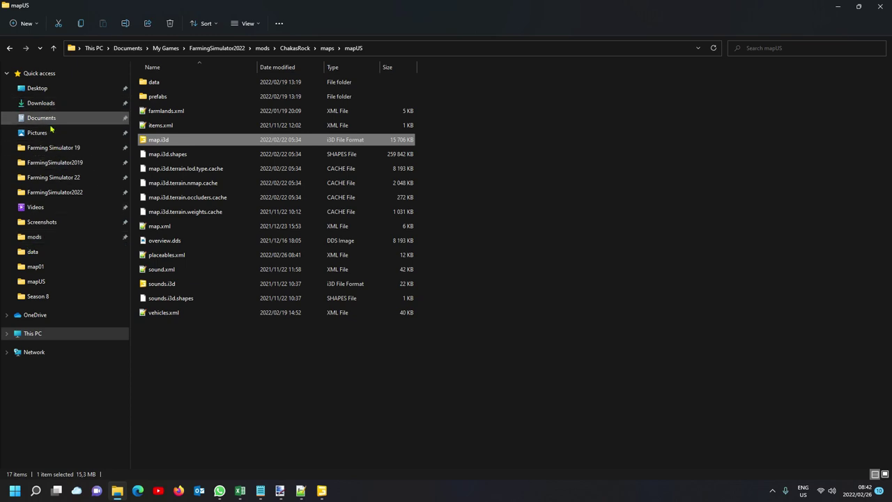
{"action": "left_click", "coordinate": [55, 192]}
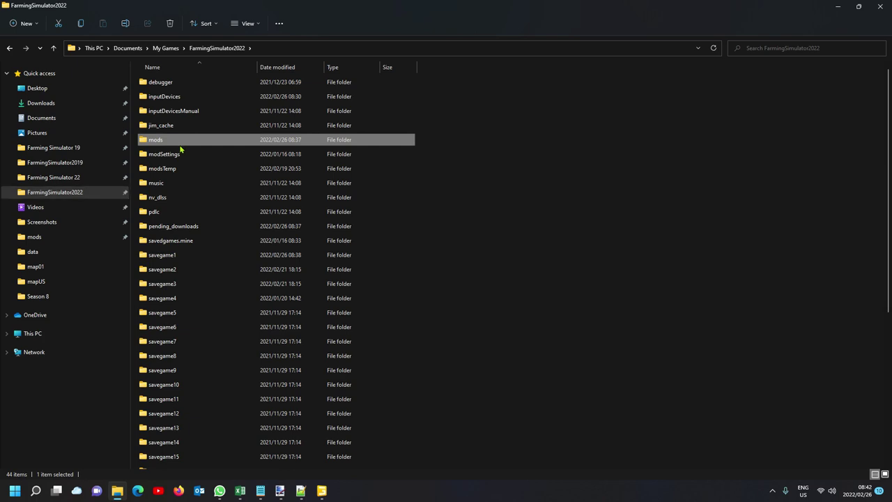
{"action": "double_click", "coordinate": [181, 144]}
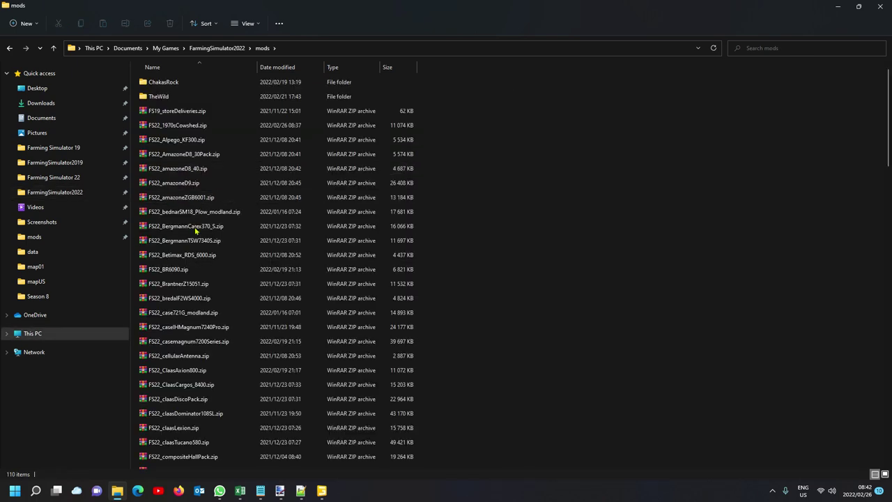
{"action": "left_click", "coordinate": [309, 68]}
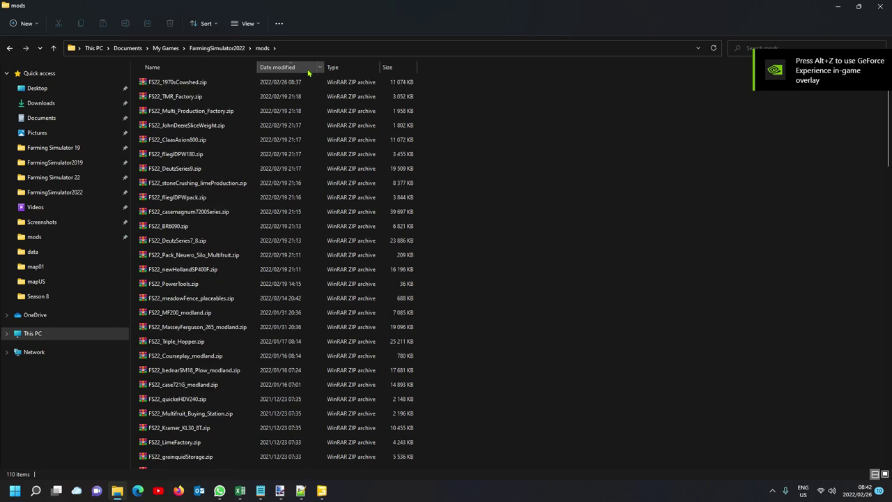
- Open FS22_1970sCowshed.zip with WinRAR as the default app for .zip files and close WinRAR's extra window
{"action": "double_click", "coordinate": [183, 85]}
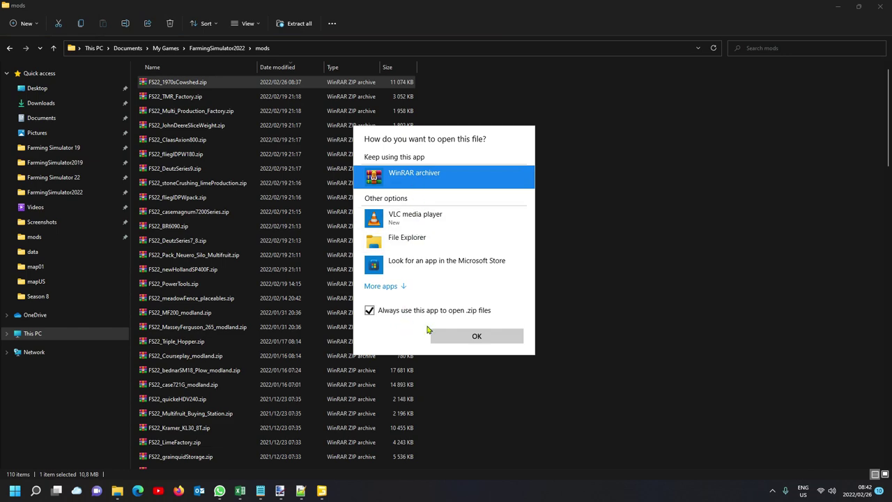
{"action": "left_click", "coordinate": [432, 334]}
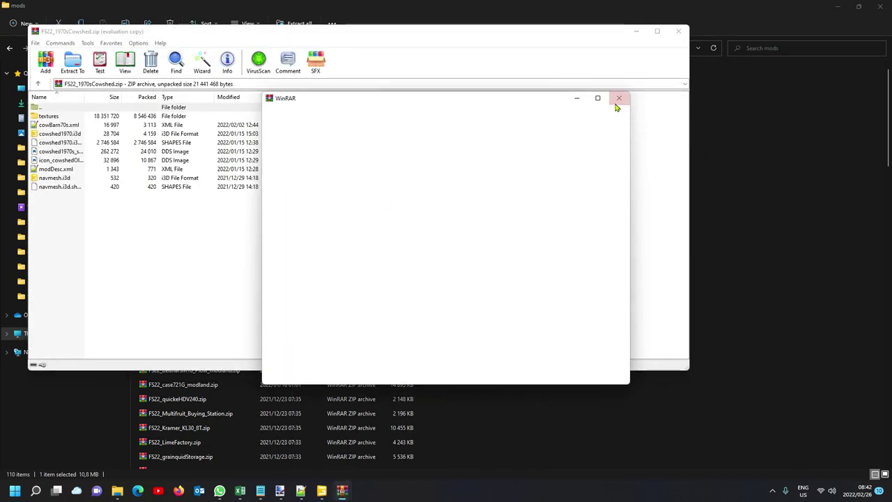
{"action": "left_click", "coordinate": [619, 97]}
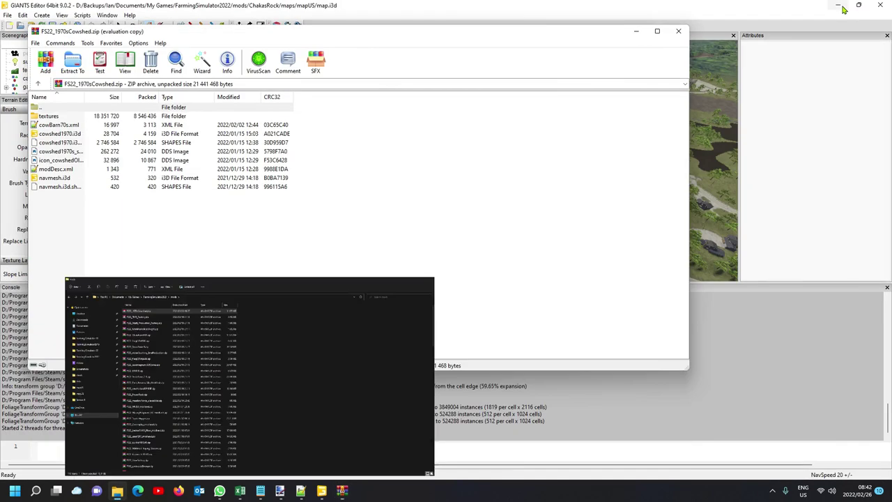
- Minimize the windows behind the cowshed archive to reveal the desktop and allow WinRAR through the AVG firewall
{"action": "left_click", "coordinate": [839, 6]}
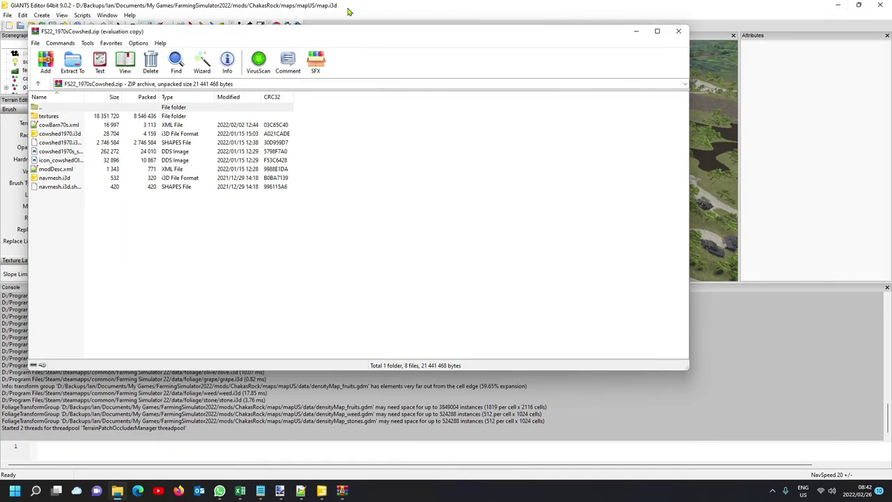
{"action": "left_click", "coordinate": [839, 6]}
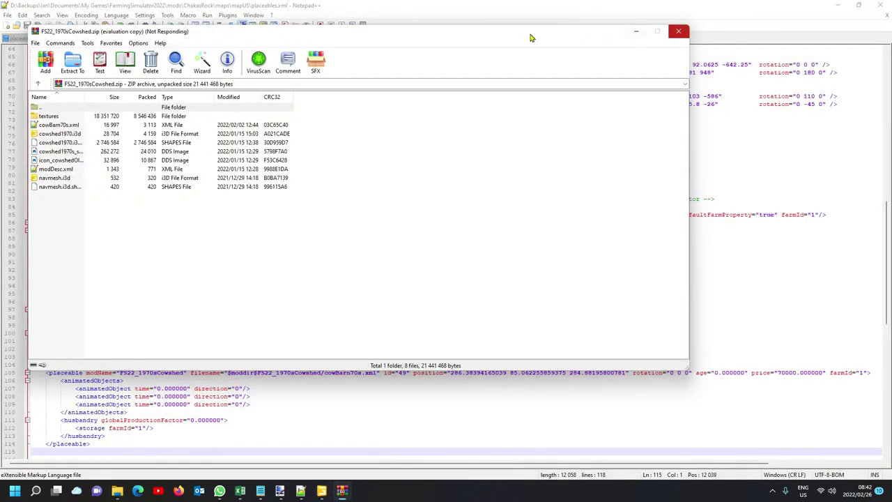
{"action": "left_click", "coordinate": [839, 6]}
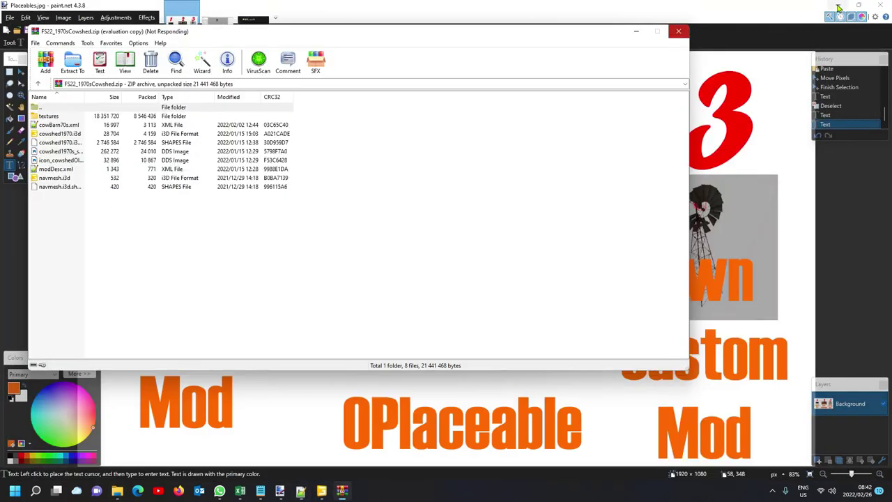
{"action": "left_click", "coordinate": [839, 6]}
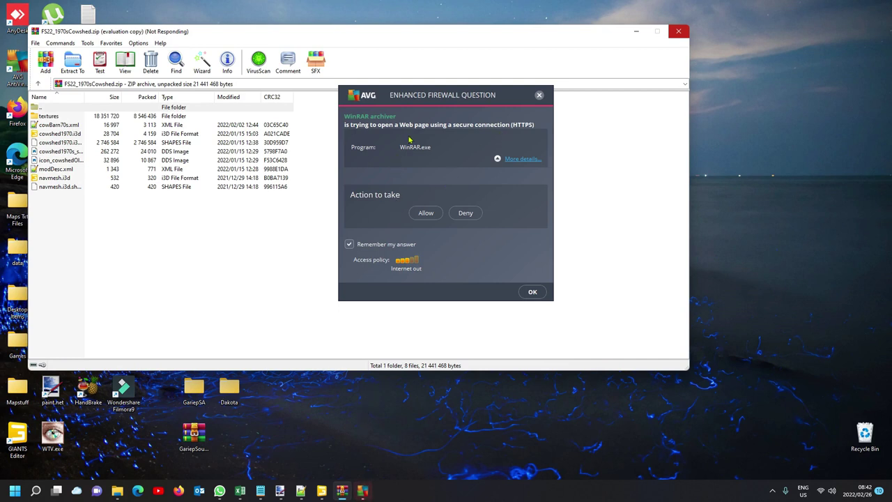
{"action": "left_click", "coordinate": [426, 216]}
- Create a new folder on the desktop with its default name and open it
{"action": "right_click", "coordinate": [364, 404]}
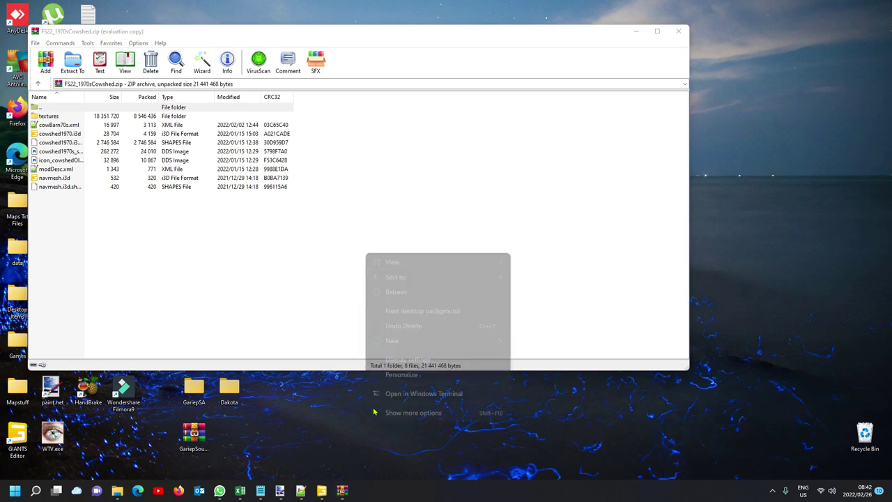
{"action": "mouse_move", "coordinate": [390, 340]}
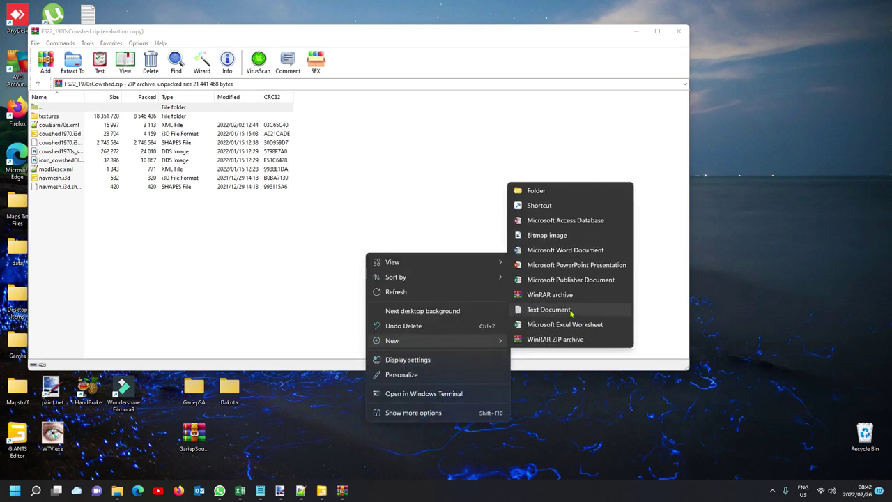
{"action": "left_click", "coordinate": [538, 190]}
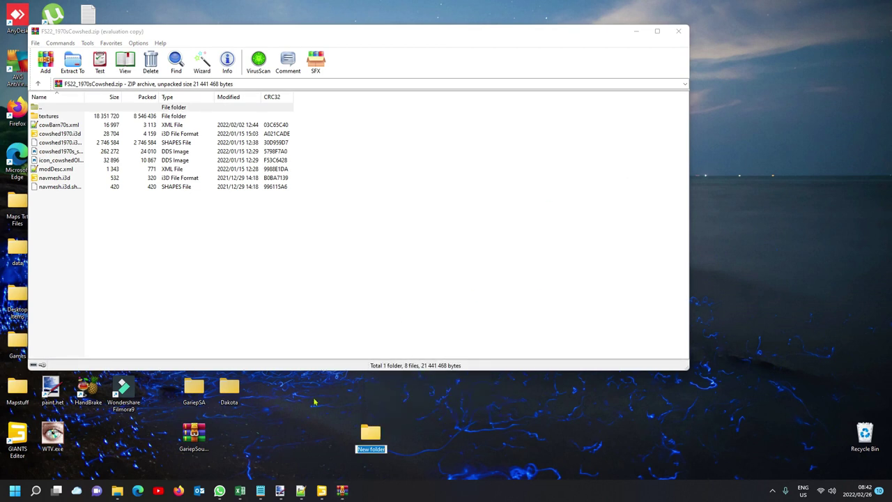
{"action": "left_click", "coordinate": [388, 417]}
{"action": "double_click", "coordinate": [378, 428]}
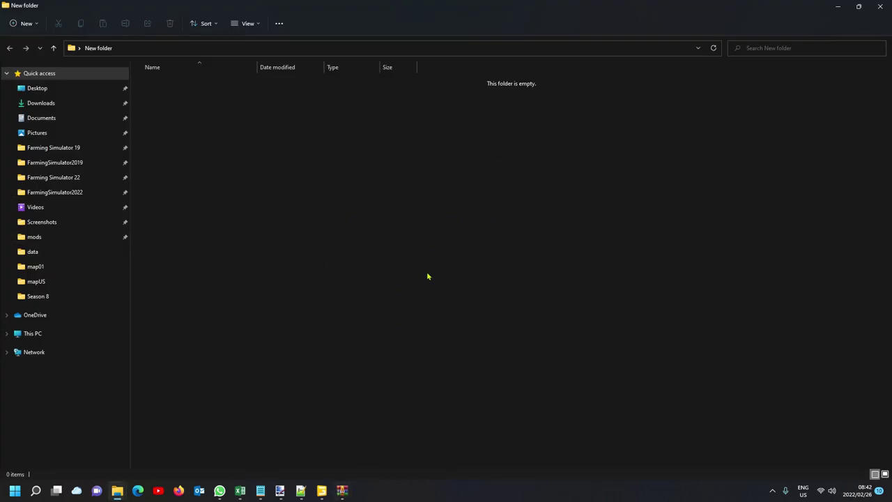
- Bring the FS22_1970sCowshed.zip archive forward and copy all its contents into the open New folder
{"action": "mouse_move", "coordinate": [342, 490]}
{"action": "left_click", "coordinate": [342, 446]}
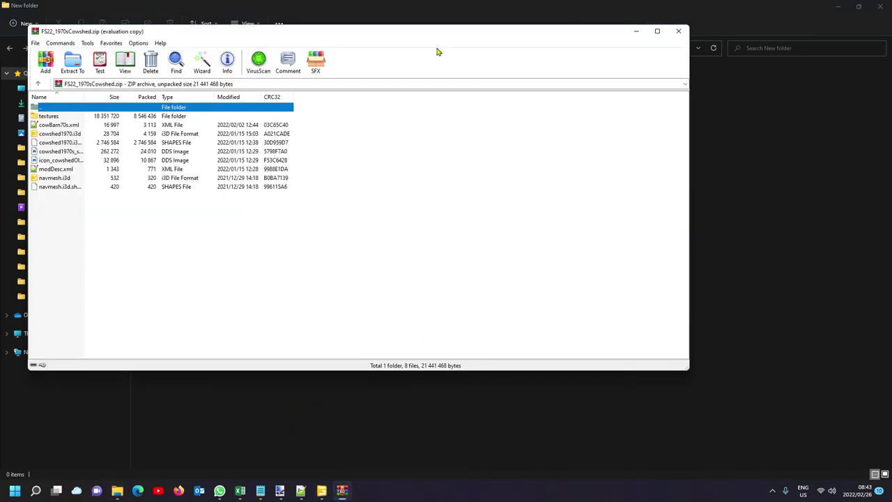
{"action": "left_click_drag", "start_coordinate": [435, 34], "coordinate": [858, 168]}
{"action": "left_click_drag", "start_coordinate": [700, 420], "coordinate": [522, 246]}
{"action": "left_click", "coordinate": [408, 308]}
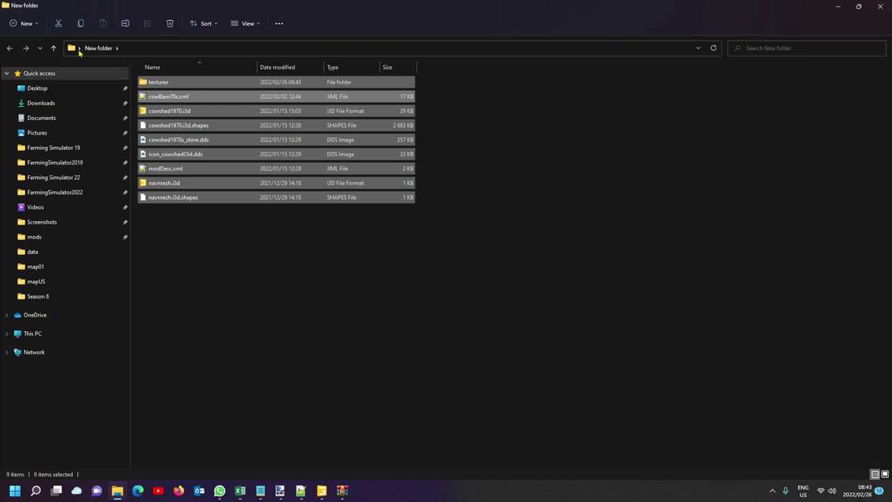
- Close the New folder window and the cowshed archive, and switch to GIANTS Editor with map.i3d
{"action": "left_click", "coordinate": [881, 7]}
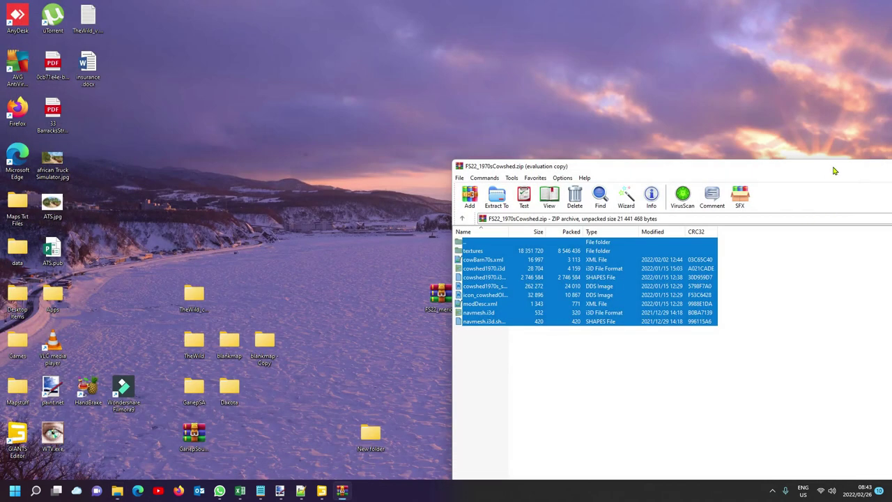
{"action": "left_click_drag", "start_coordinate": [834, 170], "coordinate": [603, 86]}
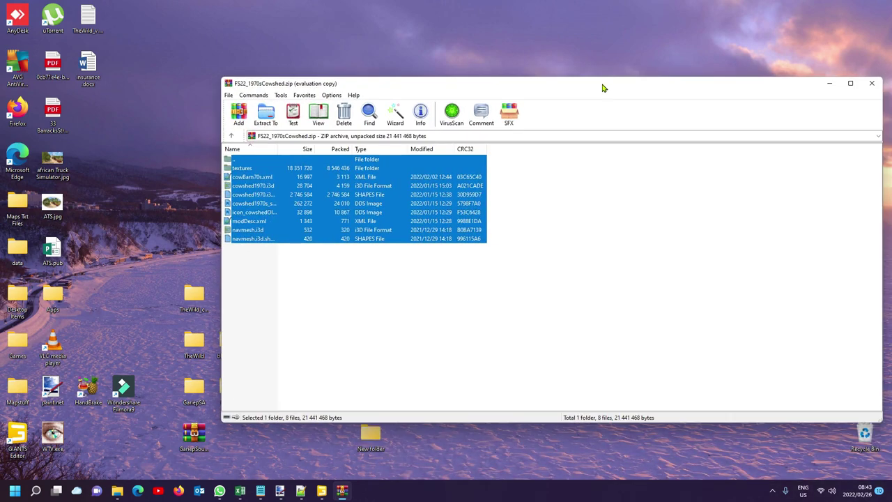
{"action": "left_click", "coordinate": [872, 85]}
{"action": "mouse_move", "coordinate": [324, 492]}
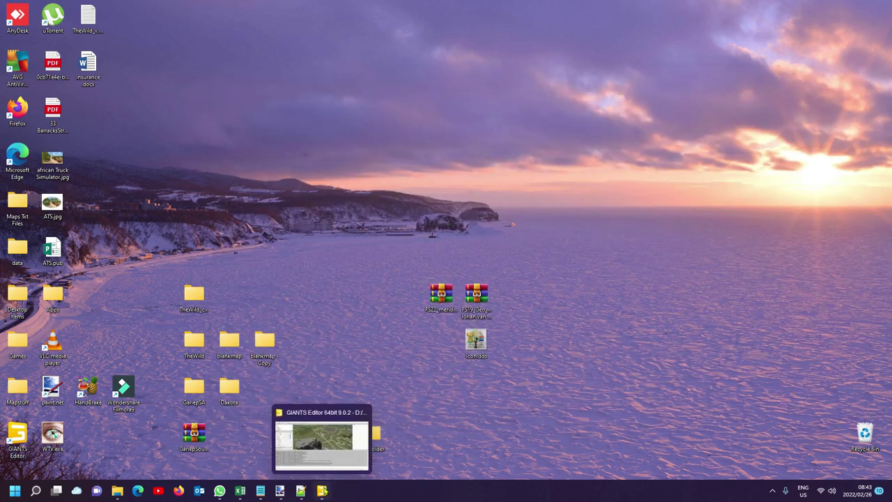
{"action": "left_click", "coordinate": [333, 446]}
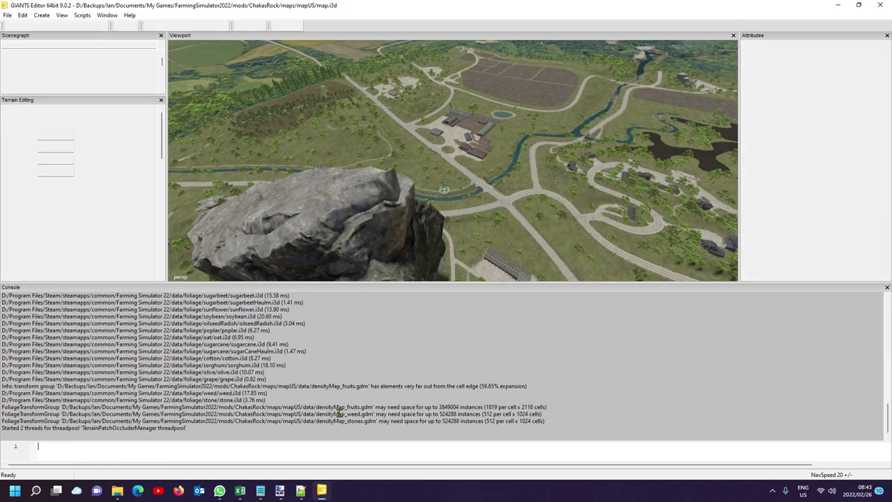
- Import cowshed1970.i3d from the desktop's New folder into the map scene
{"action": "scroll", "coordinate": [488, 192], "scroll_direction": "up", "scroll_amount": 5}
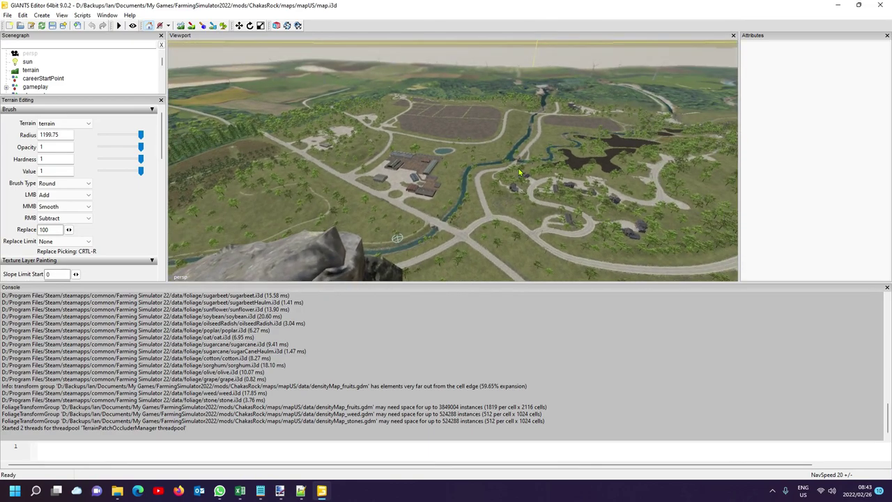
{"action": "right_click_drag", "start_coordinate": [514, 181], "coordinate": [517, 139]}
{"action": "right_click_drag", "start_coordinate": [513, 111], "coordinate": [514, 195]}
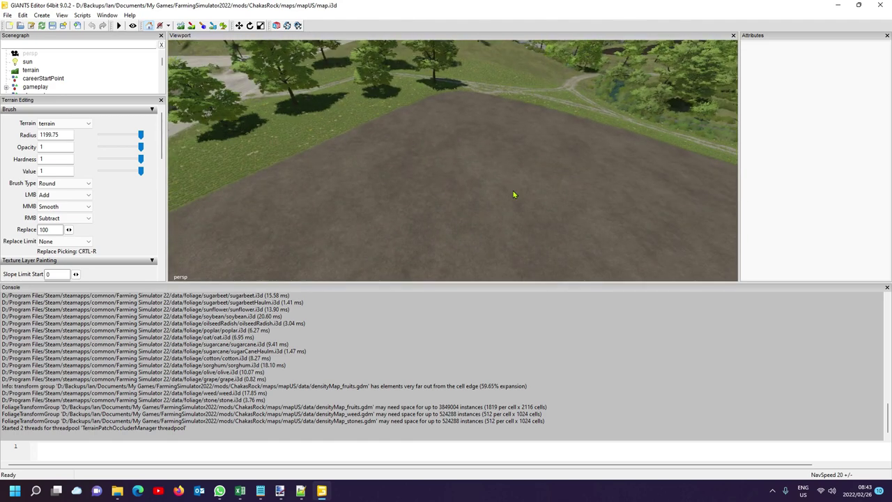
{"action": "left_click", "coordinate": [8, 15]}
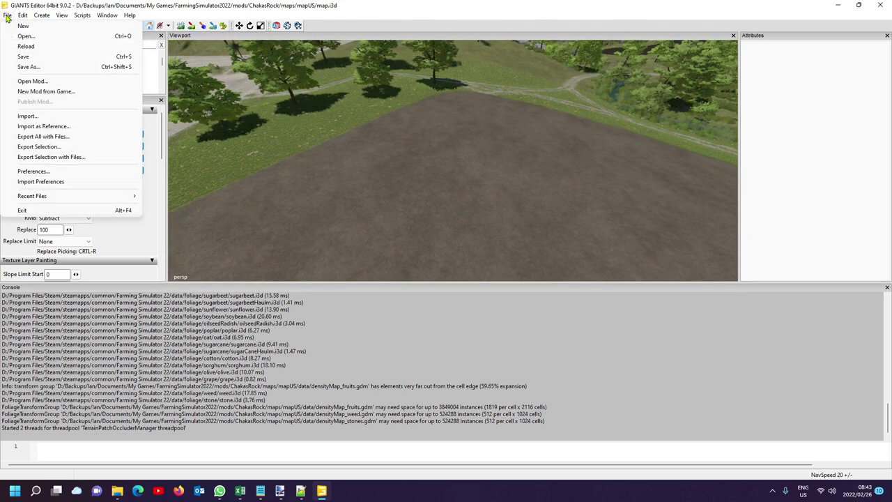
{"action": "left_click", "coordinate": [26, 127]}
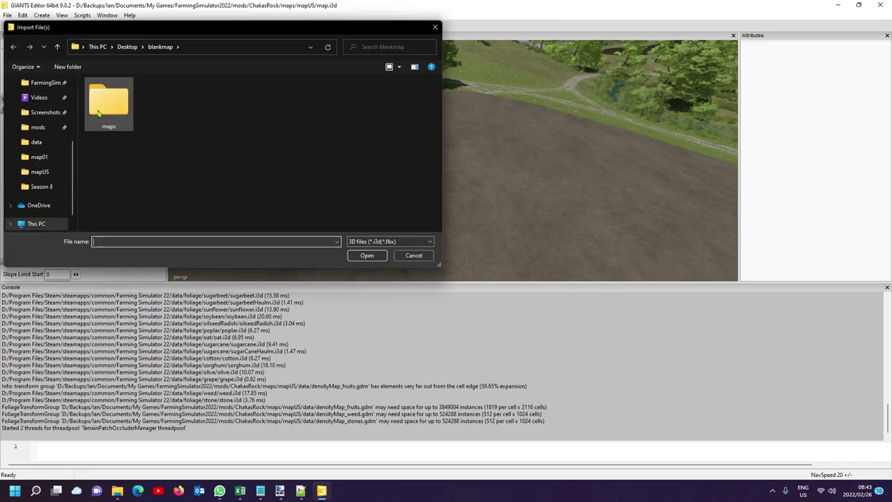
{"action": "scroll", "coordinate": [50, 147], "scroll_direction": "down", "scroll_amount": 1}
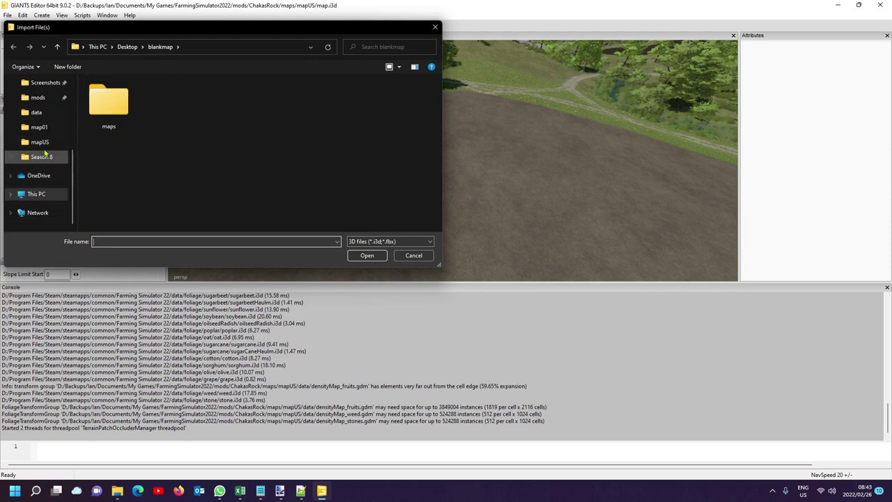
{"action": "scroll", "coordinate": [43, 163], "scroll_direction": "up", "scroll_amount": 5}
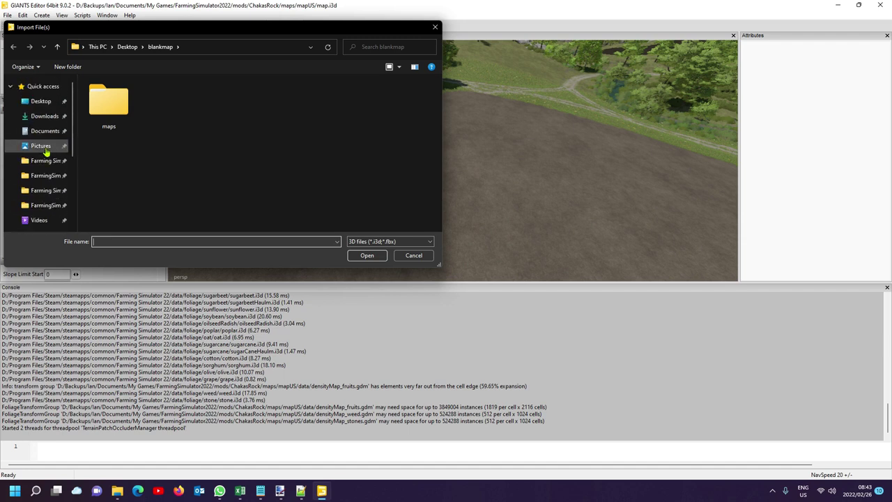
{"action": "left_click", "coordinate": [41, 101]}
{"action": "scroll", "coordinate": [125, 209], "scroll_direction": "down", "scroll_amount": 1}
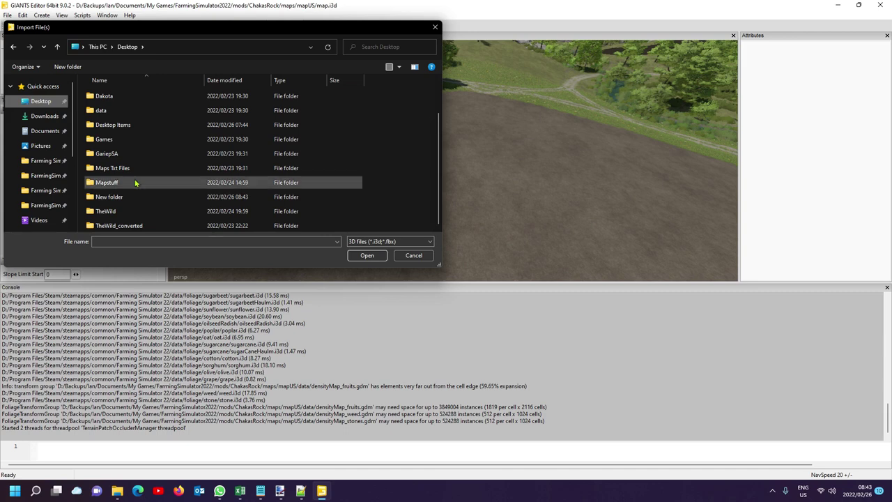
{"action": "double_click", "coordinate": [128, 199]}
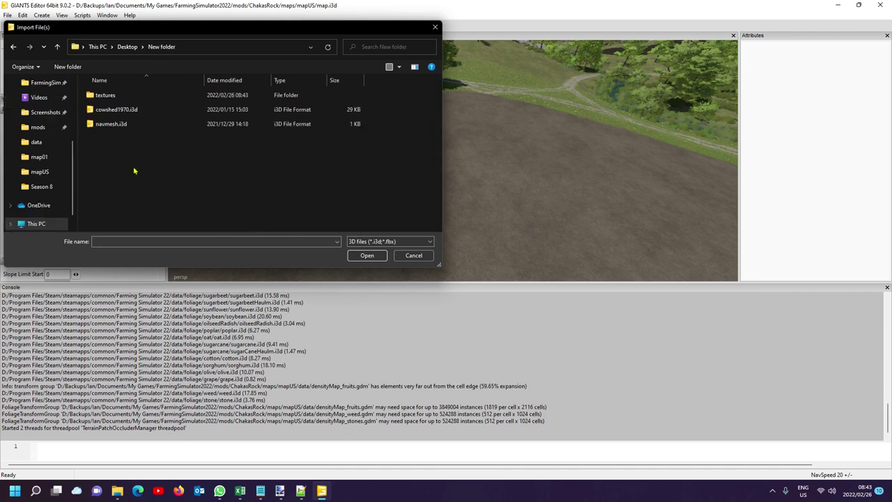
{"action": "double_click", "coordinate": [129, 111]}
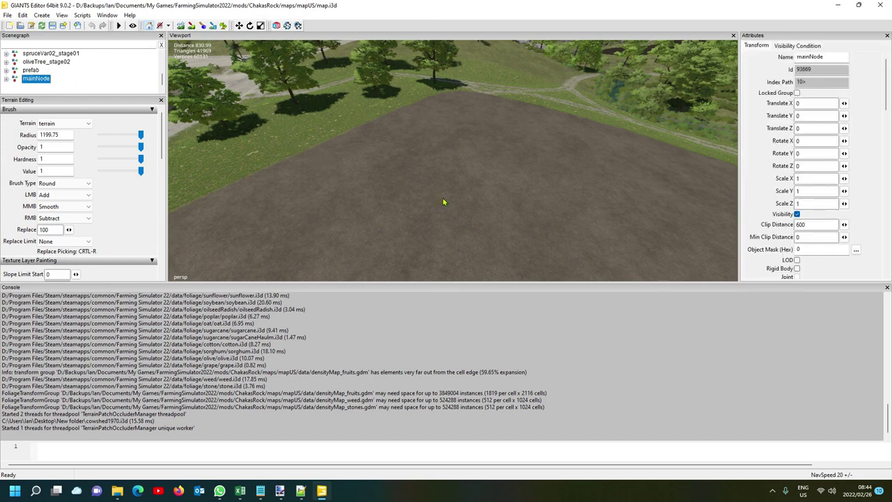
- Place the imported cowshed on the bare field at about X -80, Y 90, Z -824
{"action": "left_click", "coordinate": [489, 220], "text": "ctrl+shift"}
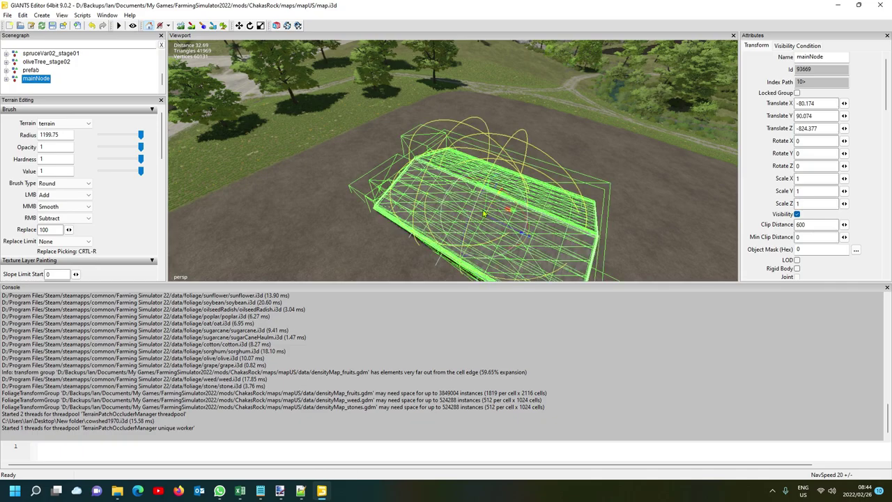
{"action": "scroll", "coordinate": [279, 171], "scroll_direction": "down", "scroll_amount": 5}
{"action": "scroll", "coordinate": [330, 195], "scroll_direction": "up", "scroll_amount": 5}
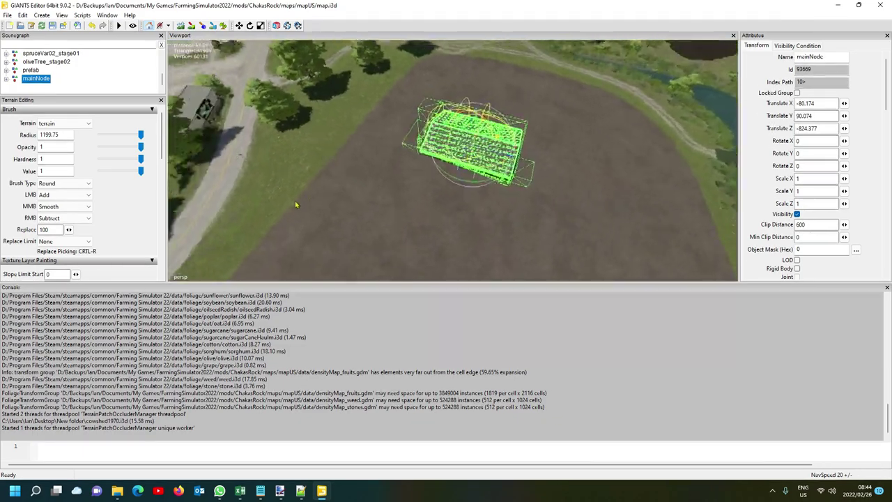
{"action": "scroll", "coordinate": [200, 198], "scroll_direction": "up", "scroll_amount": 2}
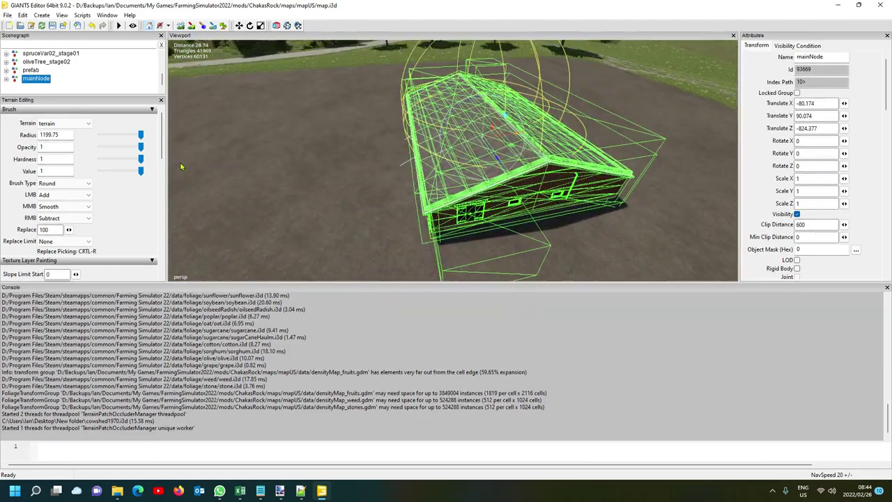
{"action": "scroll", "coordinate": [215, 174], "scroll_direction": "down", "scroll_amount": 6}
{"action": "middle_click_drag", "start_coordinate": [272, 183], "coordinate": [298, 163]}
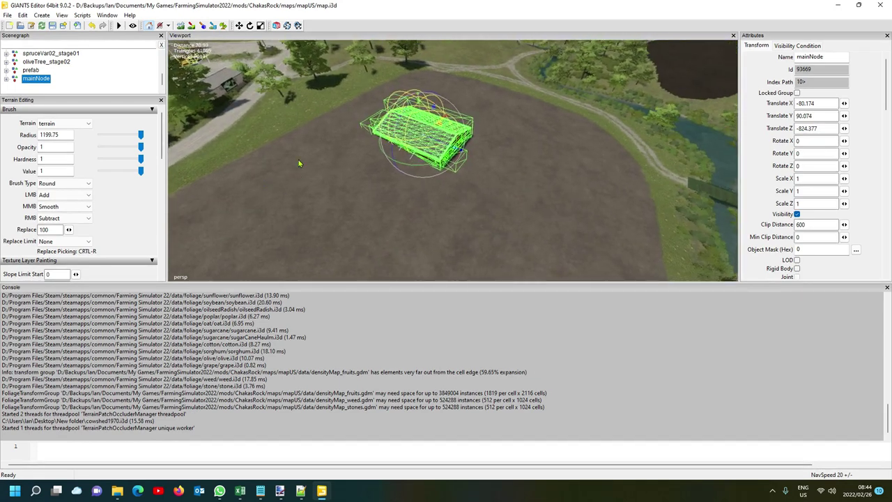
- Flatten the terrain around the cowshed by sculpting with brush radius 20 and the Replace operation at height 87.392
{"action": "left_click", "coordinate": [181, 27]}
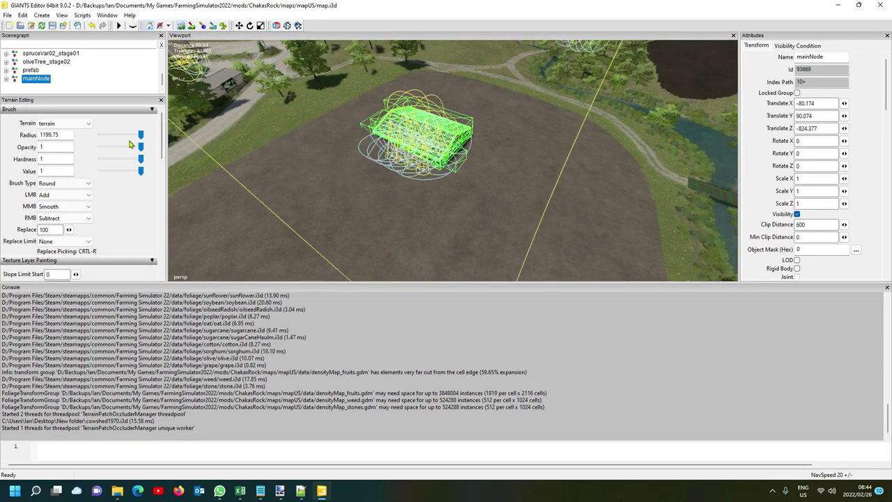
{"action": "left_click_drag", "start_coordinate": [64, 134], "coordinate": [23, 138]}
{"action": "type", "text": "20"}
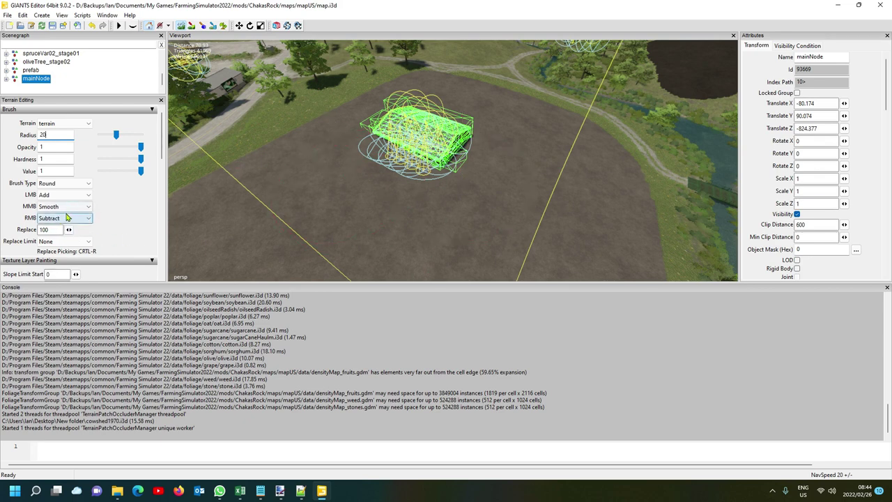
{"action": "left_click", "coordinate": [63, 218]}
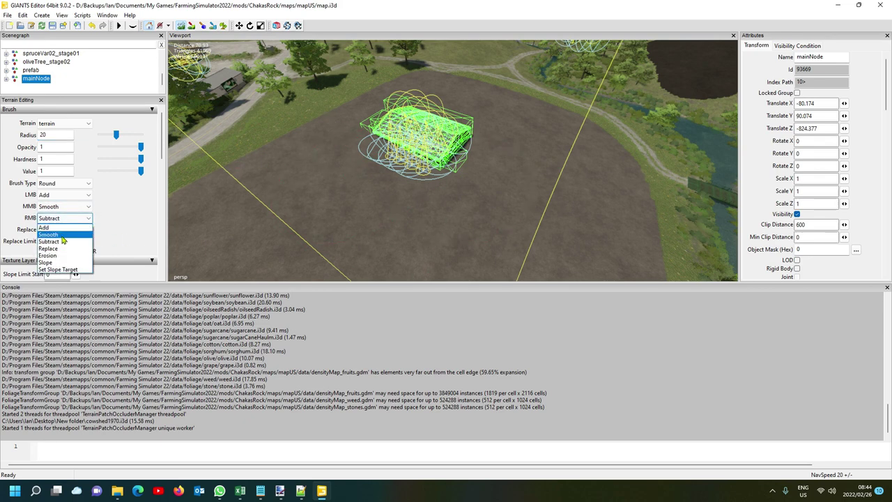
{"action": "left_click", "coordinate": [52, 261]}
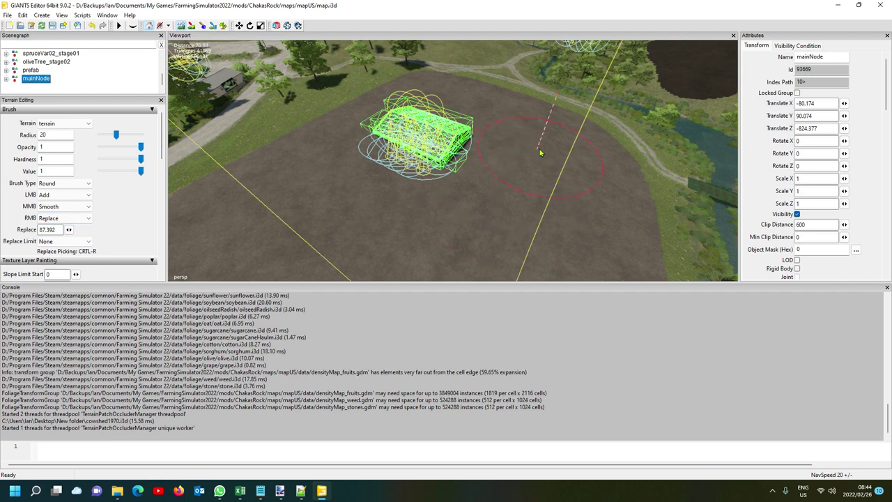
{"action": "mouse_move", "coordinate": [328, 175]}
{"action": "right_mouse_down"}
{"action": "mouse_move", "coordinate": [314, 192]}
{"action": "mouse_move", "coordinate": [352, 104]}
{"action": "right_mouse_up"}
{"action": "key", "text": "ctrl+z"}
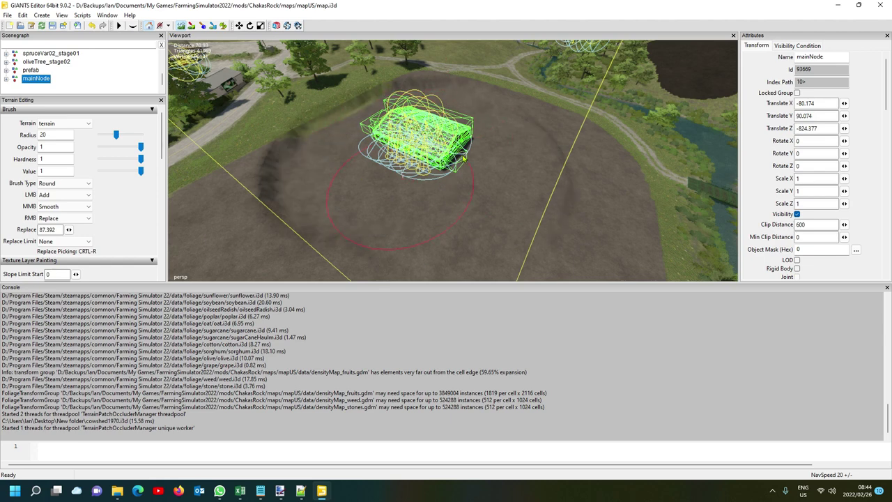
- Paint the ground around the cowshed with the ANIMALMUD texture layer and leave painting mode
{"action": "left_click", "coordinate": [181, 26]}
{"action": "scroll", "coordinate": [99, 213], "scroll_direction": "down", "scroll_amount": 2}
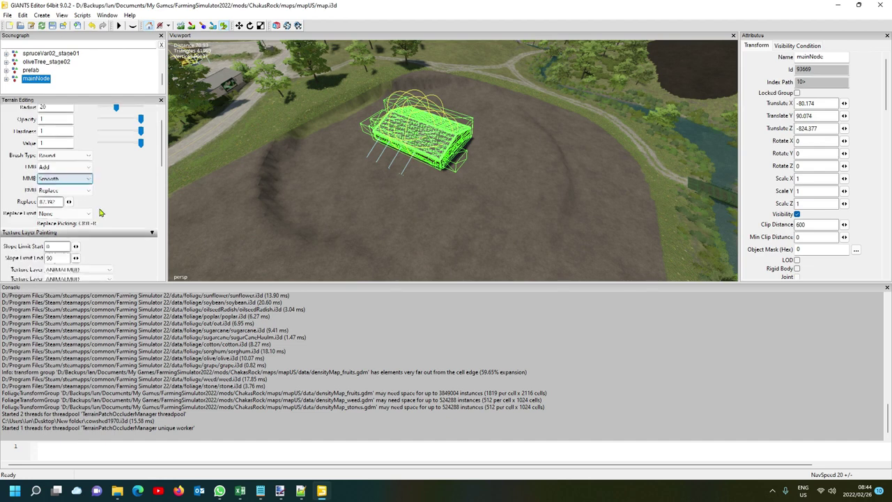
{"action": "scroll", "coordinate": [100, 212], "scroll_direction": "down", "scroll_amount": 2}
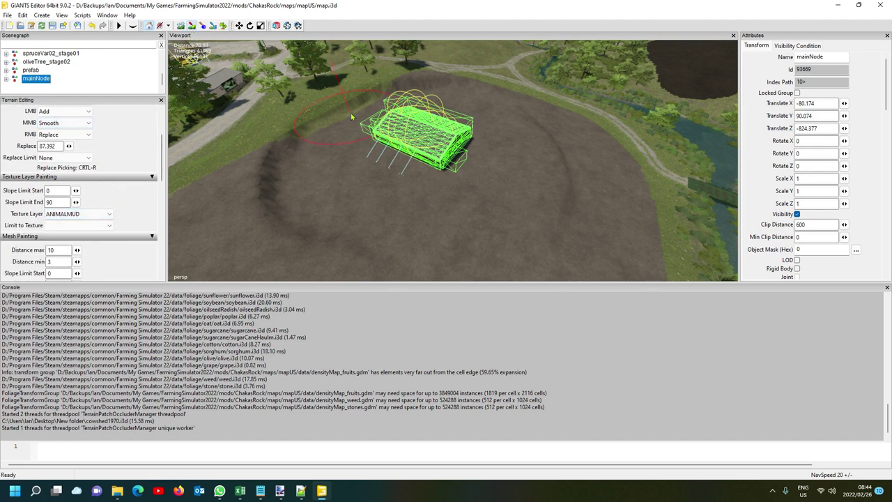
{"action": "mouse_move", "coordinate": [389, 158]}
{"action": "left_mouse_down"}
{"action": "mouse_move", "coordinate": [419, 146]}
{"action": "mouse_move", "coordinate": [466, 149]}
{"action": "mouse_move", "coordinate": [432, 168]}
{"action": "mouse_move", "coordinate": [396, 165]}
{"action": "mouse_move", "coordinate": [329, 123]}
{"action": "left_mouse_up"}
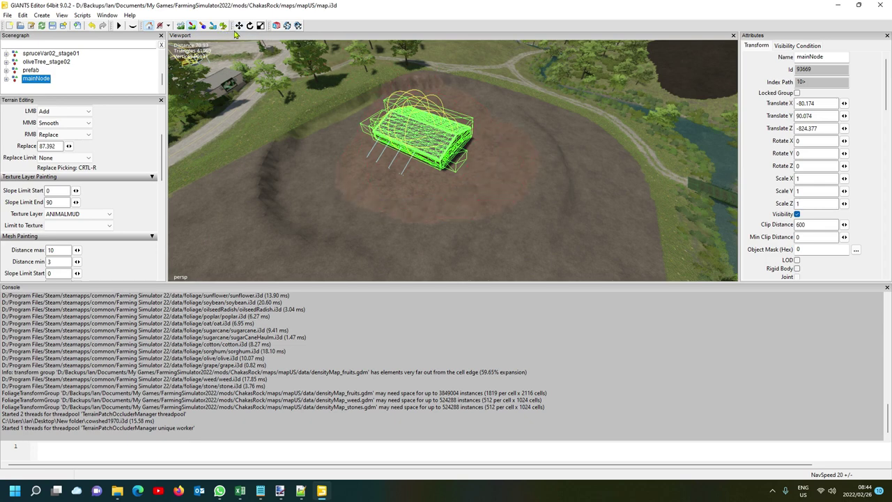
{"action": "left_click", "coordinate": [193, 29]}
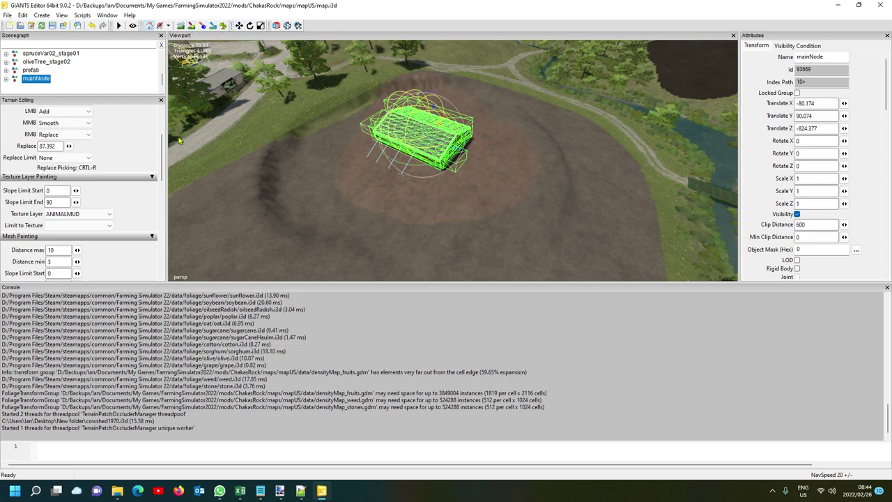
- Select the cowshed's mainNode and its X position for reference, and close the savegame1 placeables.xml in Notepad++
{"action": "left_click", "coordinate": [136, 76]}
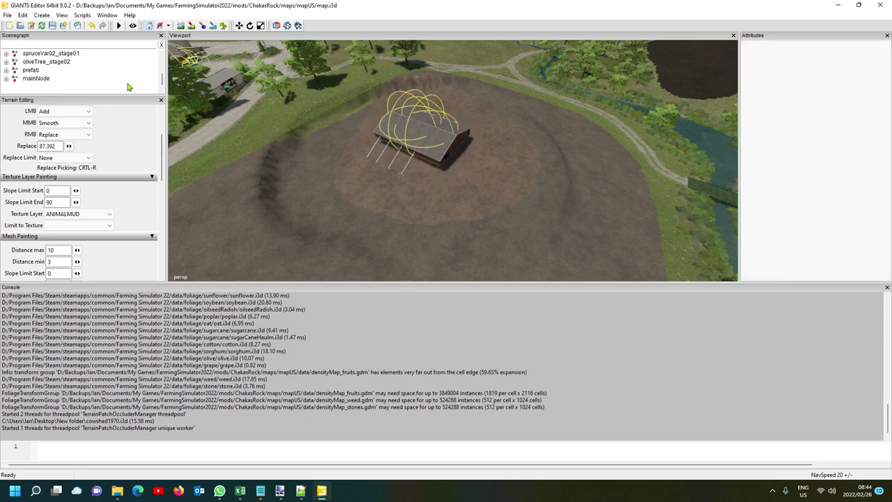
{"action": "left_click", "coordinate": [34, 79]}
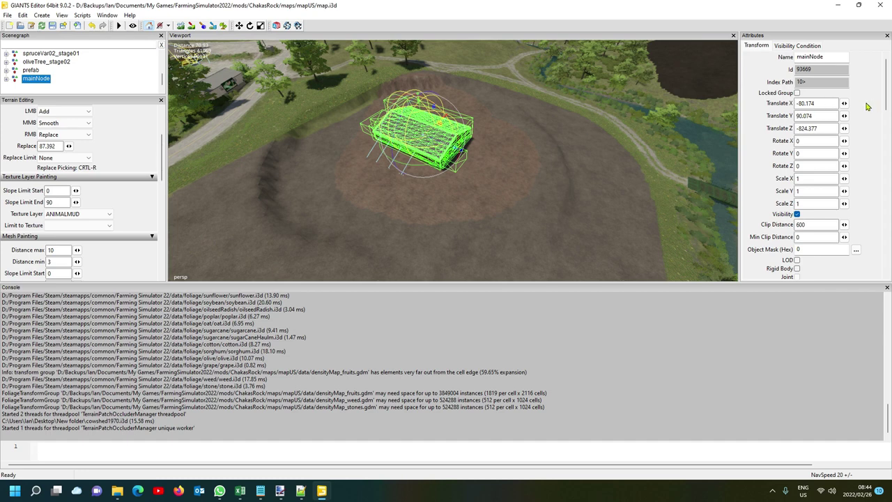
{"action": "left_click", "coordinate": [828, 103]}
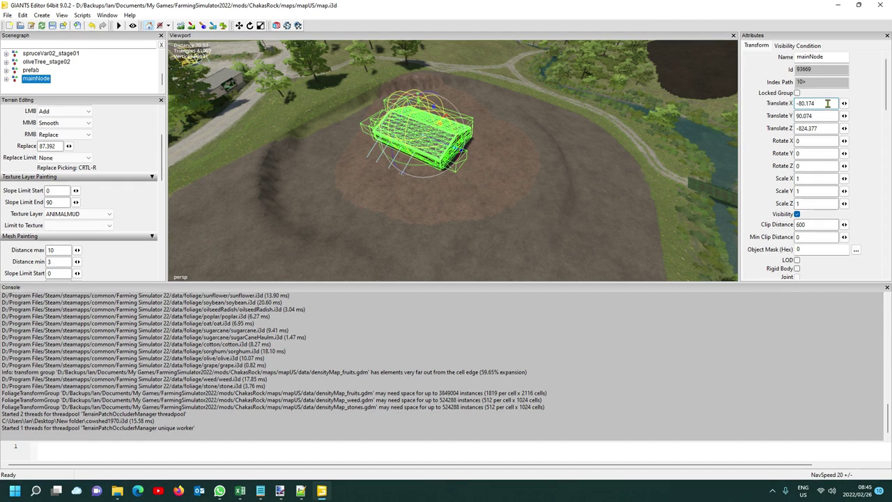
{"action": "left_click", "coordinate": [302, 491]}
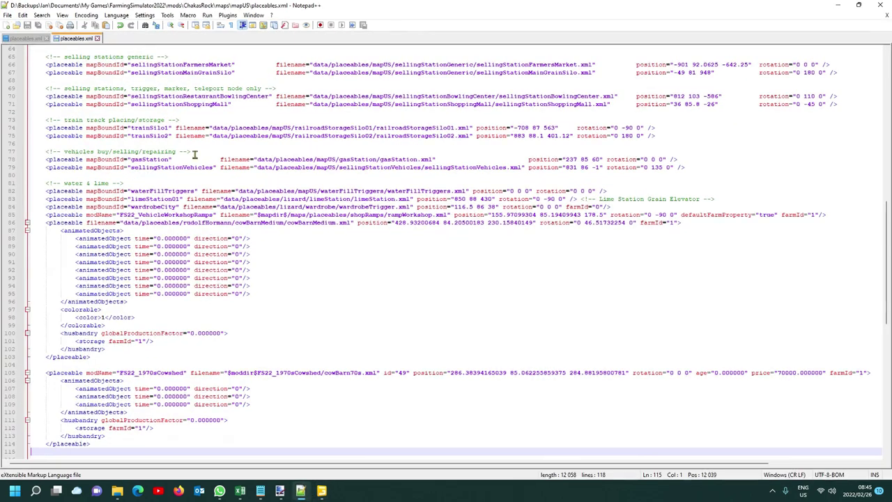
{"action": "left_click", "coordinate": [42, 39]}
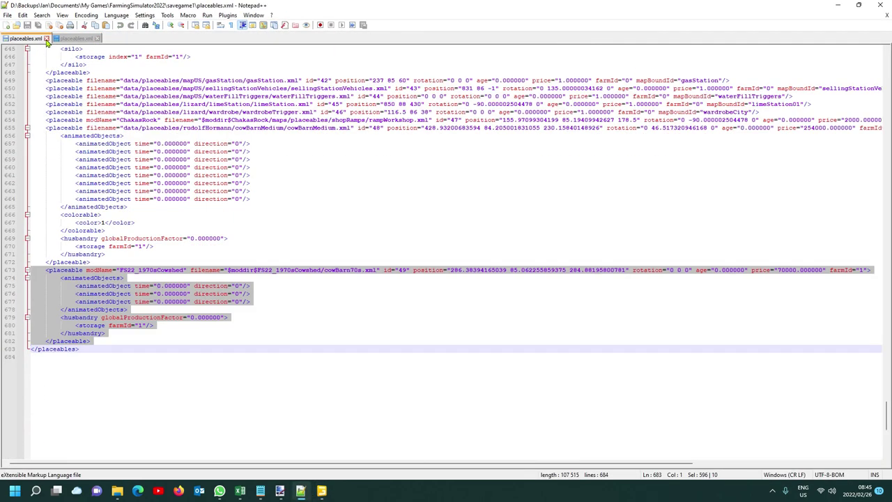
{"action": "left_click", "coordinate": [46, 38]}
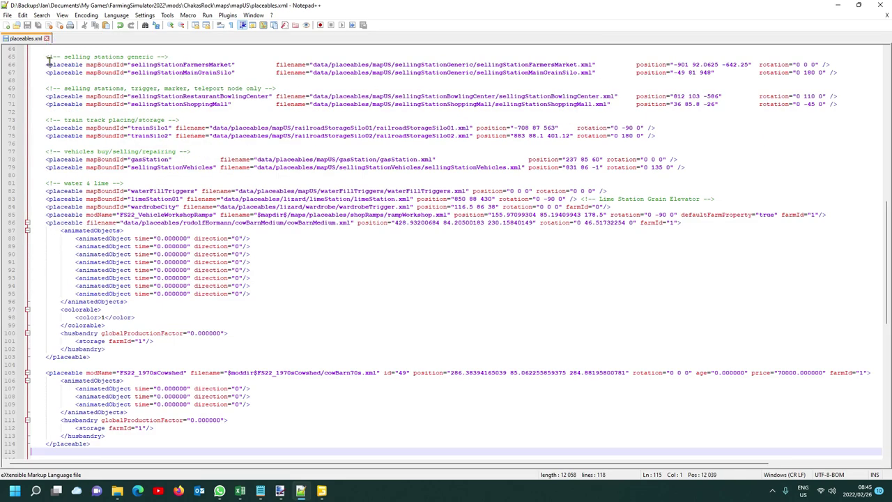
- Set the position of the FS22_1970sCowshed entry in the map's placeables.xml to -80.1740036 90.07404327 -824.37744141
{"action": "scroll", "coordinate": [180, 263], "scroll_direction": "down", "scroll_amount": 5}
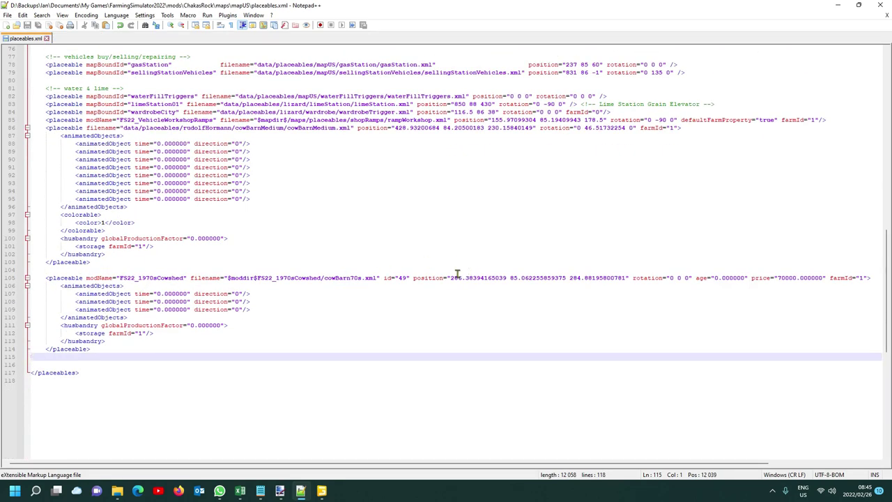
{"action": "left_click_drag", "start_coordinate": [451, 277], "coordinate": [621, 277]}
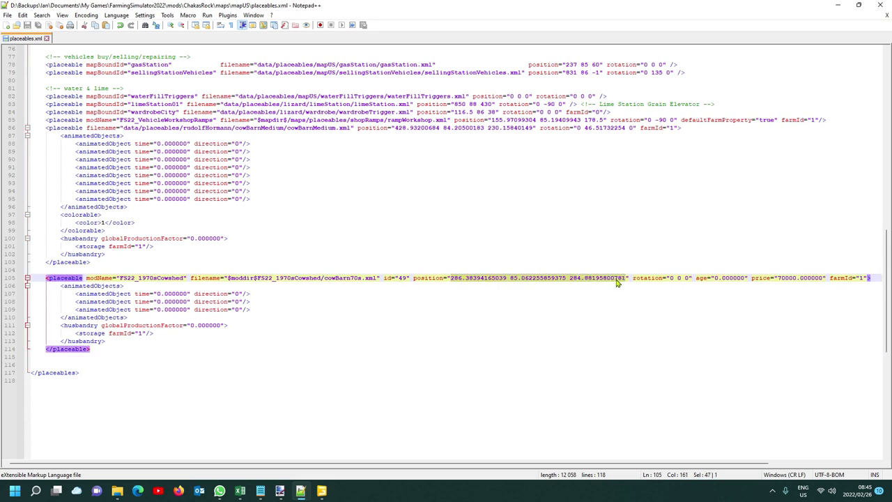
{"action": "type", "text": "-80.1740036 90.07404327 -824.37744141"}
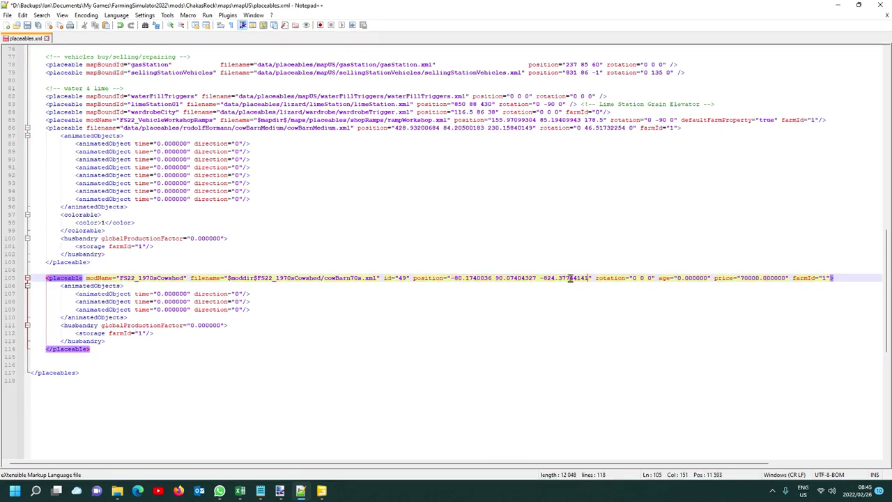
- Switch to GIANTS Editor and rotate the cowshed about 45.95 degrees around its Y axis
{"action": "left_click", "coordinate": [322, 492]}
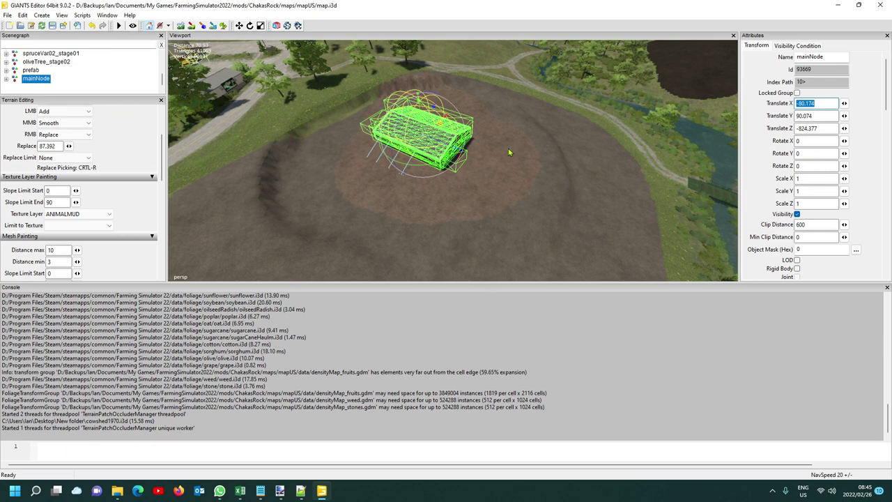
{"action": "left_click_drag", "start_coordinate": [435, 168], "coordinate": [474, 166]}
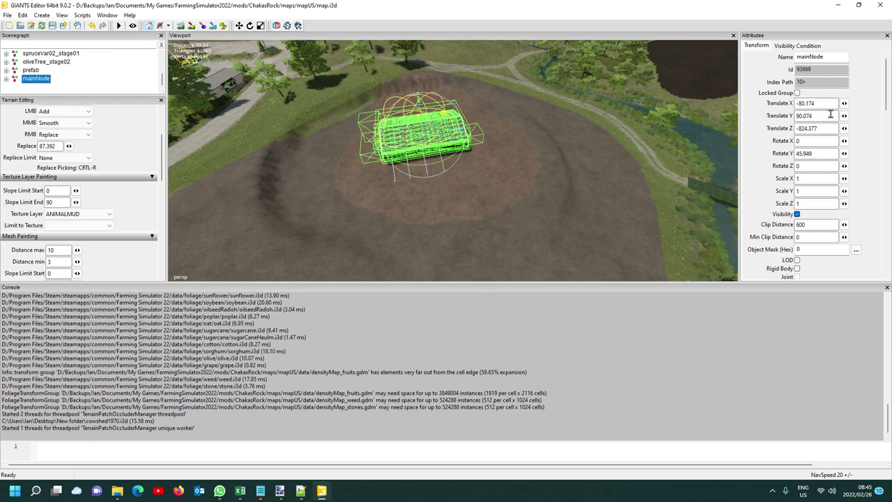
{"action": "left_click", "coordinate": [809, 141]}
- Switch to Notepad++ and set the FS22_1970sCowshed entry's rotation to 0 45.94853973 0
{"action": "left_click", "coordinate": [301, 491]}
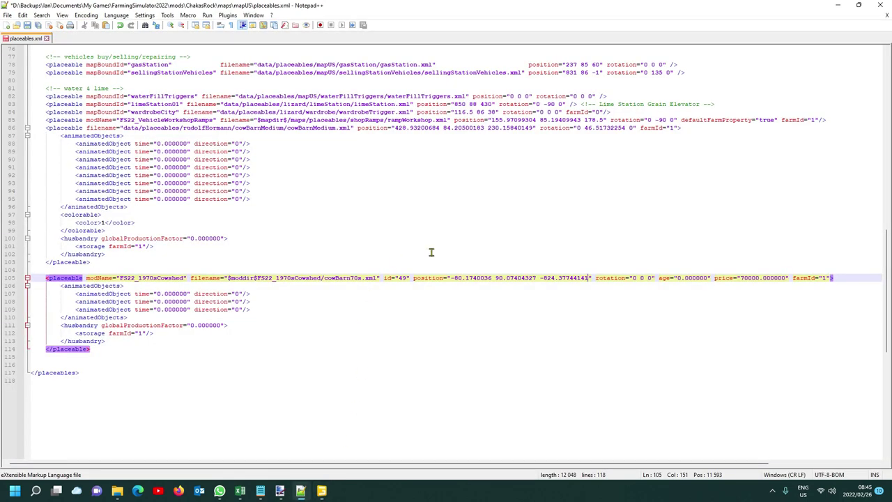
{"action": "left_click_drag", "start_coordinate": [633, 277], "coordinate": [646, 277]}
{"action": "type", "text": "0 45.94853973 0"}
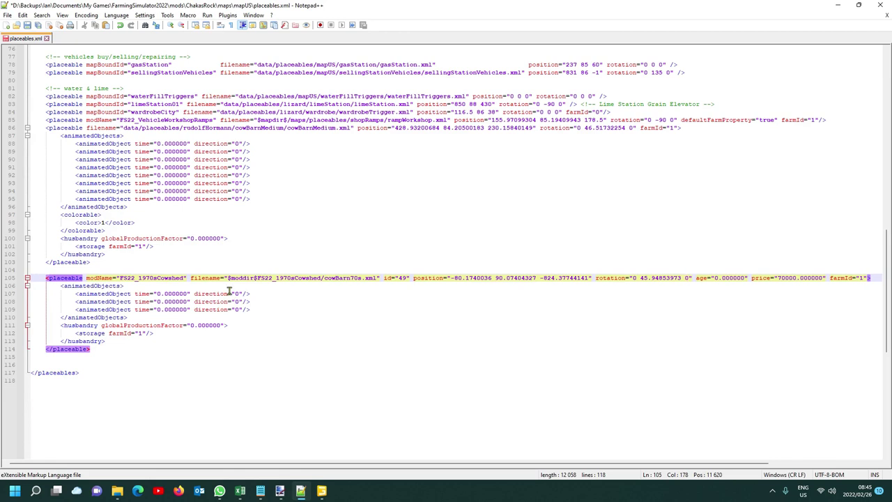
- Remove the id attribute from the FS22_1970sCowshed placeable entry
{"action": "left_click", "coordinate": [389, 278]}
{"action": "key", "text": "BackSpace"}
{"action": "key", "text": "BackSpace"}
{"action": "key", "text": "Delete"}
{"action": "key", "text": "Delete"}
{"action": "key", "text": "Delete"}
{"action": "key", "text": "Delete"}
{"action": "key", "text": "Delete"}
{"action": "key", "text": "Delete"}
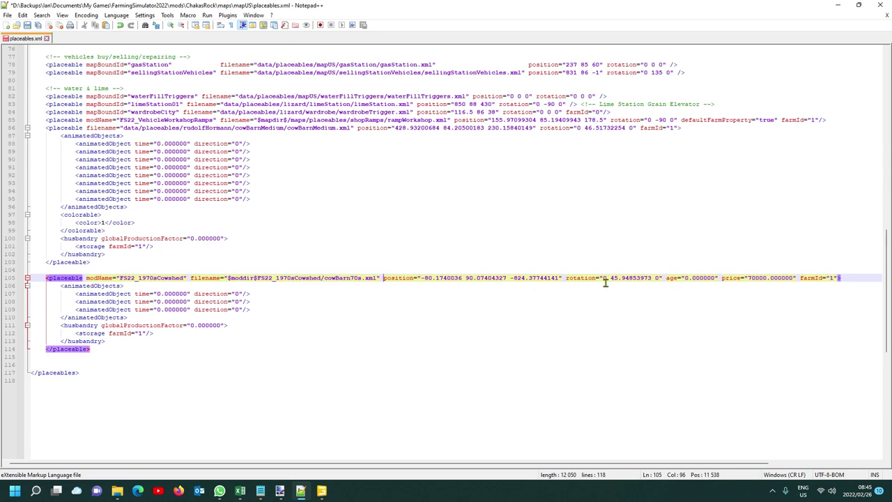
- Remove the age and price attributes from the FS22_1970sCowshed entry, keeping farmId directly after the rotation
{"action": "left_click_drag", "start_coordinate": [666, 278], "coordinate": [796, 277]}
{"action": "key", "text": "Delete"}
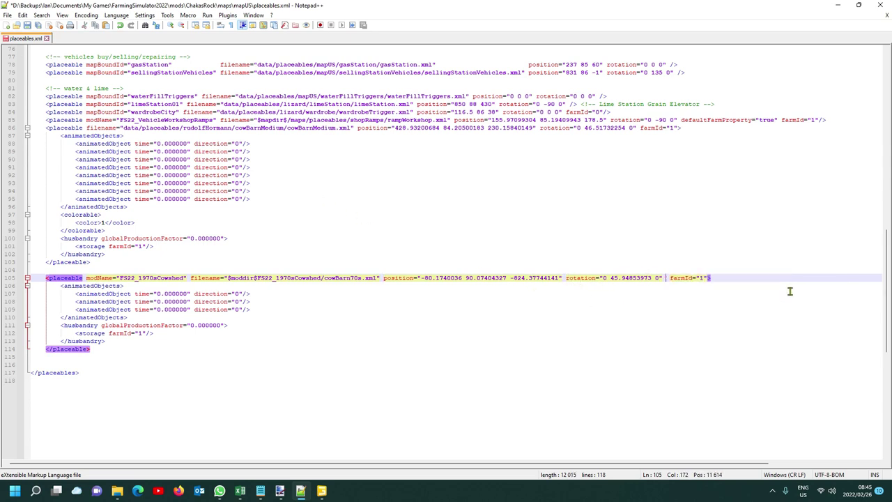
{"action": "key", "text": "Delete"}
- Save the map's placeables.xml and close Notepad++
{"action": "left_click", "coordinate": [27, 25]}
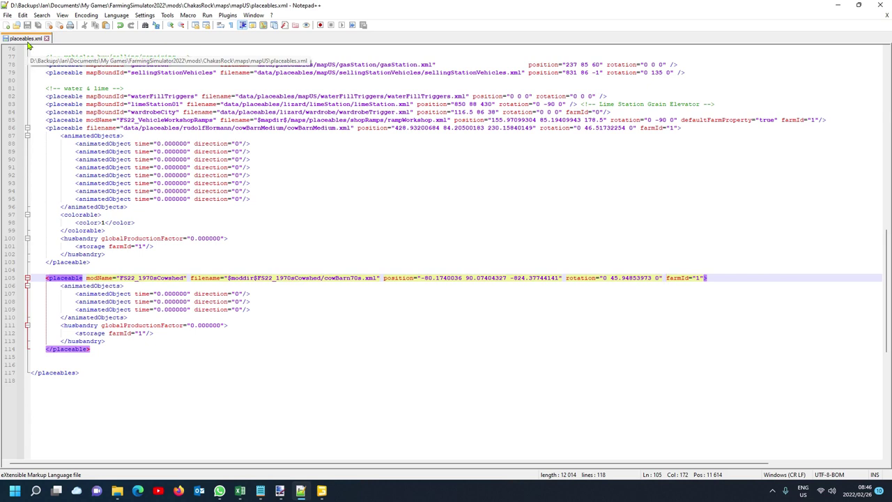
{"action": "left_click", "coordinate": [63, 277]}
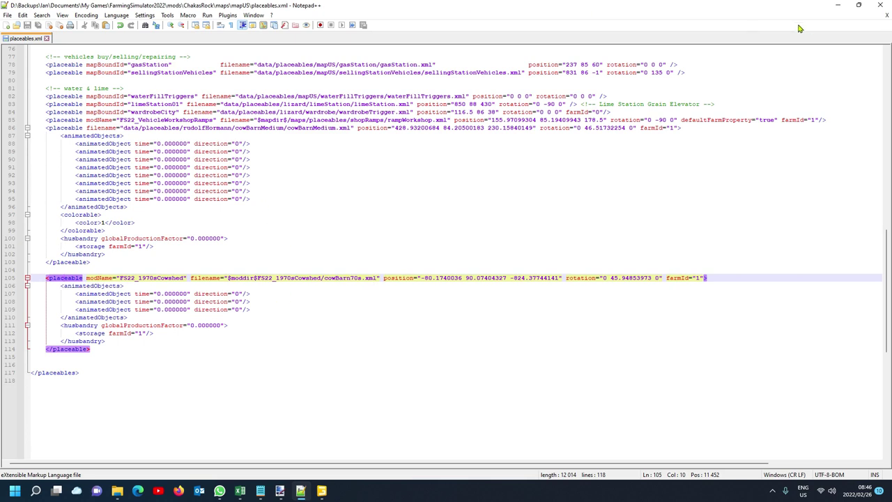
{"action": "left_click", "coordinate": [887, 15]}
{"action": "left_click", "coordinate": [879, 5]}
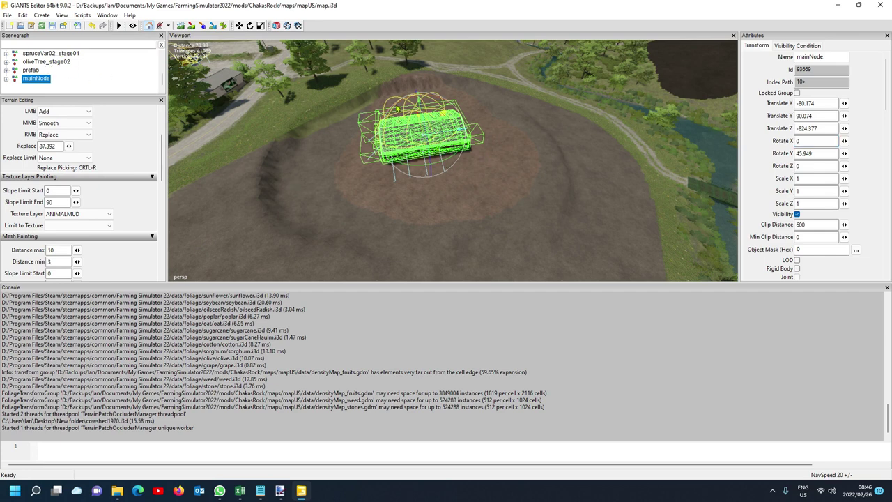
- Delete the cowshed's mainNode from the map scene and close GIANTS Editor without saving the changes
{"action": "left_click", "coordinate": [85, 75]}
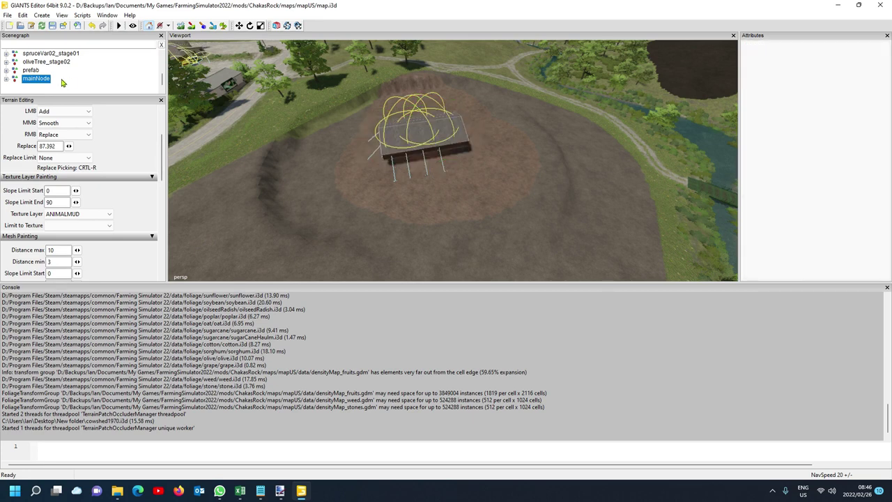
{"action": "left_click", "coordinate": [45, 78]}
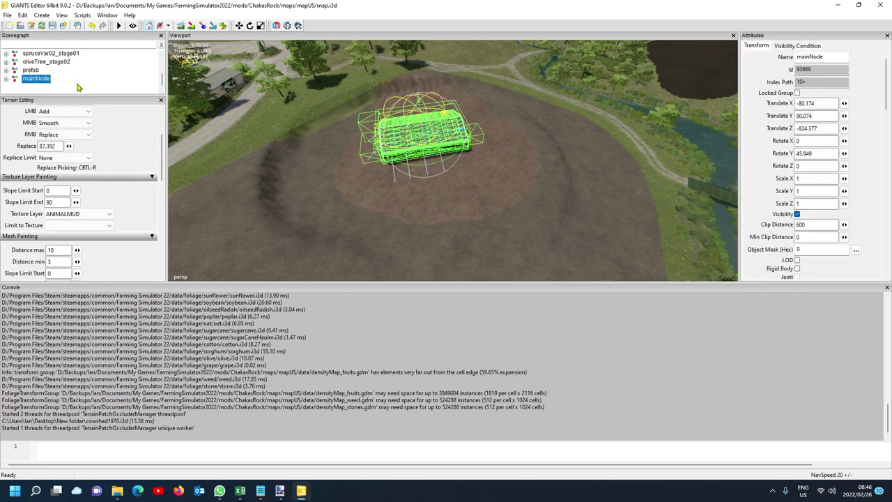
{"action": "key", "text": "Delete"}
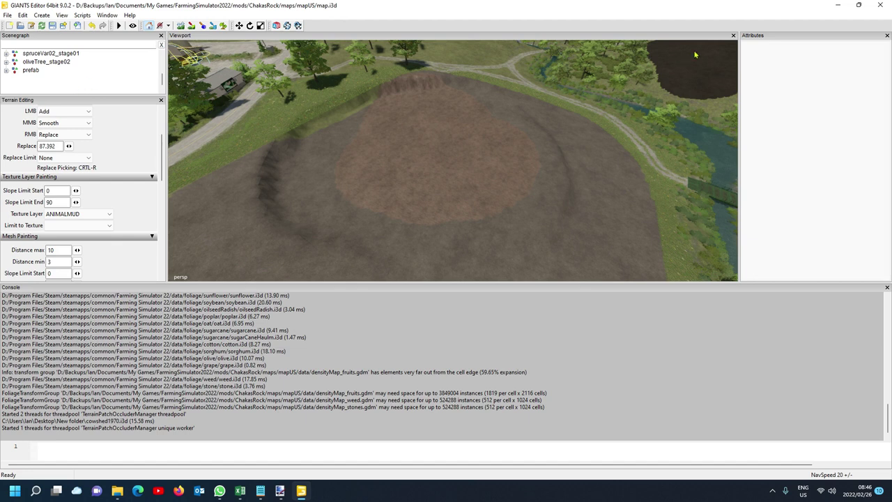
{"action": "left_click", "coordinate": [883, 6]}
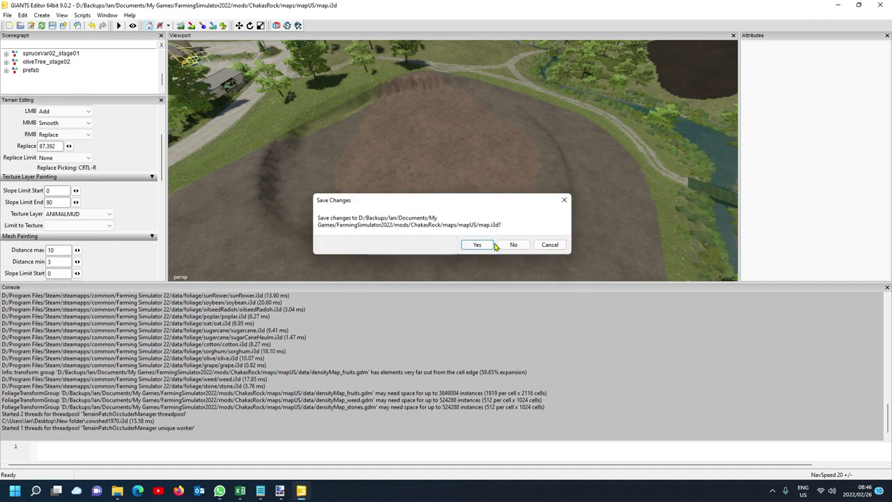
{"action": "left_click", "coordinate": [513, 246]}
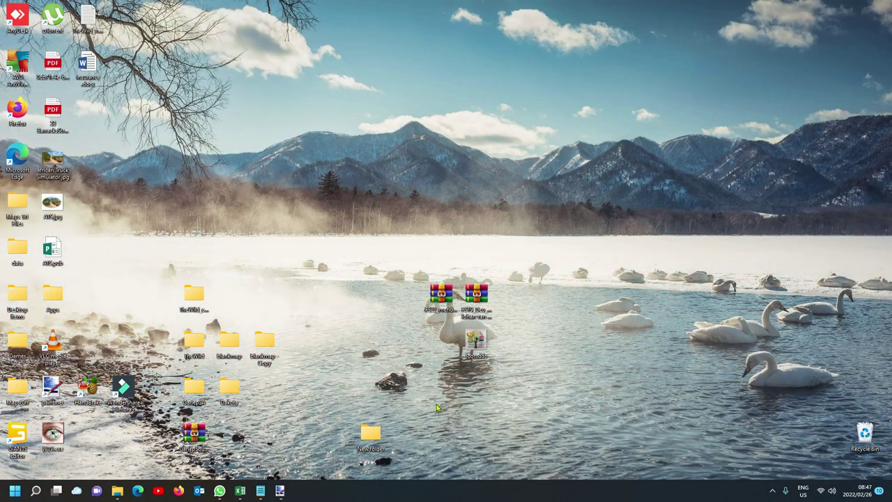
- Launch Farming Simulator 22 through Steam
{"action": "left_click", "coordinate": [772, 490]}
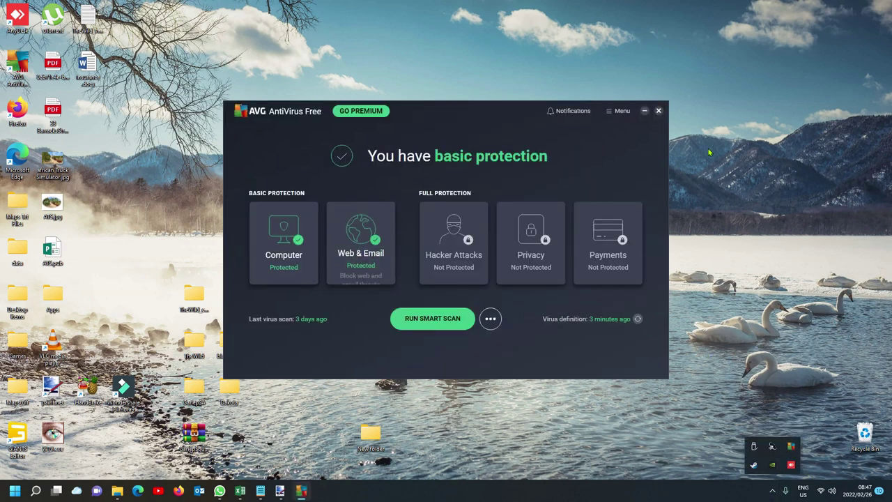
{"action": "left_click", "coordinate": [659, 111]}
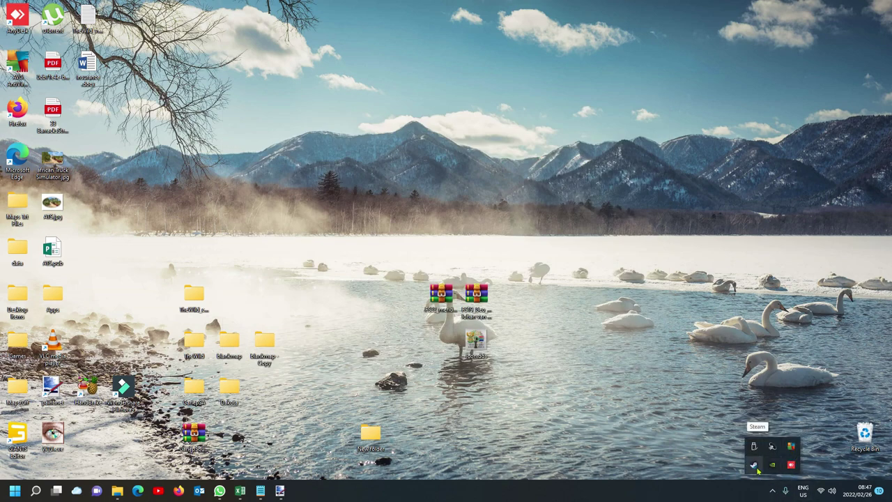
{"action": "right_click", "coordinate": [755, 464]}
{"action": "left_click", "coordinate": [785, 337]}
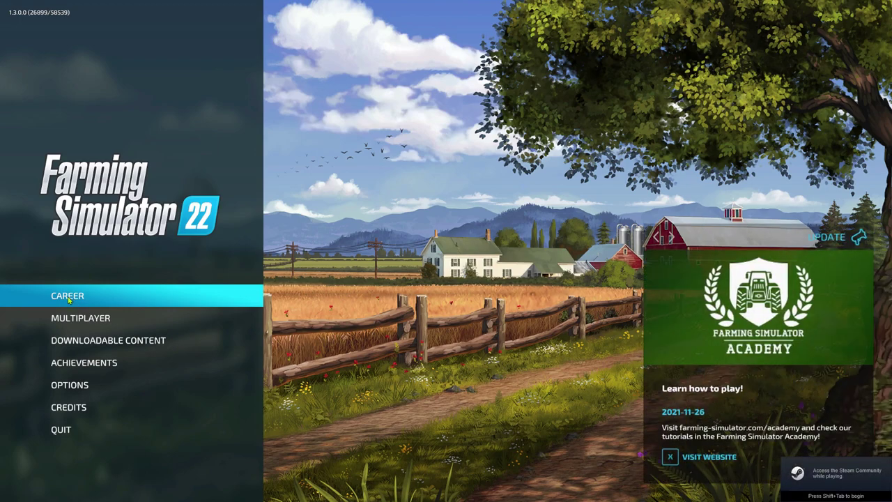
- Set up a new career in an empty save slot on the Elmcreek map, keeping the mods selected, and start loading it
{"action": "left_click", "coordinate": [69, 298]}
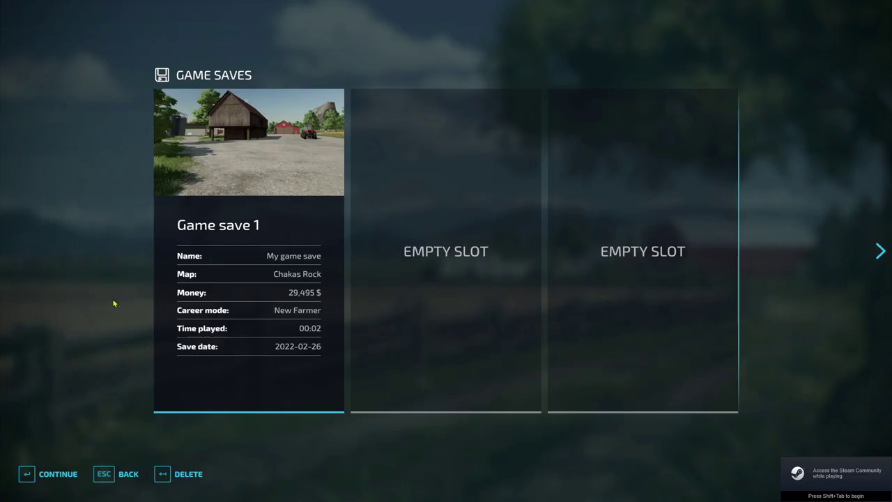
{"action": "left_click", "coordinate": [412, 289]}
{"action": "left_click", "coordinate": [213, 301]}
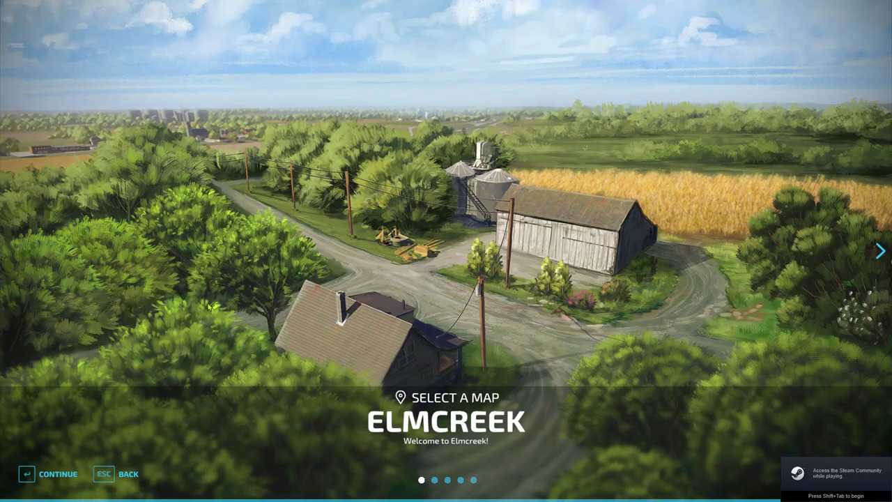
{"action": "left_click", "coordinate": [54, 478]}
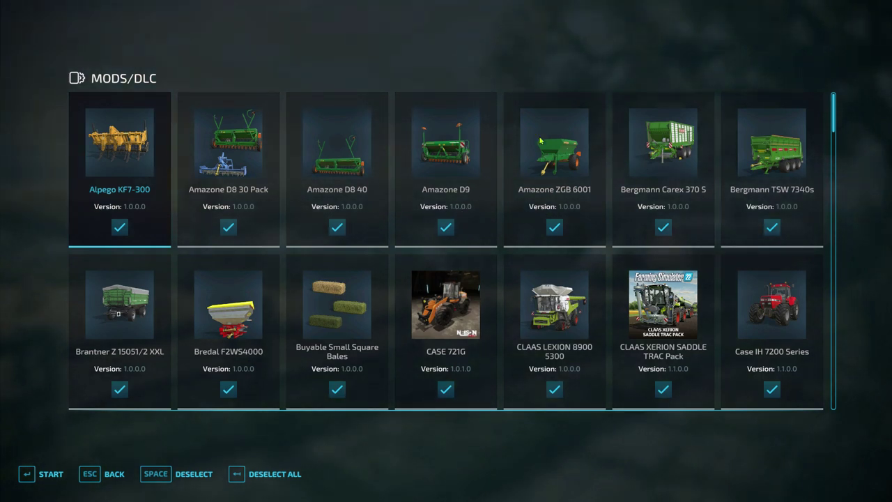
{"action": "left_click", "coordinate": [41, 475]}
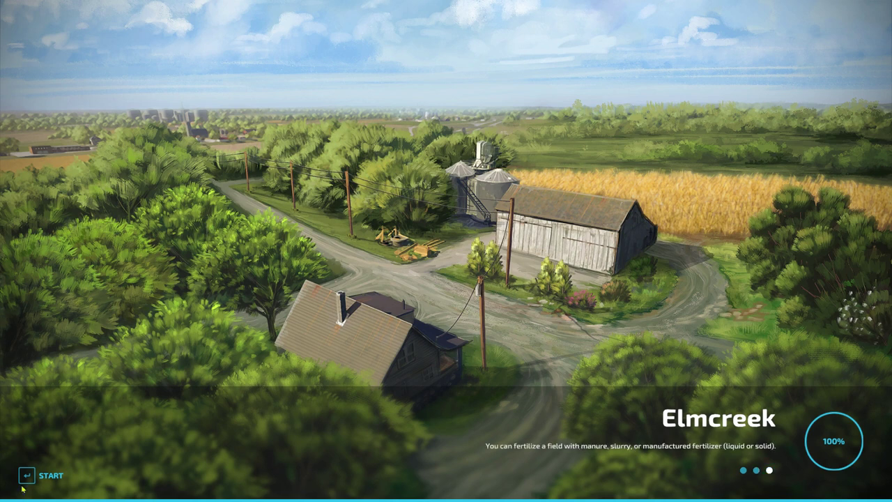
- Enter the Elmcreek game with the default character and decline the guided tour
{"action": "key", "text": "Return"}
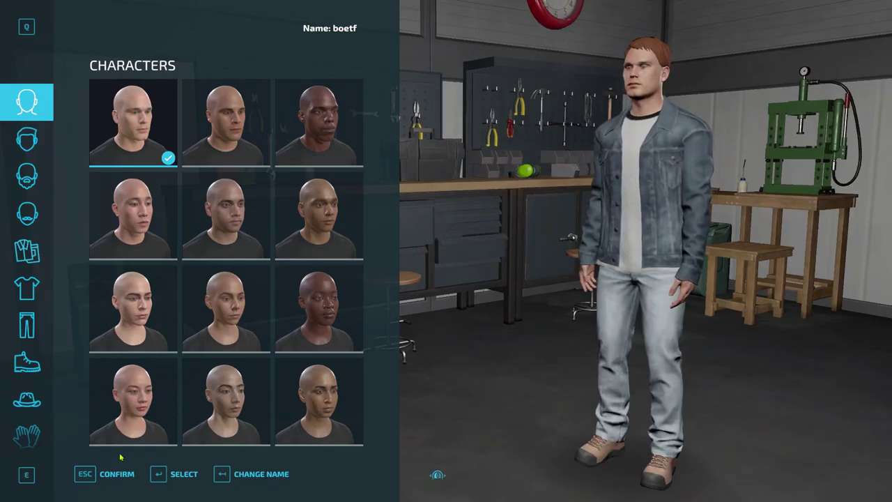
{"action": "key", "text": "Escape"}
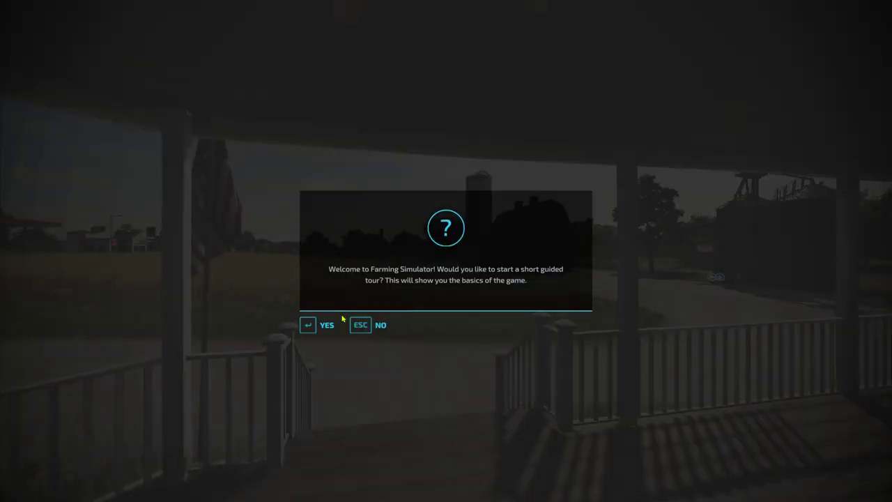
{"action": "left_click", "coordinate": [376, 326]}
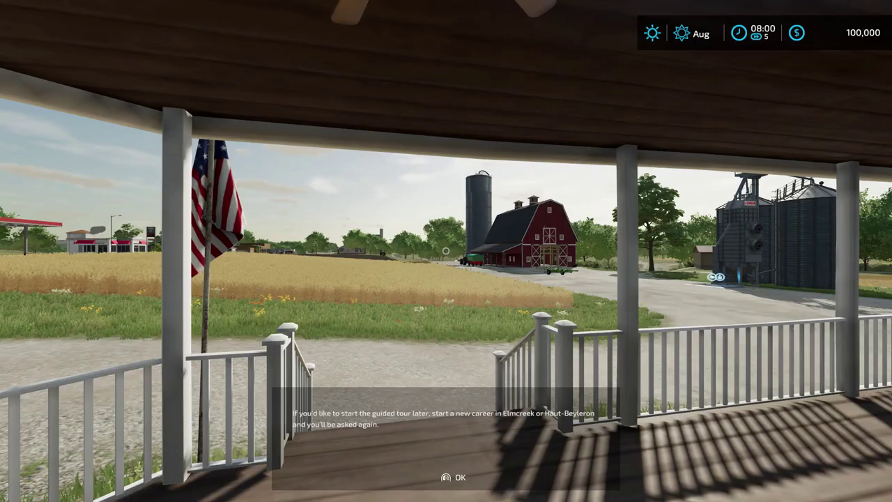
{"action": "key", "text": "Return"}
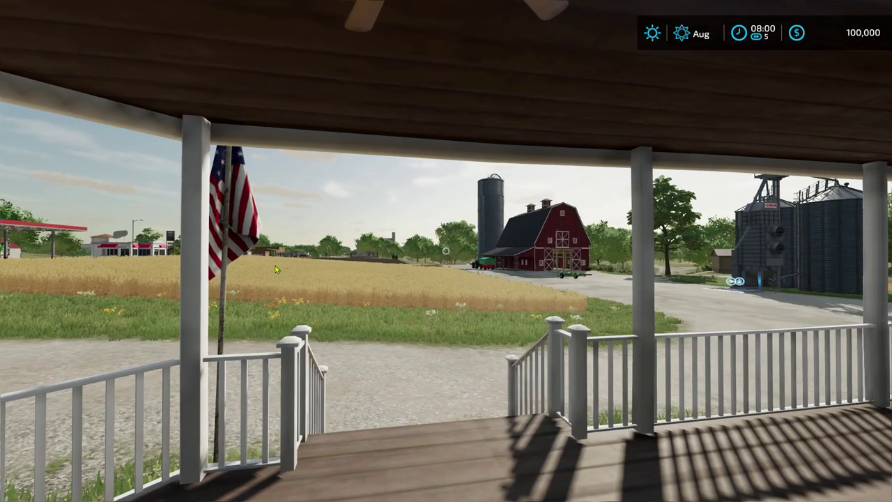
- Examine the in-game overview map of the Elmcreek game, then return to the game world
{"action": "key", "text": "Escape"}
{"action": "key", "text": "s"}
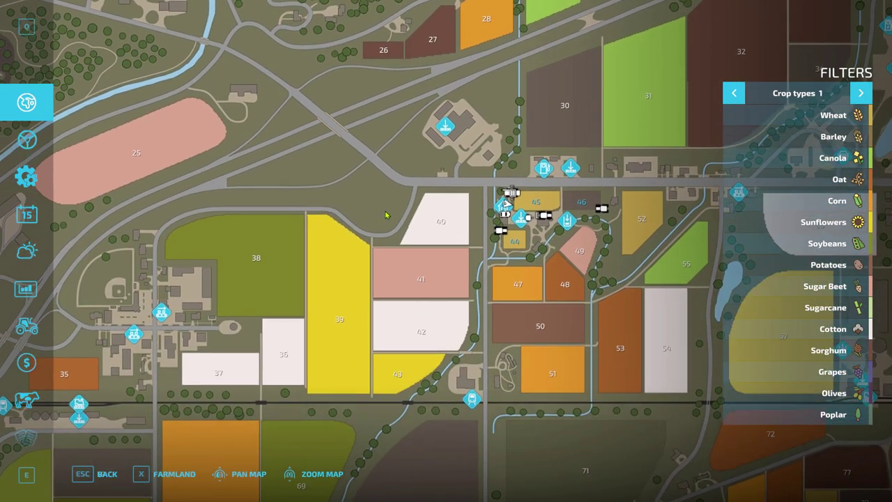
{"action": "key", "text": "w"}
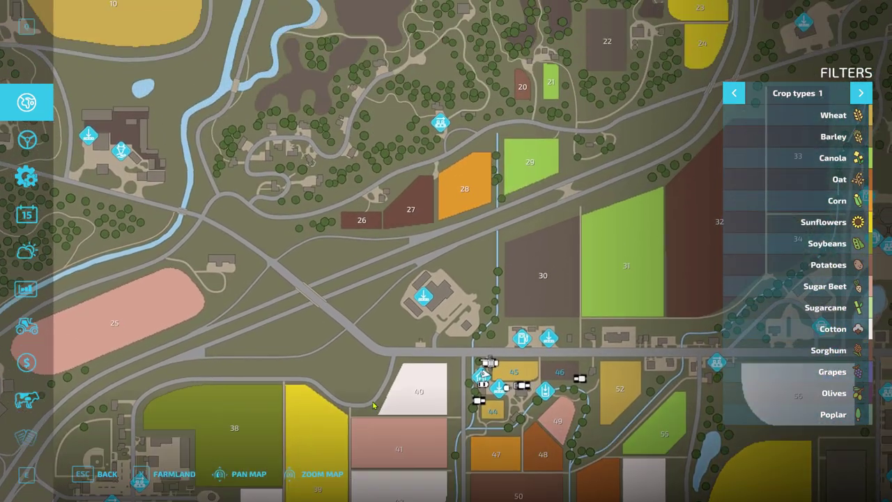
{"action": "key", "text": "Escape"}
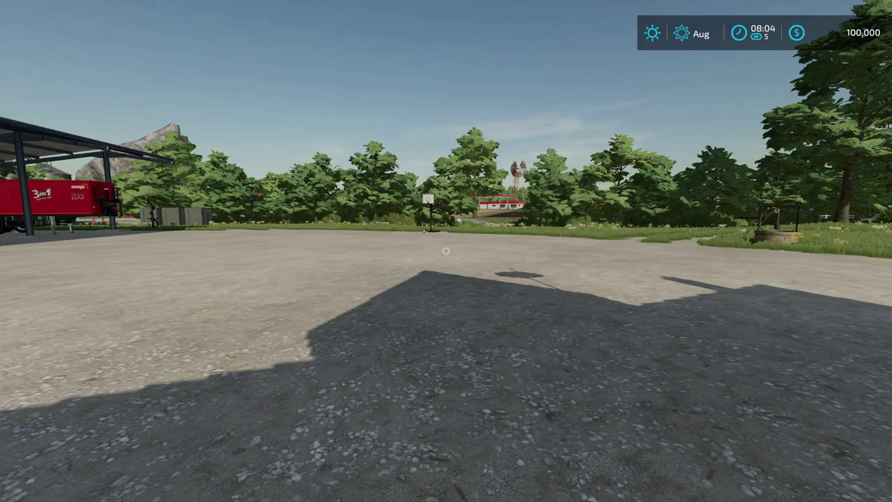
- Find the Cow Barn marker on field 11 in the overview map and visit it
{"action": "key", "text": "Escape"}
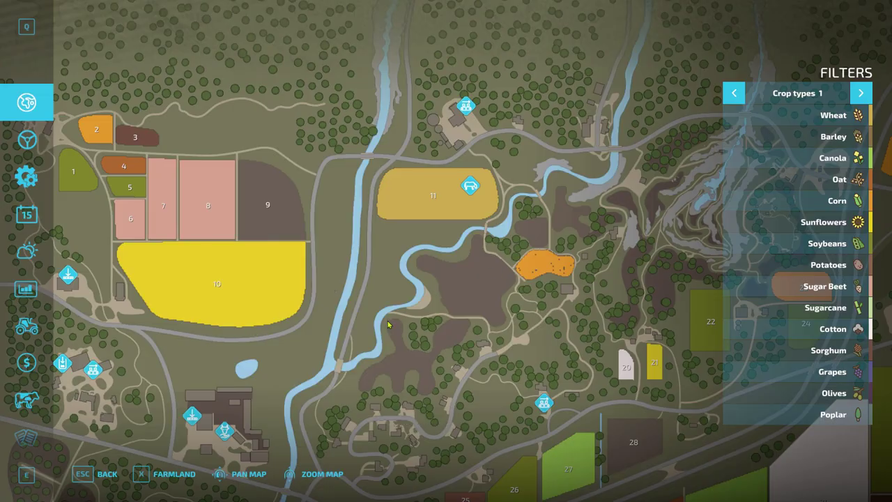
{"action": "scroll", "coordinate": [404, 317], "scroll_direction": "down", "scroll_amount": 2}
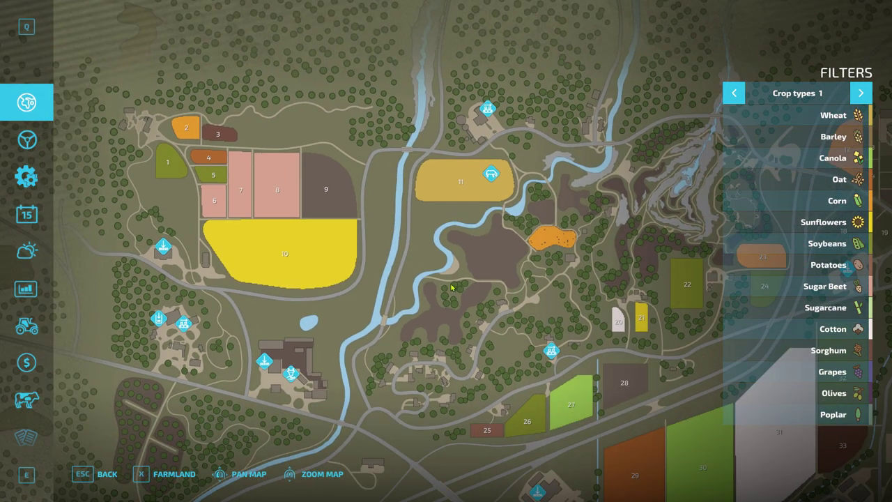
{"action": "scroll", "coordinate": [452, 286], "scroll_direction": "up", "scroll_amount": 1}
{"action": "left_click", "coordinate": [497, 148]}
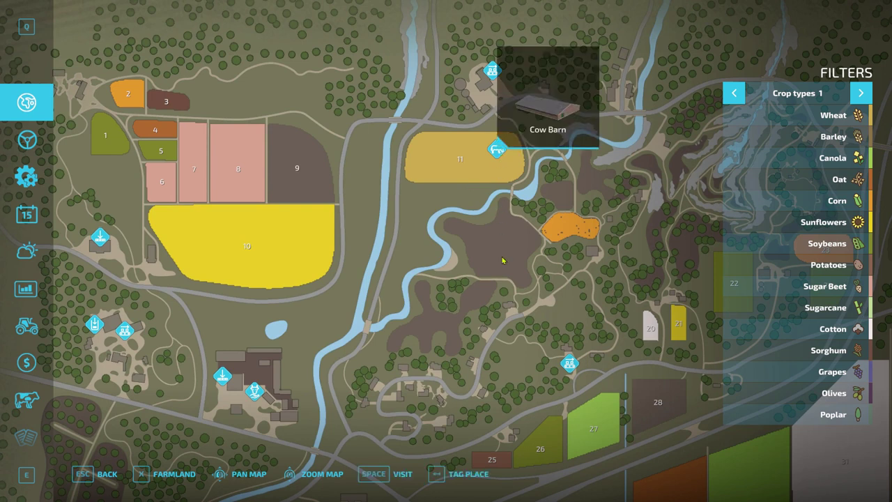
{"action": "left_click", "coordinate": [401, 475]}
- Walk around the outside of the cowshed in the wheat field to inspect its walls, doors and fill trigger
{"action": "key", "text": "w"}
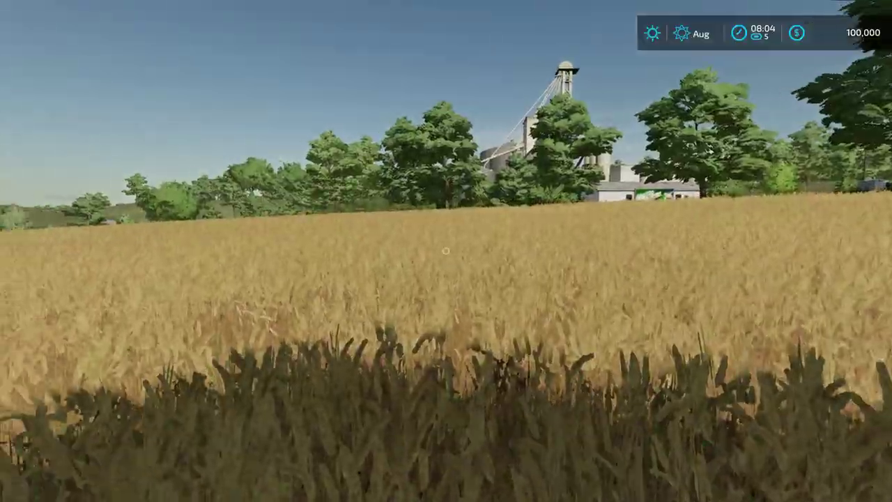
{"action": "key", "text": "v"}
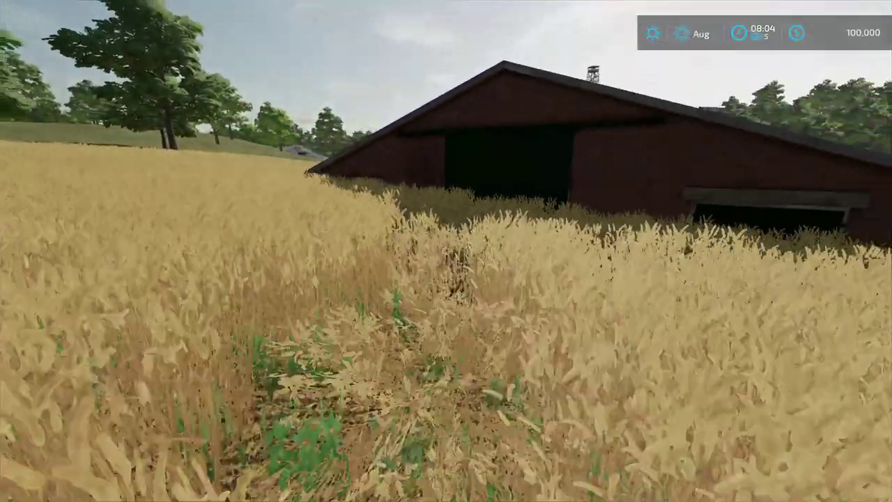
{"action": "key", "text": "v"}
{"action": "key", "text": "w"}
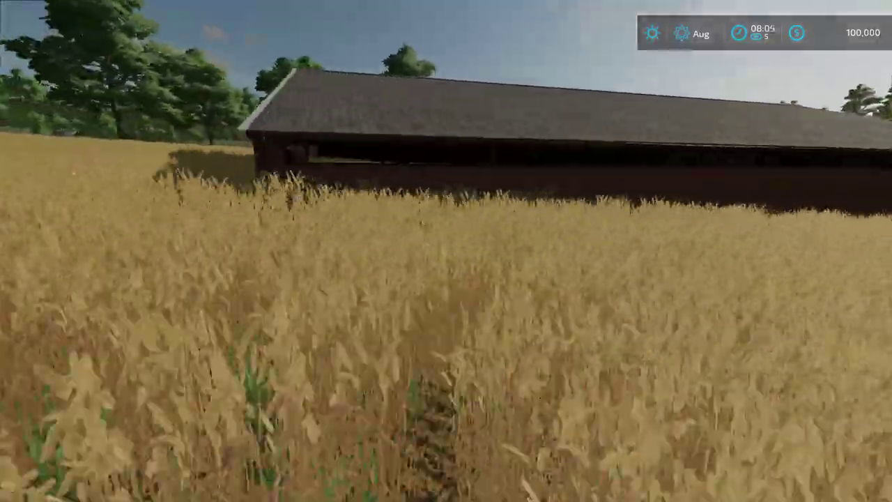
{"action": "key", "text": "w"}
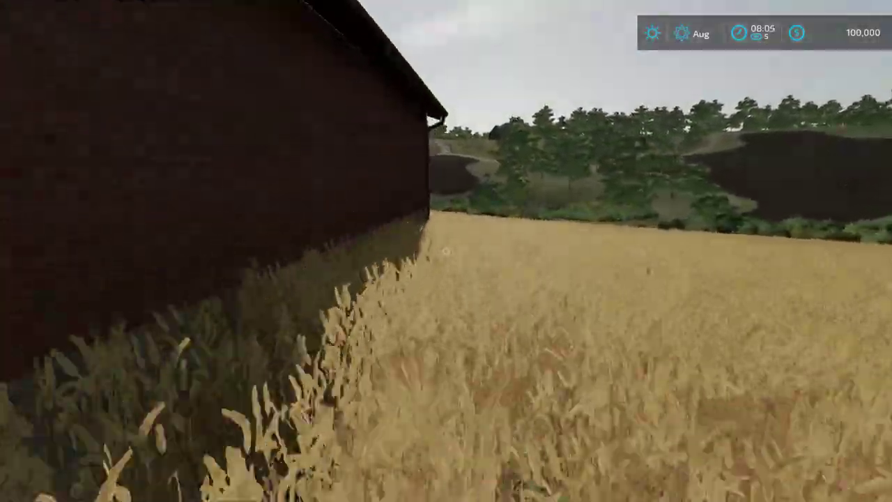
{"action": "key", "text": "w"}
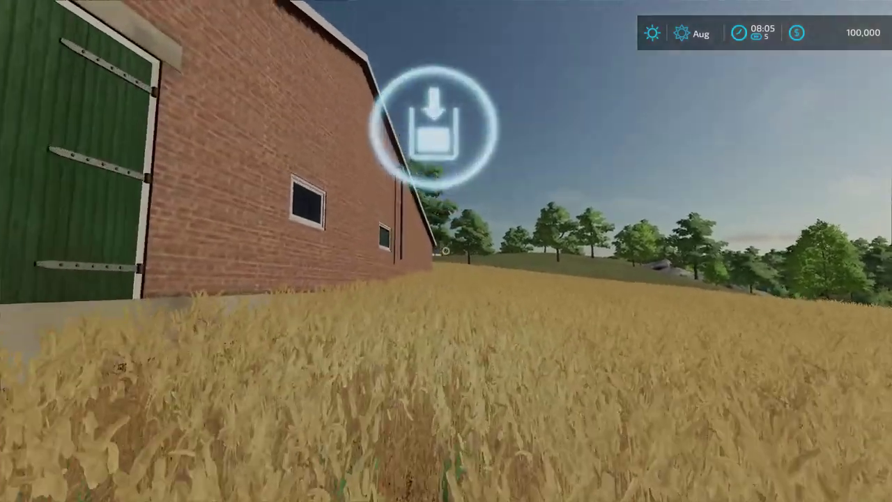
- Inspect the cowshed's interior, then check its animal dealer at the trigger outside without buying any cows
{"action": "key", "text": "w"}
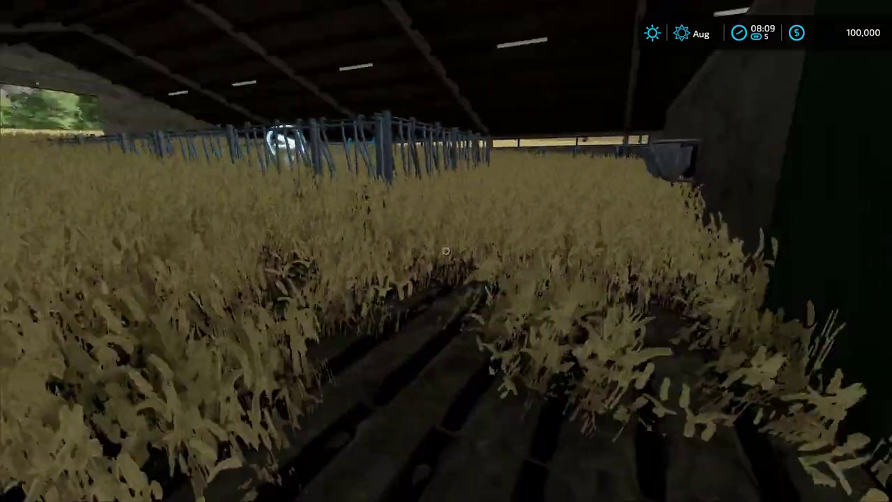
{"action": "key", "text": "w"}
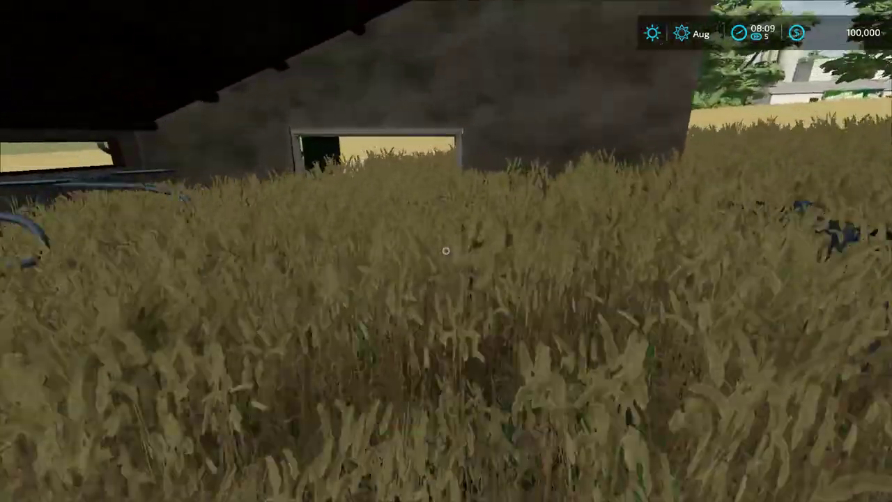
{"action": "key", "text": "w"}
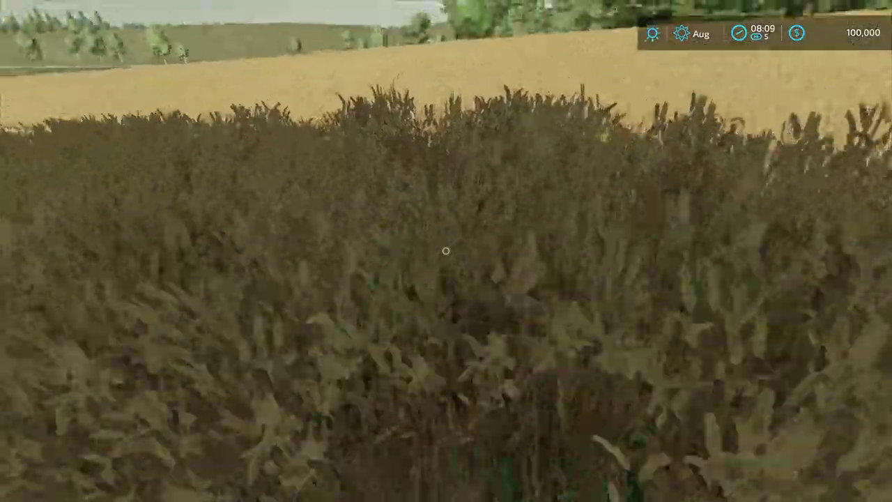
{"action": "key", "text": "w"}
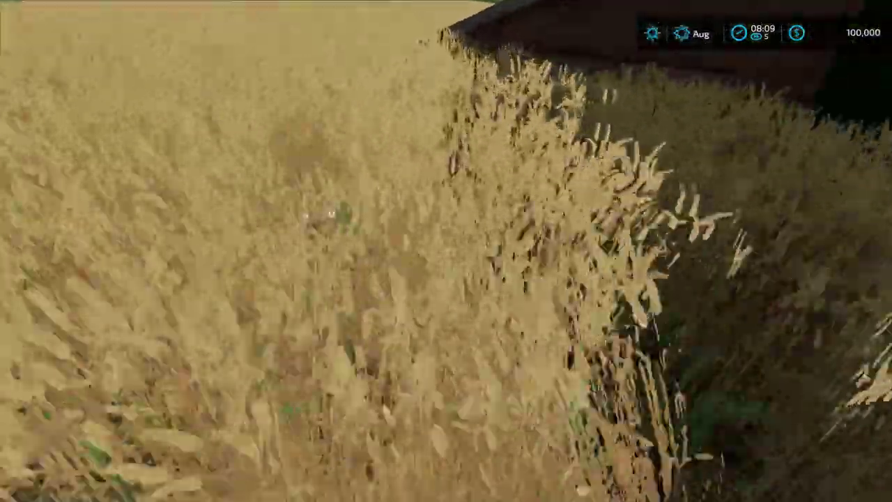
{"action": "key", "text": "r"}
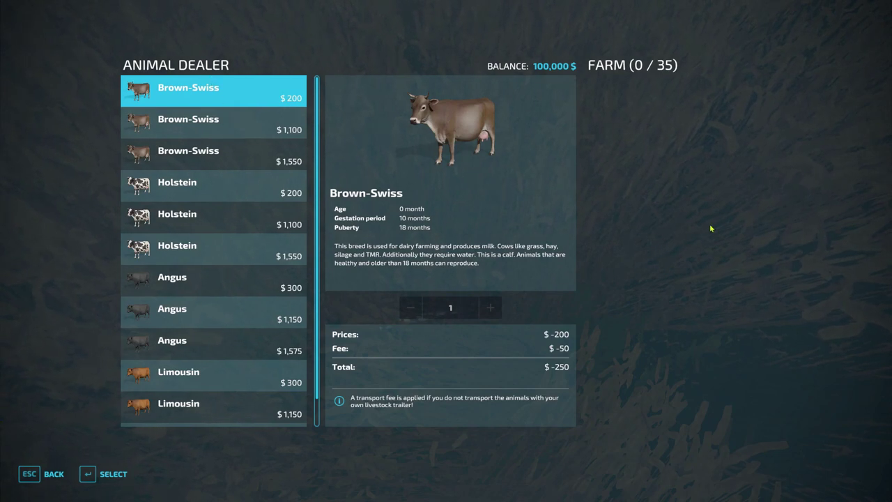
{"action": "key", "text": "Escape"}
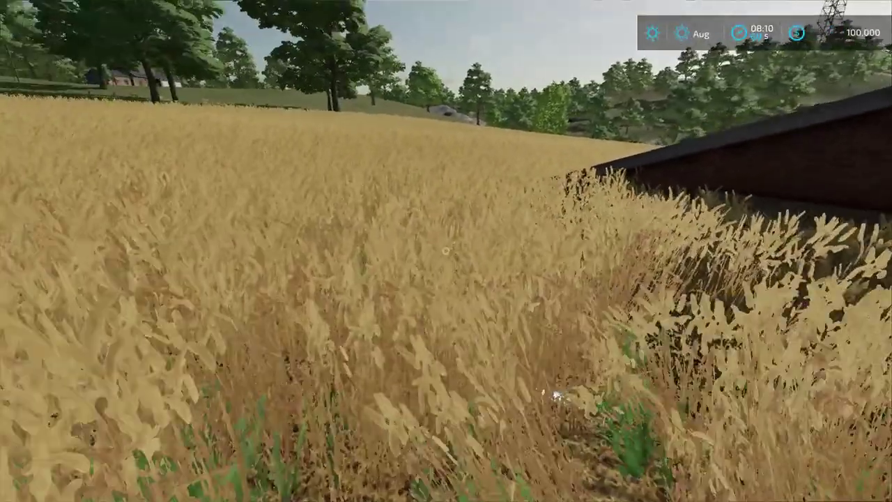
{"action": "key", "text": "s"}
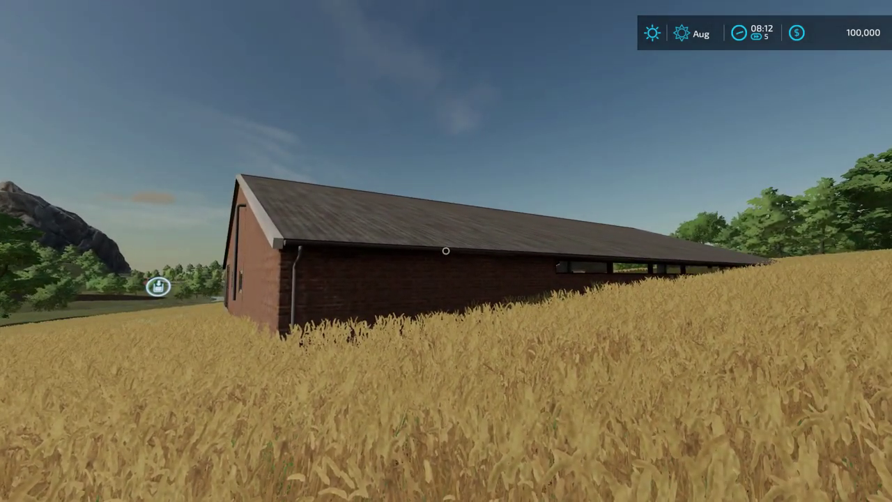
- End the current game without saving and quit Farming Simulator 22 to the desktop
{"action": "key", "text": "Escape"}
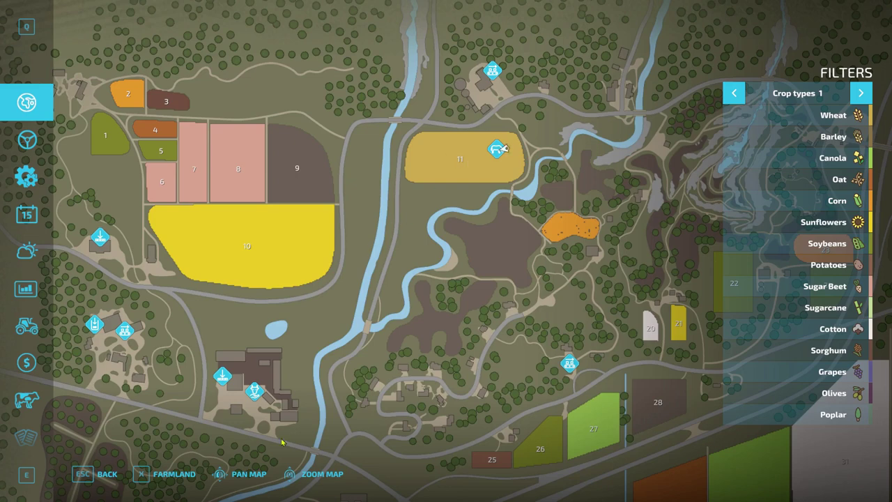
{"action": "key", "text": "Escape"}
{"action": "key", "text": "Escape"}
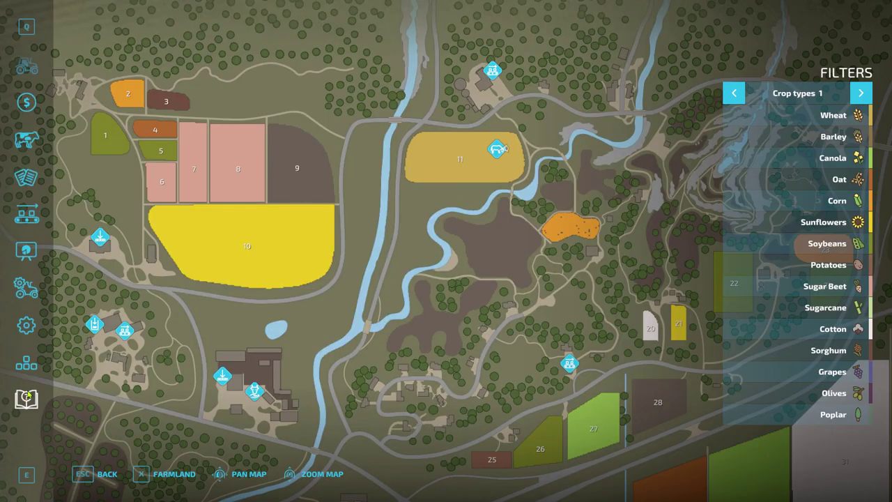
{"action": "left_click", "coordinate": [27, 400]}
{"action": "left_click", "coordinate": [261, 474]}
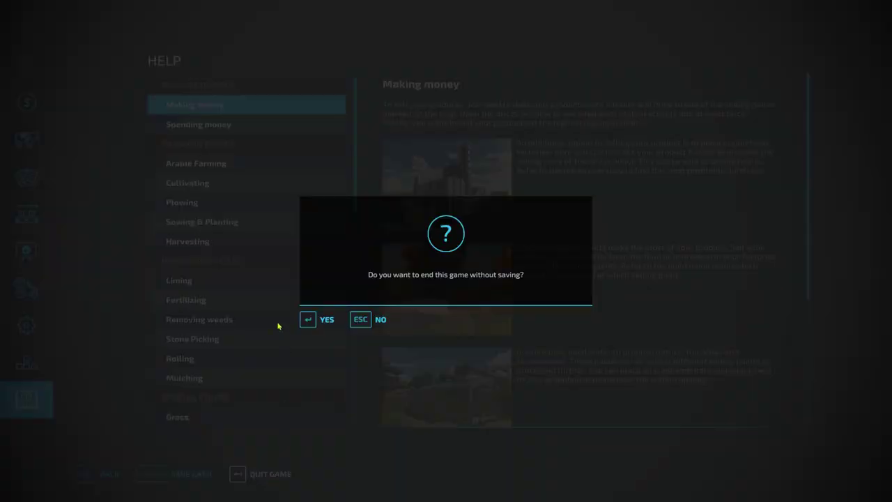
{"action": "key", "text": "Return"}
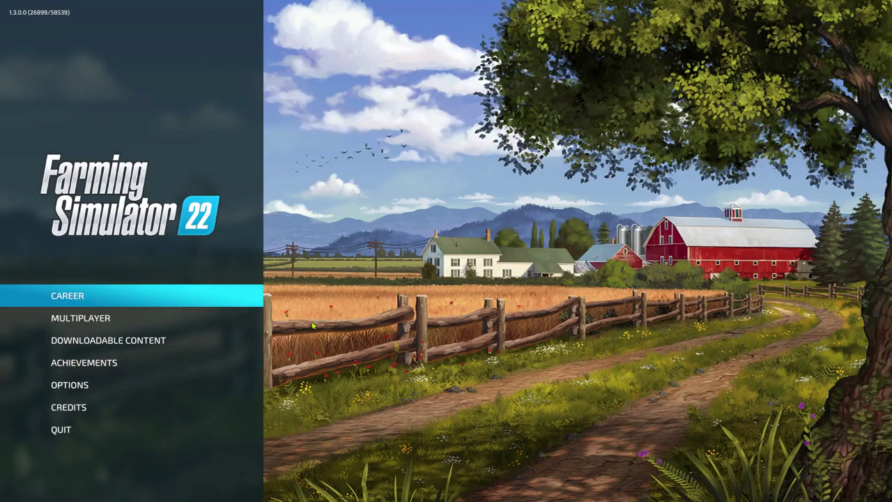
{"action": "left_click", "coordinate": [23, 432]}
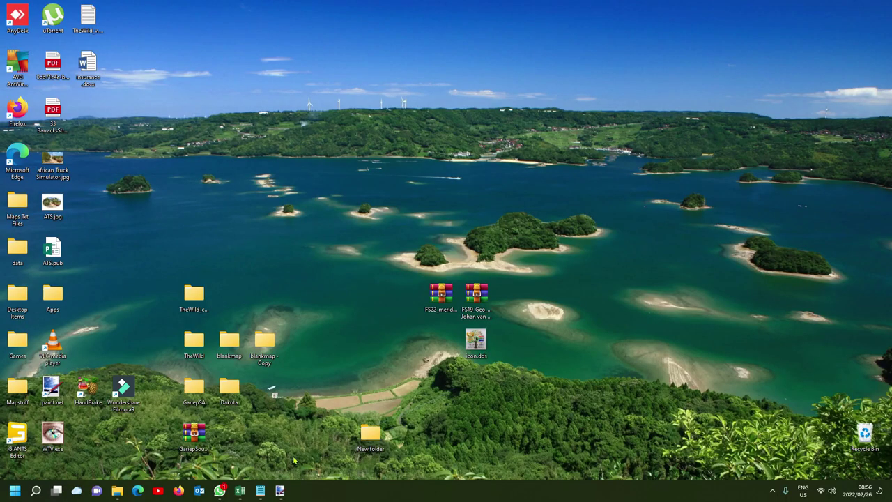
- Switch to paint.net and view the three placeable types in Placeables.jpg
{"action": "mouse_move", "coordinate": [280, 492]}
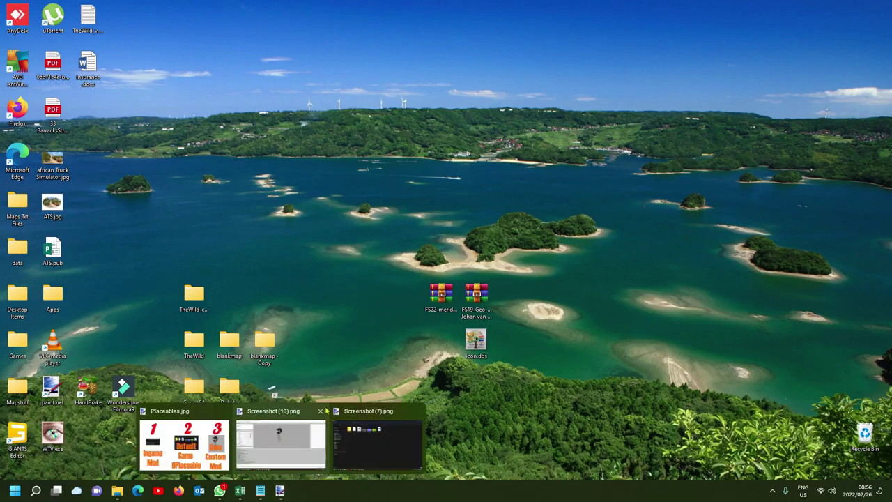
{"action": "left_click", "coordinate": [202, 436]}
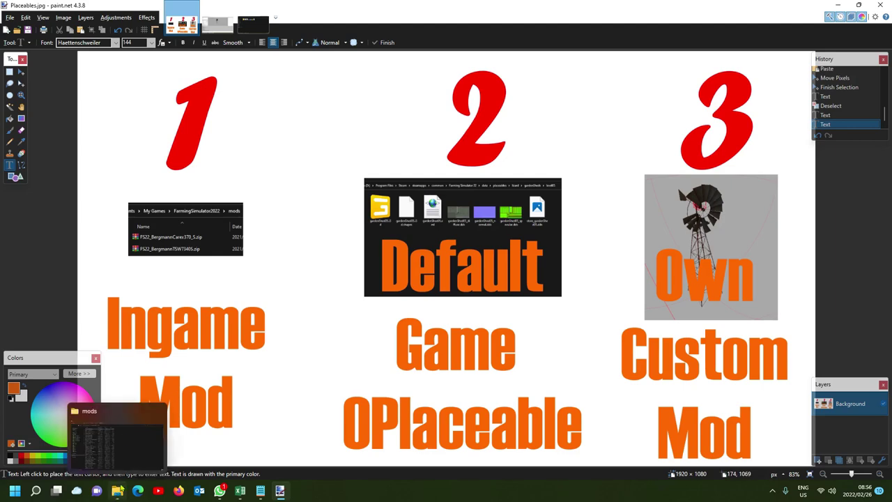
- In File Explorer, browse to the Farming Simulator 22 game's data\placeables\lizard folder and select chickenBarnSmall
{"action": "left_click", "coordinate": [118, 491]}
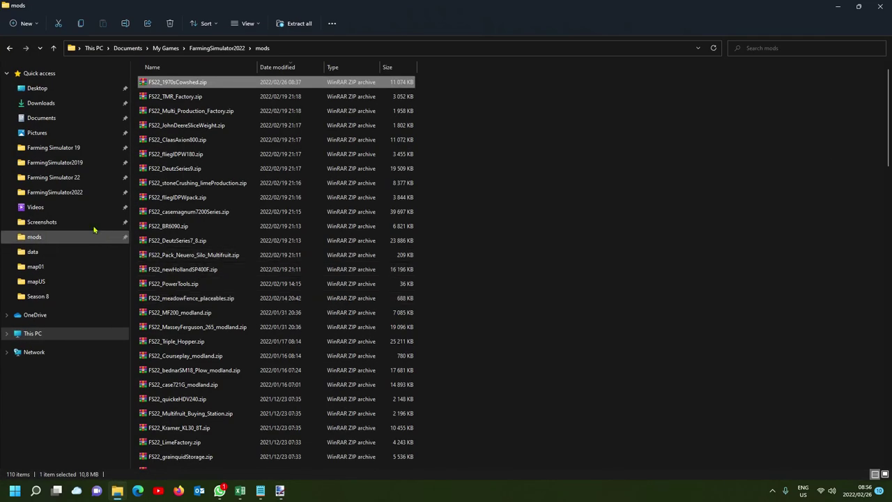
{"action": "left_click", "coordinate": [78, 180]}
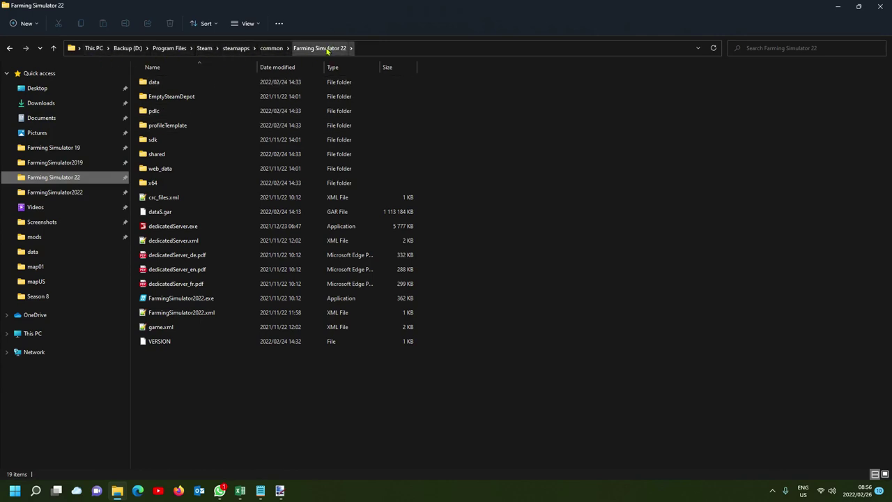
{"action": "left_click", "coordinate": [170, 86]}
{"action": "double_click", "coordinate": [168, 86]}
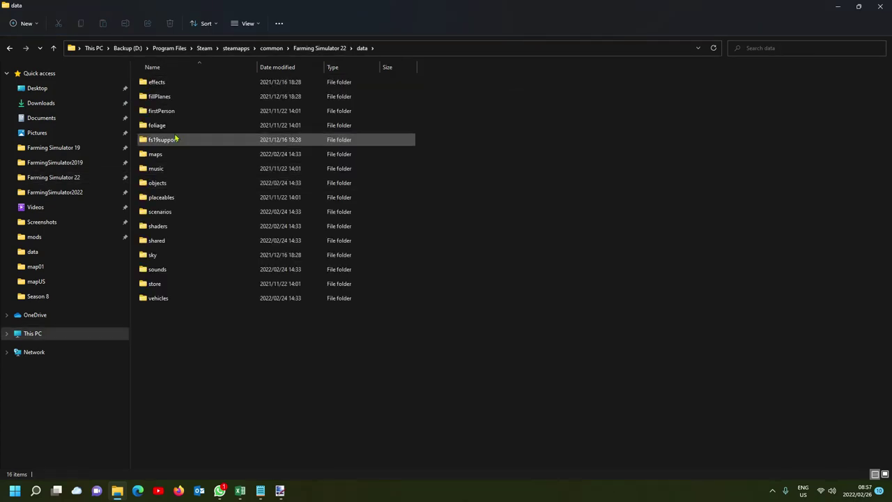
{"action": "double_click", "coordinate": [156, 197]}
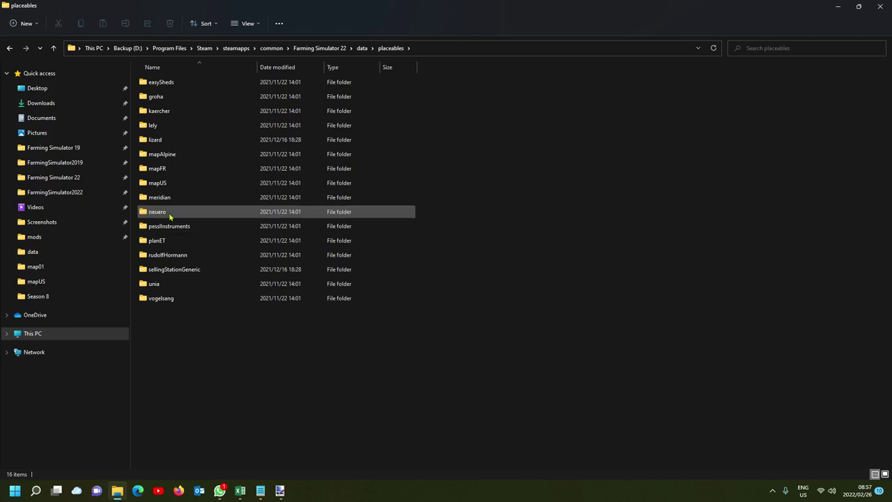
{"action": "double_click", "coordinate": [177, 142]}
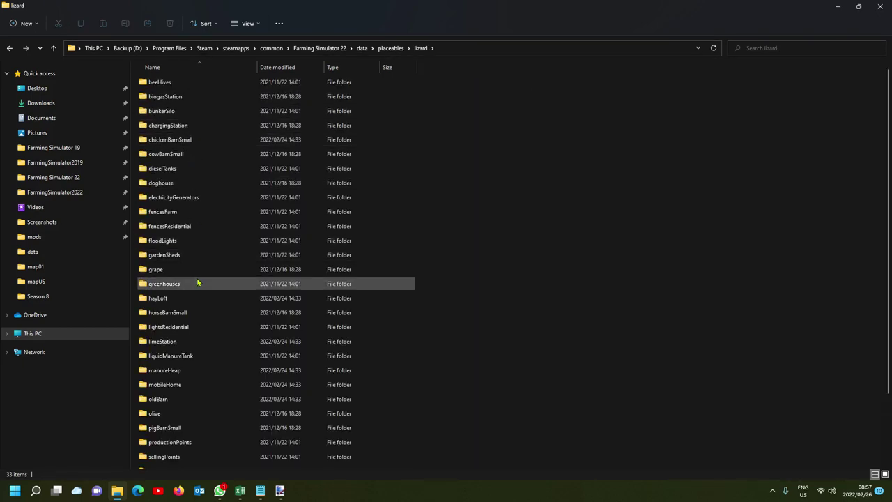
{"action": "scroll", "coordinate": [198, 283], "scroll_direction": "down", "scroll_amount": 2}
{"action": "scroll", "coordinate": [198, 282], "scroll_direction": "up", "scroll_amount": 2}
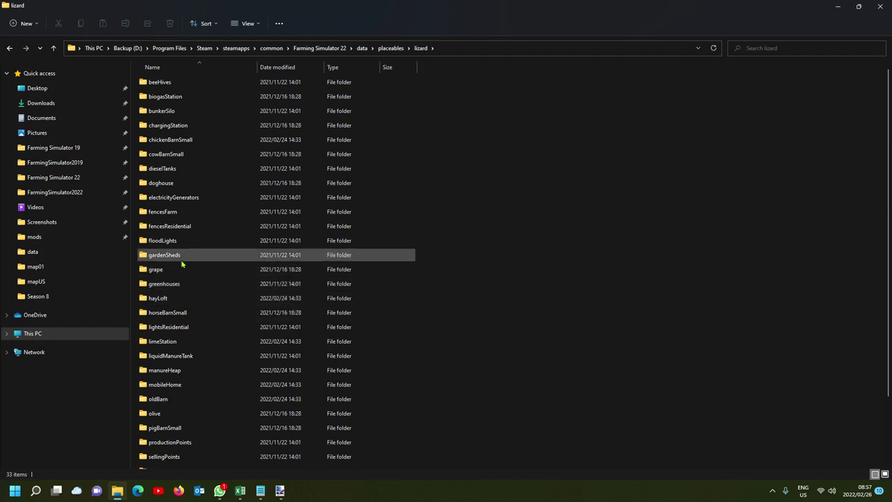
{"action": "left_click", "coordinate": [175, 142]}
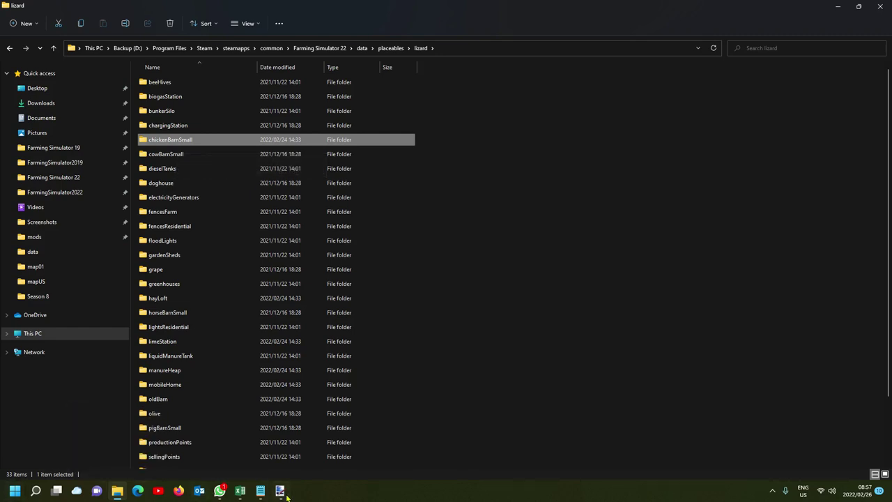
- Review the default game placeable section of Placeables.jpg in paint.net, then return to the lizard folder
{"action": "mouse_move", "coordinate": [283, 495]}
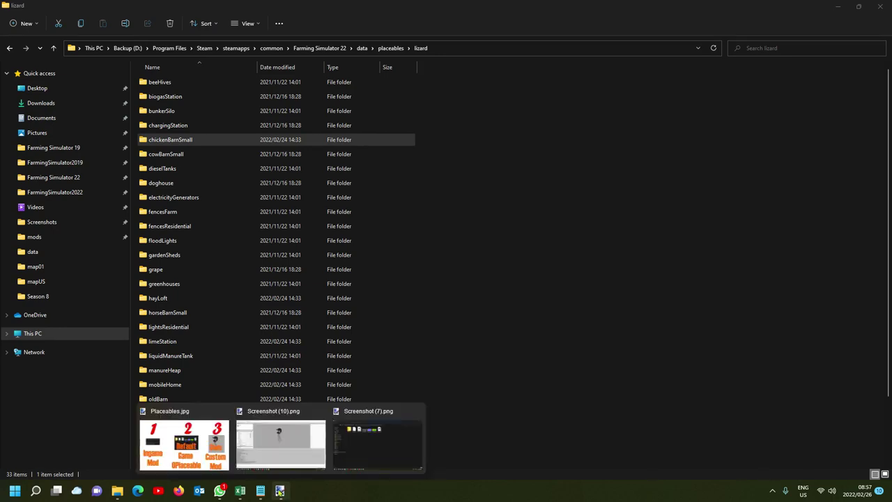
{"action": "left_click", "coordinate": [179, 443]}
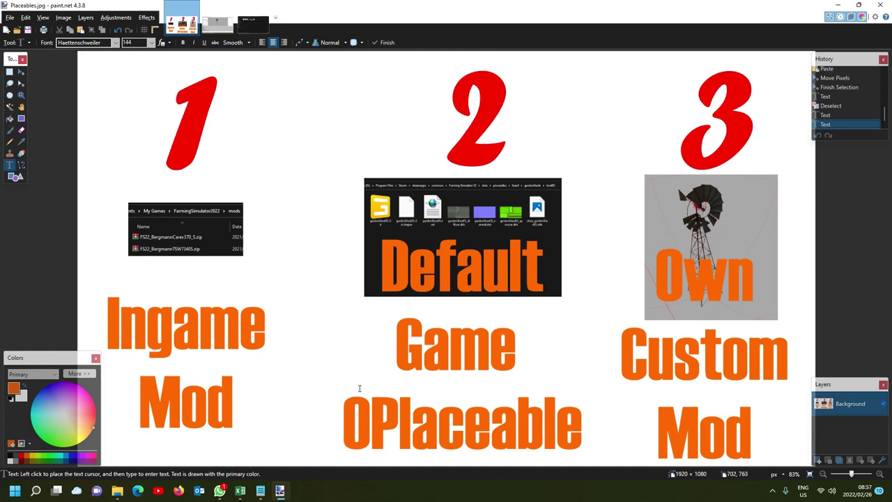
{"action": "left_click", "coordinate": [840, 8]}
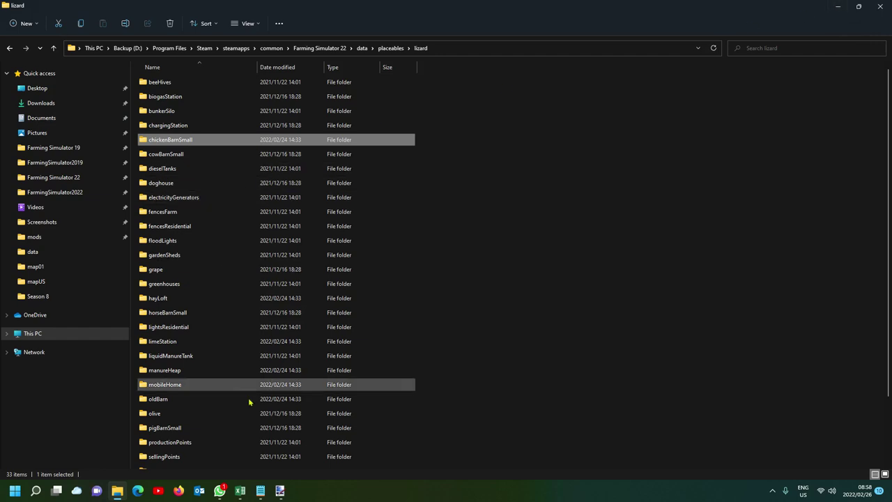
- Open the FarmingSimulator2022 mods folder in File Explorer, sort it by name and copy the ChakasRock folder
{"action": "mouse_move", "coordinate": [279, 490]}
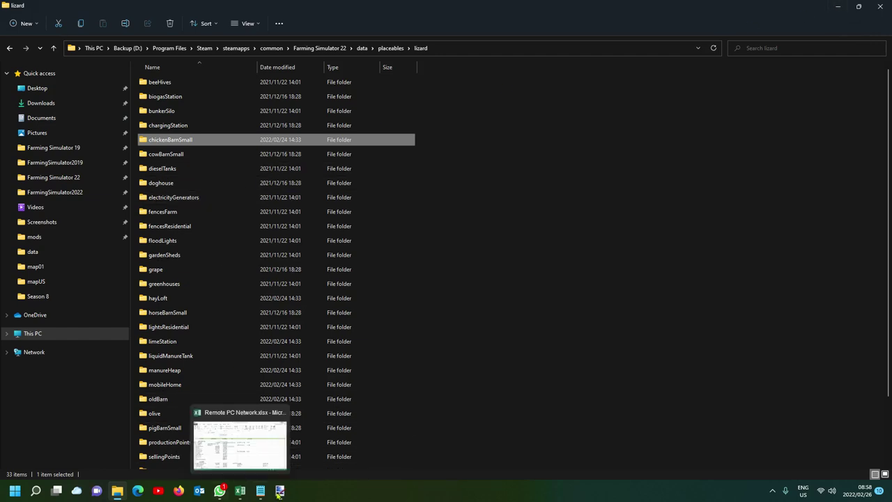
{"action": "left_click", "coordinate": [839, 7]}
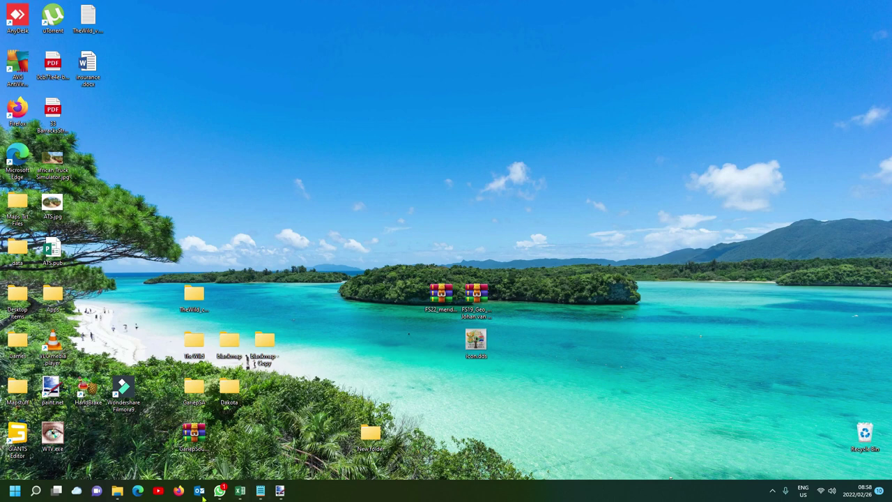
{"action": "left_click", "coordinate": [117, 491]}
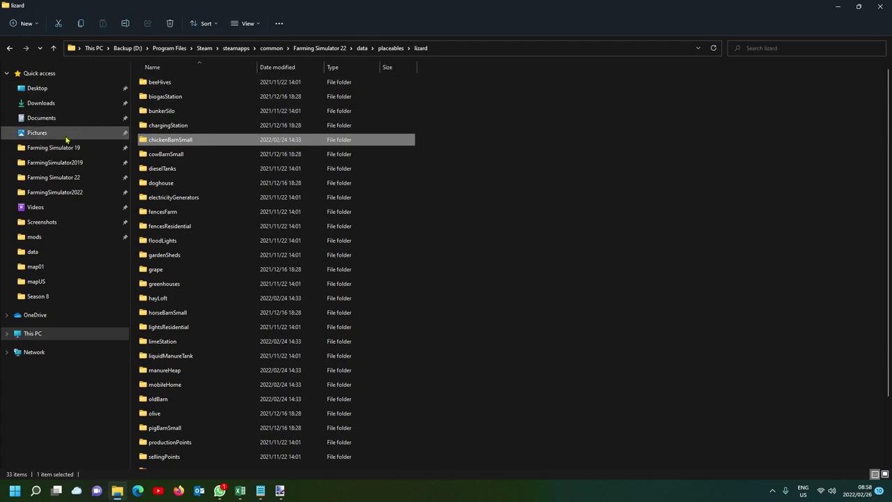
{"action": "left_click", "coordinate": [46, 238]}
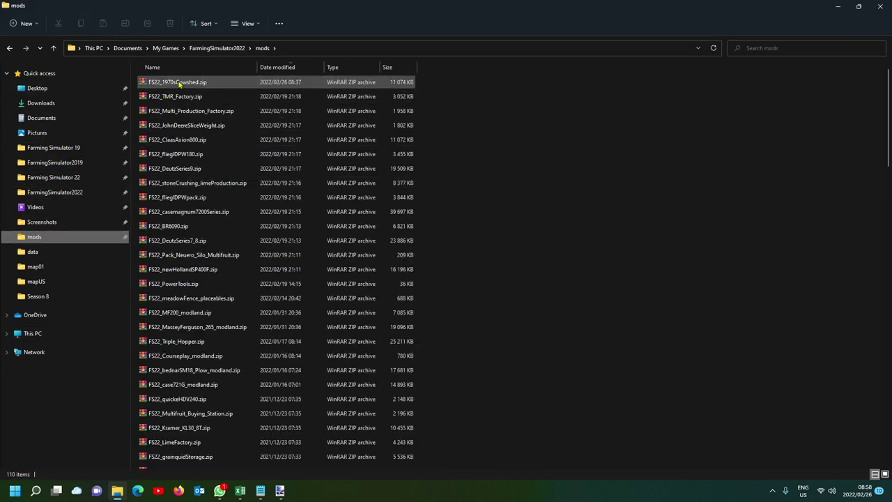
{"action": "scroll", "coordinate": [283, 146], "scroll_direction": "down", "scroll_amount": 6}
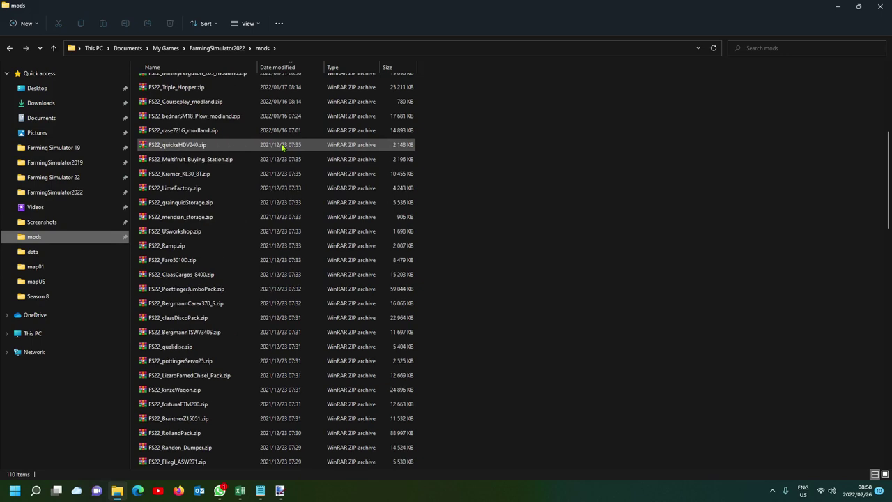
{"action": "scroll", "coordinate": [284, 147], "scroll_direction": "up", "scroll_amount": 6}
{"action": "left_click", "coordinate": [189, 68]}
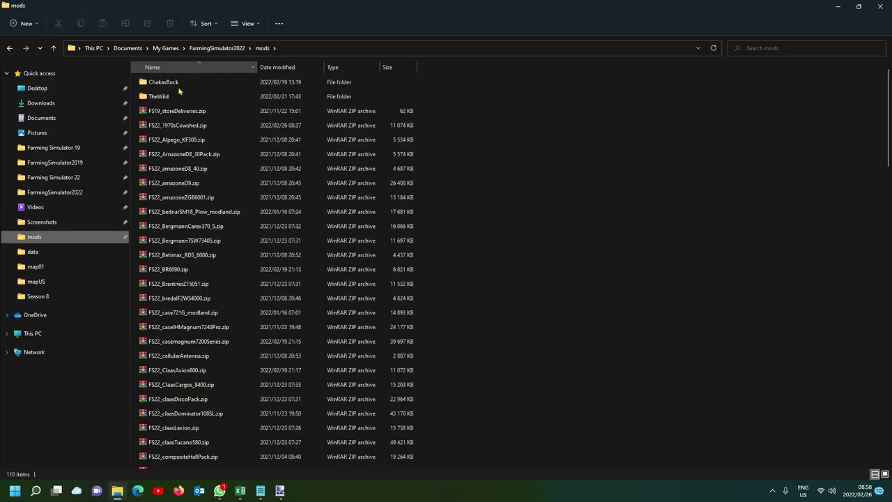
{"action": "left_click", "coordinate": [182, 86]}
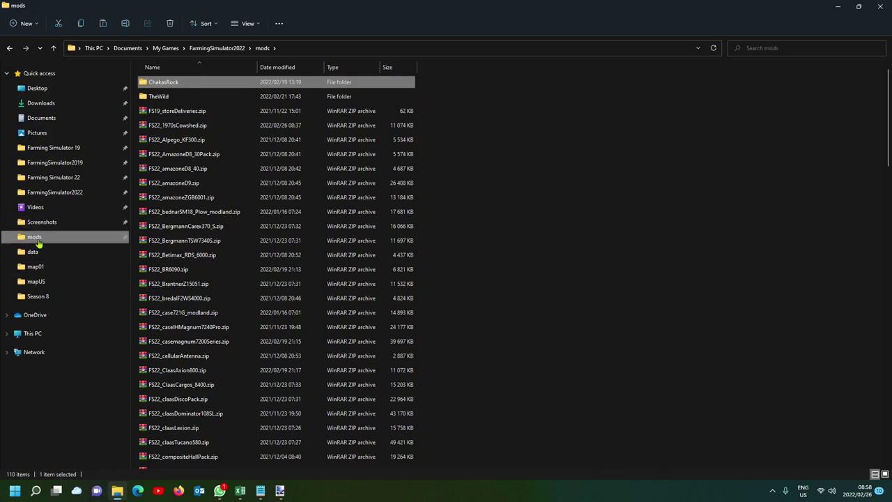
- Paste the copied ChakasRock folder into MapBuilds\FS22 on the Backup (D:) drive
{"action": "left_click", "coordinate": [43, 336]}
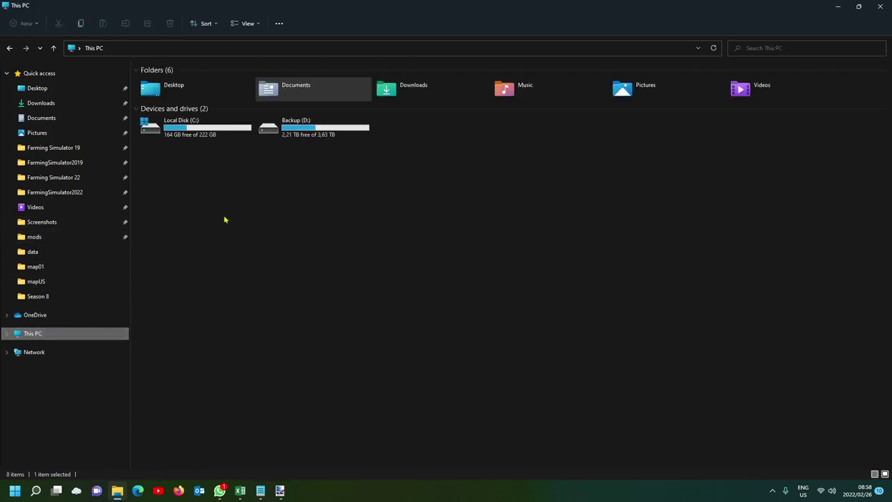
{"action": "double_click", "coordinate": [297, 137]}
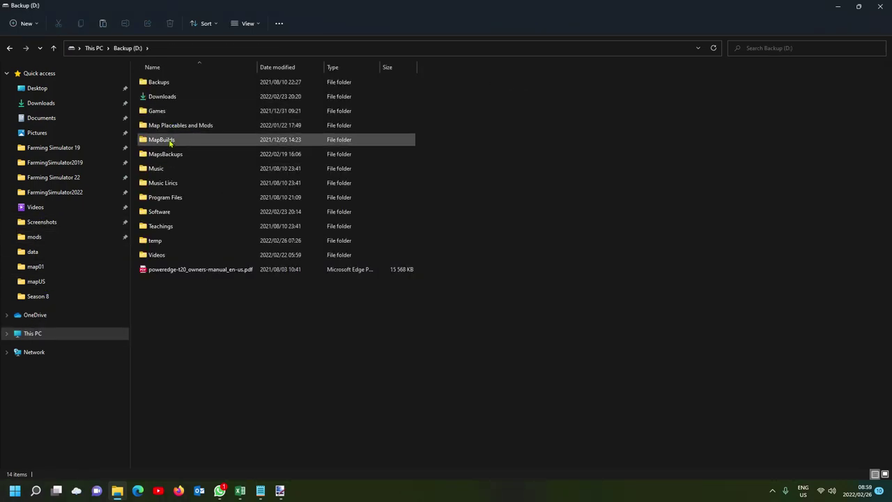
{"action": "double_click", "coordinate": [172, 142]}
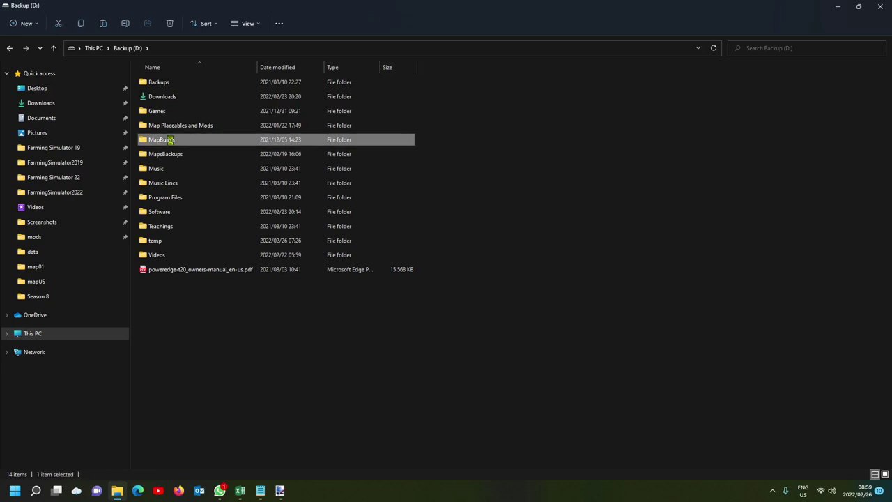
{"action": "left_click", "coordinate": [186, 87]}
{"action": "double_click", "coordinate": [187, 87]}
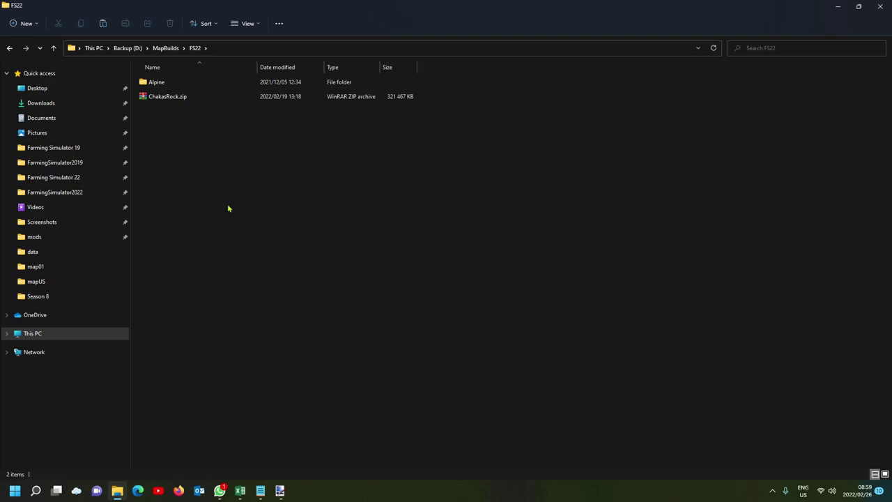
{"action": "key", "text": "ctrl+v"}
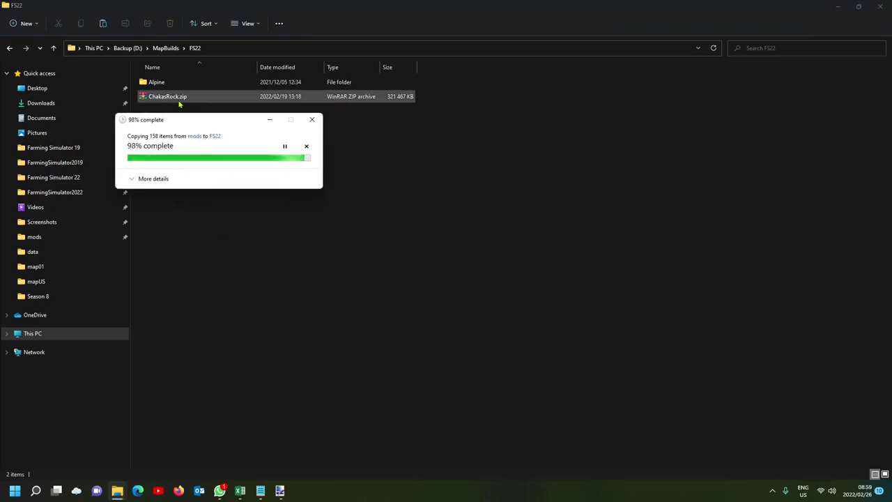
{"action": "left_click", "coordinate": [408, 259]}
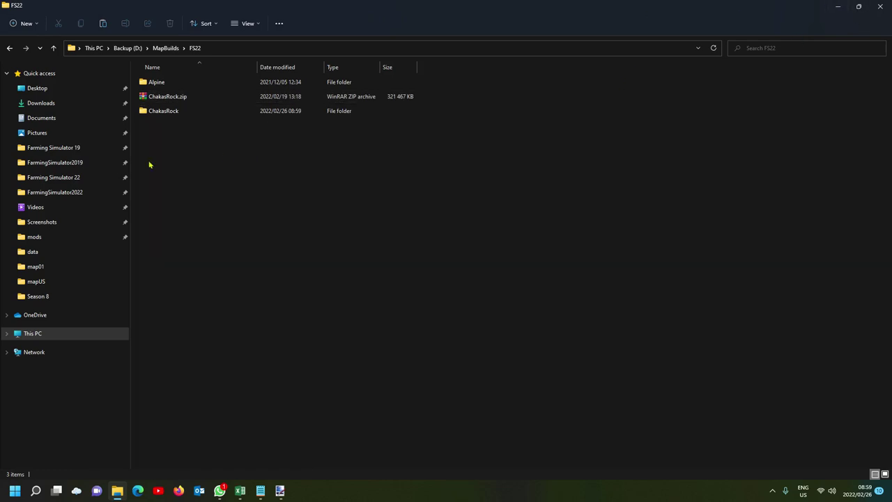
- Open map.i3d from the mods folder's ChakasRock\maps\mapUS in GIANTS Editor version 9.0.2
{"action": "left_click", "coordinate": [52, 237]}
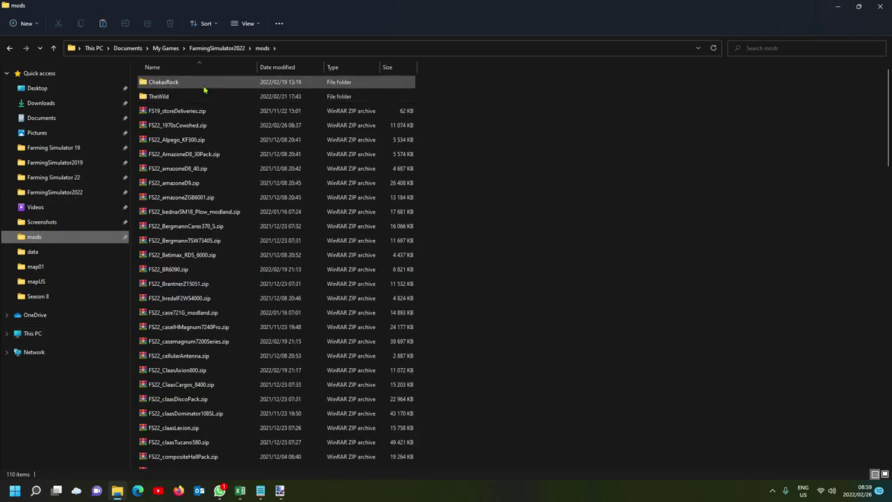
{"action": "double_click", "coordinate": [204, 89]}
{"action": "double_click", "coordinate": [174, 103]}
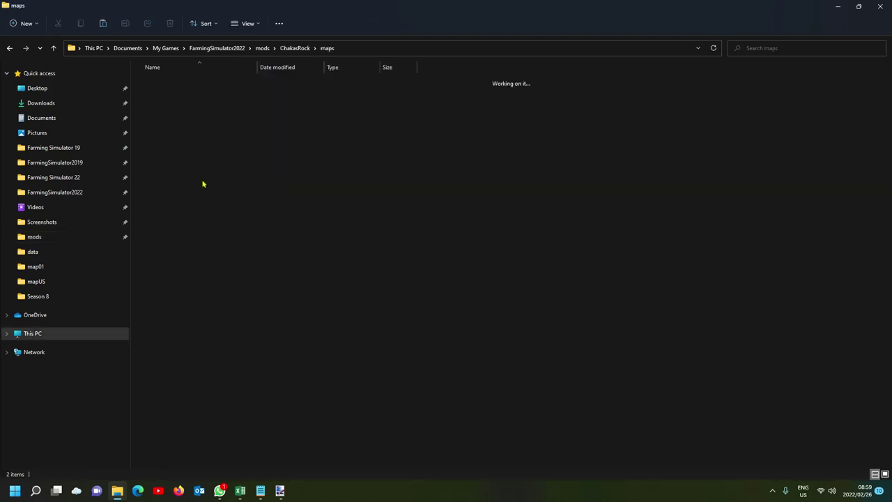
{"action": "double_click", "coordinate": [186, 84]}
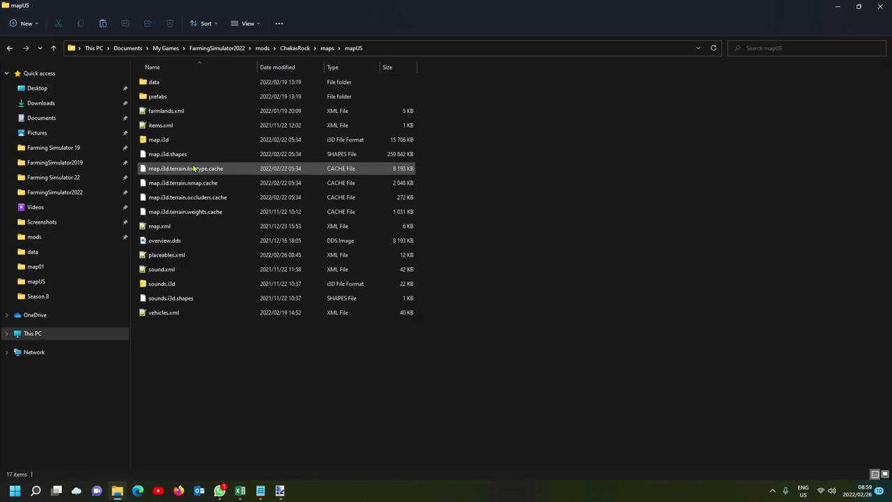
{"action": "double_click", "coordinate": [194, 139]}
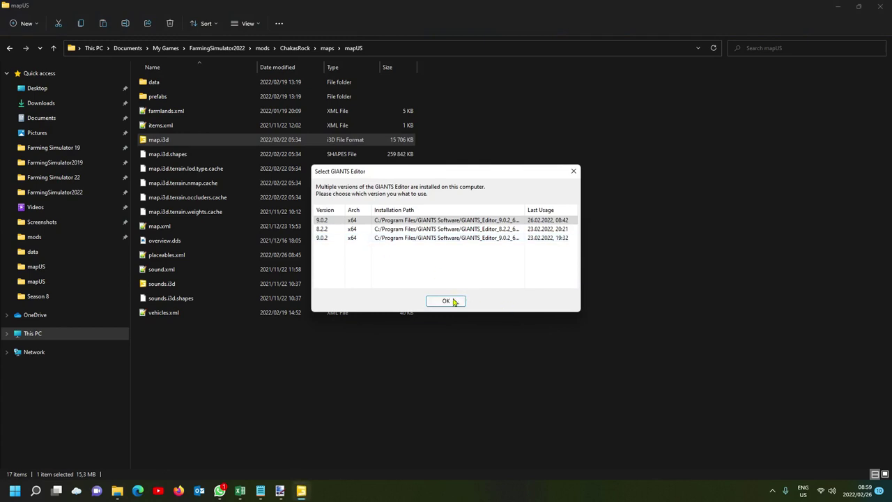
{"action": "left_click", "coordinate": [453, 301]}
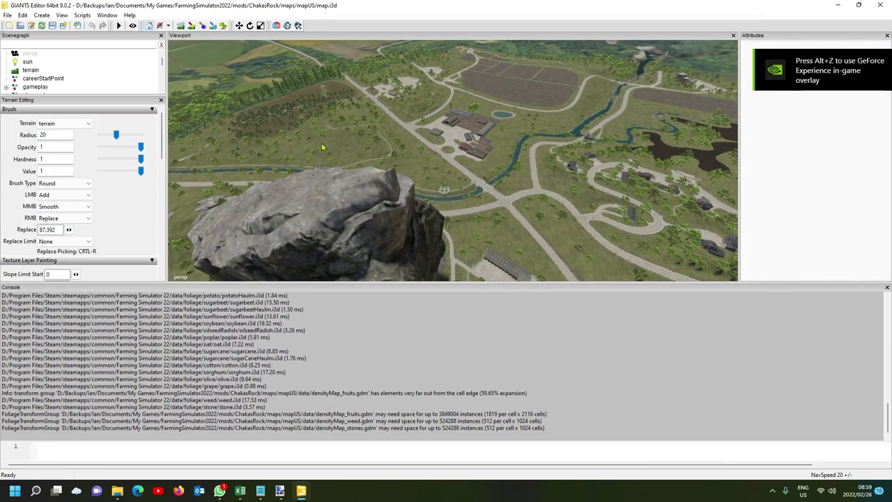
- Close the Console and bring the grass area beside the red-roofed building into close view
{"action": "right_click_drag", "start_coordinate": [323, 146], "coordinate": [335, 230]}
{"action": "scroll", "coordinate": [143, 374], "scroll_direction": "up", "scroll_amount": 6}
{"action": "scroll", "coordinate": [142, 375], "scroll_direction": "up", "scroll_amount": 2}
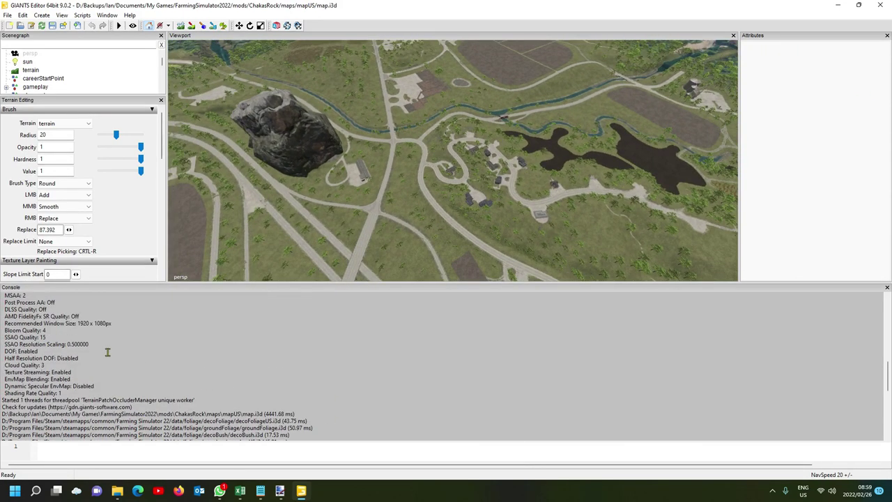
{"action": "scroll", "coordinate": [108, 352], "scroll_direction": "down", "scroll_amount": 2}
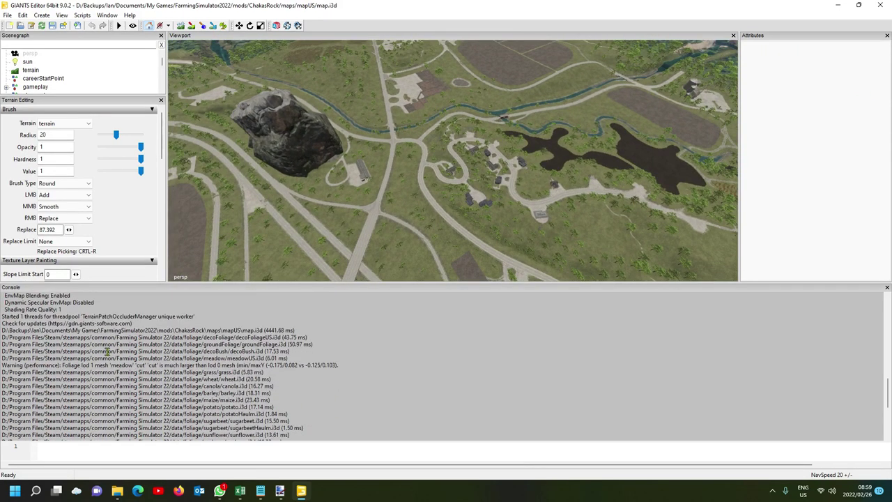
{"action": "left_click", "coordinate": [888, 288]}
{"action": "right_click_drag", "start_coordinate": [617, 287], "coordinate": [565, 281]}
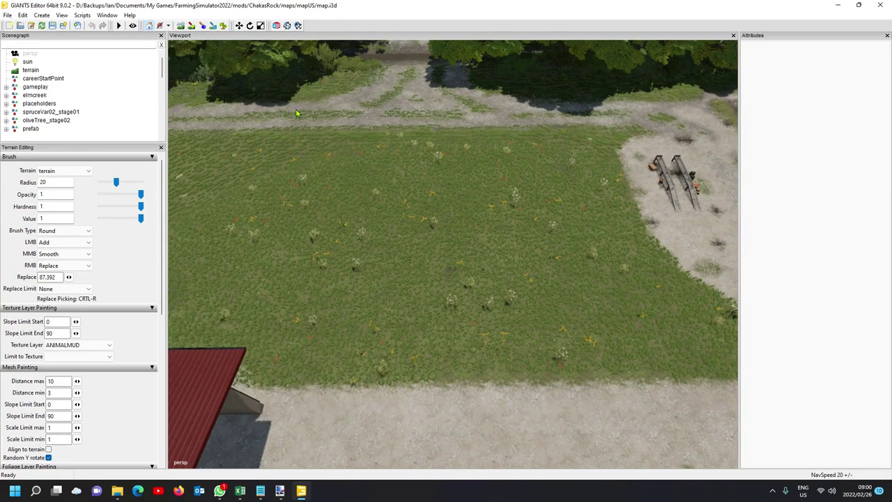
- Start a file import, widen the dialog's folder list and browse to Farming Simulator 22\data\placeables
{"action": "left_click", "coordinate": [9, 15]}
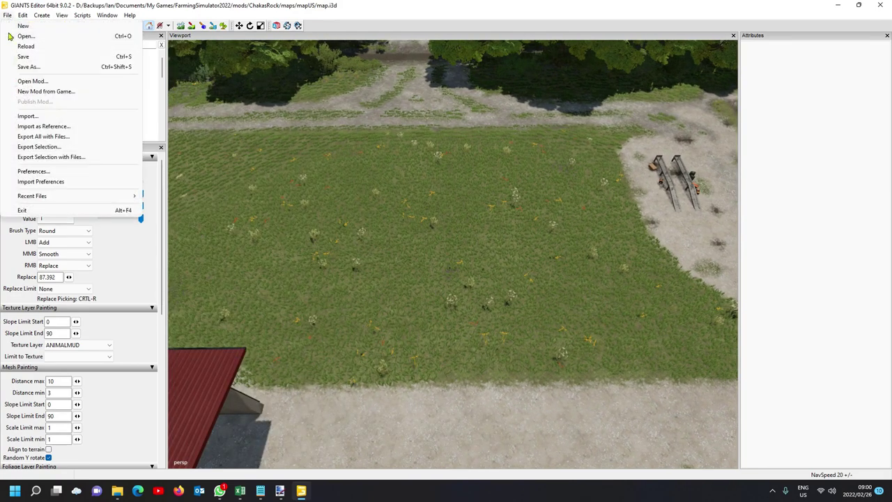
{"action": "left_click", "coordinate": [44, 119]}
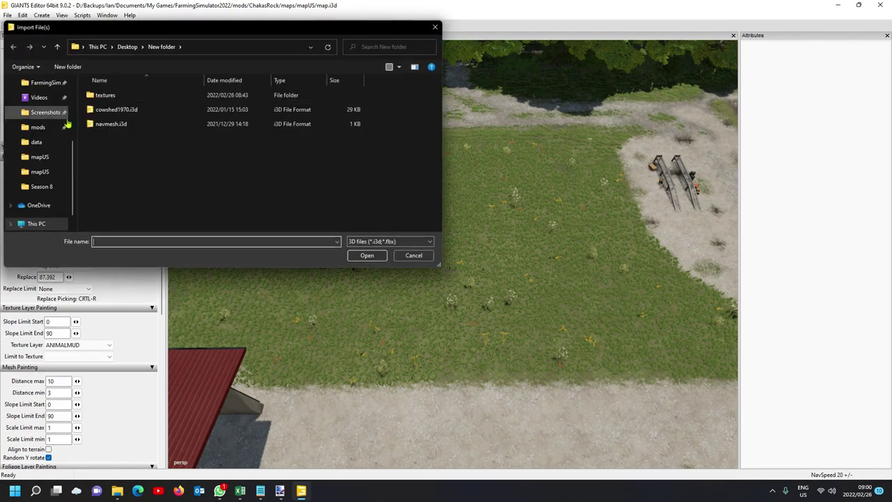
{"action": "scroll", "coordinate": [67, 122], "scroll_direction": "up", "scroll_amount": 1}
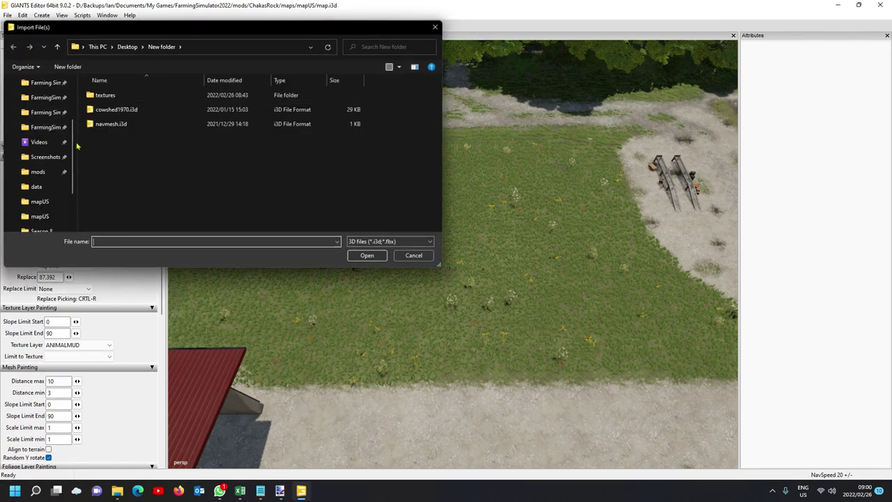
{"action": "left_click_drag", "start_coordinate": [74, 145], "coordinate": [128, 152]}
{"action": "scroll", "coordinate": [73, 181], "scroll_direction": "up", "scroll_amount": 1}
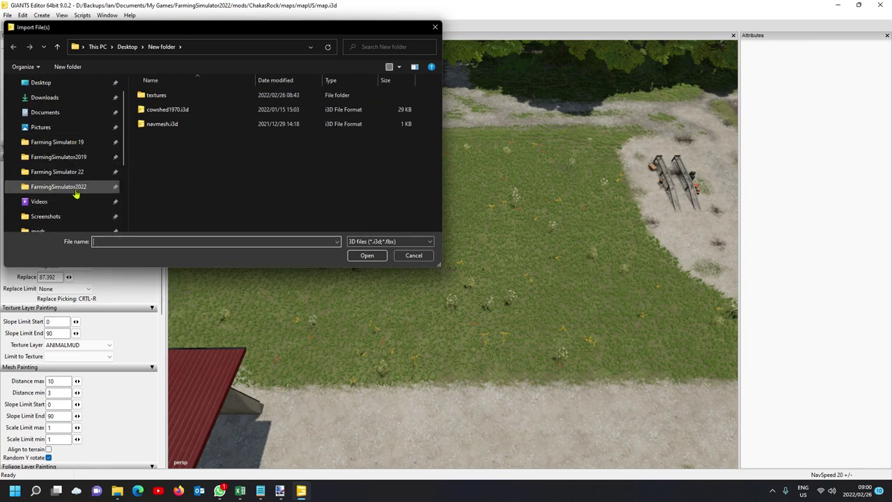
{"action": "left_click", "coordinate": [75, 189]}
{"action": "left_click", "coordinate": [95, 172]}
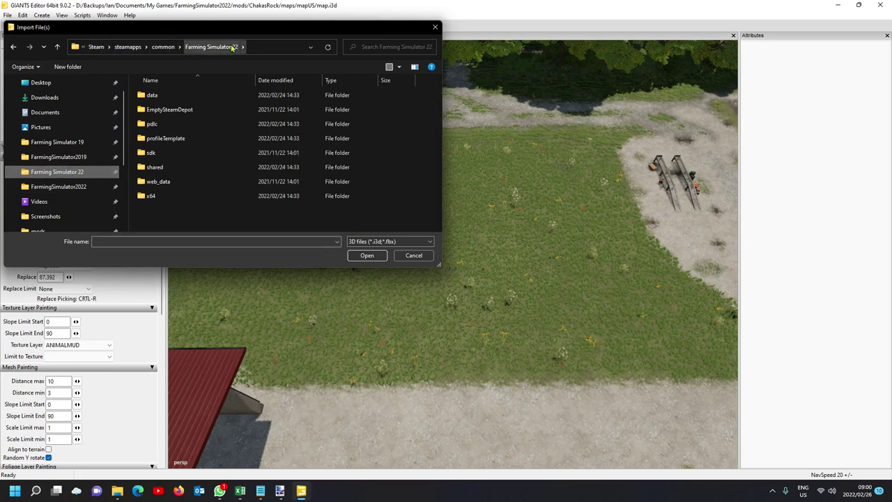
{"action": "double_click", "coordinate": [172, 97]}
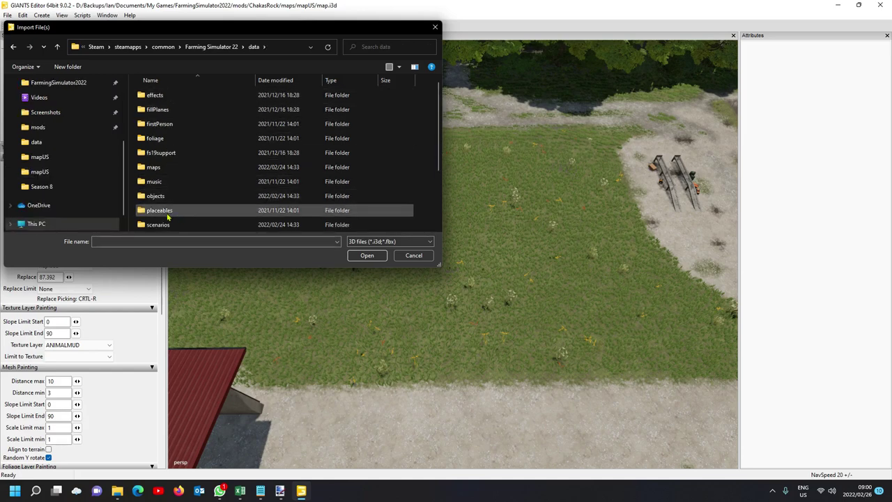
{"action": "double_click", "coordinate": [166, 210]}
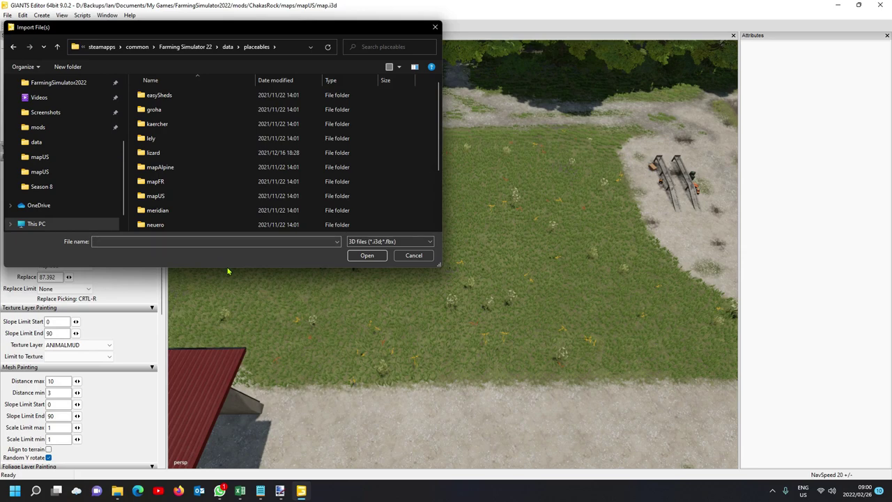
- Enlarge the import dialog and look through the placeable folders inside lizard
{"action": "left_click_drag", "start_coordinate": [234, 268], "coordinate": [234, 405]}
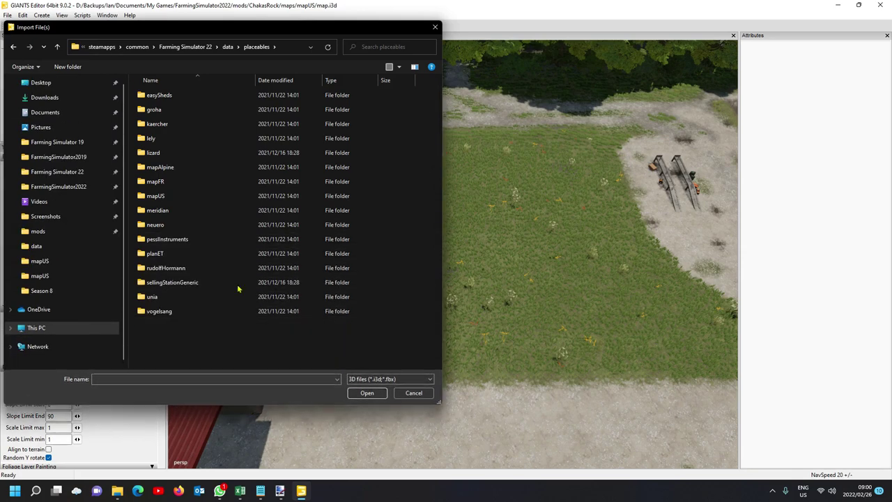
{"action": "double_click", "coordinate": [180, 153]}
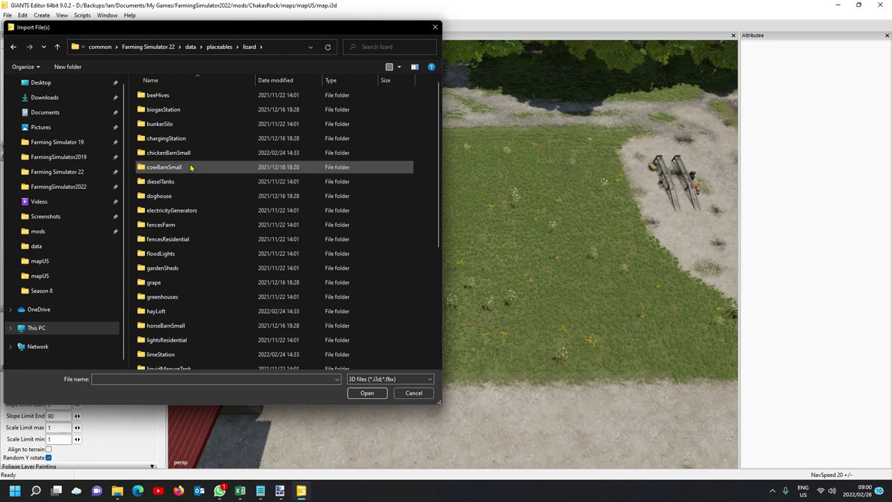
{"action": "scroll", "coordinate": [211, 161], "scroll_direction": "down", "scroll_amount": 1}
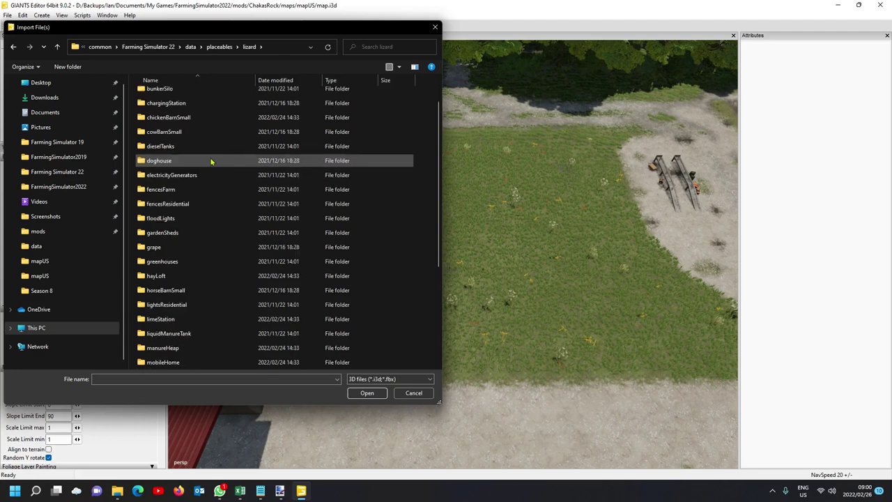
{"action": "scroll", "coordinate": [213, 159], "scroll_direction": "down", "scroll_amount": 4}
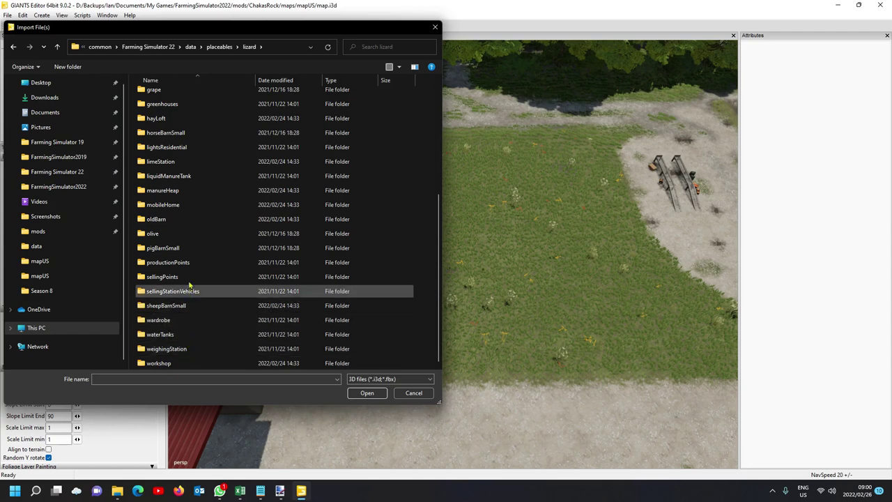
{"action": "scroll", "coordinate": [193, 278], "scroll_direction": "up", "scroll_amount": 5}
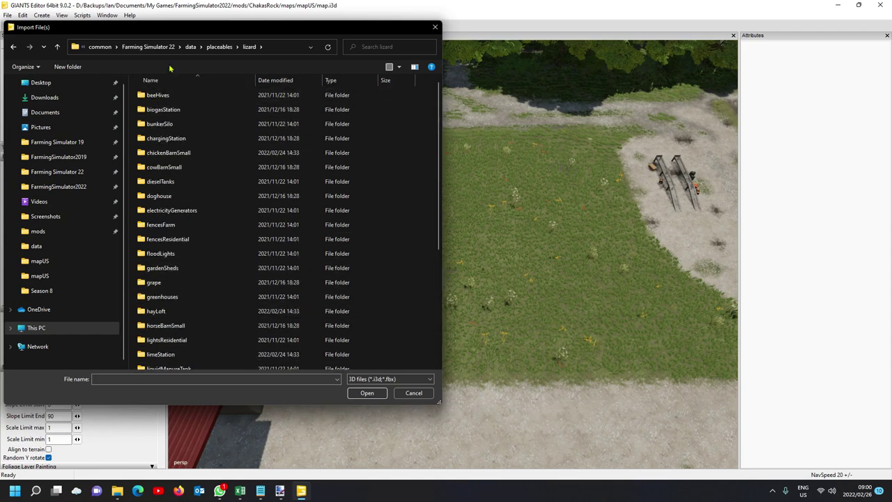
- Import easyShed01.i3d from placeables\easySheds\easyShed01 into the map
{"action": "left_click", "coordinate": [218, 51]}
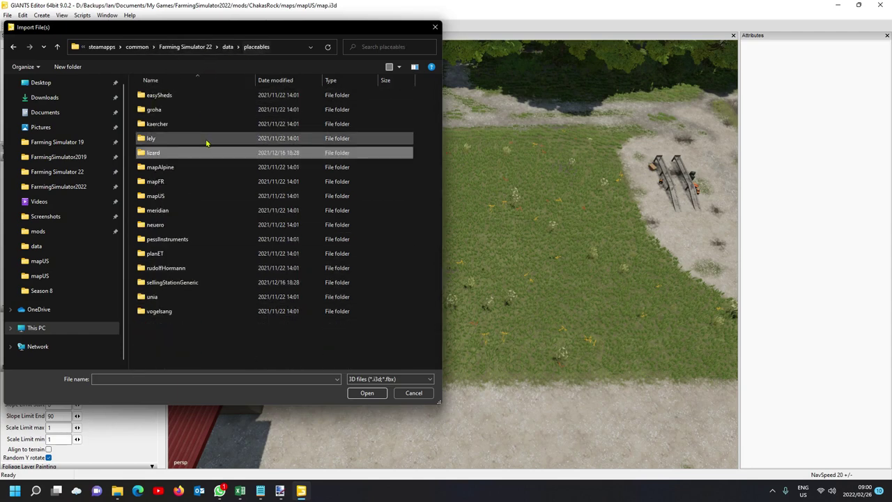
{"action": "double_click", "coordinate": [175, 94]}
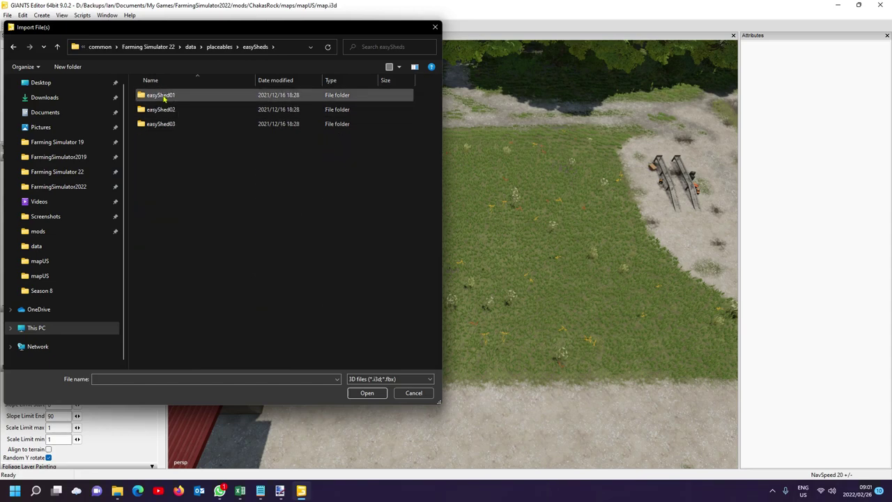
{"action": "double_click", "coordinate": [165, 99]}
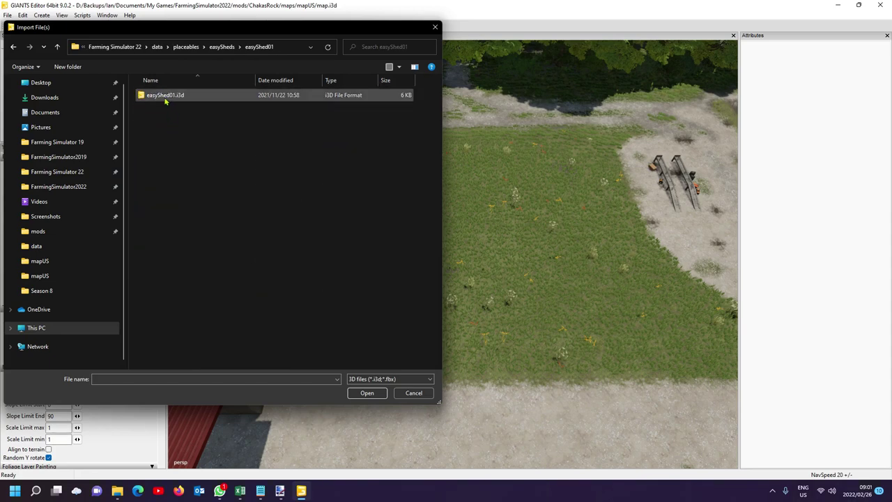
{"action": "double_click", "coordinate": [166, 97]}
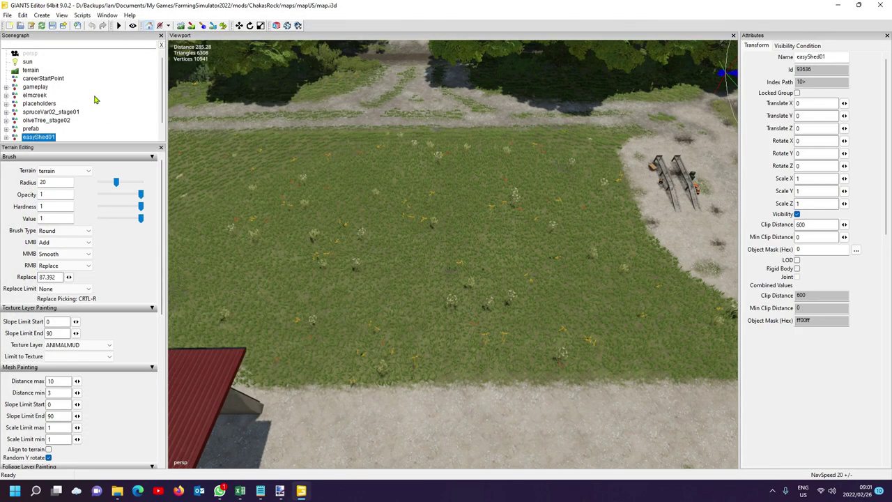
{"action": "left_click", "coordinate": [143, 118]}
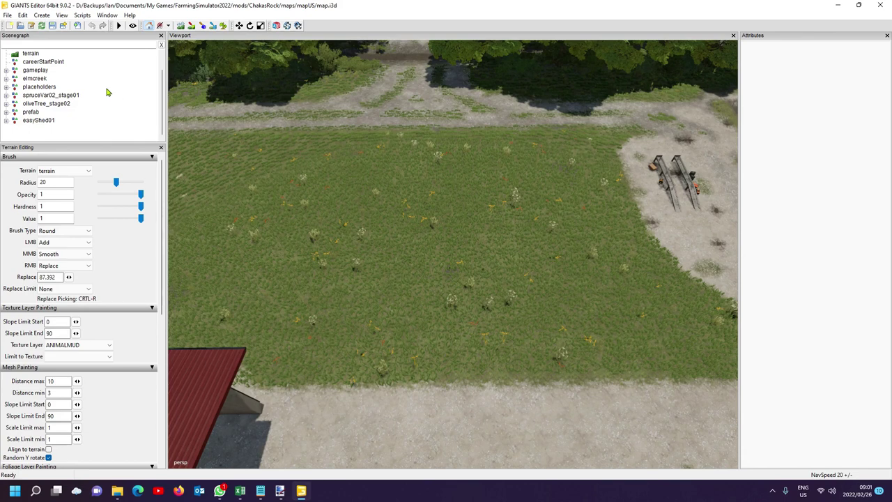
- Move the imported easyShed01 object into the placeholders transform group
{"action": "left_click", "coordinate": [39, 123]}
{"action": "left_click", "coordinate": [38, 122]}
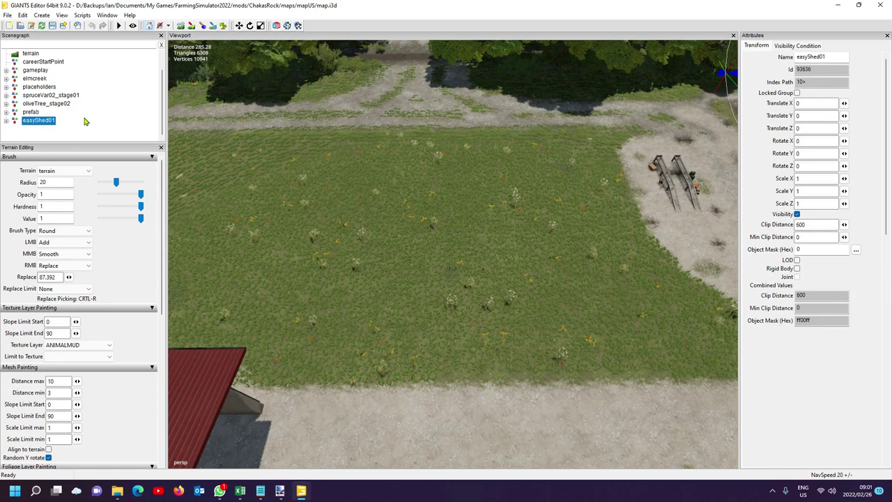
{"action": "left_click", "coordinate": [43, 123]}
{"action": "left_click_drag", "start_coordinate": [43, 123], "coordinate": [41, 94]}
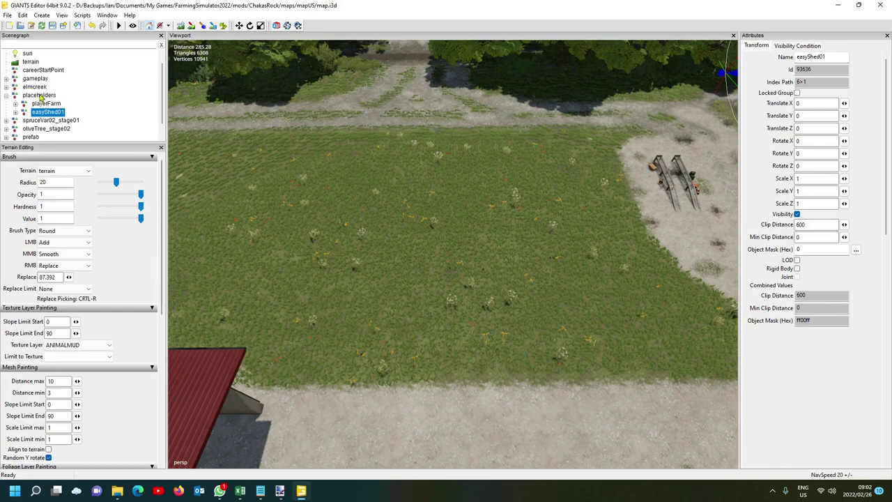
- Show the User Attributes window for the placeholders group and dock it beneath Attributes
{"action": "left_click", "coordinate": [40, 97]}
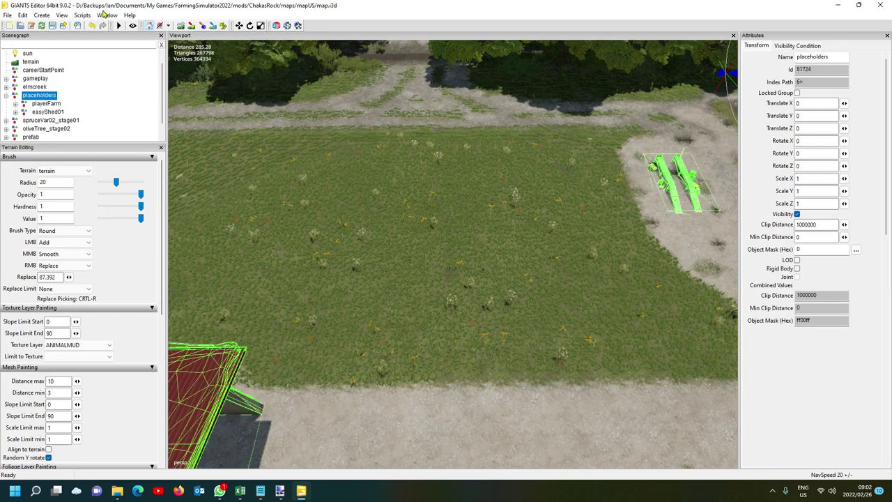
{"action": "left_click", "coordinate": [107, 15]}
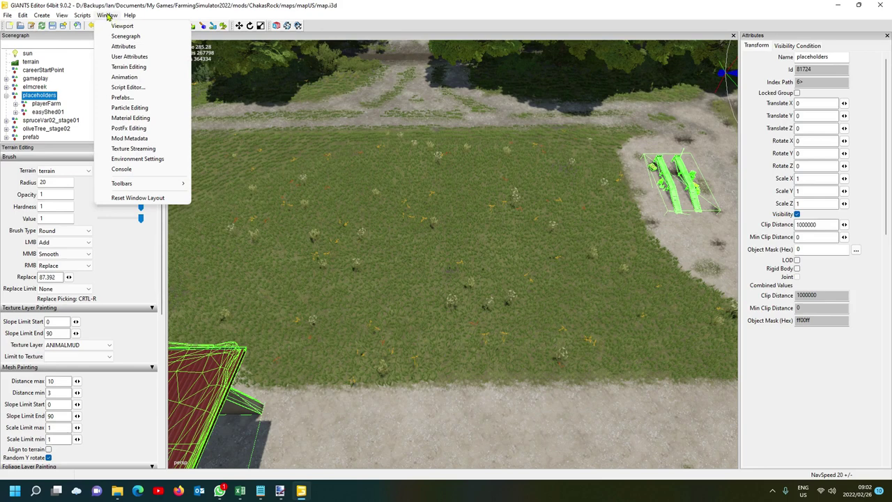
{"action": "left_click", "coordinate": [118, 57]}
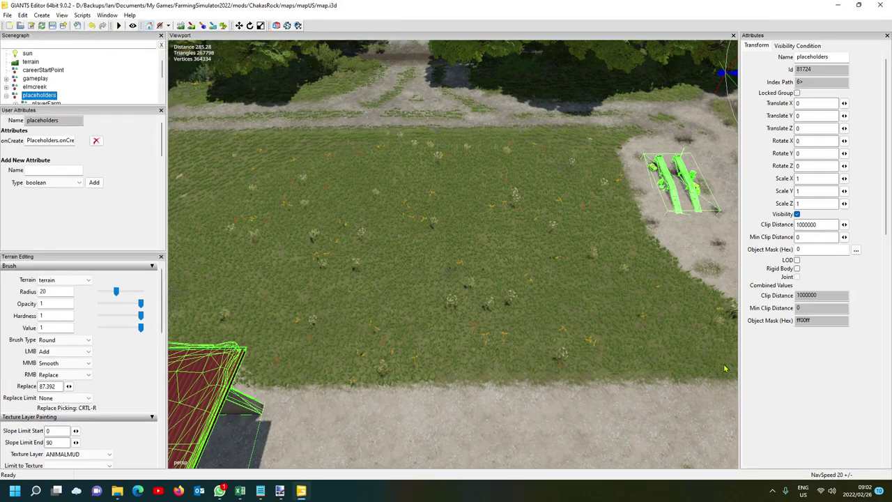
{"action": "left_click", "coordinate": [90, 75]}
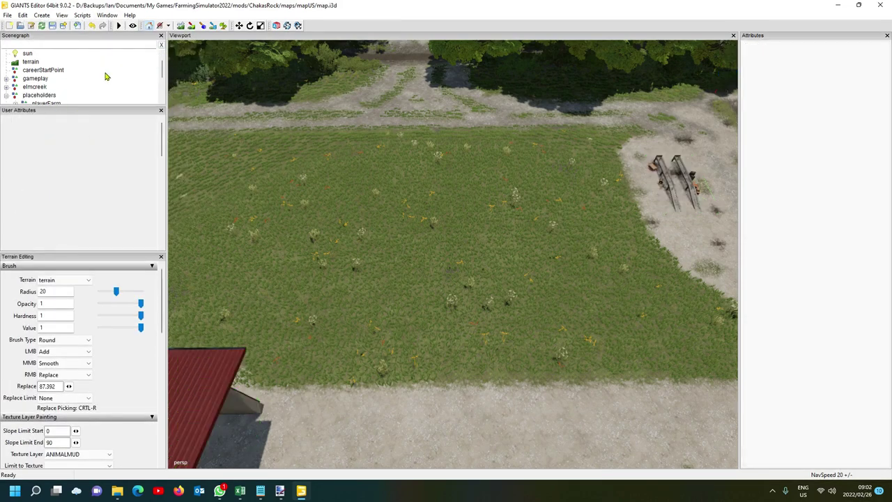
{"action": "left_click_drag", "start_coordinate": [122, 113], "coordinate": [775, 304]}
{"action": "scroll", "coordinate": [482, 193], "scroll_direction": "up", "scroll_amount": 2}
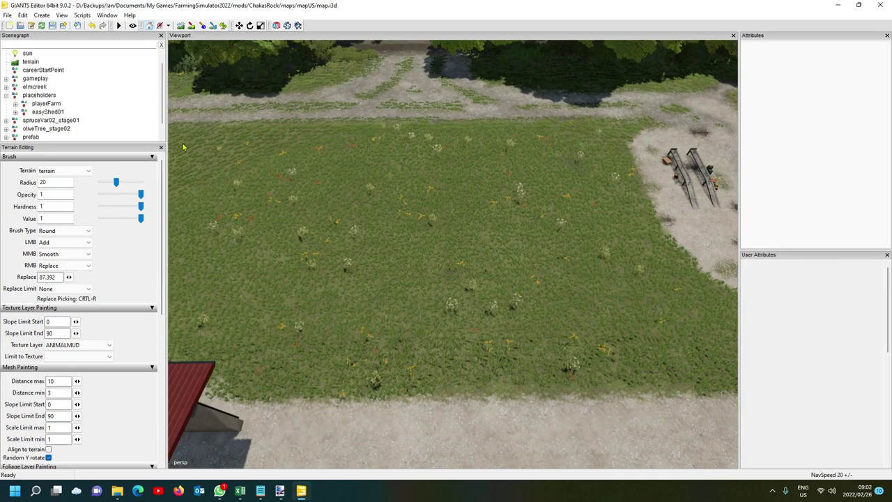
- Copy the placeholders group's onCreate value and view the available types for a new attribute
{"action": "left_click", "coordinate": [41, 98]}
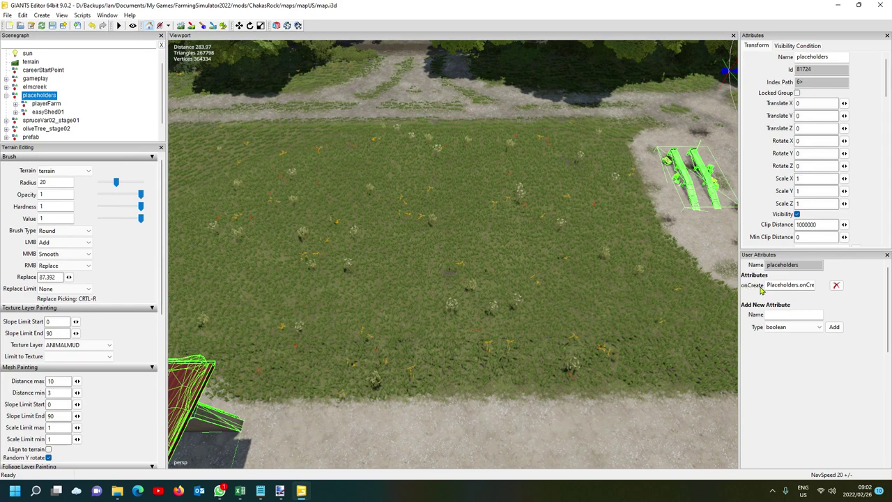
{"action": "left_click_drag", "start_coordinate": [768, 285], "coordinate": [853, 287]}
{"action": "key", "text": "ctrl+c"}
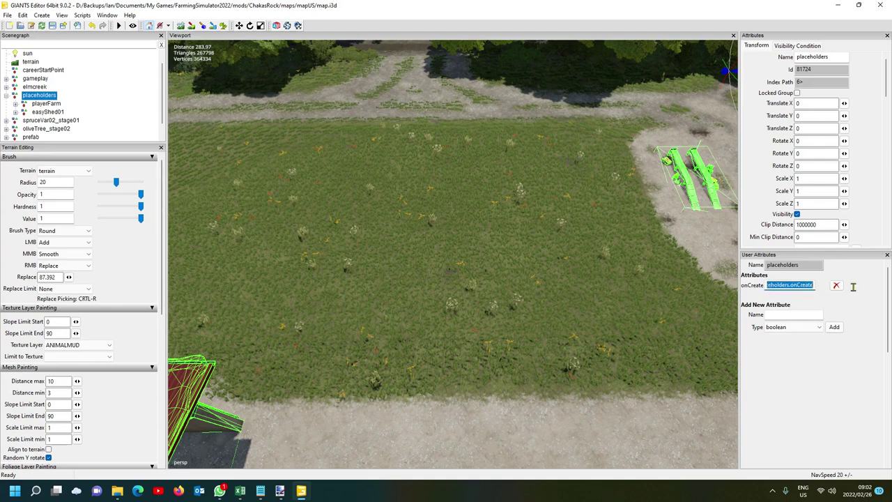
{"action": "left_click", "coordinate": [819, 327]}
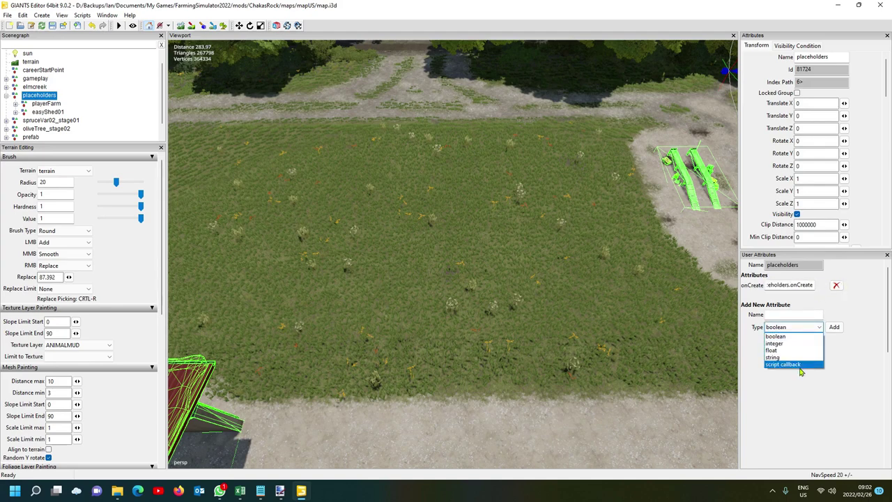
{"action": "left_click", "coordinate": [802, 396]}
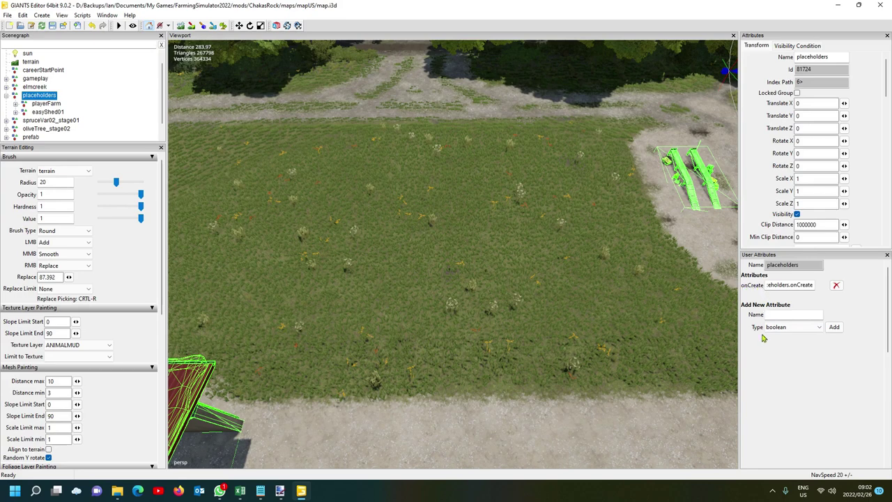
- Create a new transform group at the root of the scene
{"action": "left_click", "coordinate": [128, 79]}
{"action": "left_click", "coordinate": [41, 15]}
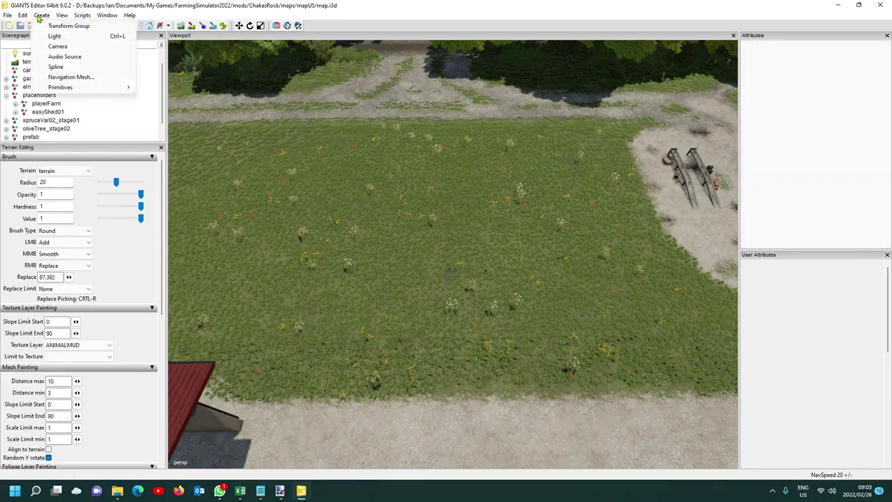
{"action": "left_click", "coordinate": [61, 28]}
{"action": "scroll", "coordinate": [79, 116], "scroll_direction": "down", "scroll_amount": 1}
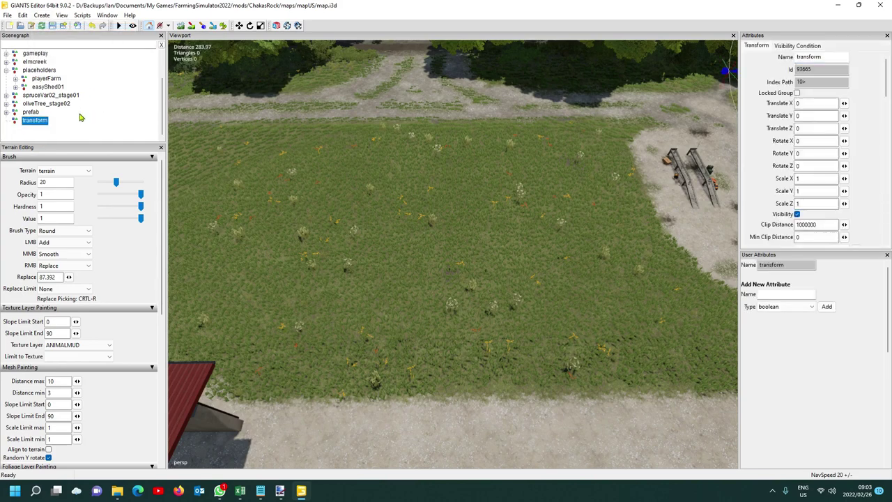
- Rename the new transform group to placeholders
{"action": "left_click", "coordinate": [60, 127]}
{"action": "left_click", "coordinate": [31, 123]}
{"action": "key", "text": "e"}
{"action": "key", "text": "r"}
{"action": "left_click", "coordinate": [88, 127]}
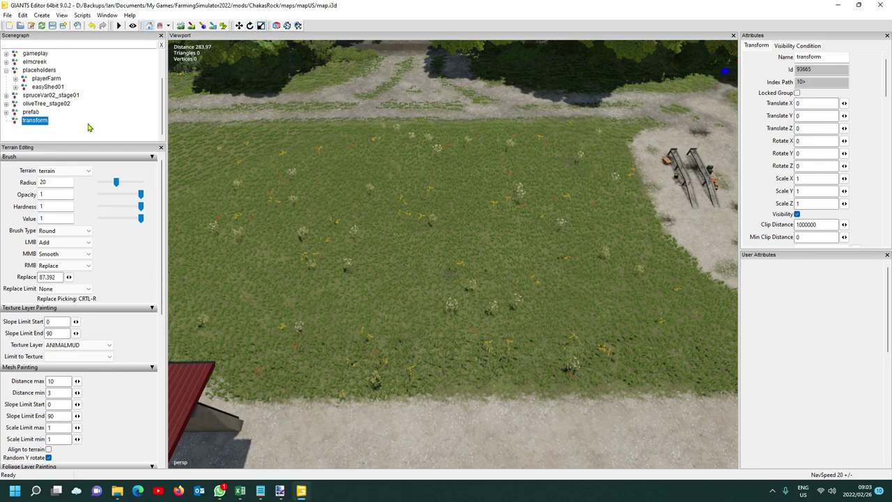
{"action": "left_click", "coordinate": [35, 121]}
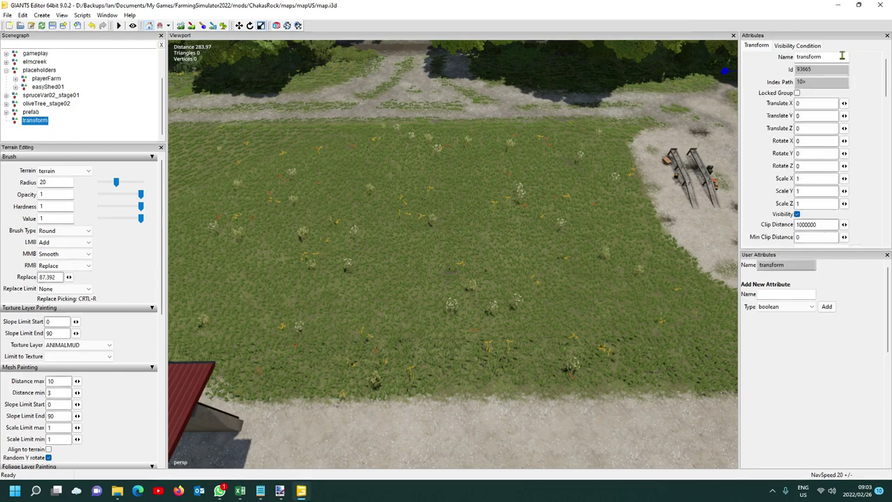
{"action": "left_click_drag", "start_coordinate": [822, 57], "coordinate": [782, 64]}
{"action": "type", "text": "pla"}
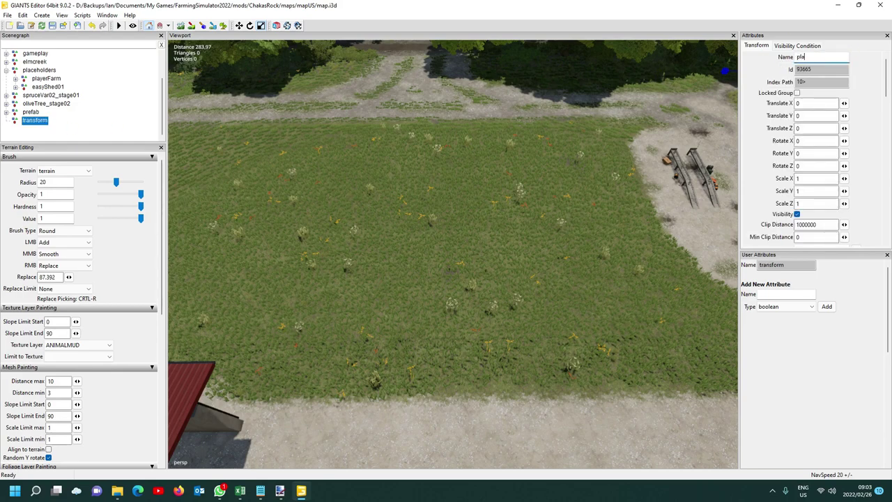
{"action": "type", "text": "ceholders"}
{"action": "key", "text": "Return"}
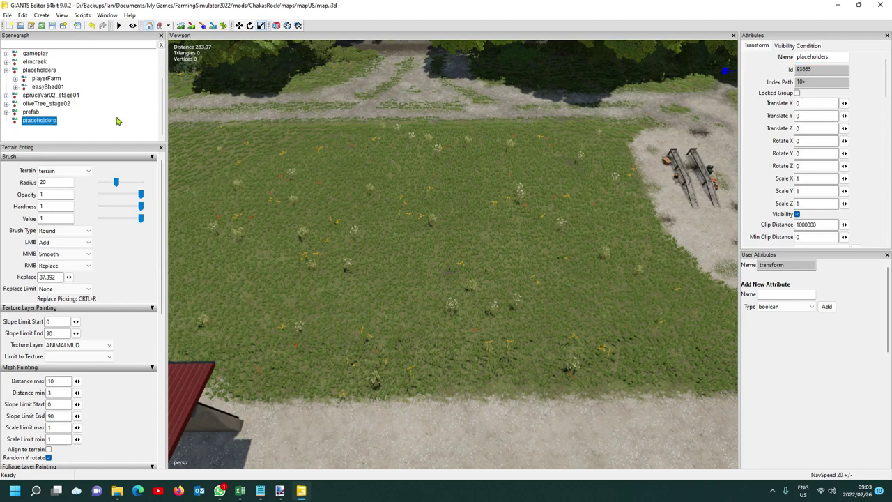
- Add a script callback attribute named onCreate to the new placeholders group and try to paste the copied value into it
{"action": "left_click", "coordinate": [67, 138]}
{"action": "left_click", "coordinate": [787, 294]}
{"action": "type", "text": "onCreate"}
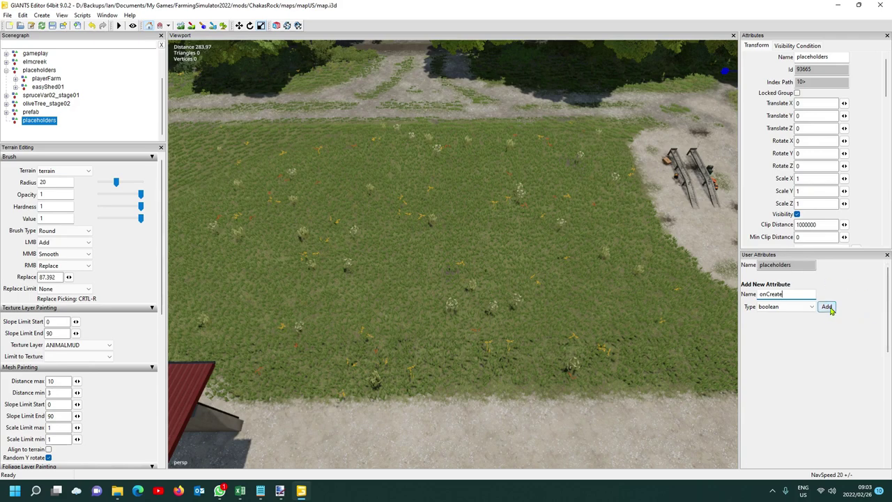
{"action": "left_click", "coordinate": [792, 307]}
{"action": "left_click", "coordinate": [801, 346]}
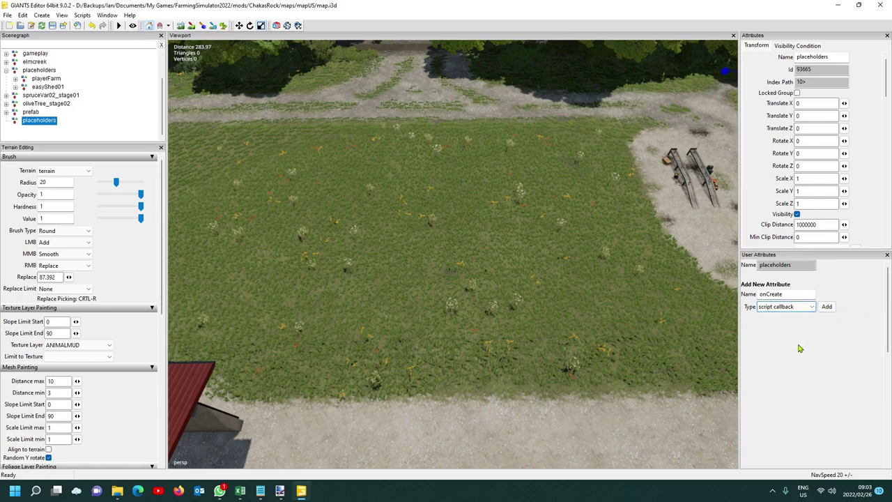
{"action": "left_click", "coordinate": [827, 307]}
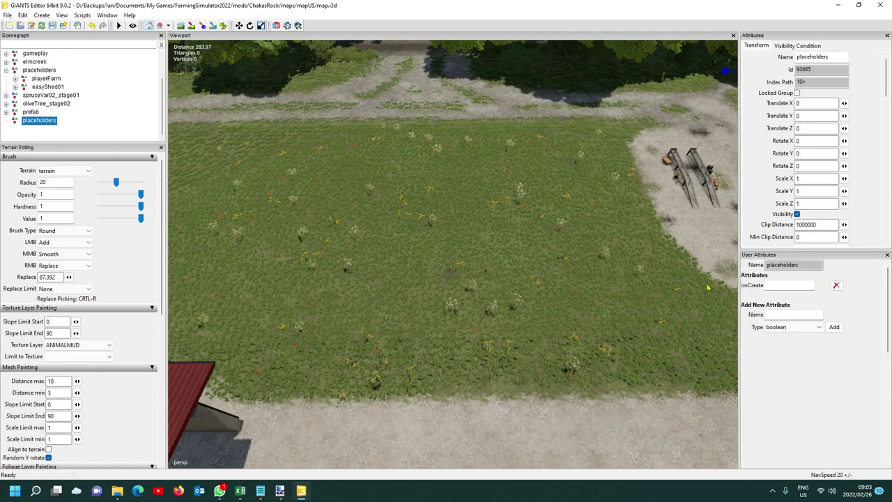
{"action": "left_click", "coordinate": [777, 285]}
{"action": "key", "text": "ctrl+v"}
- Return to the original placeholders group and select its full onCreate value for copying
{"action": "left_click", "coordinate": [40, 70]}
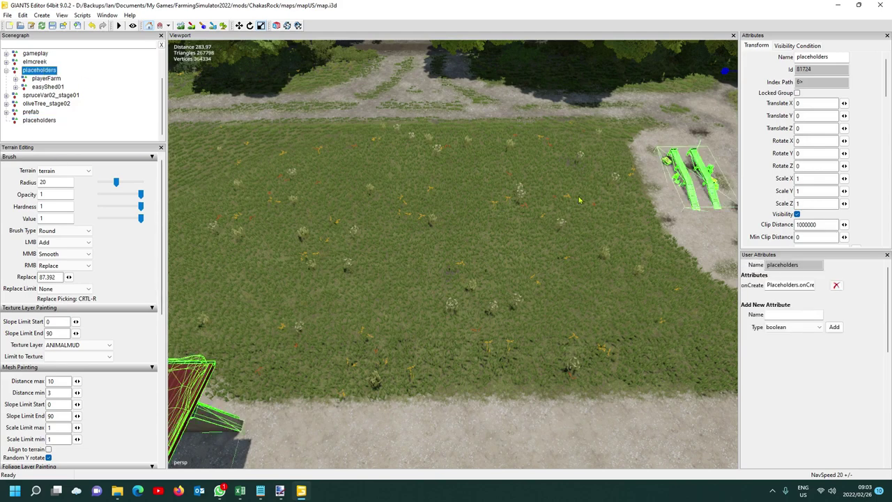
{"action": "left_click_drag", "start_coordinate": [766, 286], "coordinate": [802, 290]}
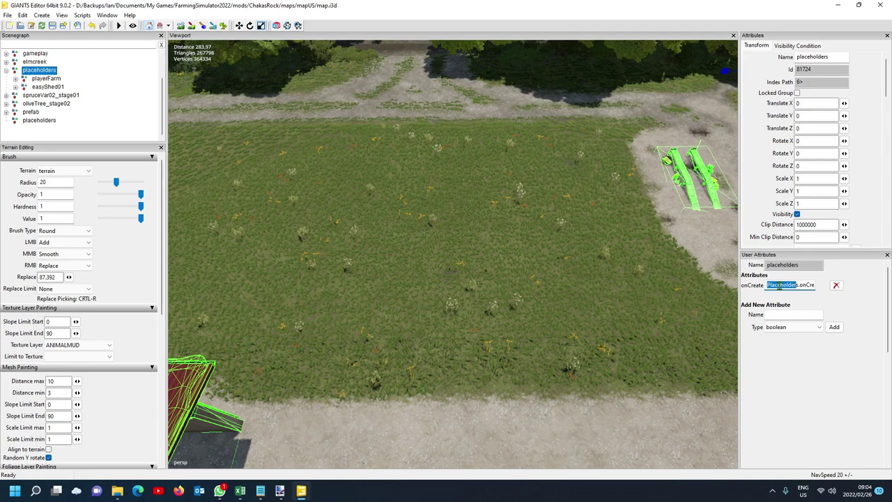
{"action": "double_click", "coordinate": [776, 286]}
{"action": "left_click", "coordinate": [802, 314]}
{"action": "key", "text": "End"}
{"action": "left_click_drag", "start_coordinate": [813, 284], "coordinate": [756, 288]}
- Set the new placeholders group's onCreate attribute to Placeholders.onCreate and check the whole entry
{"action": "left_click", "coordinate": [40, 121]}
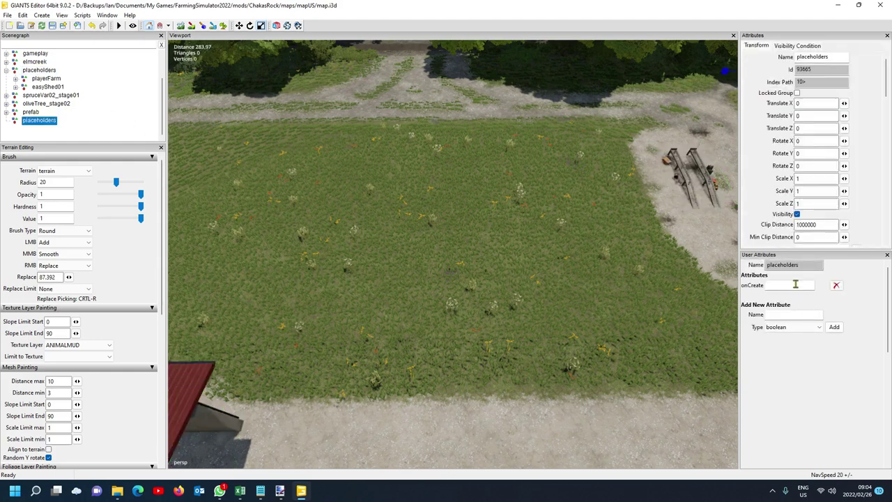
{"action": "left_click", "coordinate": [796, 285]}
{"action": "key", "text": "ctrl+v"}
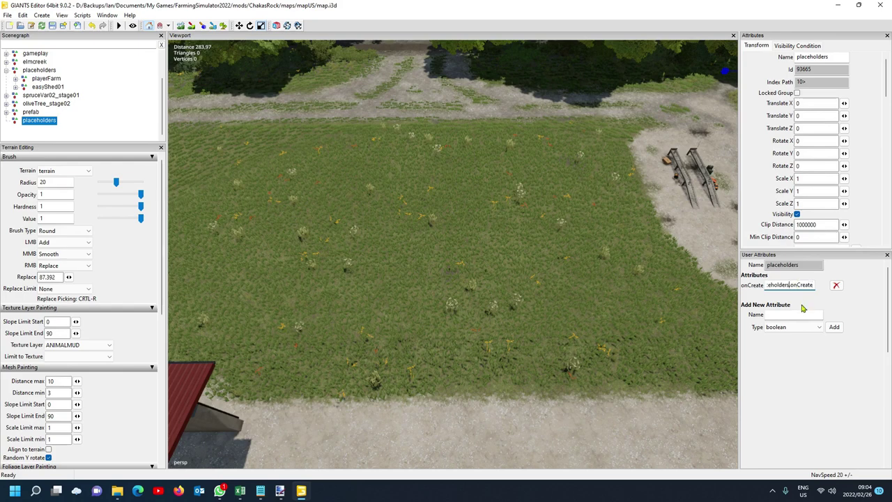
{"action": "key", "text": "Home"}
{"action": "key", "text": "End"}
{"action": "key", "text": "Home"}
{"action": "left_click", "coordinate": [101, 74]}
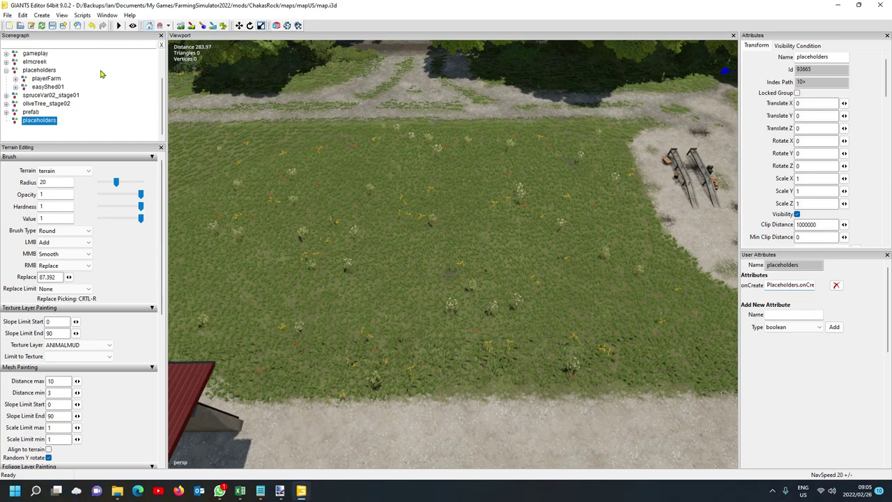
- Delete the newly created placeholders group, keeping the original one that contains playerFarm and easyShed01
{"action": "left_click", "coordinate": [51, 122]}
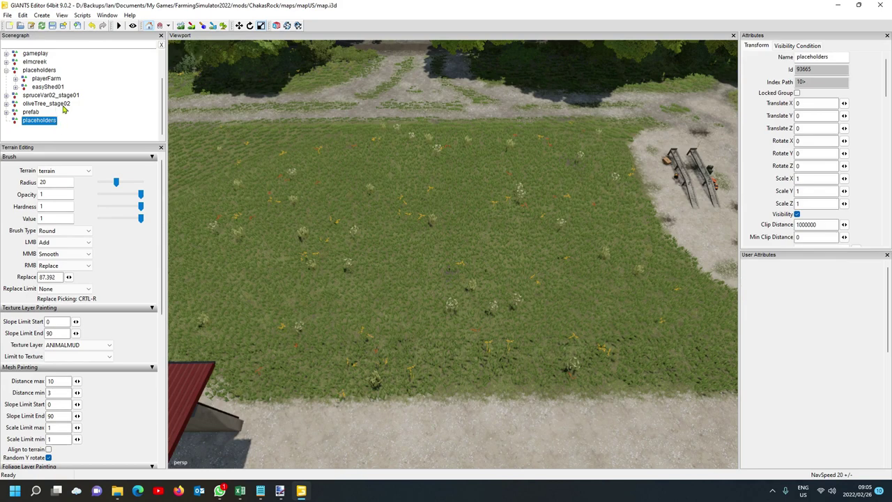
{"action": "key", "text": "Delete"}
- Move easyShed01 onto the grass beside the red-roofed barn, at about X 159.5, Y 85.1, Z 195.1, inspect its placement and deselect it
{"action": "left_click", "coordinate": [47, 87]}
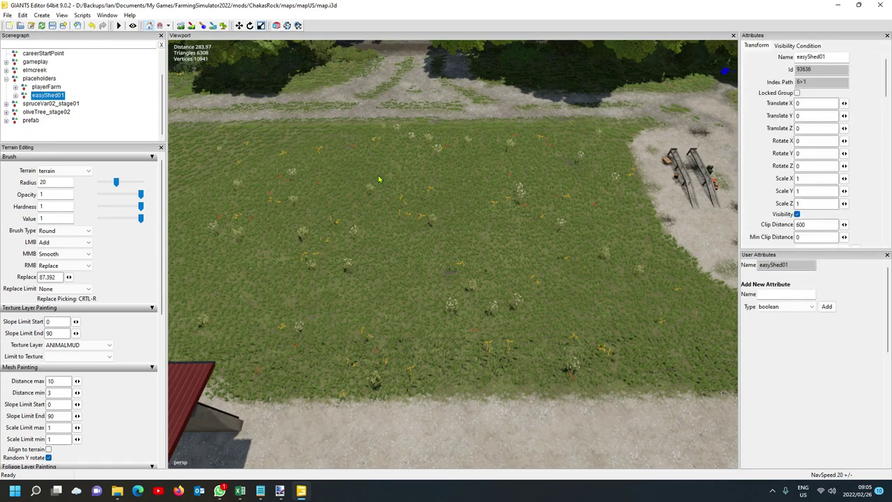
{"action": "key", "text": "ctrl+shift+m"}
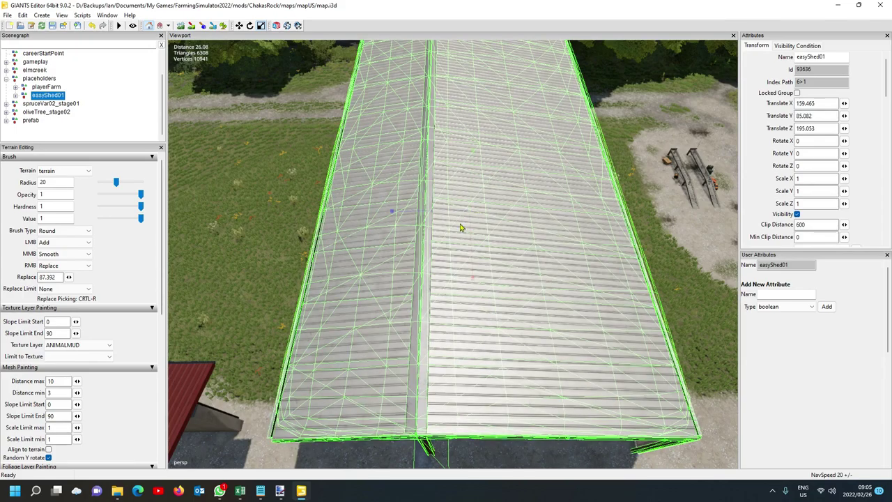
{"action": "scroll", "coordinate": [470, 296], "scroll_direction": "down", "scroll_amount": 10}
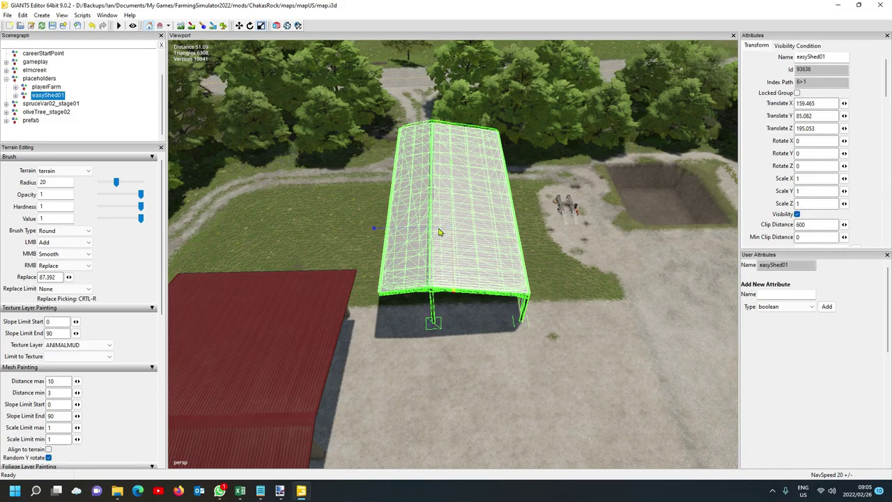
{"action": "right_click_drag", "start_coordinate": [439, 232], "coordinate": [559, 237]}
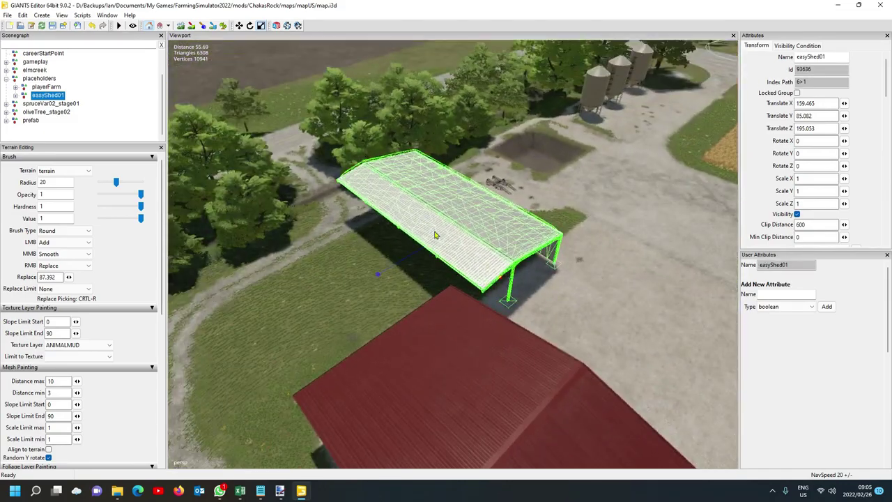
{"action": "right_click_drag", "start_coordinate": [435, 235], "coordinate": [423, 258]}
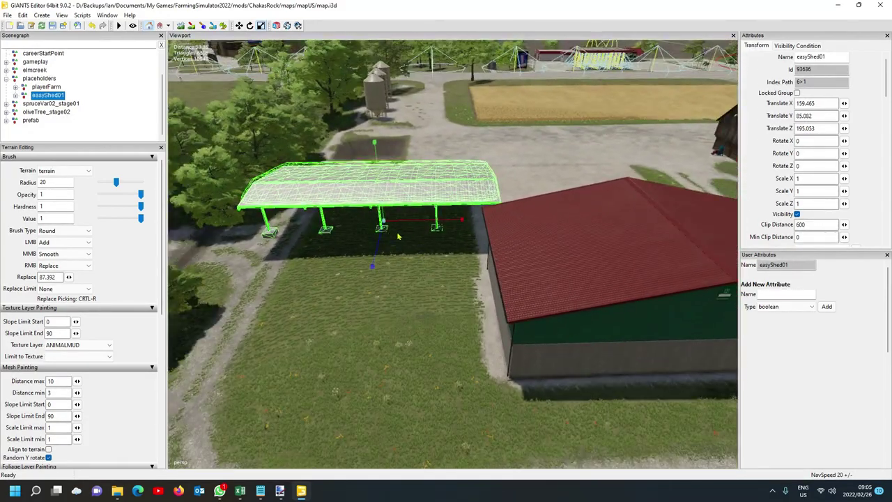
{"action": "left_click", "coordinate": [129, 90]}
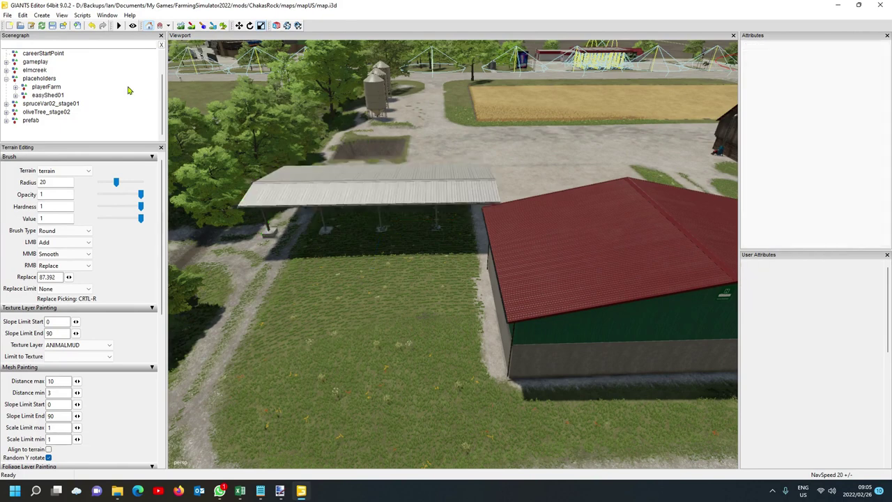
- Save the map and reopen map.i3d from the mapUS folder in the editor
{"action": "left_click", "coordinate": [57, 96]}
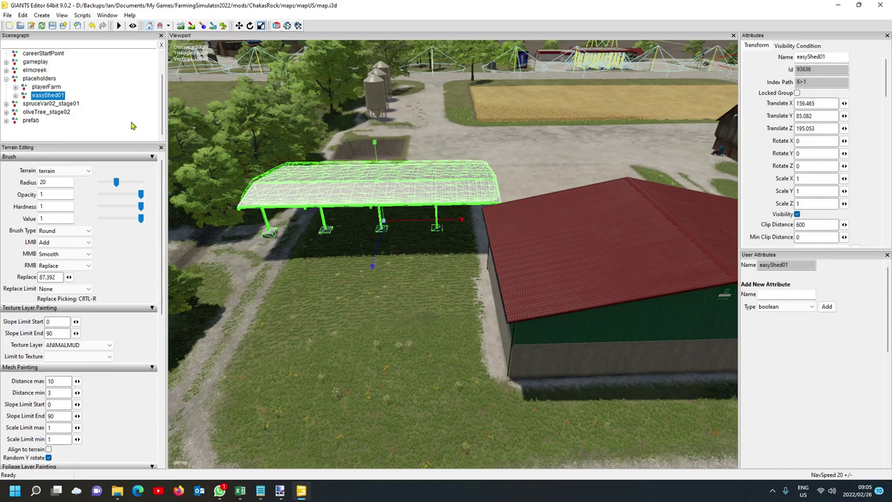
{"action": "left_click", "coordinate": [132, 79]}
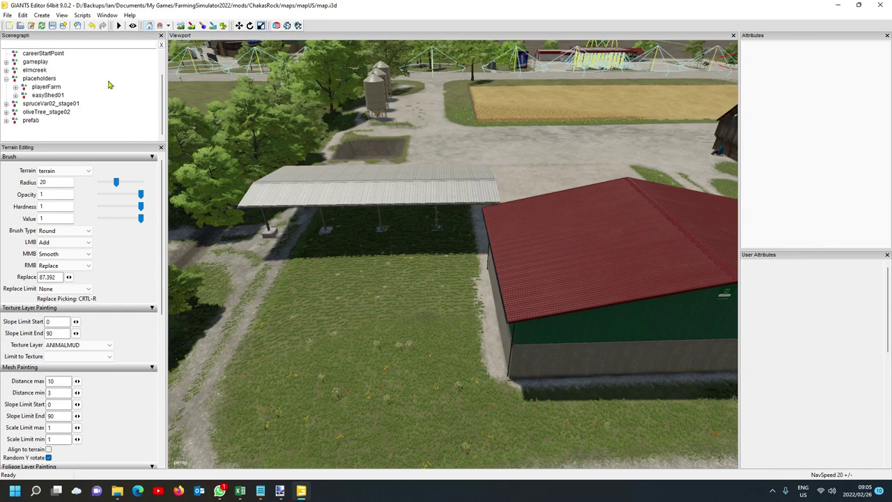
{"action": "left_click", "coordinate": [52, 26]}
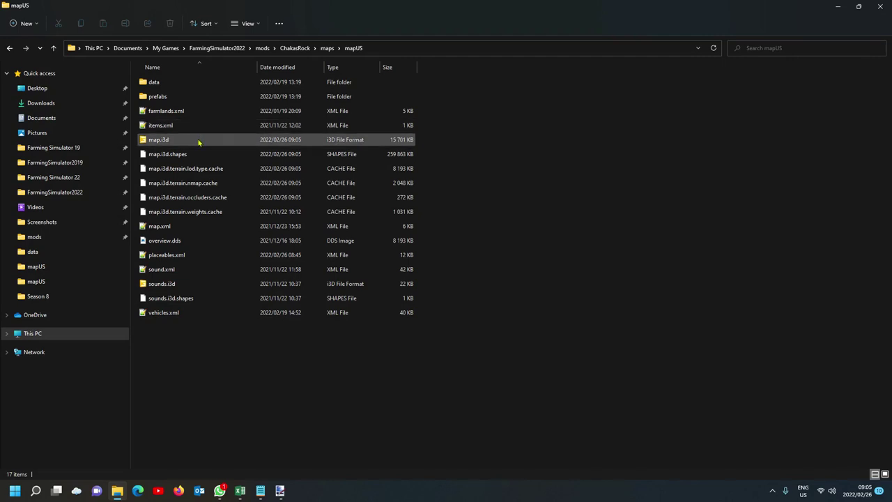
{"action": "double_click", "coordinate": [198, 141]}
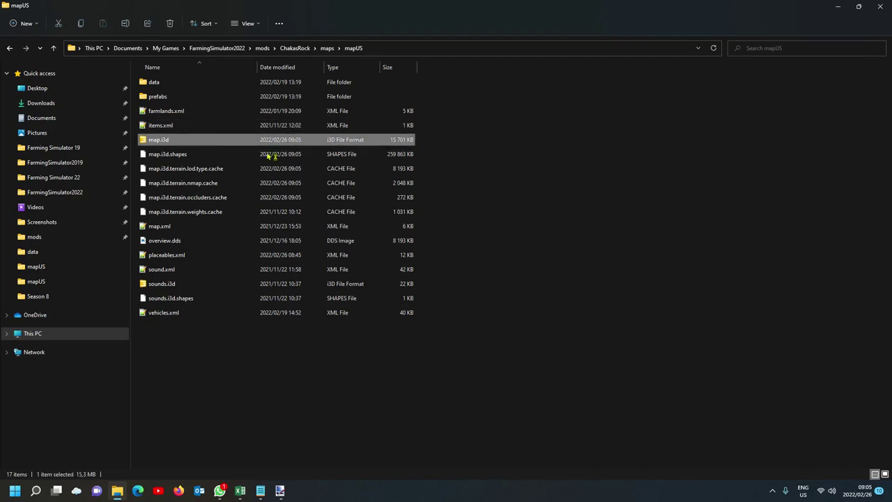
{"action": "key", "text": "Return"}
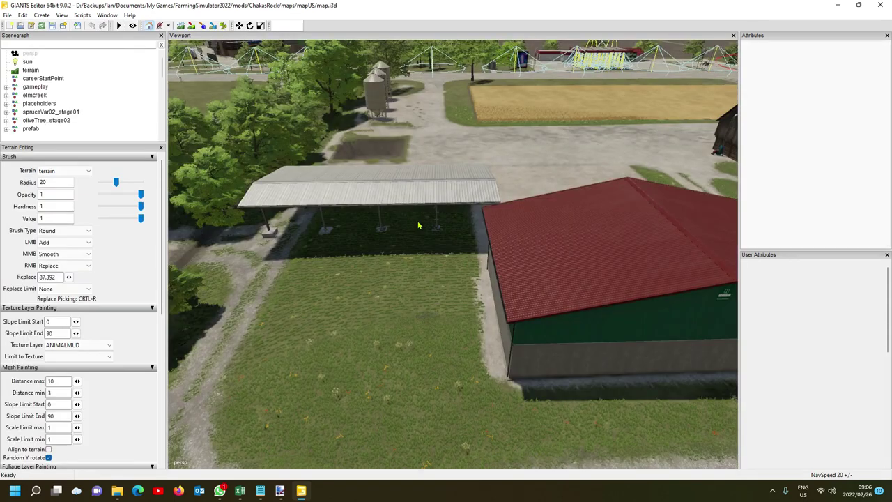
- Rotate the easyShed01 object in the placeholders group to about 88 degrees around the Y axis
{"action": "left_click", "coordinate": [30, 130]}
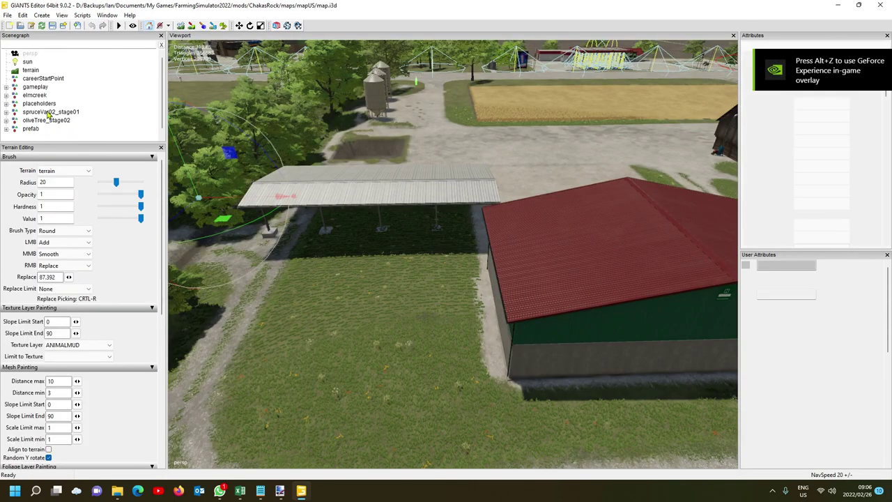
{"action": "left_click", "coordinate": [7, 104]}
{"action": "left_click", "coordinate": [50, 120]}
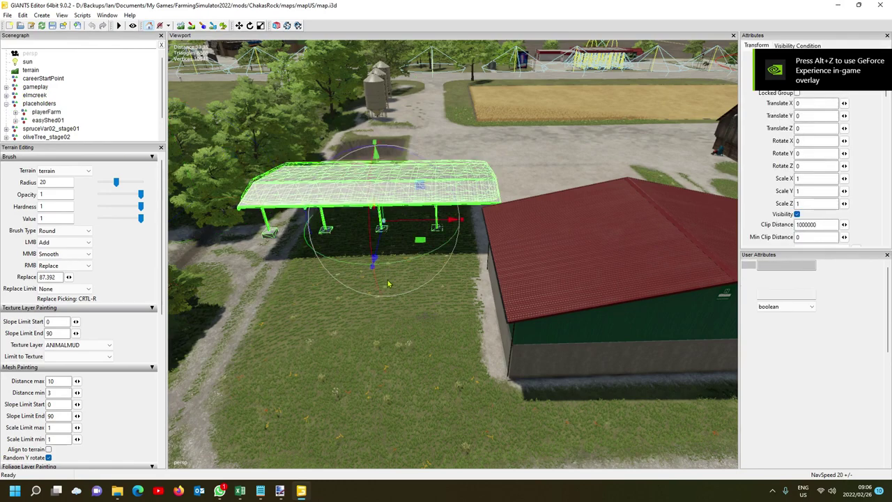
{"action": "left_click_drag", "start_coordinate": [410, 262], "coordinate": [462, 210]}
{"action": "right_click_drag", "start_coordinate": [462, 211], "coordinate": [270, 279]}
{"action": "right_click_drag", "start_coordinate": [364, 272], "coordinate": [432, 265]}
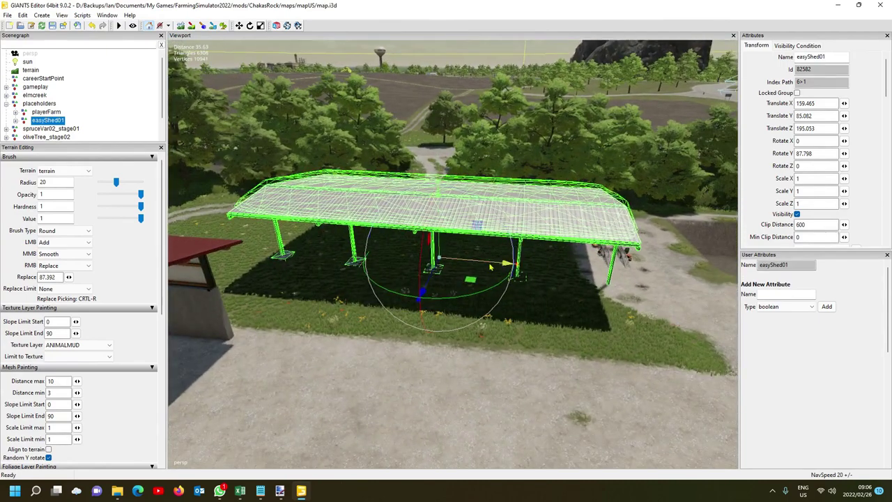
- Move the shed to about X 159.36, Z 197.70 and fine-tune its Y rotation to about 89.2 degrees
{"action": "left_click_drag", "start_coordinate": [493, 264], "coordinate": [462, 259]}
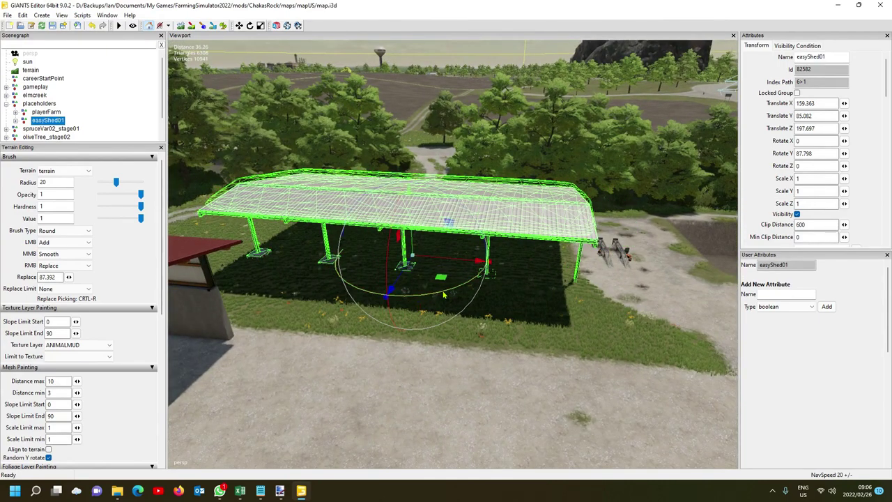
{"action": "left_click_drag", "start_coordinate": [436, 298], "coordinate": [445, 296]}
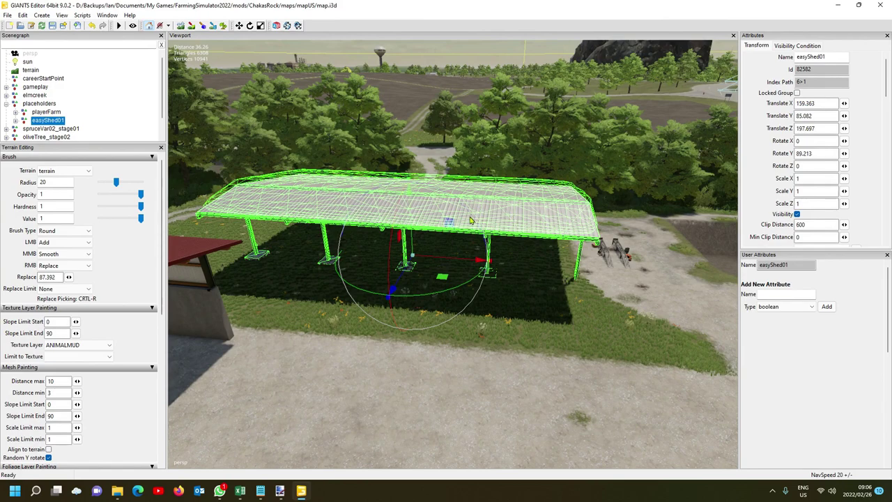
{"action": "left_click", "coordinate": [389, 267]}
{"action": "right_click_drag", "start_coordinate": [423, 288], "coordinate": [411, 284]}
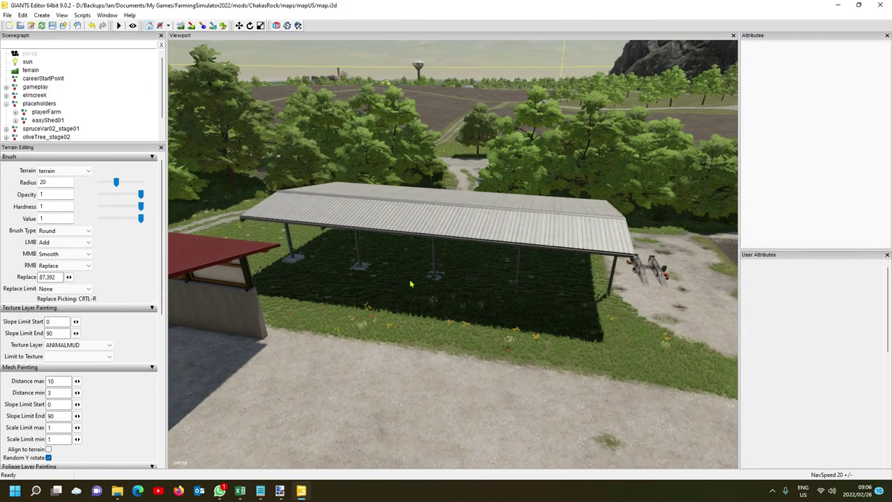
{"action": "scroll", "coordinate": [412, 282], "scroll_direction": "down", "scroll_amount": 5}
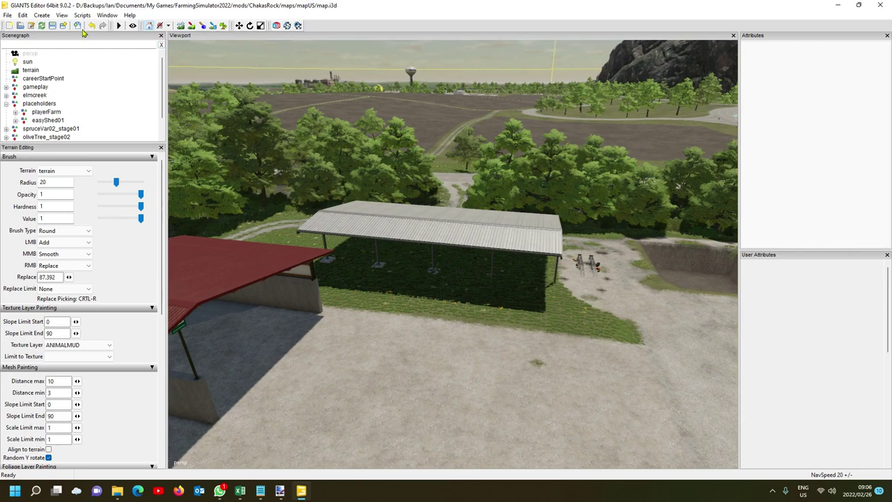
- Save the map and select easyShed01 again to show its transform values
{"action": "left_click", "coordinate": [53, 26]}
{"action": "left_click", "coordinate": [47, 120]}
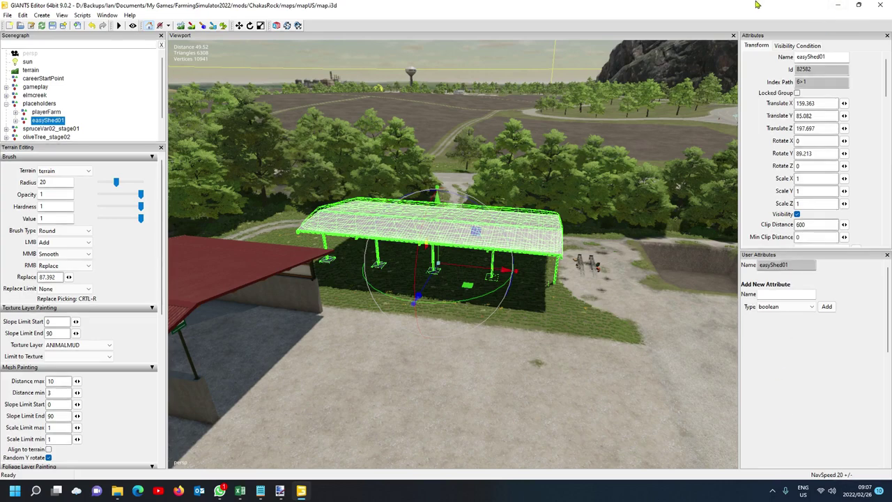
- Minimize the editor and launch Farming Simulator 22 through Steam
{"action": "left_click", "coordinate": [837, 7]}
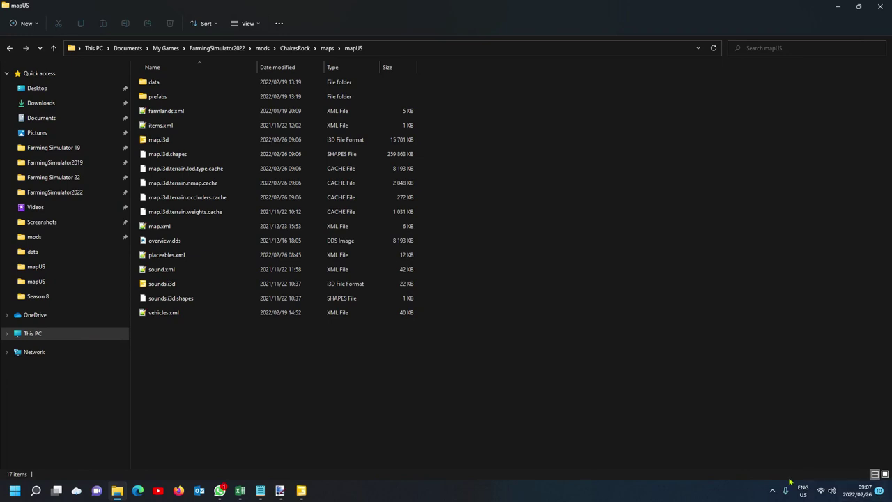
{"action": "left_click", "coordinate": [772, 491]}
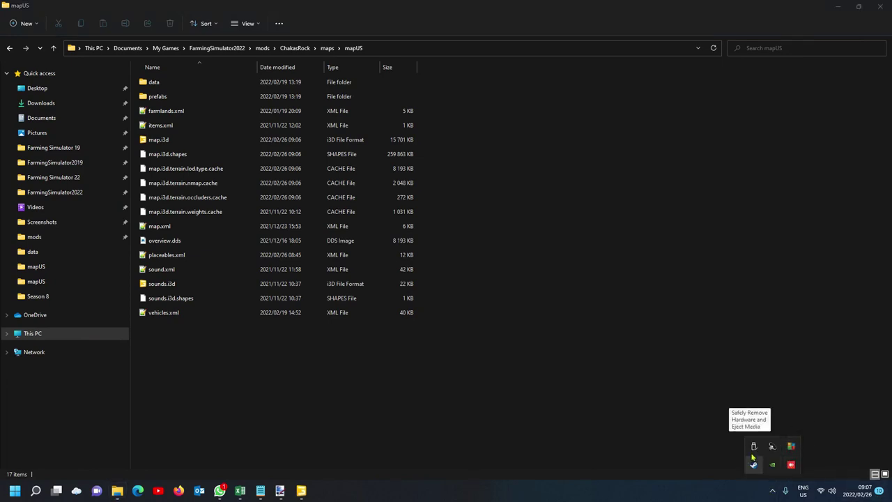
{"action": "right_click", "coordinate": [753, 464]}
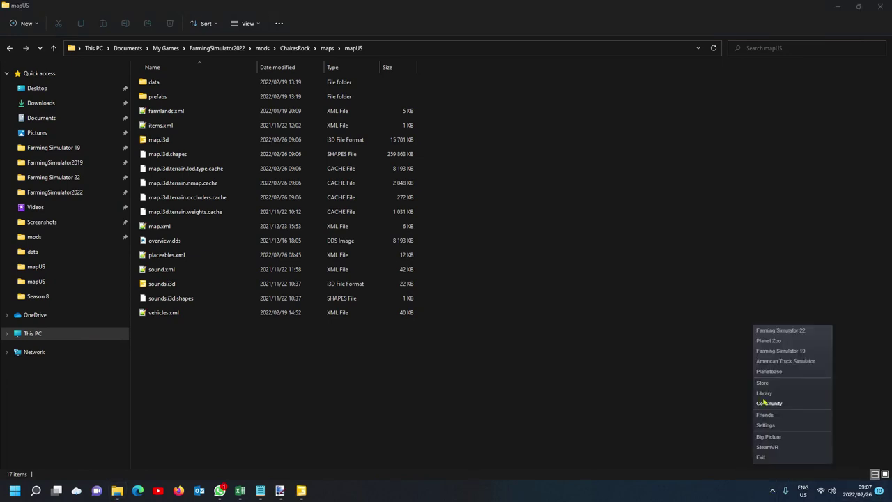
{"action": "left_click", "coordinate": [771, 330]}
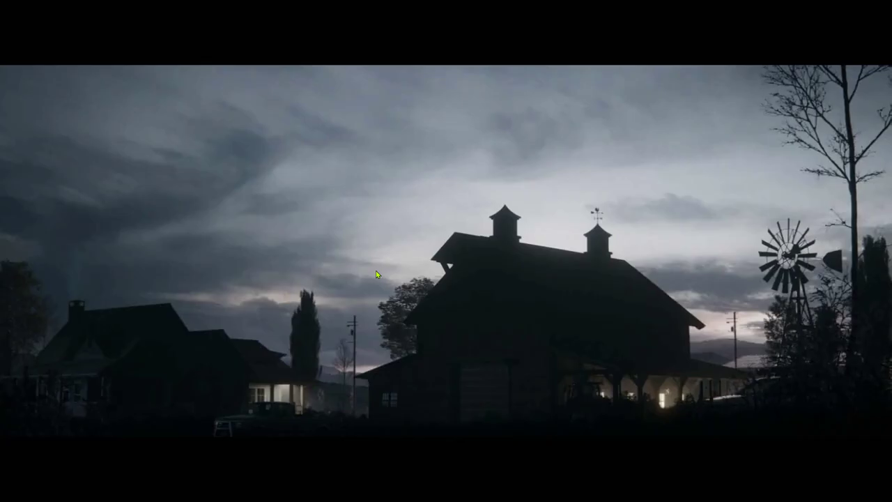
- Start a new career in the first empty save slot on the Elmcreek map with the mods left selected
{"action": "left_click", "coordinate": [376, 270]}
{"action": "left_click", "coordinate": [165, 296]}
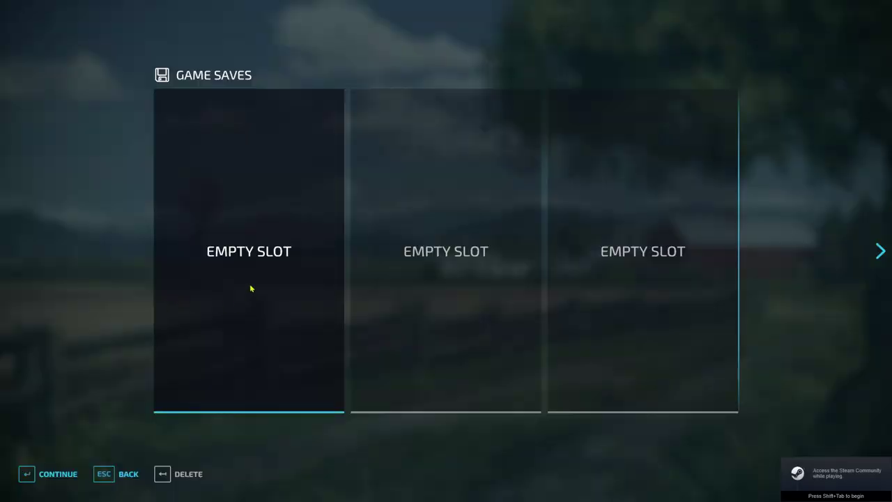
{"action": "left_click", "coordinate": [265, 258]}
{"action": "left_click", "coordinate": [257, 250]}
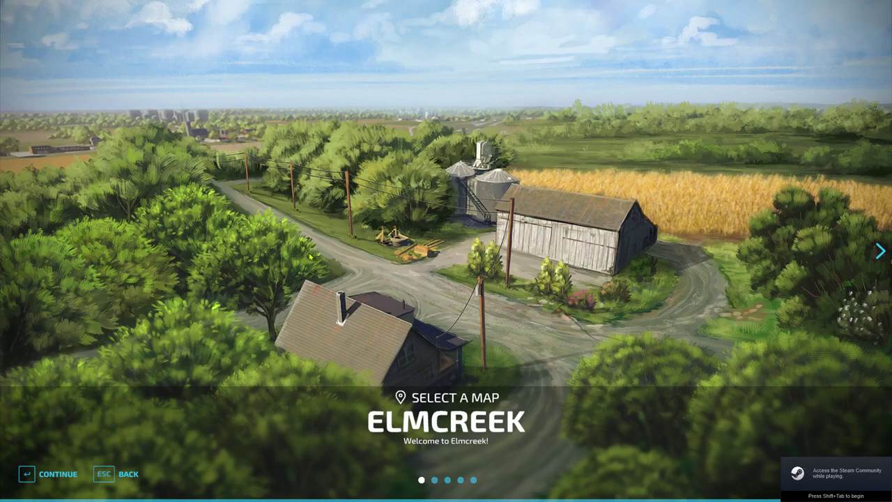
{"action": "left_click", "coordinate": [56, 474]}
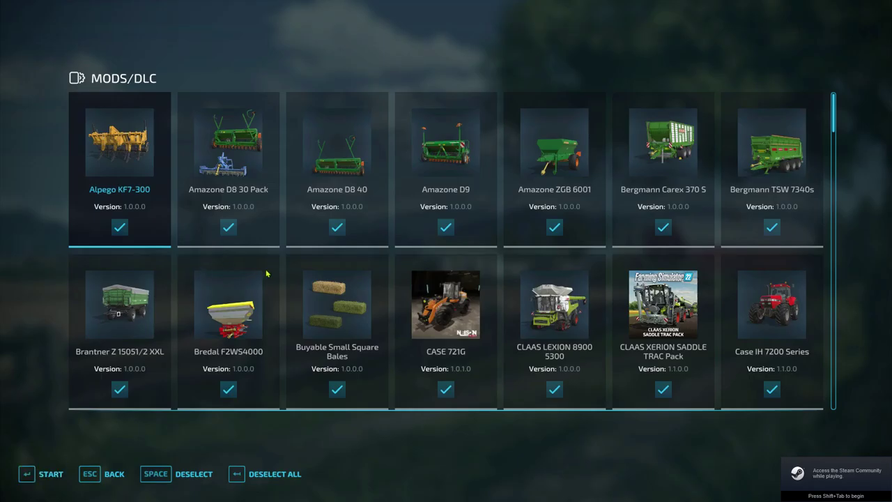
{"action": "left_click", "coordinate": [42, 474]}
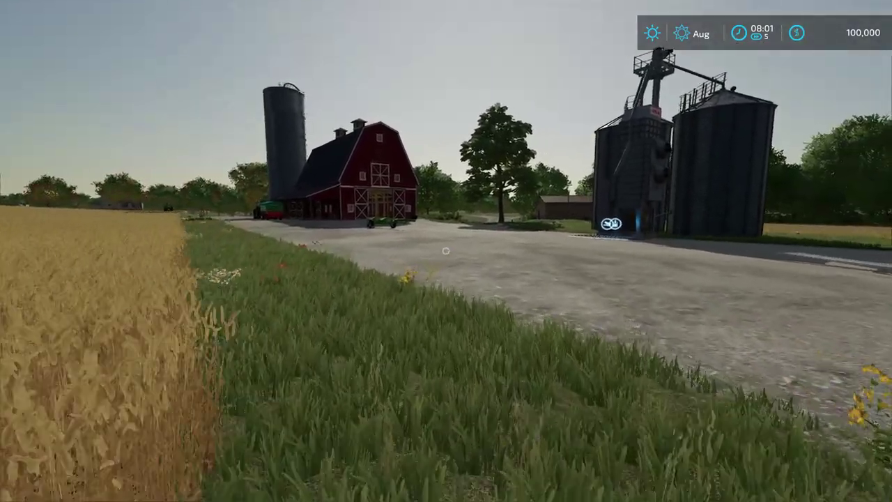
- Open the Construction mode from the Others category of the in-game shop
{"action": "key", "text": "d"}
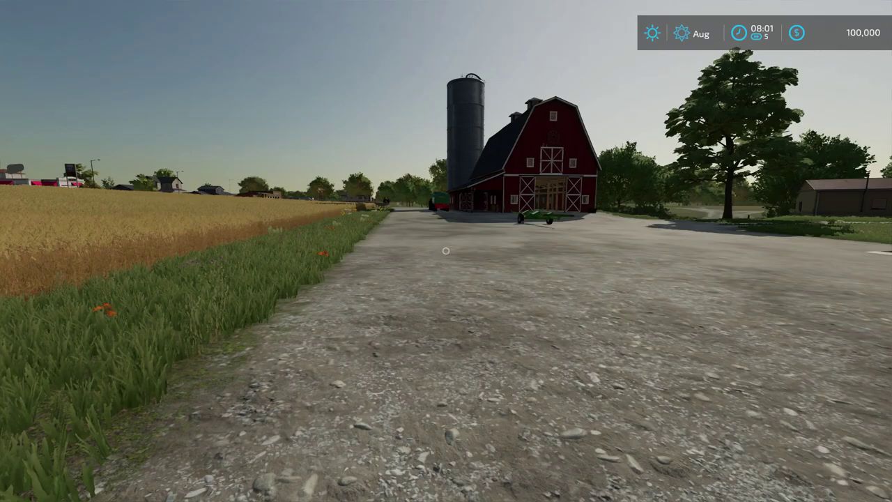
{"action": "key", "text": "p"}
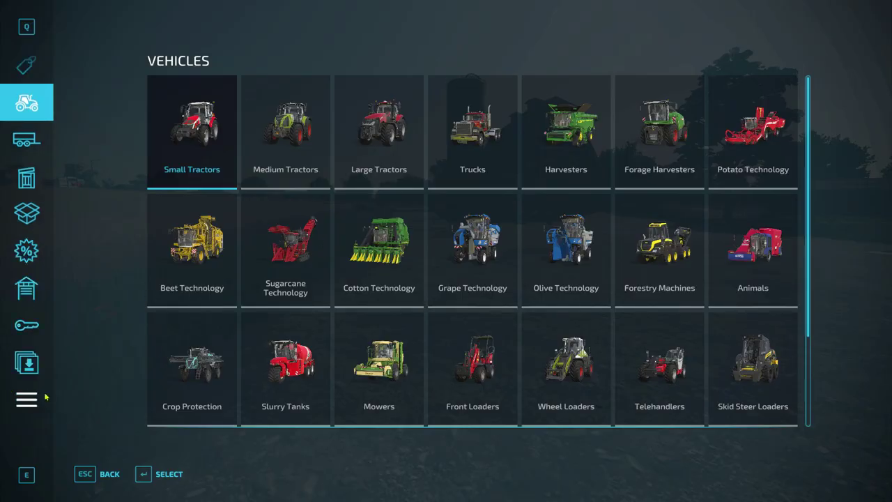
{"action": "left_click", "coordinate": [46, 396]}
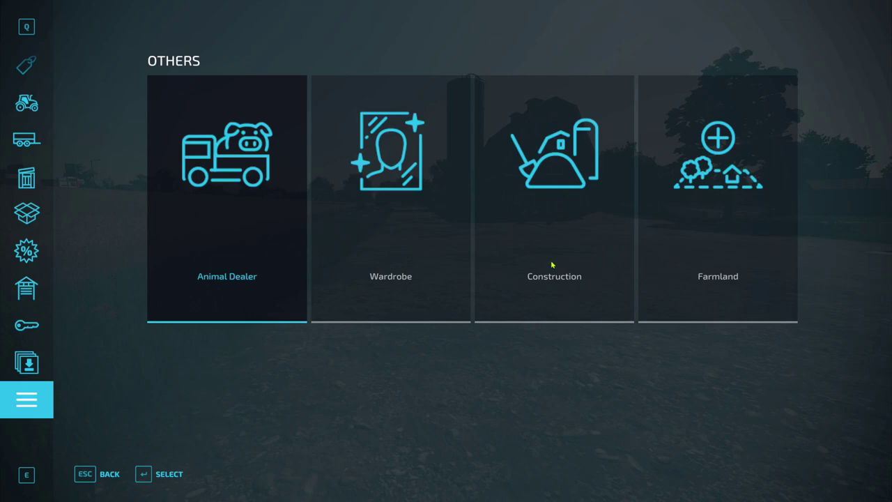
{"action": "left_click", "coordinate": [552, 264]}
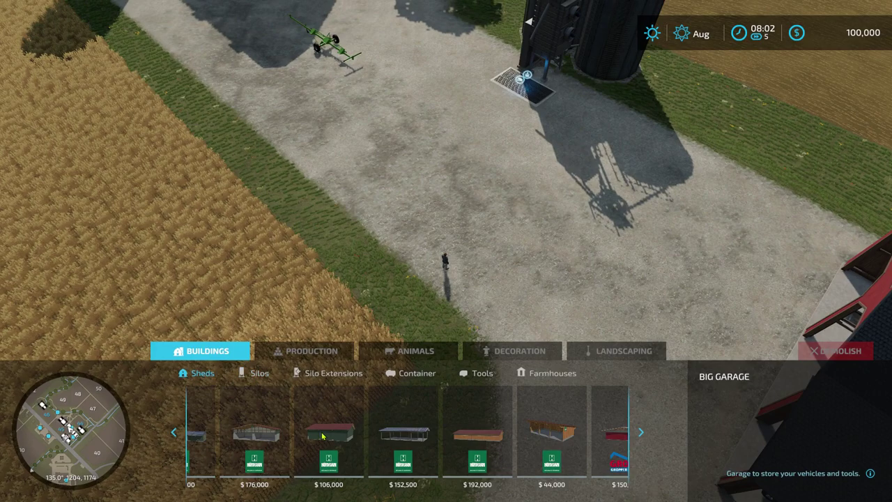
- Place a Shelter with Backwall shed in the grain field beside the farmyard and leave construction mode
{"action": "scroll", "coordinate": [323, 436], "scroll_direction": "up", "scroll_amount": 3}
{"action": "left_click", "coordinate": [247, 433]}
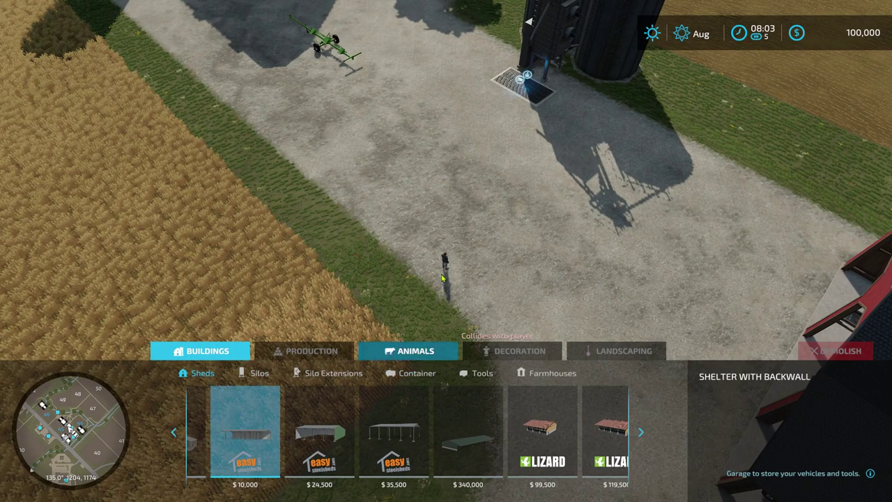
{"action": "key", "text": "a"}
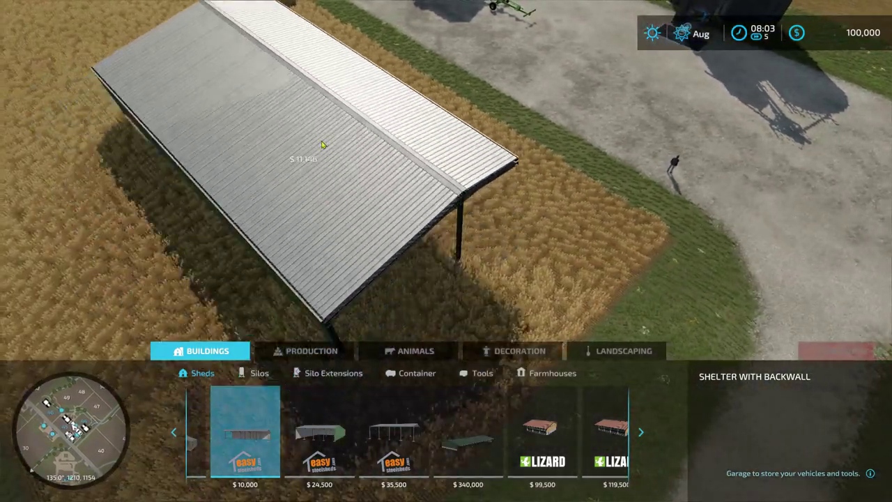
{"action": "left_click", "coordinate": [366, 119]}
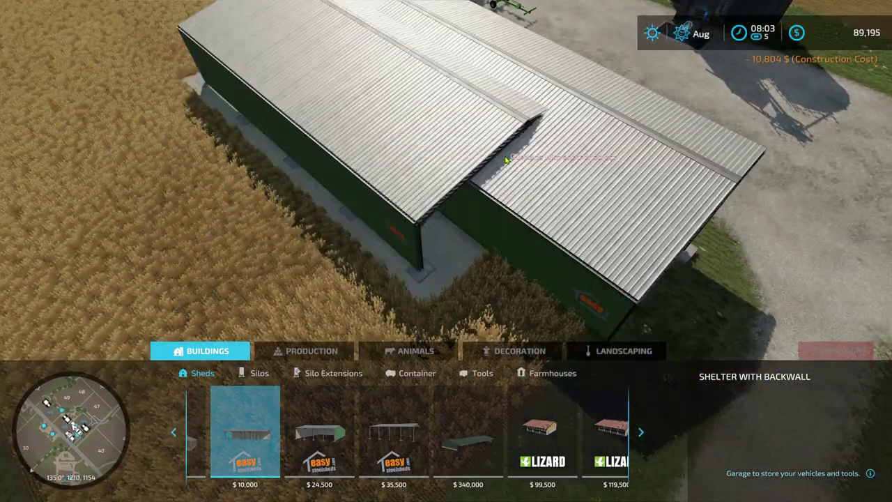
{"action": "key", "text": "Escape"}
{"action": "key", "text": "Escape"}
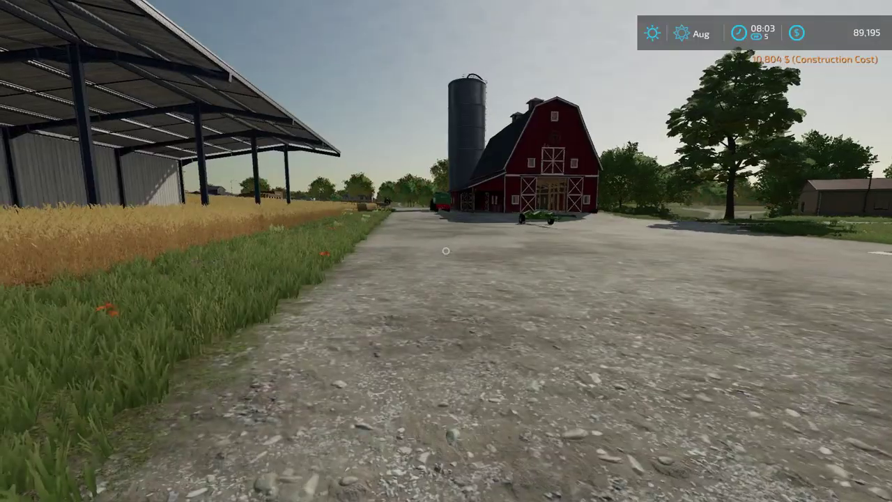
- Save the career game and quit Farming Simulator 22 to the desktop
{"action": "key", "text": "Escape"}
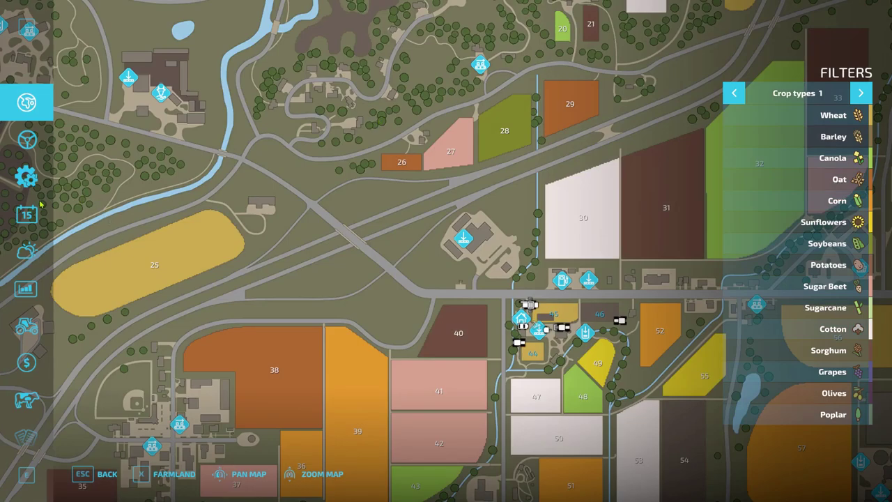
{"action": "left_click", "coordinate": [27, 399]}
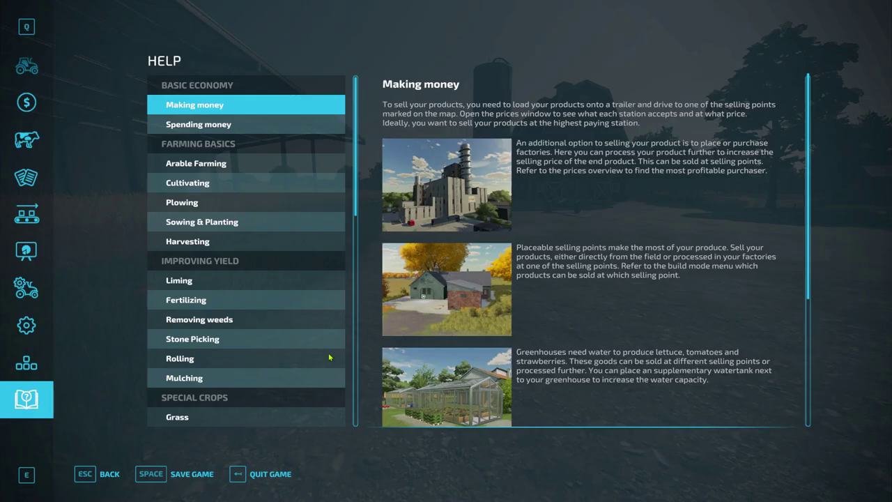
{"action": "left_click", "coordinate": [181, 475]}
{"action": "left_click", "coordinate": [270, 475]}
{"action": "left_click", "coordinate": [322, 320]}
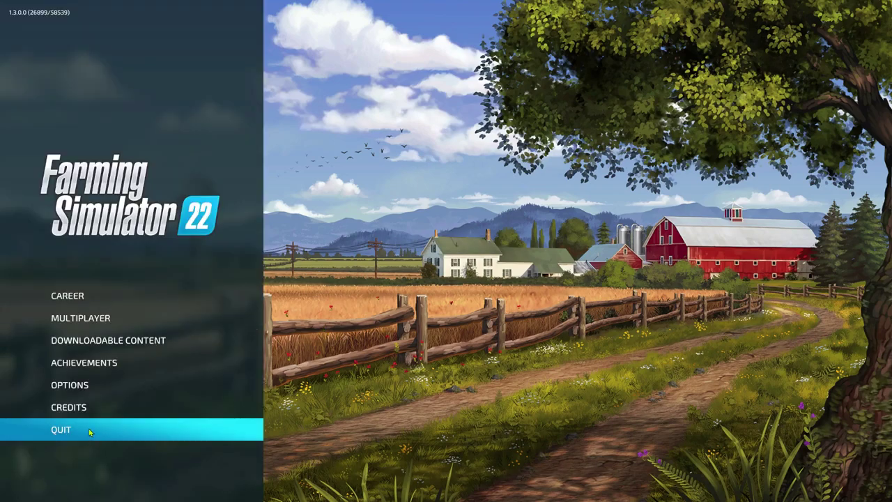
{"action": "left_click", "coordinate": [90, 432]}
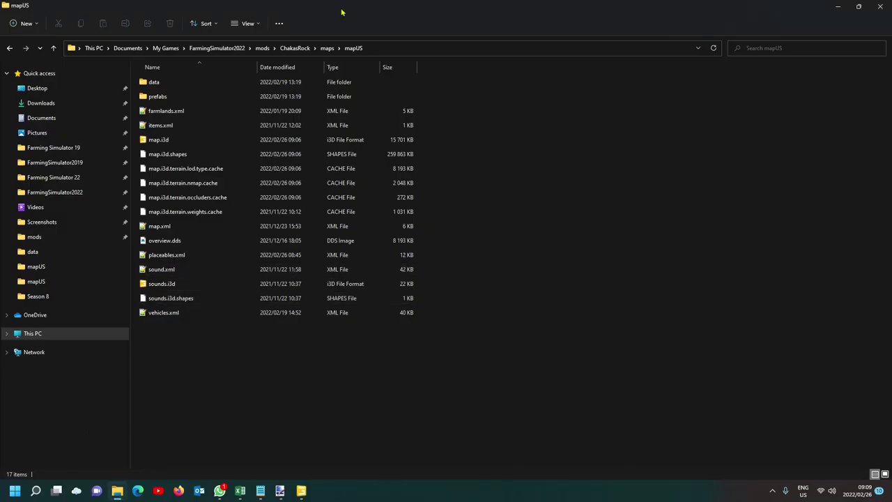
- Open placeables.xml from the savegame1 folder in FarmingSimulator2022
{"action": "left_click", "coordinate": [63, 179]}
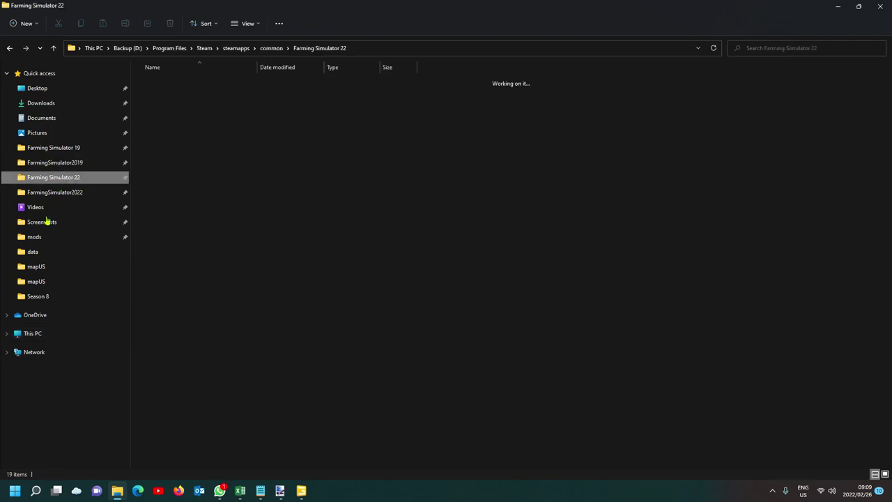
{"action": "left_click", "coordinate": [69, 191]}
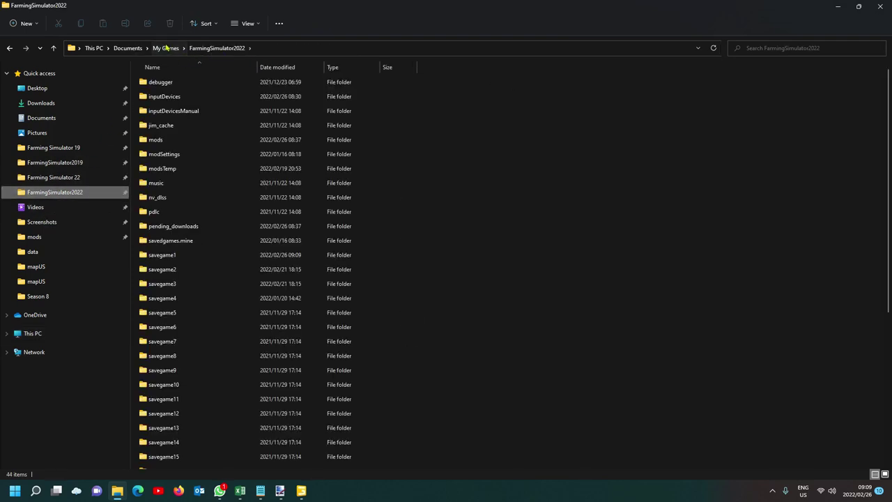
{"action": "scroll", "coordinate": [210, 189], "scroll_direction": "down", "scroll_amount": 1}
{"action": "scroll", "coordinate": [209, 187], "scroll_direction": "down", "scroll_amount": 1}
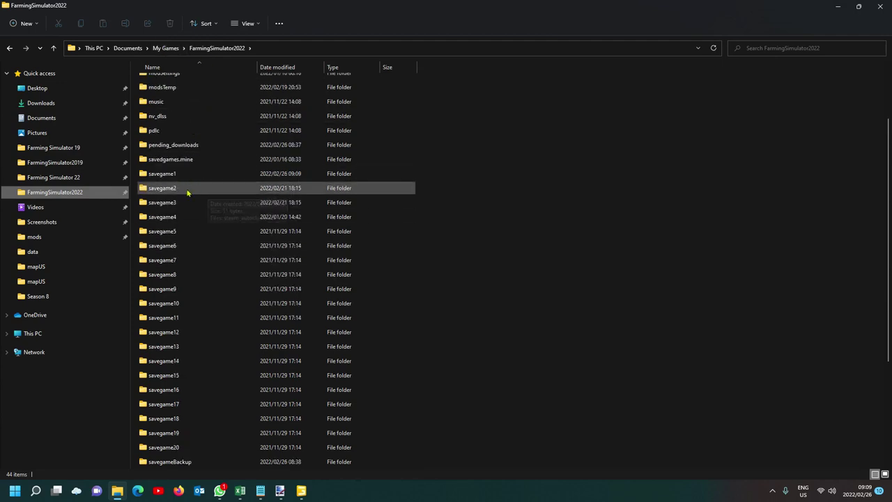
{"action": "left_click", "coordinate": [196, 174]}
{"action": "key", "text": "Return"}
{"action": "scroll", "coordinate": [189, 220], "scroll_direction": "down", "scroll_amount": 5}
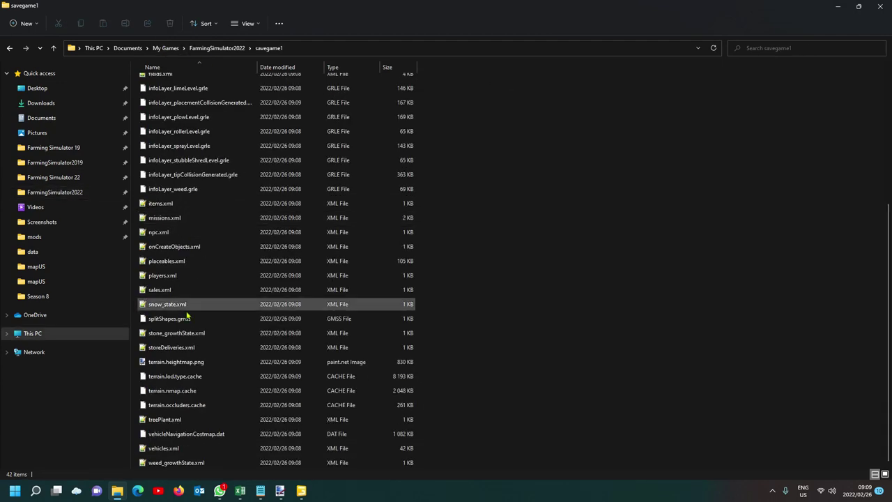
{"action": "double_click", "coordinate": [186, 261]}
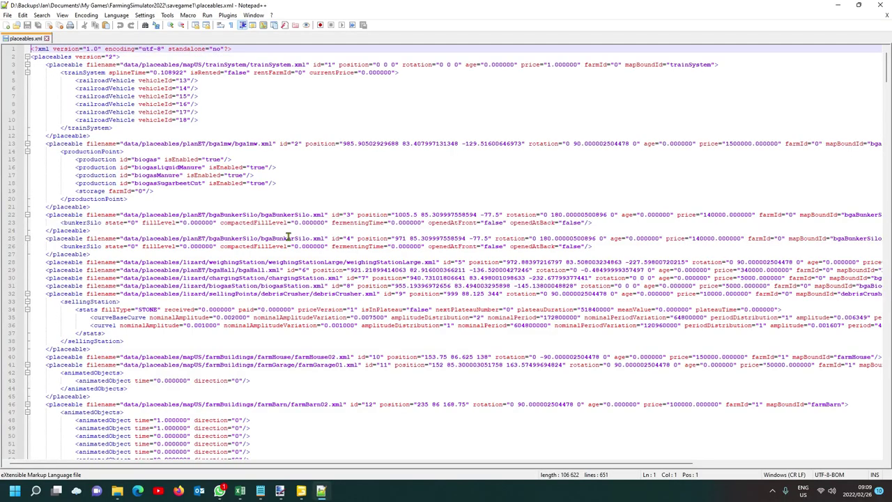
- Copy the whole easyShed01 placeable line at the end of the savegame's placeables.xml
{"action": "left_click_drag", "start_coordinate": [886, 67], "coordinate": [886, 428]}
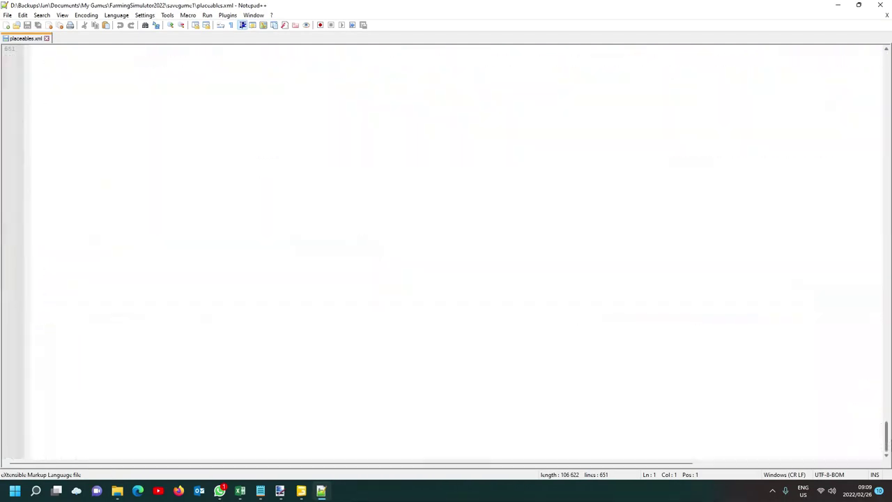
{"action": "scroll", "coordinate": [378, 376], "scroll_direction": "up", "scroll_amount": 13}
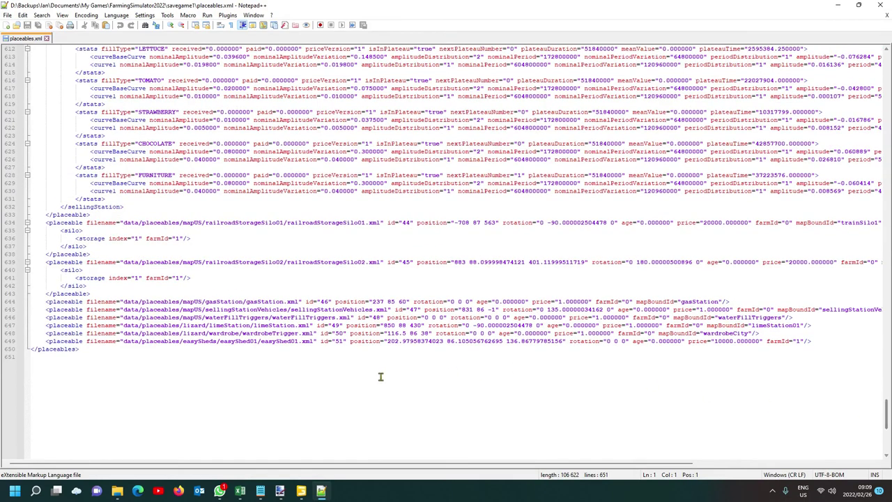
{"action": "left_click", "coordinate": [272, 343]}
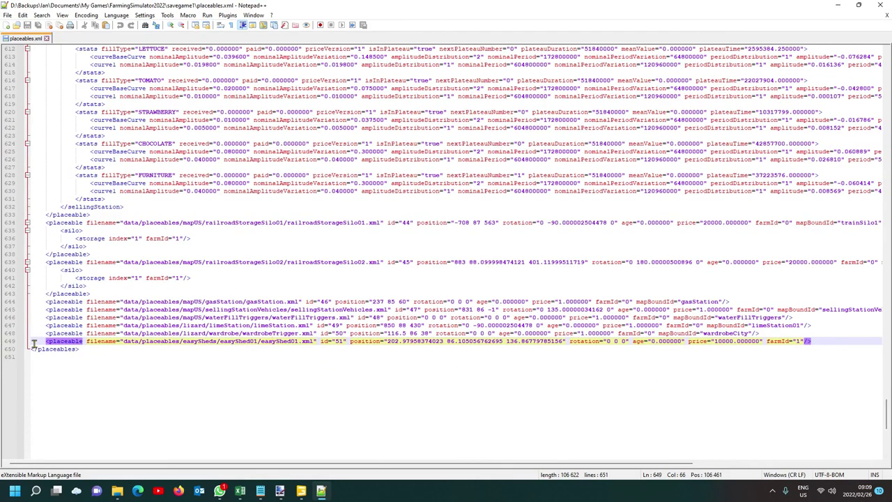
{"action": "left_click", "coordinate": [60, 342]}
{"action": "left_click", "coordinate": [6, 344]}
{"action": "key", "text": "ctrl+c"}
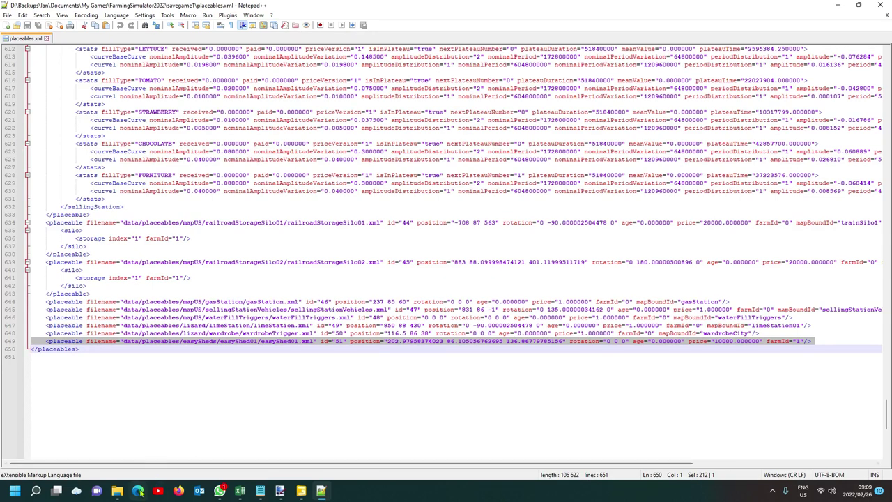
- Open the map's own placeables.xml from mods, ChakasRock, maps, mapUS
{"action": "left_click", "coordinate": [117, 492]}
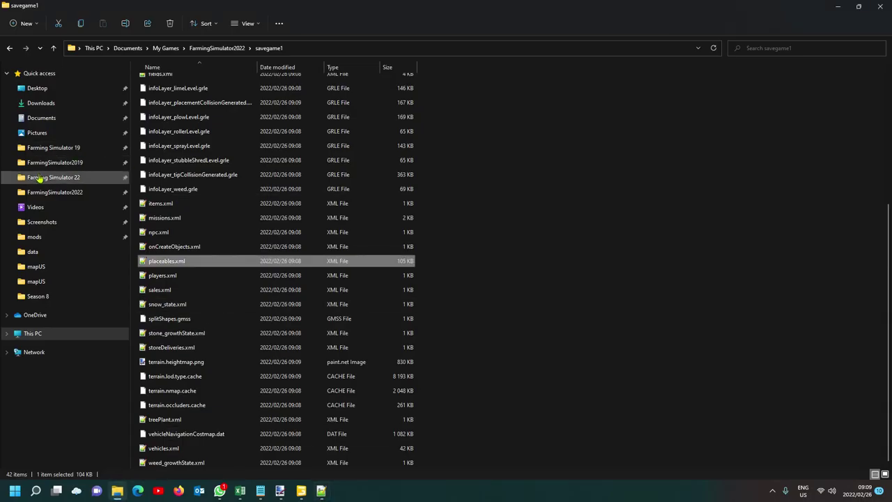
{"action": "left_click", "coordinate": [35, 237]}
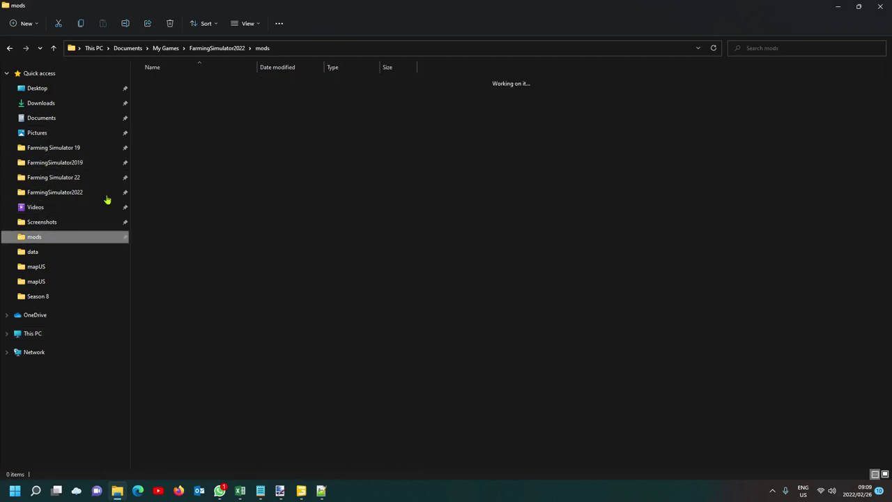
{"action": "double_click", "coordinate": [186, 82]}
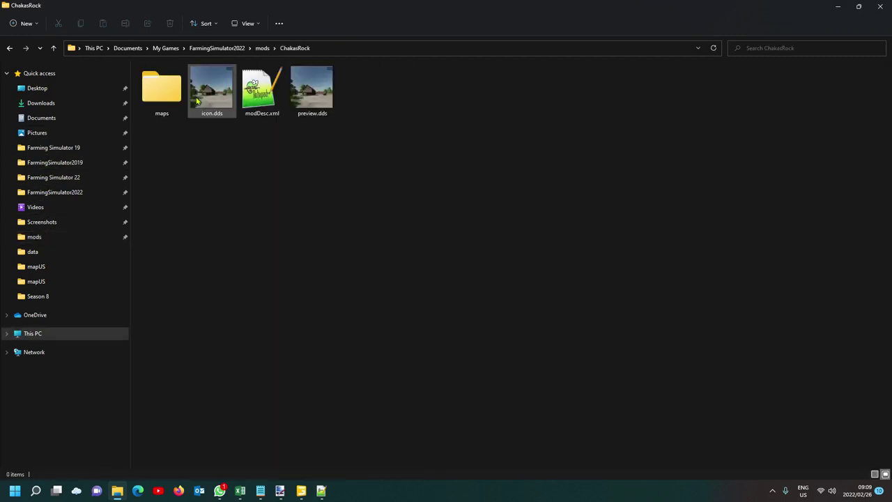
{"action": "double_click", "coordinate": [162, 89]}
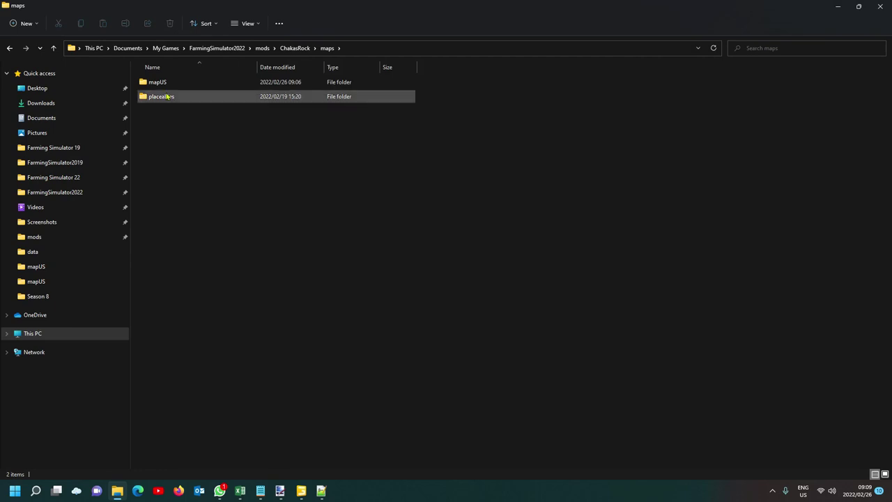
{"action": "double_click", "coordinate": [165, 84]}
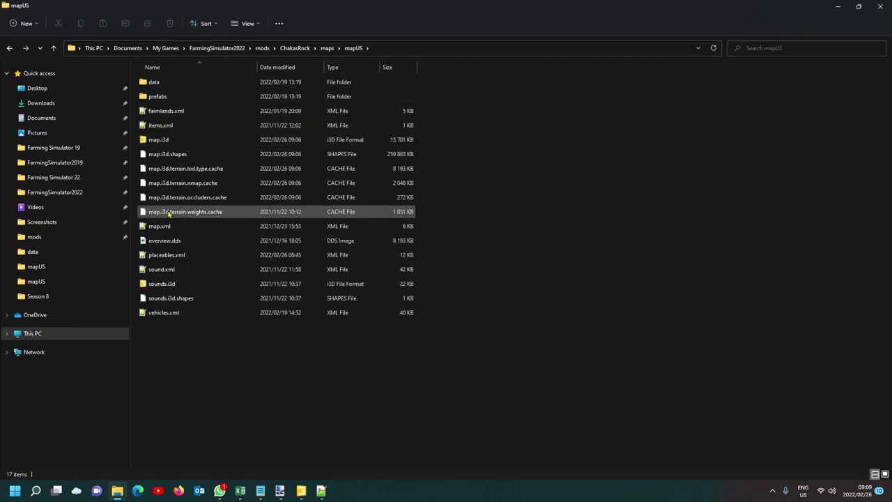
{"action": "double_click", "coordinate": [178, 255]}
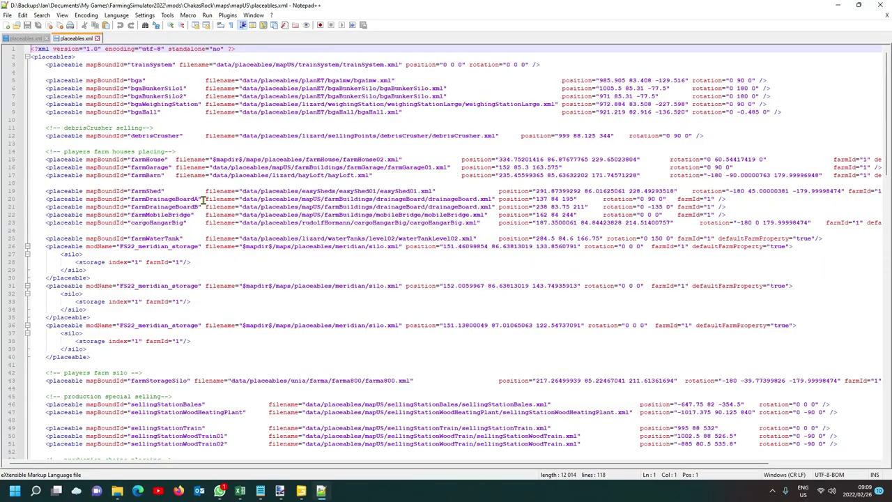
- Paste the copied easyShed01 line below the last placeable entry, after the FS22_1970sCowshed block, leaving a blank line between them
{"action": "scroll", "coordinate": [203, 200], "scroll_direction": "down", "scroll_amount": 20}
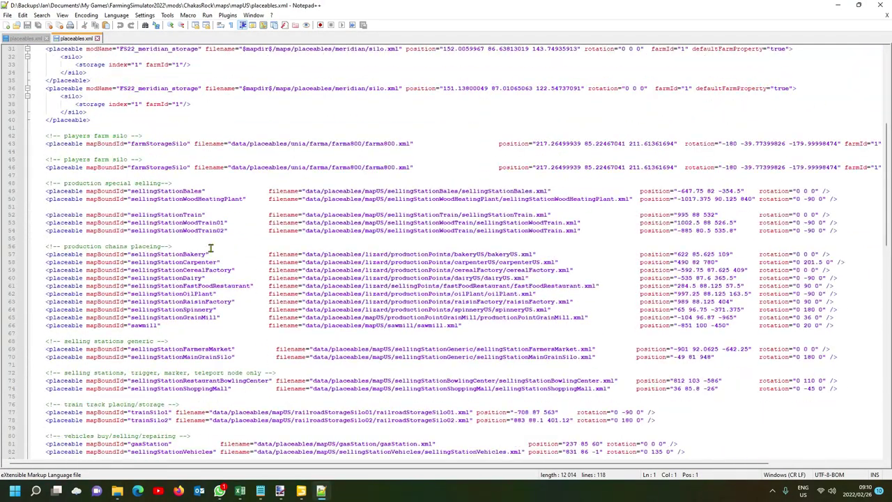
{"action": "scroll", "coordinate": [174, 390], "scroll_direction": "down", "scroll_amount": 4}
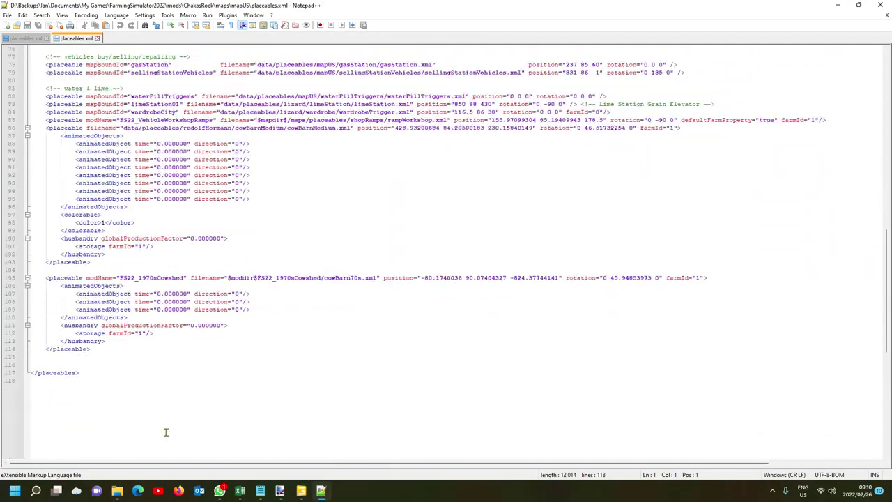
{"action": "left_click", "coordinate": [117, 350]}
{"action": "key", "text": "Down"}
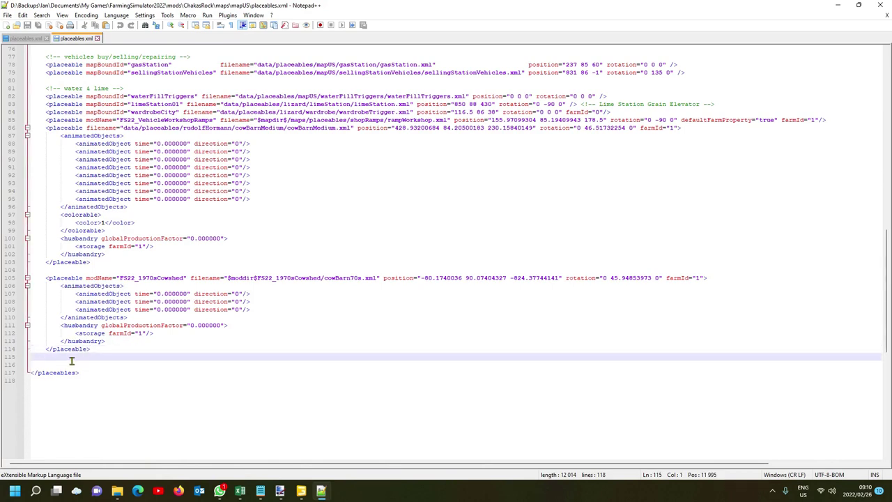
{"action": "key", "text": "Return"}
{"action": "key", "text": "ctrl+v"}
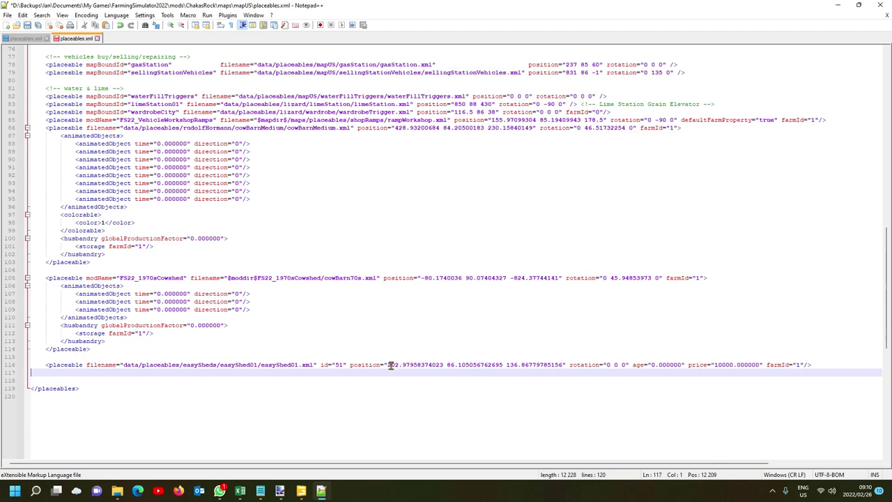
- Remove the id, age and price attributes and the surplus space from the pasted easyShed01 line
{"action": "left_click", "coordinate": [322, 366]}
{"action": "key", "text": "Delete"}
{"action": "key", "text": "Delete"}
{"action": "key", "text": "Delete"}
{"action": "key", "text": "Delete"}
{"action": "key", "text": "Delete"}
{"action": "key", "text": "Delete"}
{"action": "key", "text": "Delete"}
{"action": "key", "text": "Delete"}
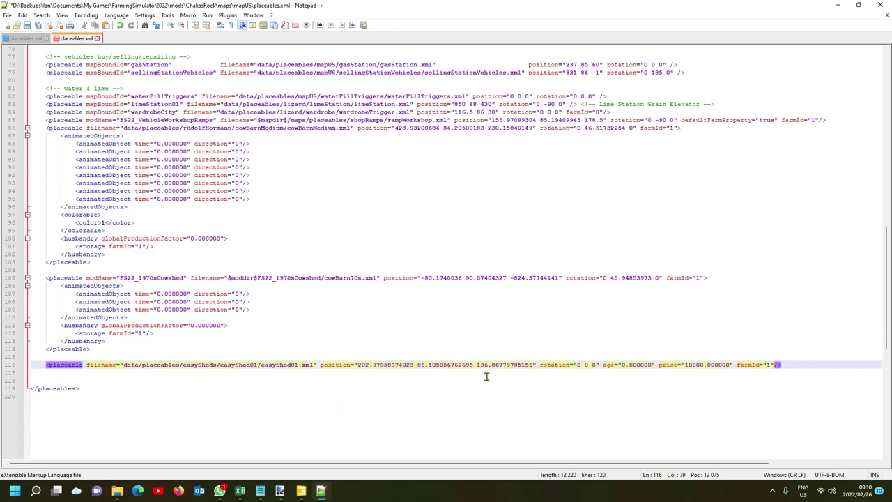
{"action": "left_click_drag", "start_coordinate": [608, 364], "coordinate": [735, 365]}
{"action": "key", "text": "Delete"}
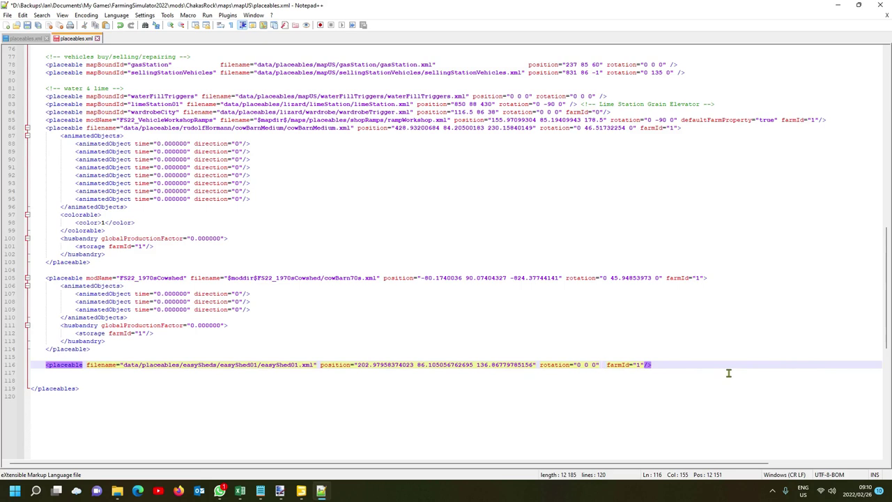
{"action": "key", "text": "Delete"}
- Copy defaultFarmProperty="true" from the FS22_VehicleWorkshopRamps line and insert it before farmId in the easyShed01 line
{"action": "left_click", "coordinate": [683, 120]}
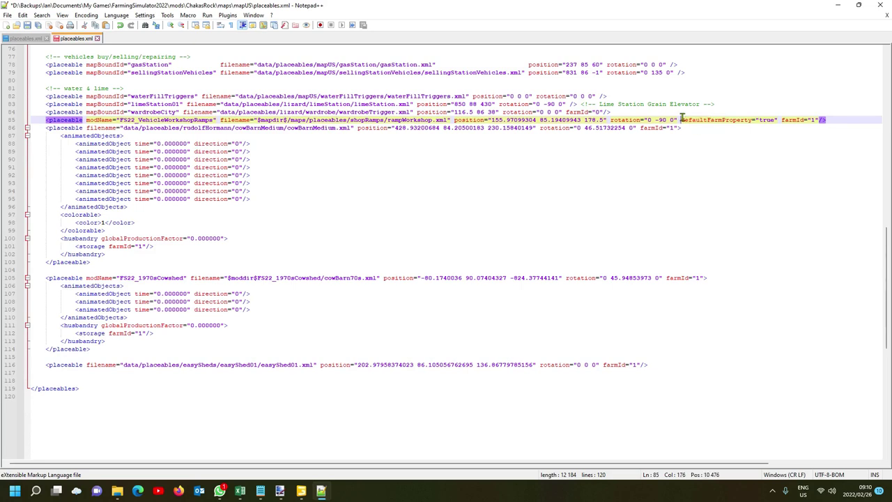
{"action": "left_click_drag", "start_coordinate": [681, 119], "coordinate": [779, 120]}
{"action": "key", "text": "ctrl+c"}
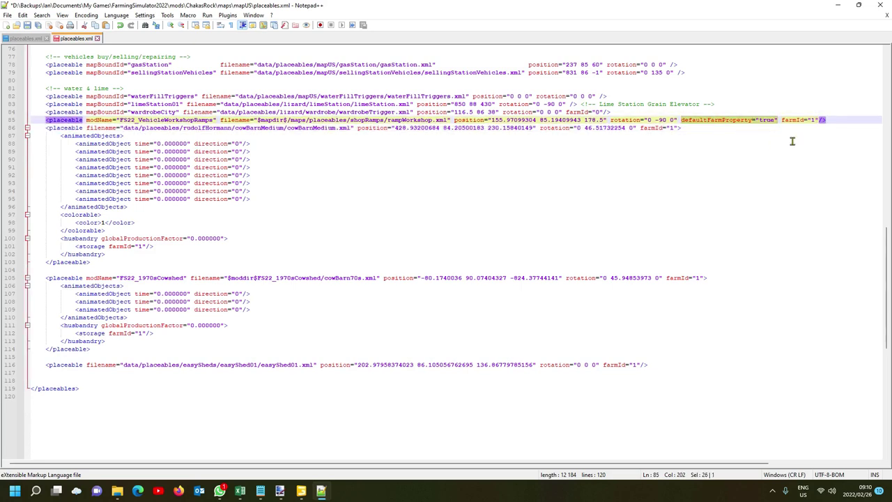
{"action": "left_click", "coordinate": [603, 365]}
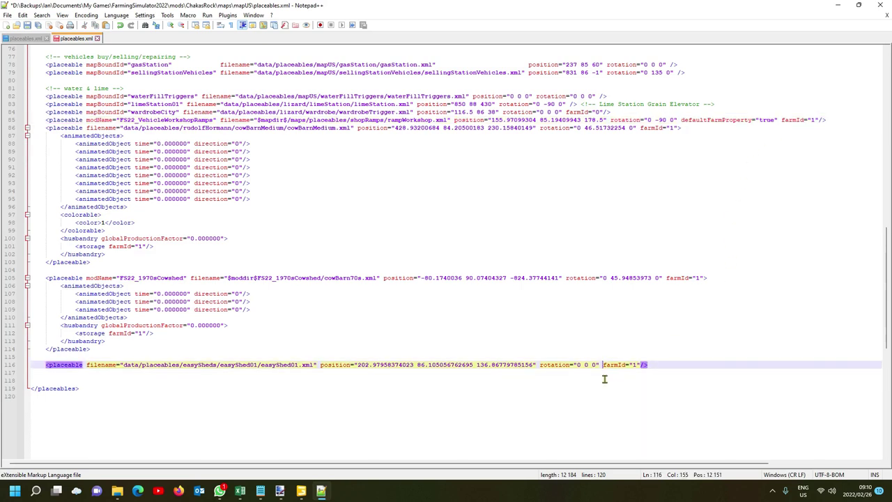
{"action": "key", "text": "ctrl+v"}
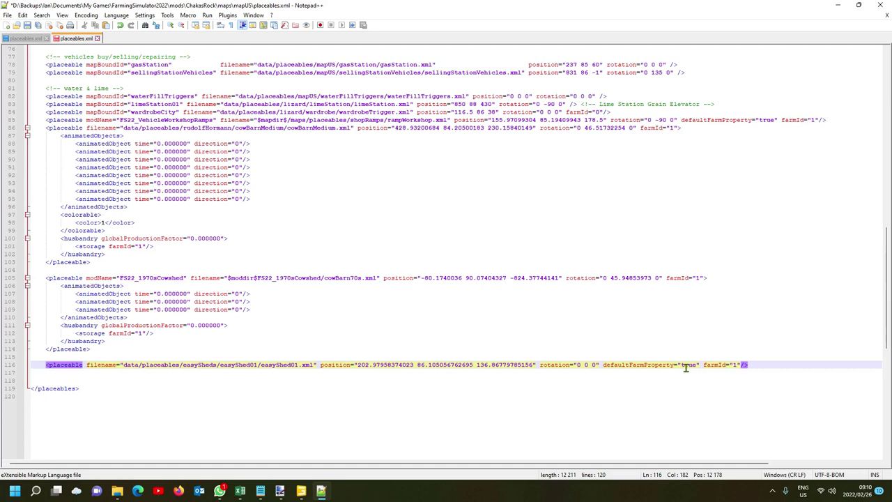
- Delete one surplus blank line between the easyShed01 line and the closing placeables tag
{"action": "left_click", "coordinate": [44, 373]}
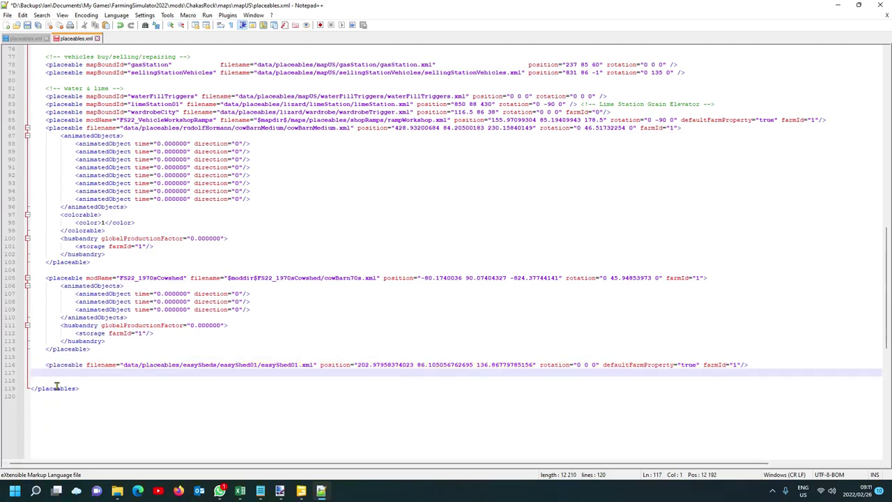
{"action": "key", "text": "Delete"}
{"action": "left_click", "coordinate": [221, 365]}
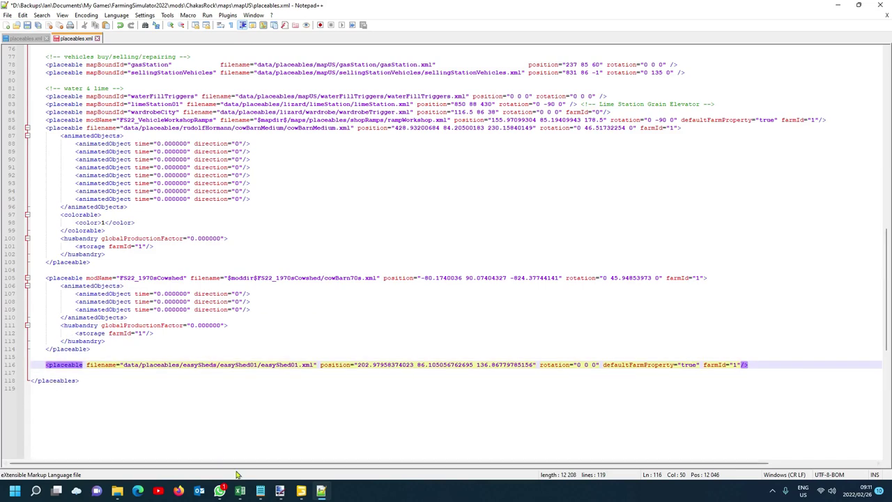
- Switch to GIANTS Editor and copy the translation of the easyShed01 placeholder
{"action": "mouse_move", "coordinate": [301, 491]}
{"action": "left_click", "coordinate": [308, 457]}
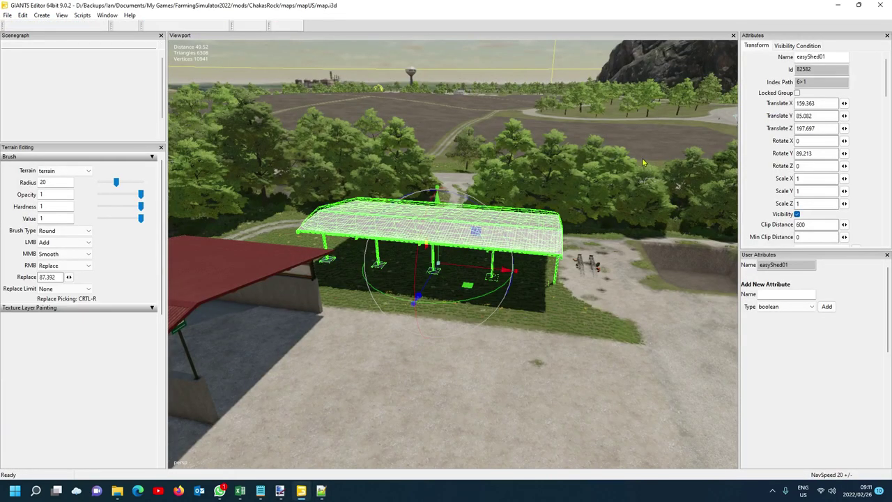
{"action": "left_click", "coordinate": [827, 103]}
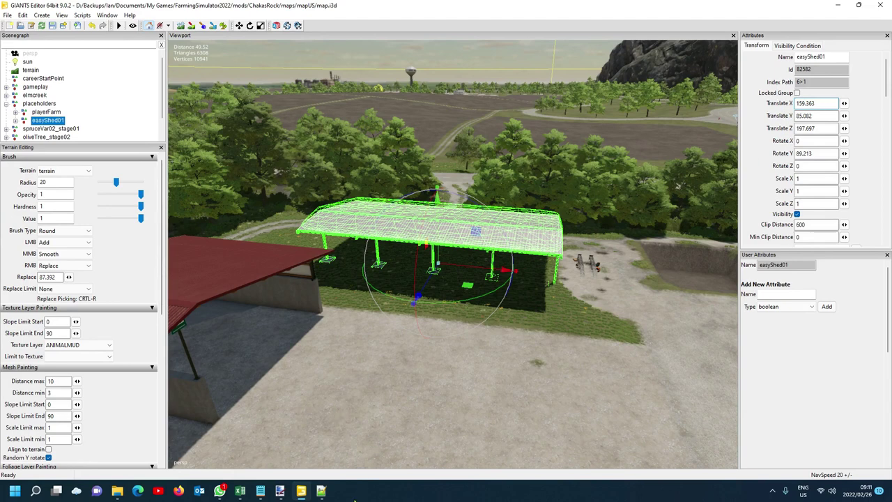
- In Notepad++, close the savegame's placeables.xml and set the easyShed01 position in the map file to "159.36300659 85.08200073 197.6973877"
{"action": "left_click", "coordinate": [321, 492]}
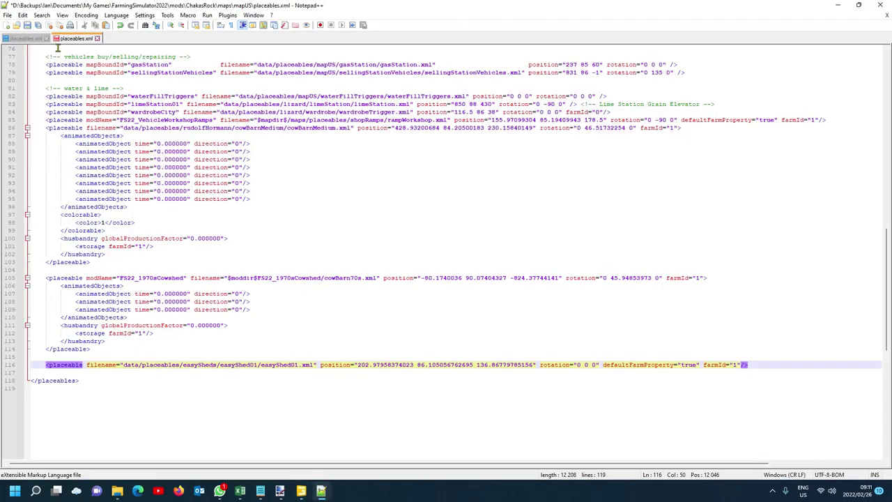
{"action": "left_click", "coordinate": [33, 39]}
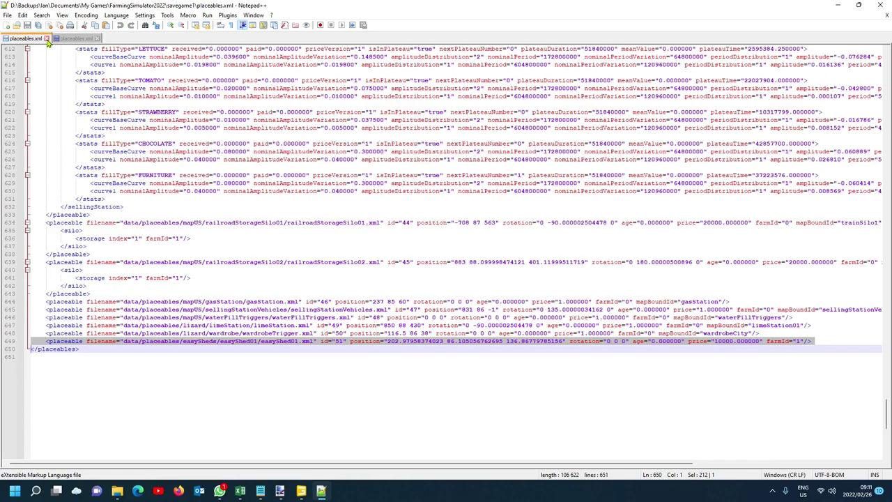
{"action": "left_click", "coordinate": [47, 39]}
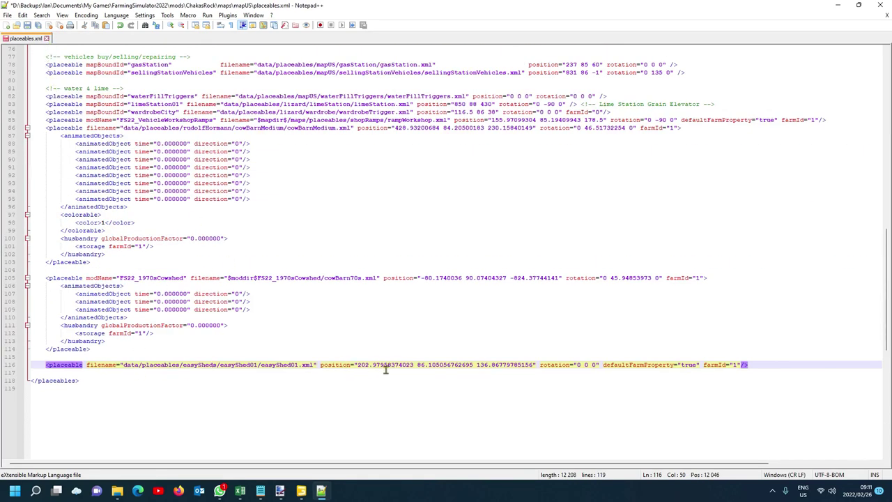
{"action": "left_click_drag", "start_coordinate": [358, 365], "coordinate": [530, 365]}
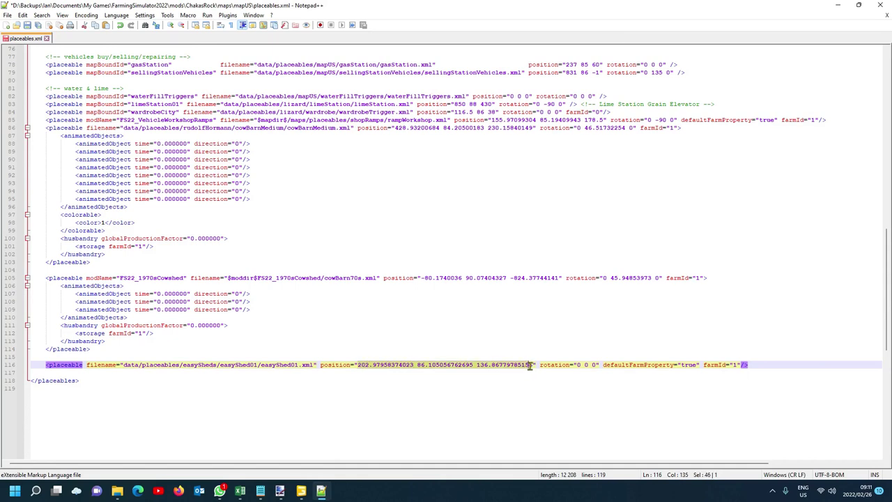
{"action": "type", "text": "159.36300659 85.08200073 197.6973877"}
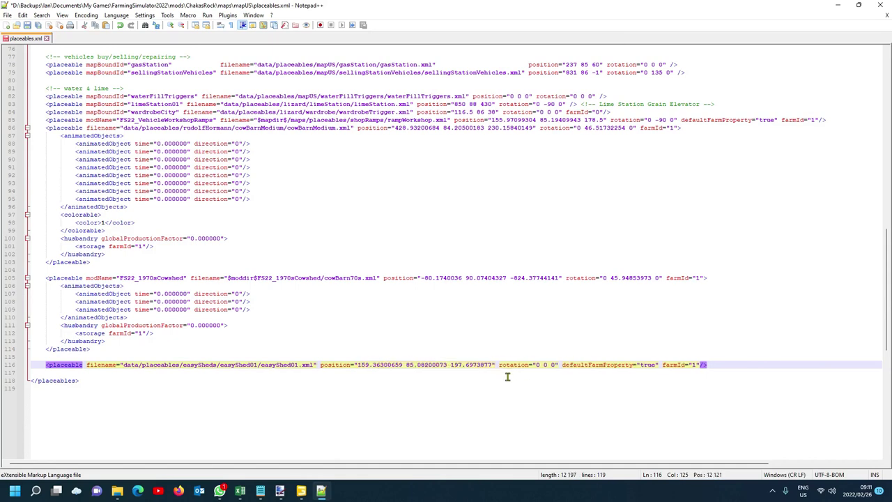
- Copy the easyShed01 placeholder's rotation from GIANTS Editor and set the shed's rotation in Notepad++ to "0 89.21263885 0.0000173"
{"action": "left_click", "coordinate": [301, 493]}
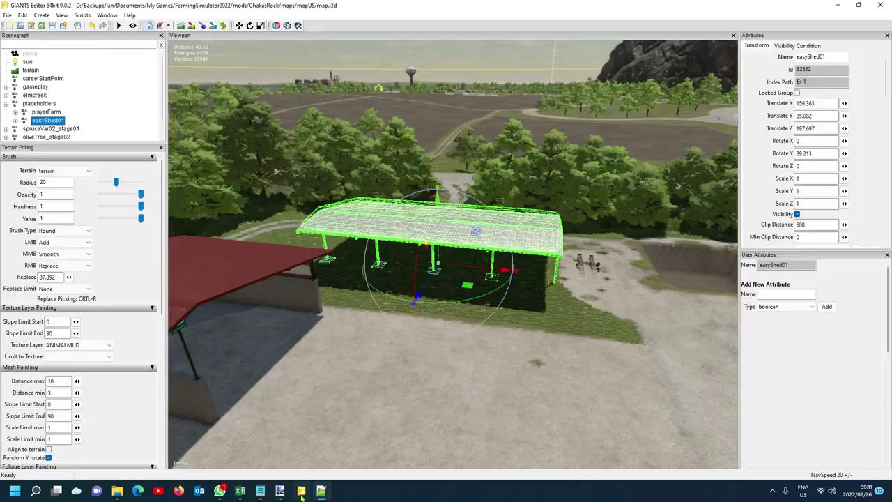
{"action": "left_click", "coordinate": [816, 141]}
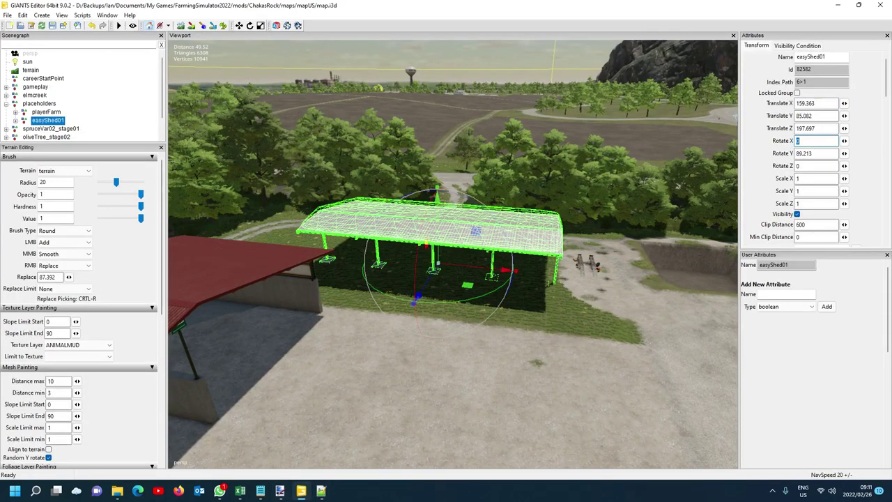
{"action": "left_click", "coordinate": [328, 493]}
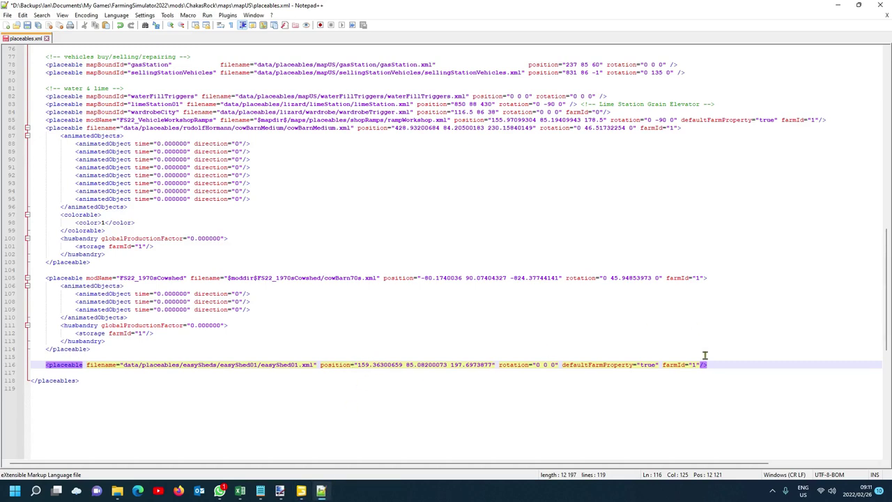
{"action": "left_click_drag", "start_coordinate": [537, 364], "coordinate": [550, 365]}
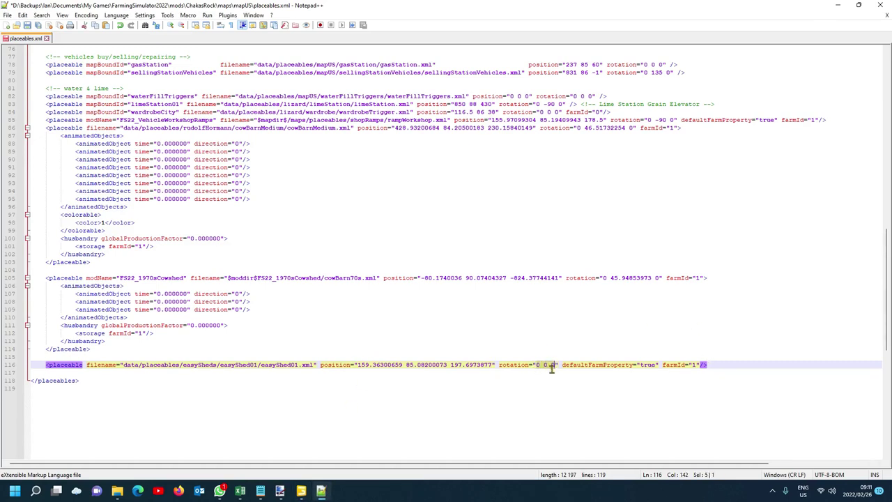
{"action": "type", "text": "0 89.21263885 0.0000173"}
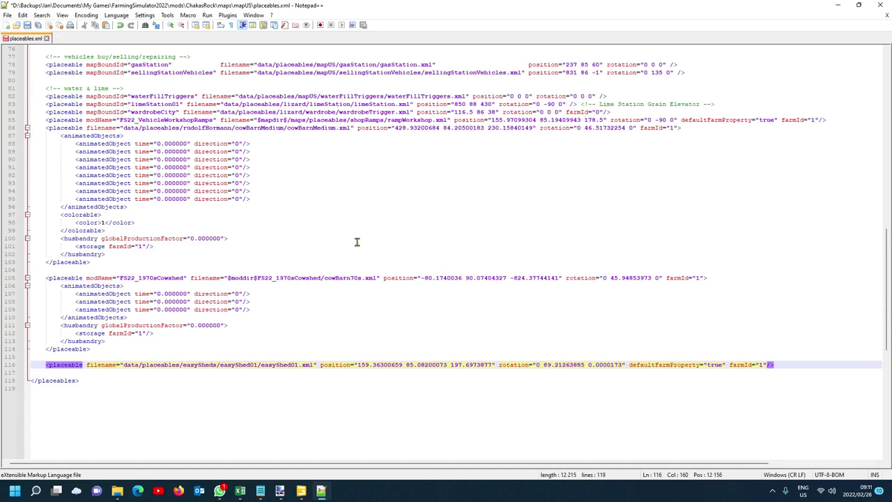
- Save the ChakasRock map's placeables.xml, close the file and exit Notepad++
{"action": "left_click", "coordinate": [27, 25]}
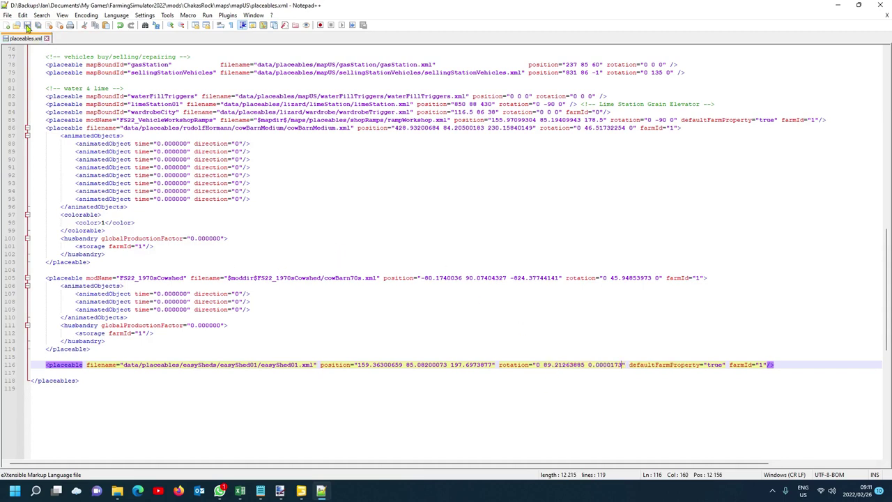
{"action": "left_click", "coordinate": [888, 18]}
{"action": "left_click", "coordinate": [881, 5]}
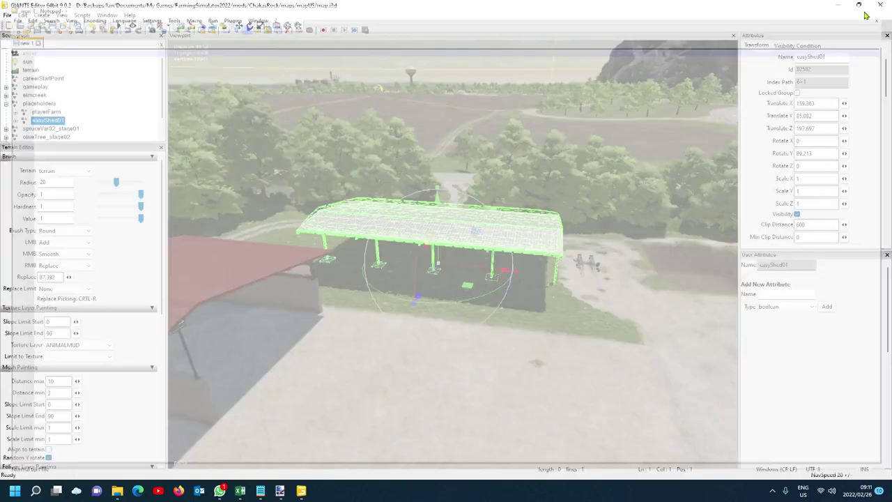
- In GIANTS Editor, check easyShed01 inside the placeholders group, save map.i3d and clear the selection
{"action": "left_click", "coordinate": [122, 103]}
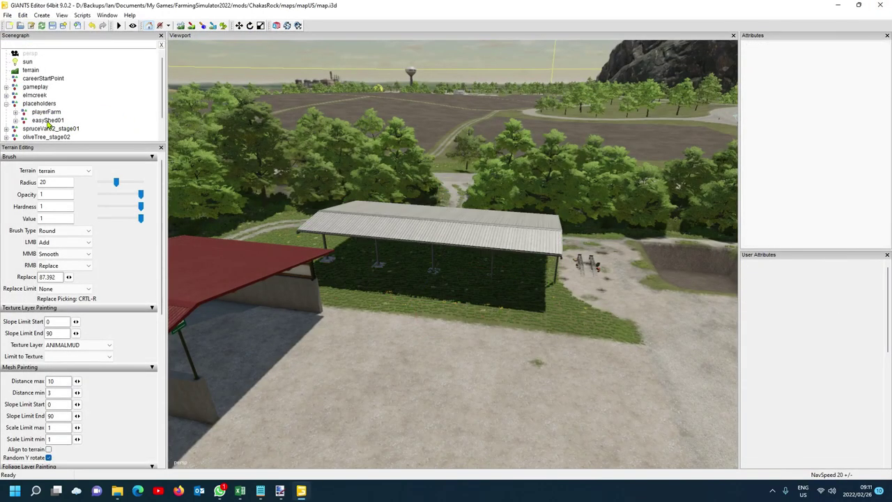
{"action": "left_click", "coordinate": [49, 121]}
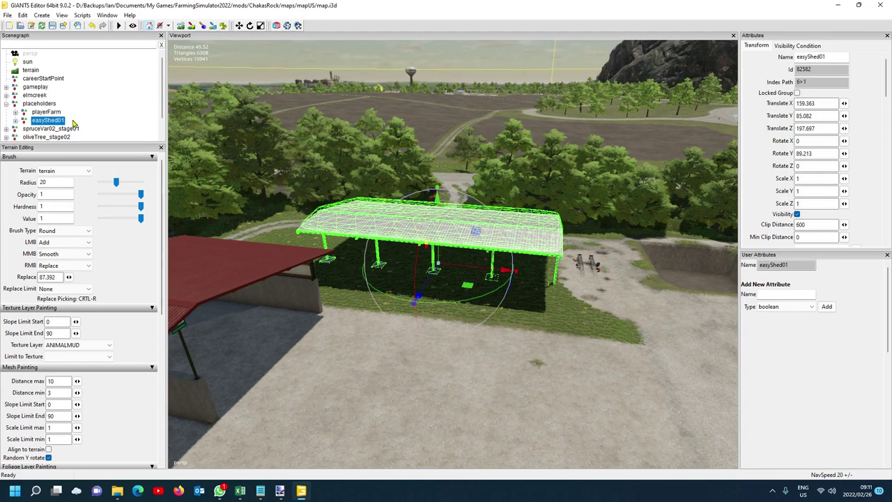
{"action": "left_click", "coordinate": [35, 105]}
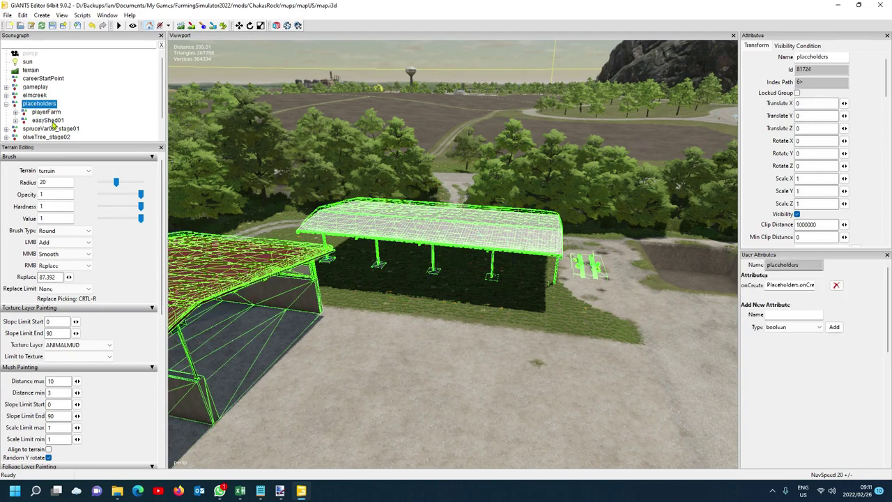
{"action": "left_click", "coordinate": [50, 121]}
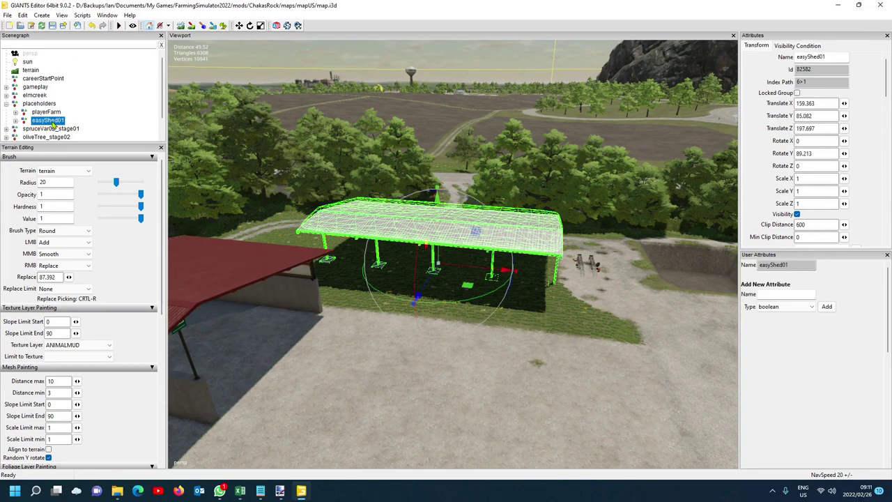
{"action": "left_click", "coordinate": [52, 25]}
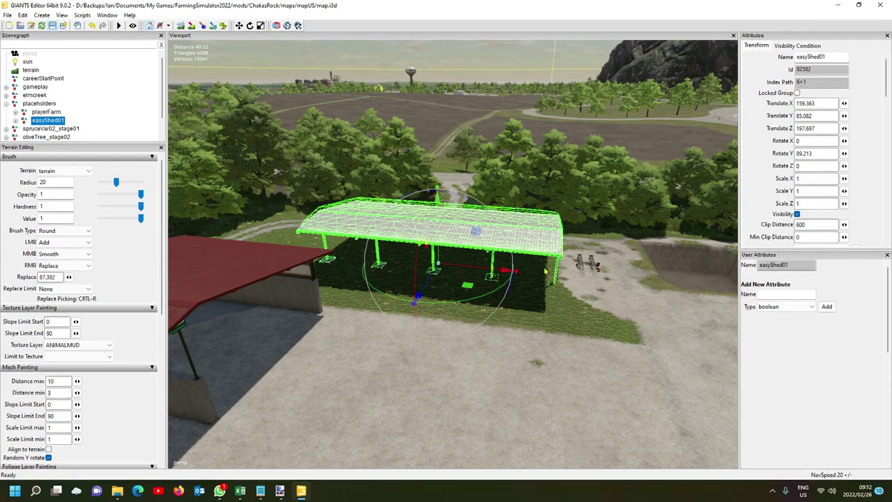
{"action": "left_click", "coordinate": [101, 108]}
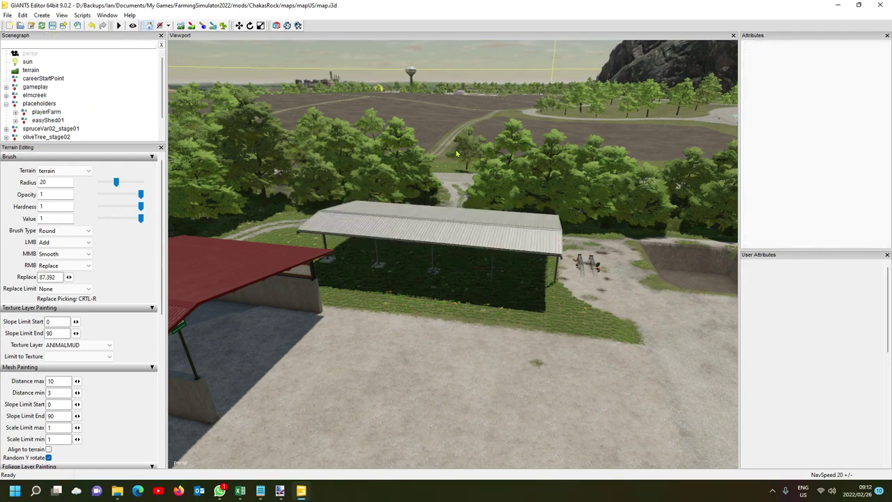
- Launch Farming Simulator 22 through the Steam client running in the background
{"action": "left_click", "coordinate": [772, 491]}
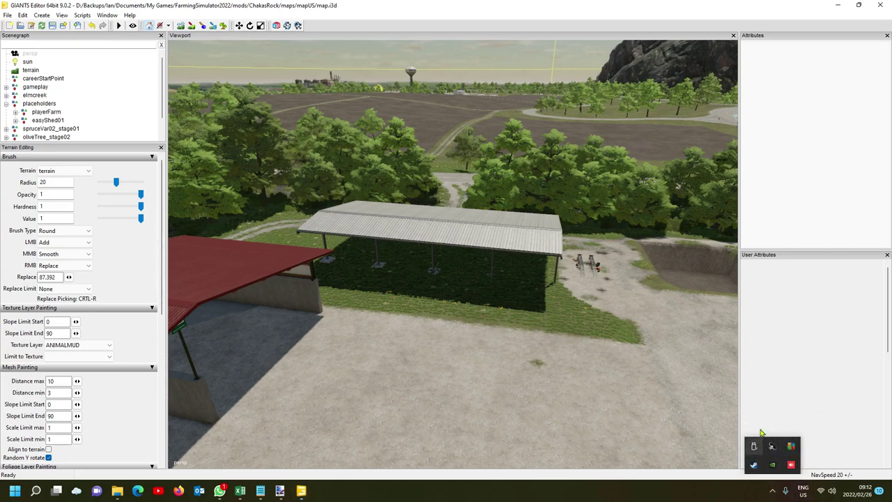
{"action": "right_click", "coordinate": [754, 464]}
{"action": "left_click", "coordinate": [778, 331]}
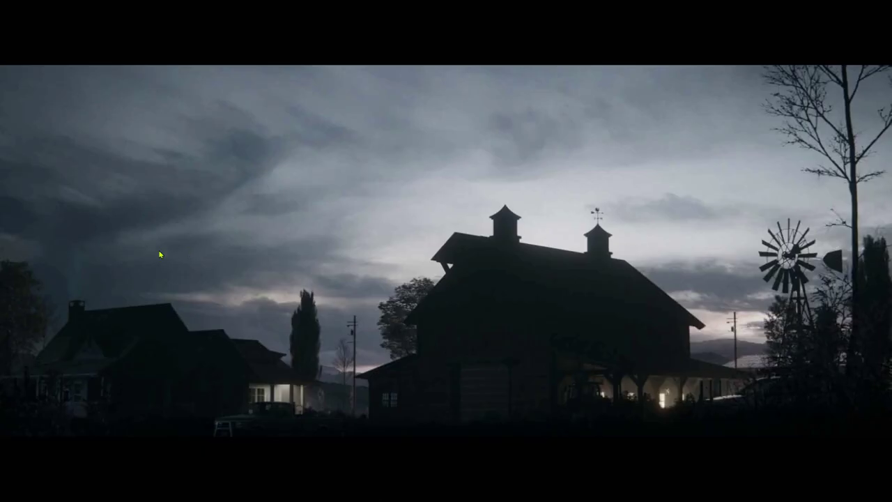
- Skip the intro video, open the career game saves and delete Game save 1
{"action": "key", "text": "Escape"}
{"action": "left_click", "coordinate": [98, 297]}
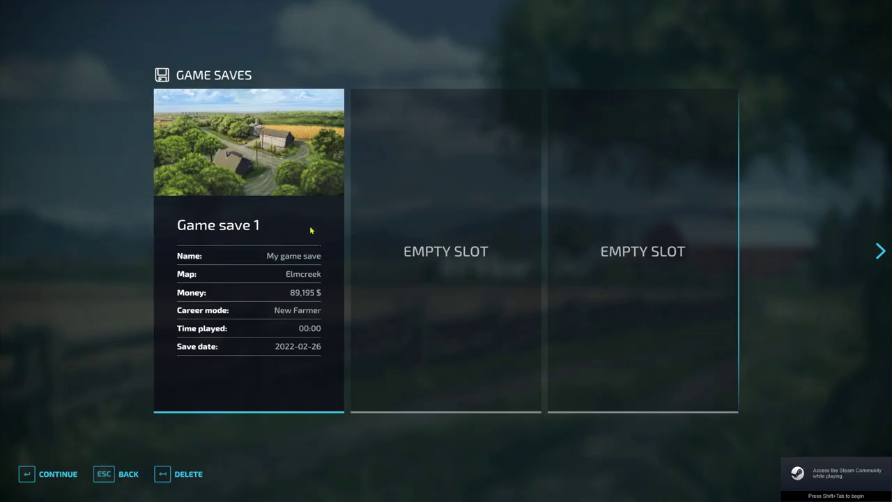
{"action": "left_click", "coordinate": [186, 474]}
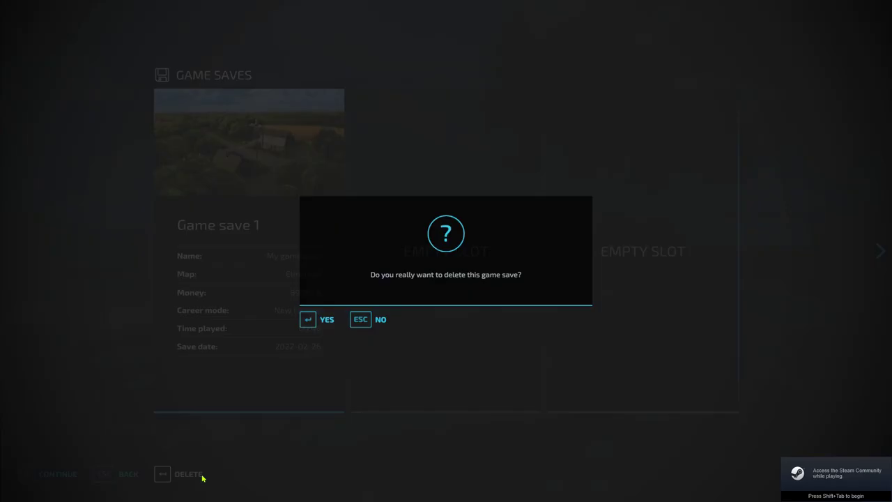
{"action": "left_click", "coordinate": [313, 319]}
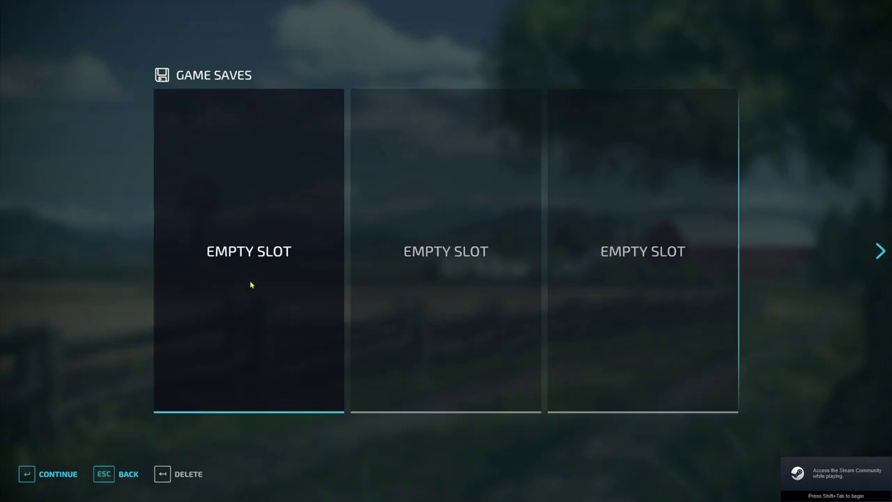
- Start a New Farmer career in an empty slot on the Chakas Rock map, keeping the preselected mods
{"action": "left_click", "coordinate": [475, 296]}
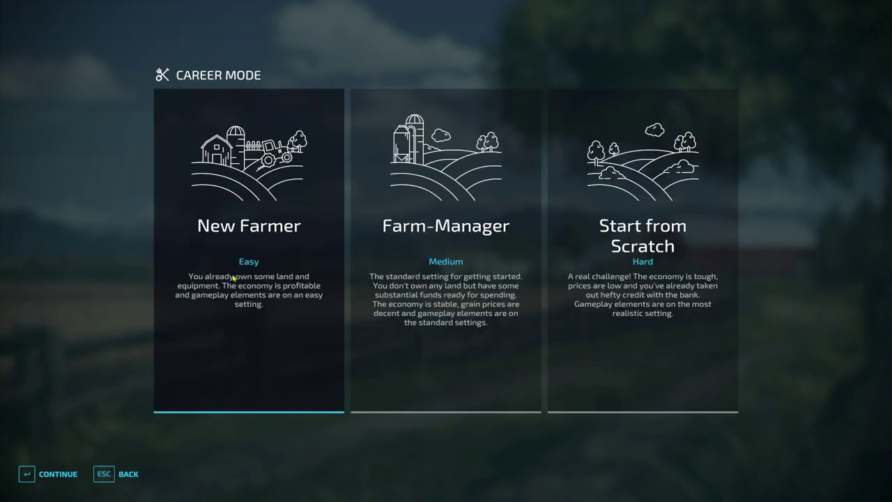
{"action": "left_click", "coordinate": [234, 327]}
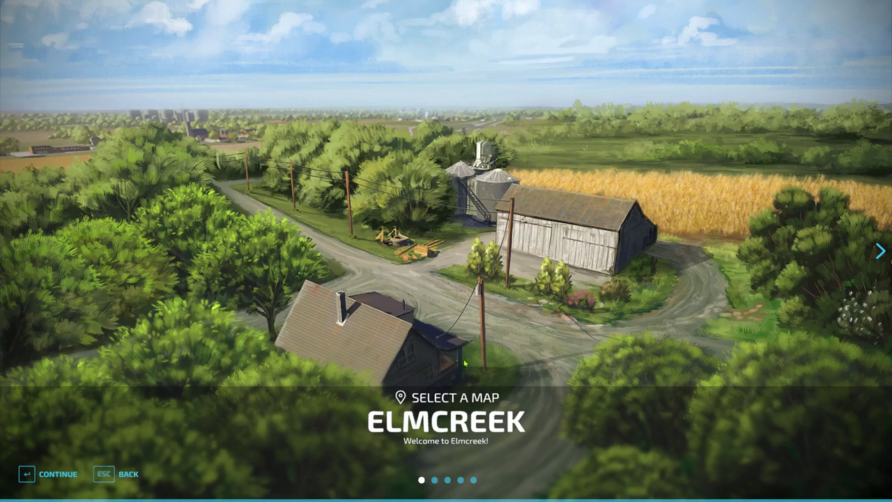
{"action": "scroll", "coordinate": [259, 396], "scroll_direction": "down", "scroll_amount": 2}
{"action": "scroll", "coordinate": [260, 396], "scroll_direction": "down", "scroll_amount": 1}
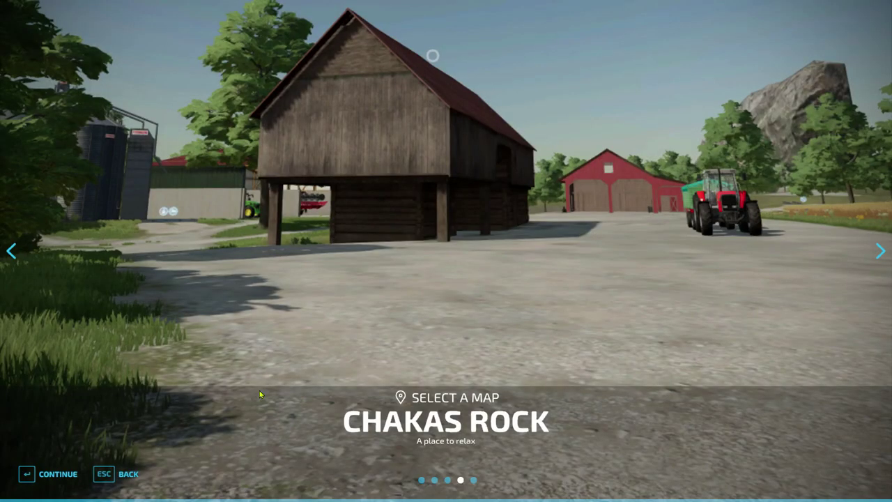
{"action": "left_click", "coordinate": [54, 479]}
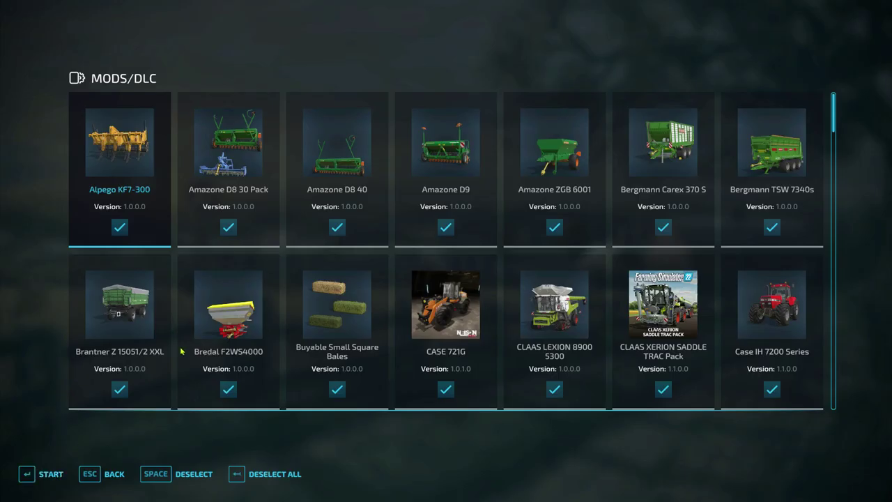
{"action": "left_click", "coordinate": [49, 474]}
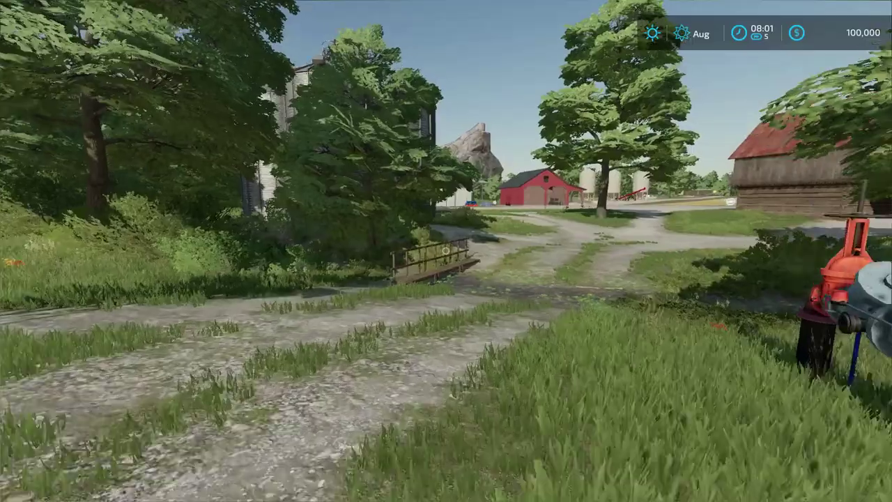
- Walk along the farm track to the yard and examine the placed easyShed01 beside the large machine shed
{"action": "key", "text": "w"}
{"action": "key", "text": "w"}
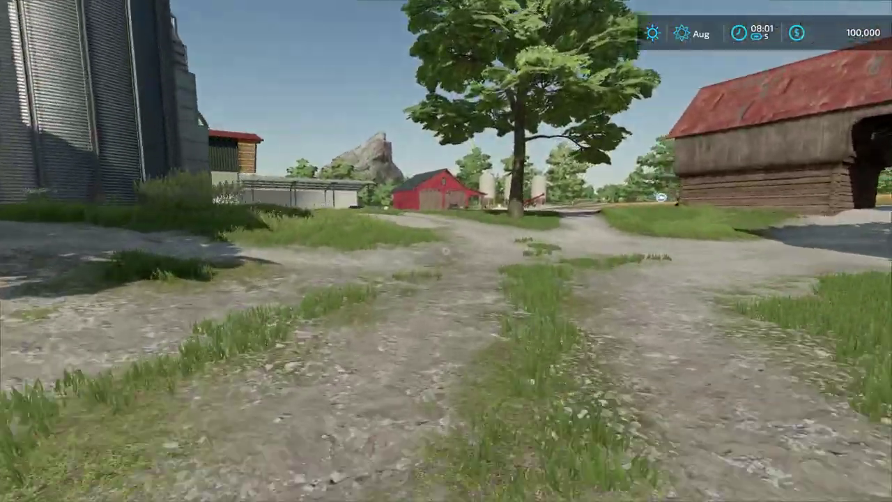
{"action": "key", "text": "w"}
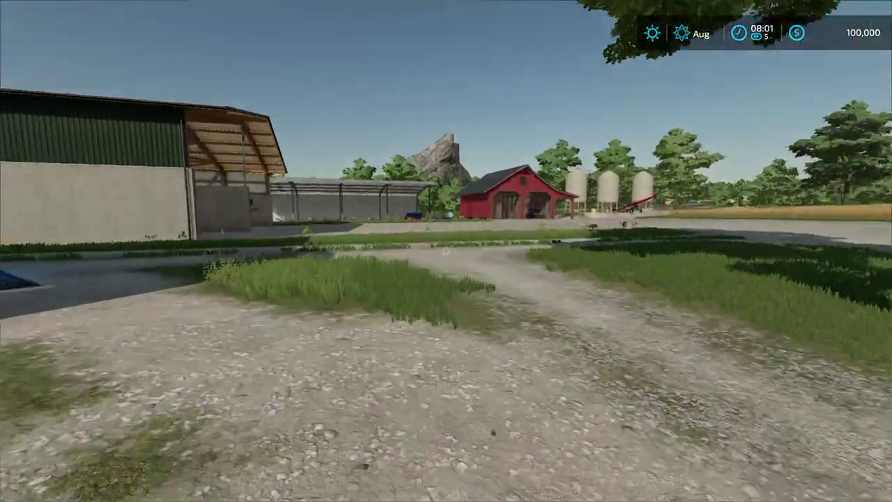
{"action": "key", "text": "w"}
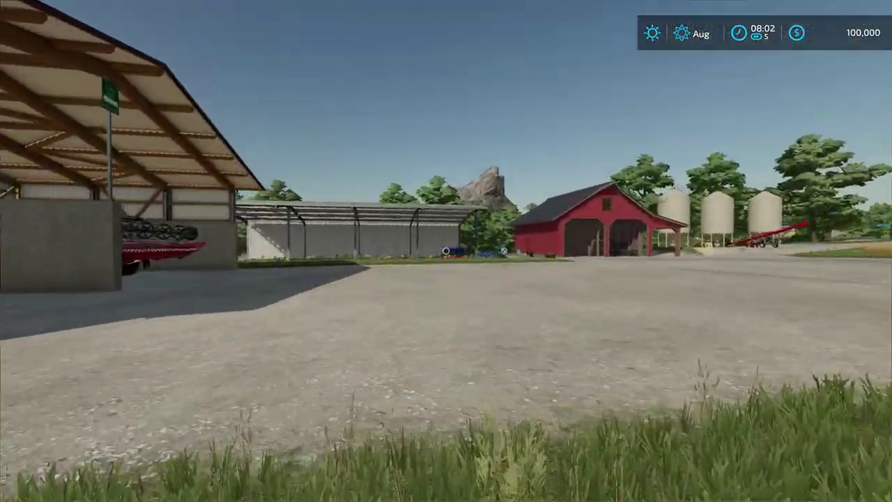
{"action": "key", "text": "w"}
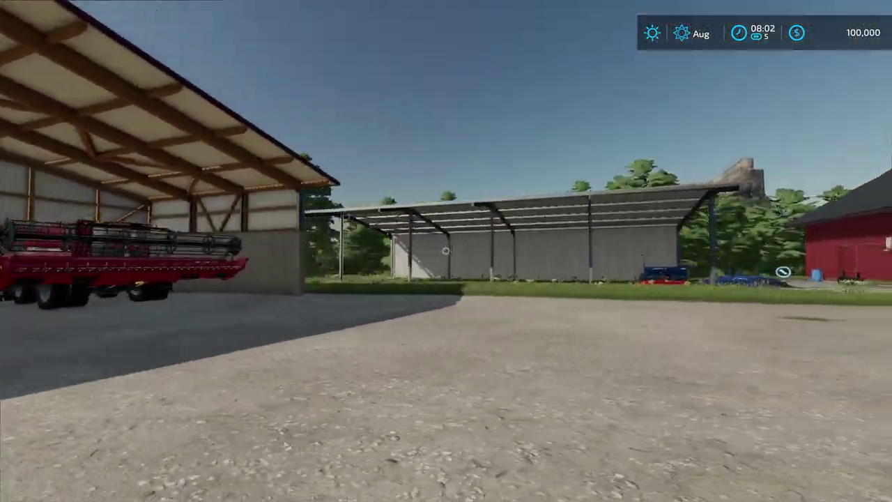
{"action": "key", "text": "s"}
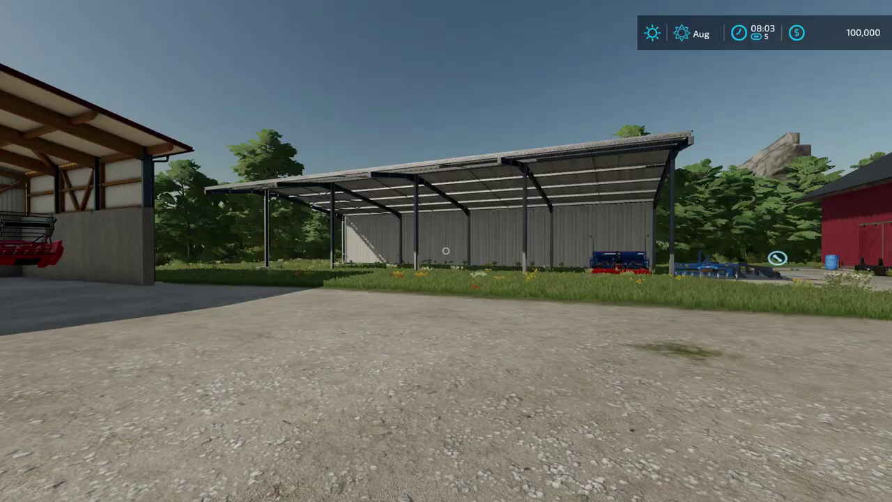
- Leave the running career without saving it and quit Farming Simulator 22 from its main menu
{"action": "key", "text": "Escape"}
{"action": "key", "text": "Escape"}
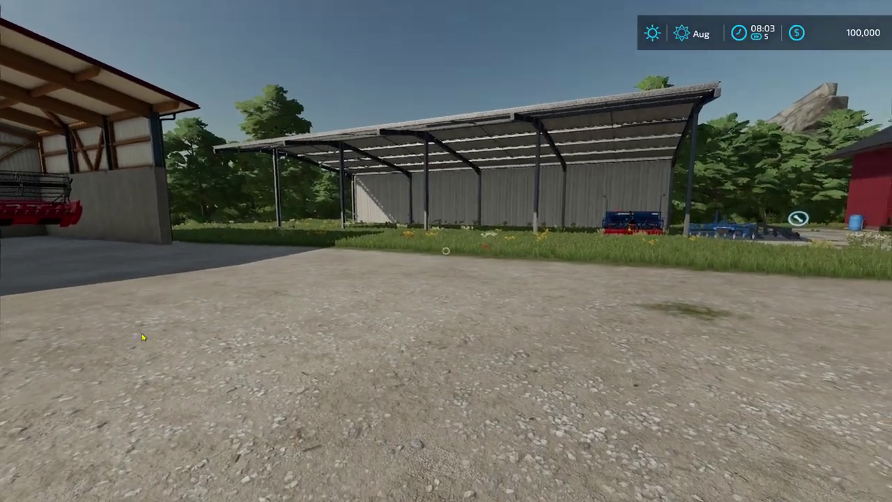
{"action": "key", "text": "Escape"}
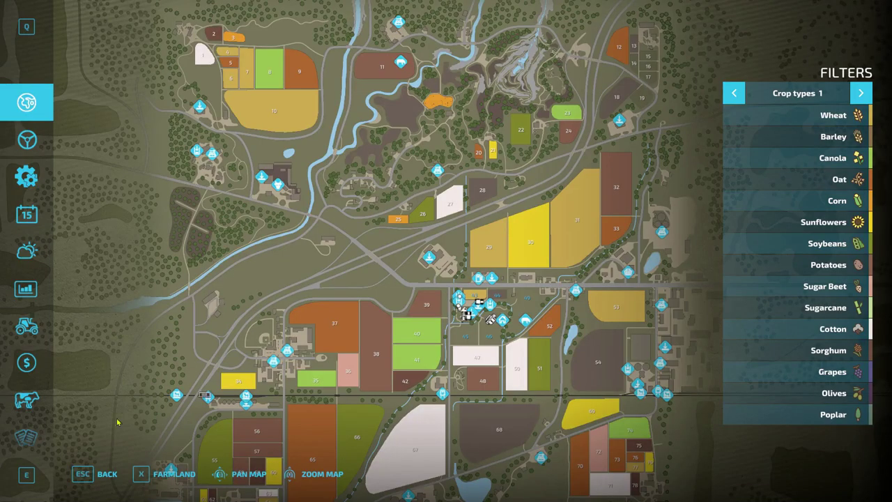
{"action": "left_click", "coordinate": [28, 433]}
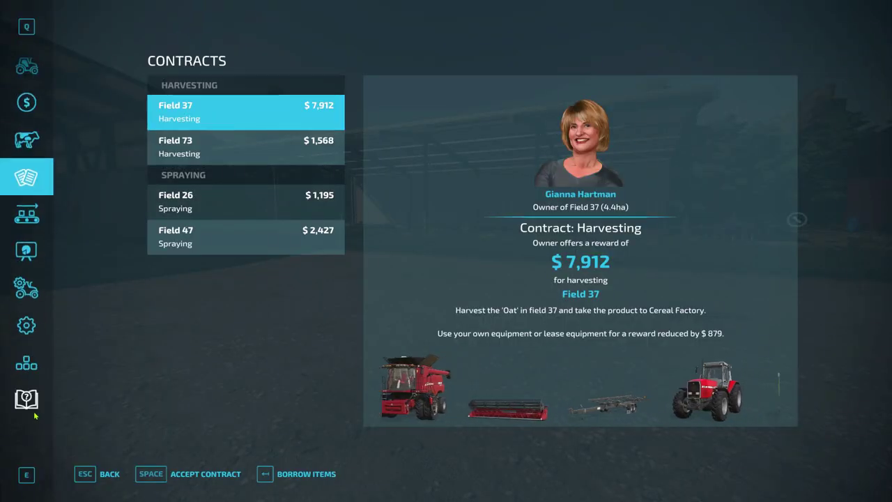
{"action": "left_click", "coordinate": [35, 415]}
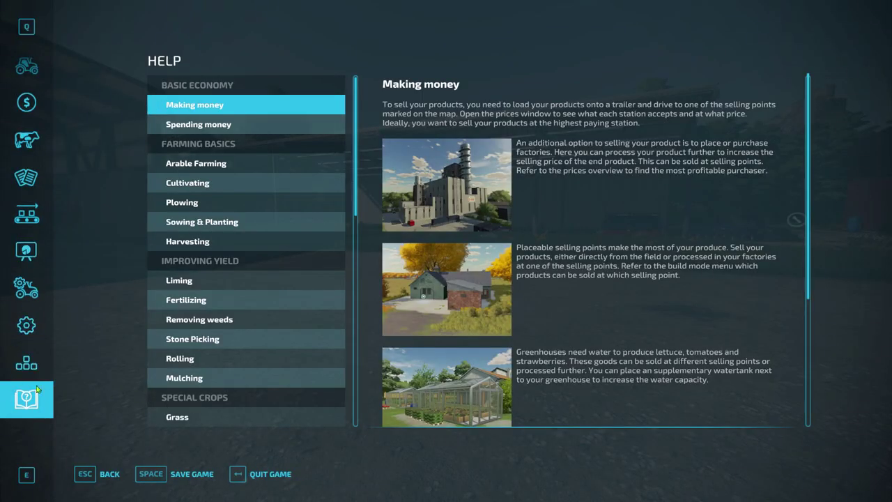
{"action": "left_click", "coordinate": [243, 472]}
{"action": "left_click", "coordinate": [327, 328]}
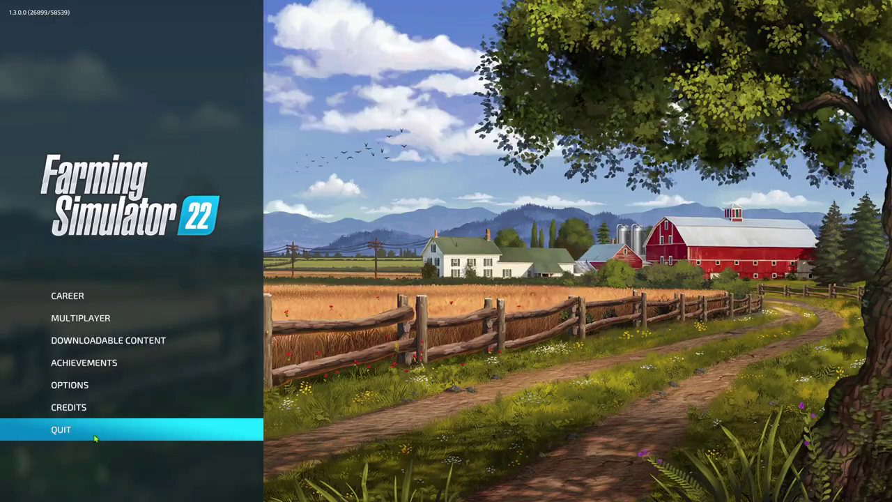
{"action": "left_click", "coordinate": [177, 431]}
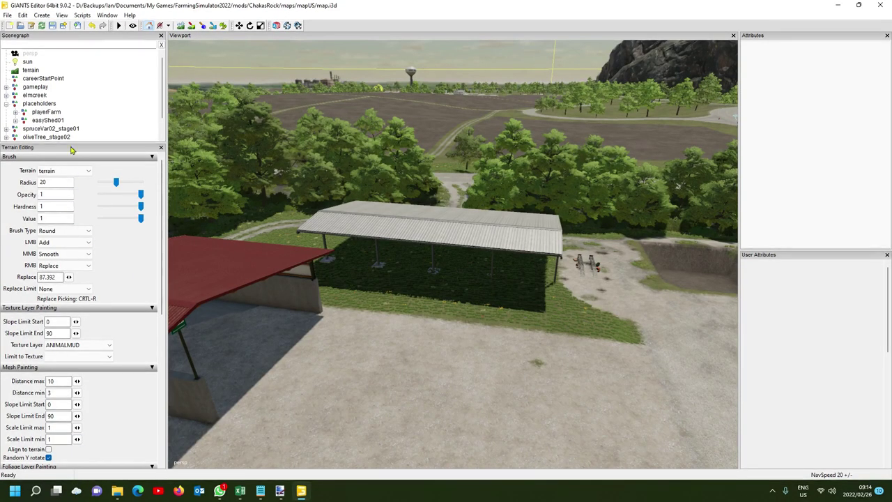
- Delete the easyShed01 placeholder from the placeholders group, save the map and close GIANTS Editor
{"action": "left_click", "coordinate": [52, 122]}
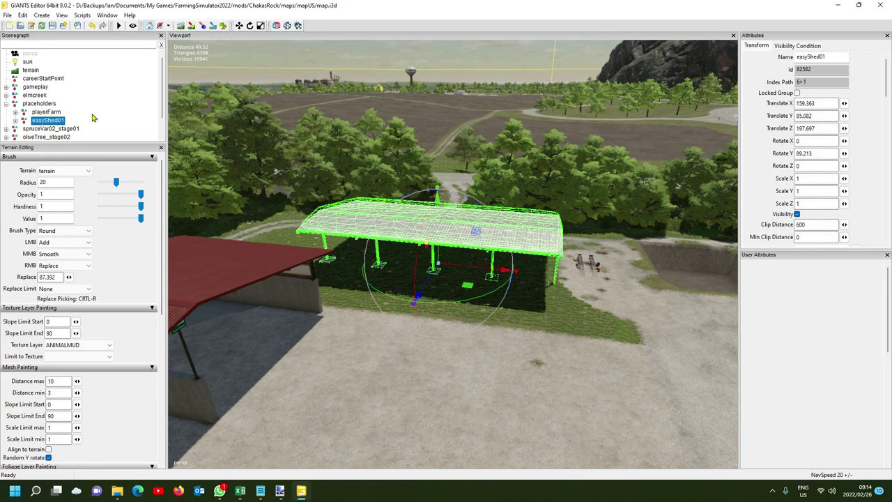
{"action": "key", "text": "Delete"}
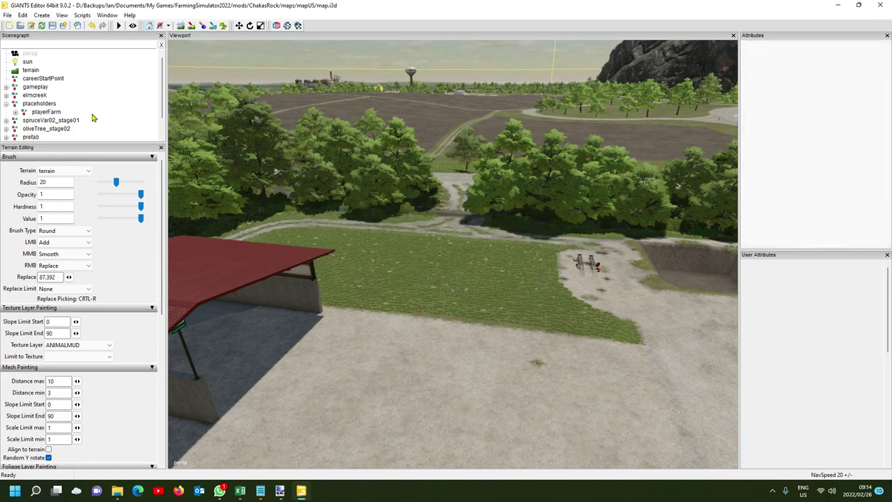
{"action": "left_click", "coordinate": [53, 26]}
{"action": "left_click", "coordinate": [882, 6]}
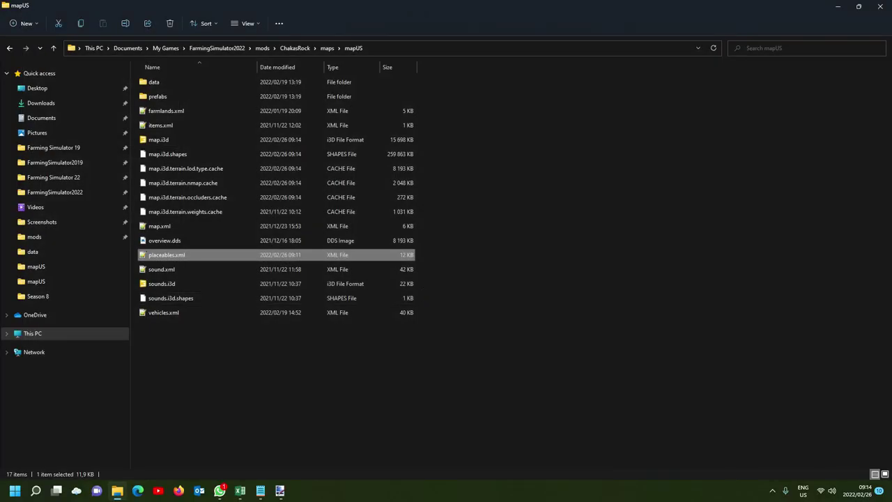
- Launch Farming Simulator 22 from Steam and skip the intro video
{"action": "left_click", "coordinate": [773, 492]}
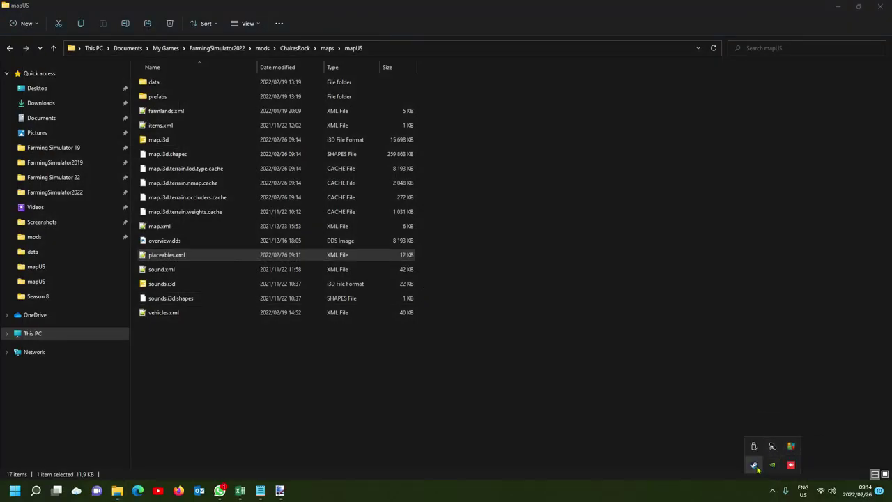
{"action": "right_click", "coordinate": [753, 464]}
{"action": "left_click", "coordinate": [777, 334]}
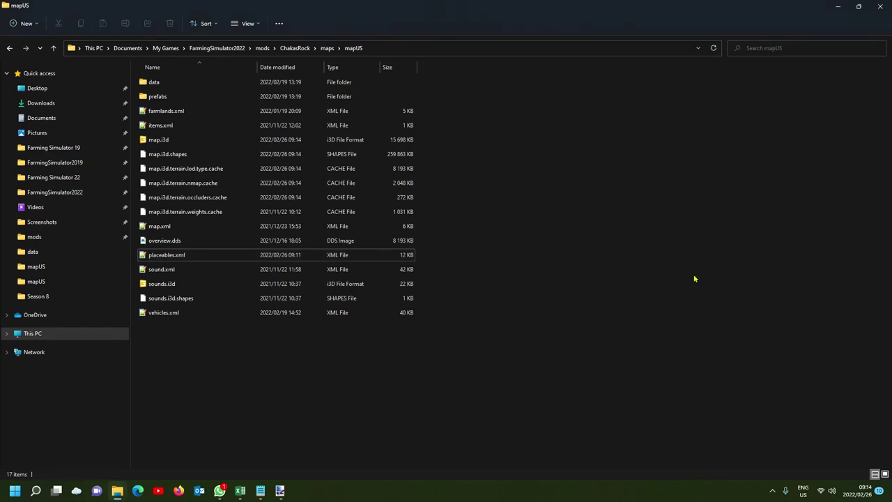
{"action": "left_click", "coordinate": [773, 492]}
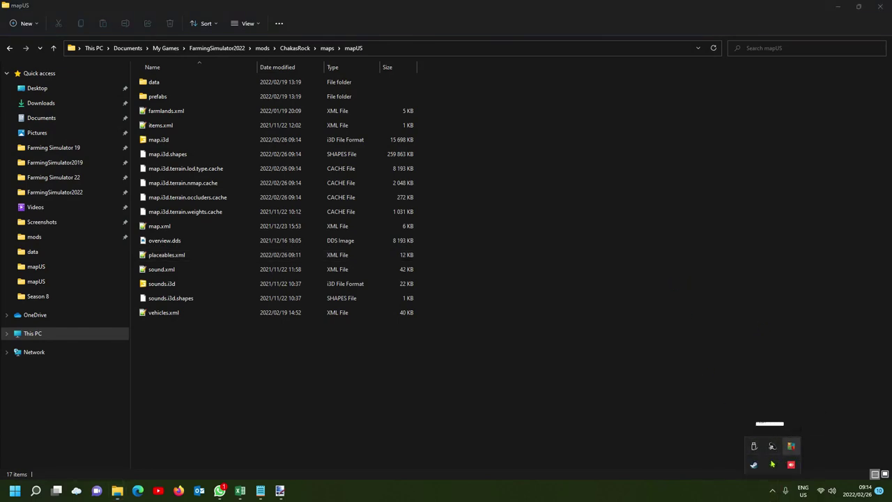
{"action": "right_click", "coordinate": [753, 464]}
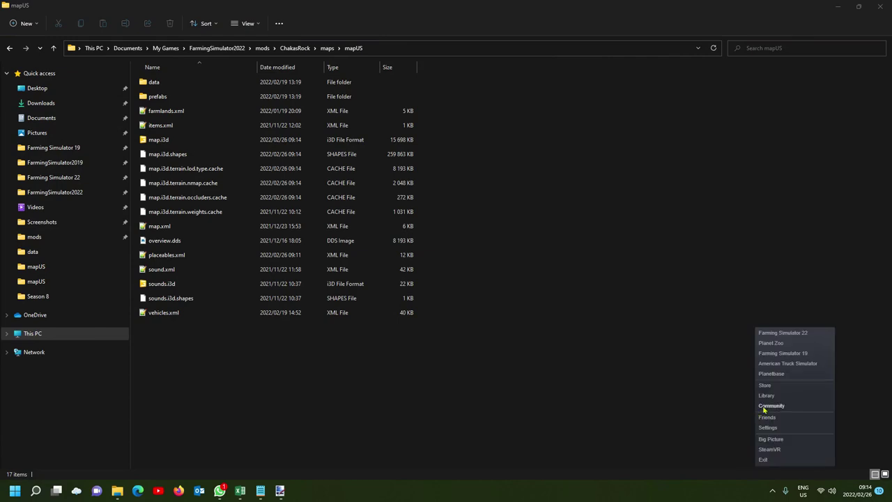
{"action": "left_click", "coordinate": [782, 333]}
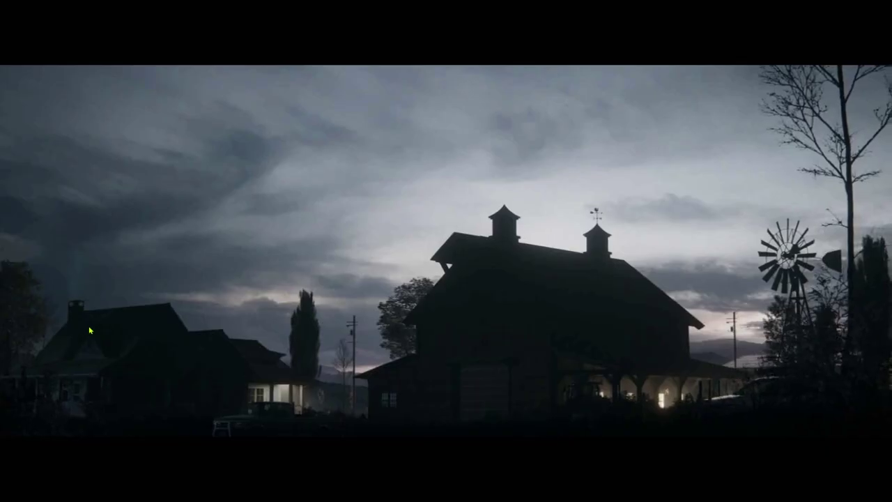
{"action": "left_click", "coordinate": [89, 326]}
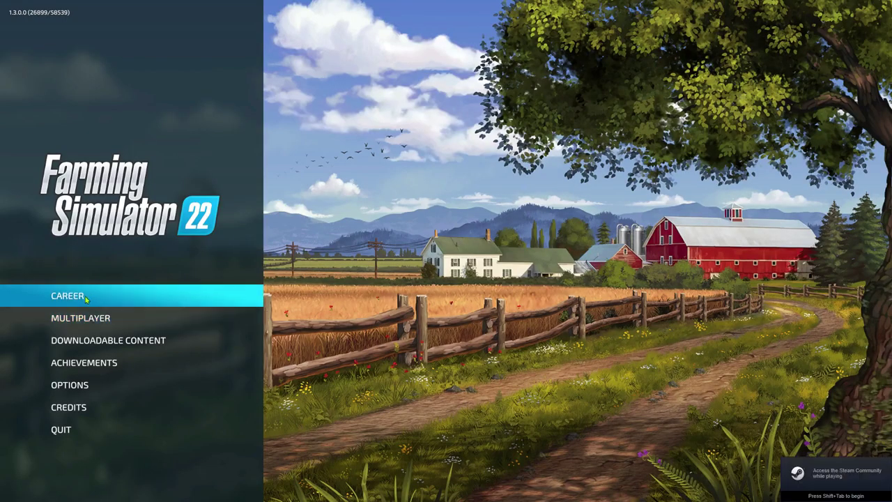
- Start a New Farmer career on the Chakas Rock map, keeping the preselected mods
{"action": "left_click", "coordinate": [230, 299]}
{"action": "left_click", "coordinate": [441, 305]}
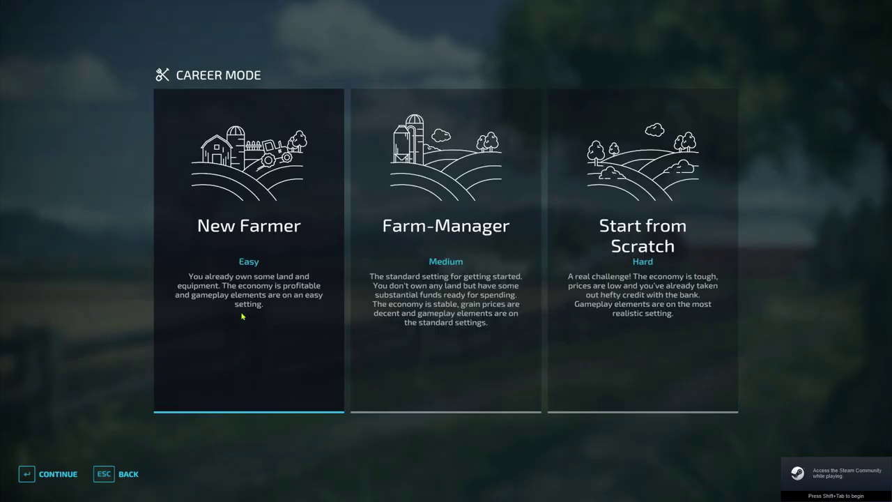
{"action": "left_click", "coordinate": [242, 317]}
{"action": "key", "text": "Right"}
{"action": "key", "text": "Right"}
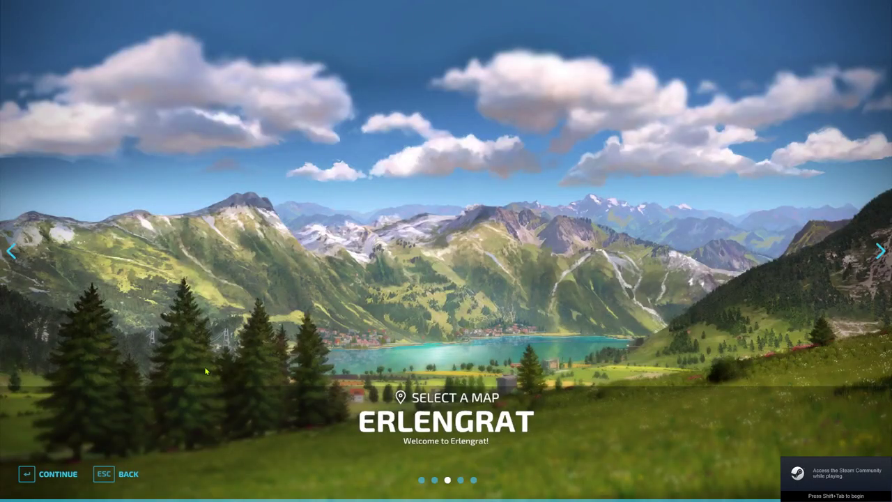
{"action": "key", "text": "Right"}
{"action": "left_click", "coordinate": [32, 476]}
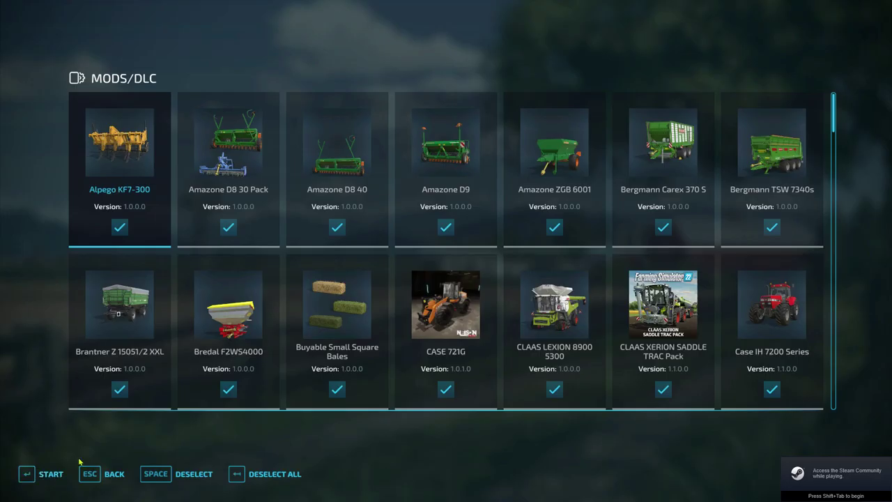
{"action": "left_click", "coordinate": [33, 477]}
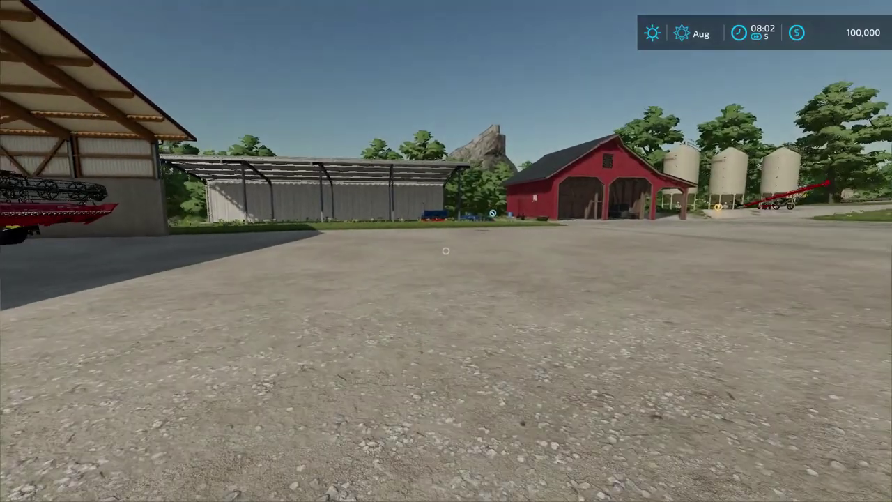
- Walk across the yard toward the placed easyShed01 beside the large machine shed and examine it
{"action": "key", "text": "w"}
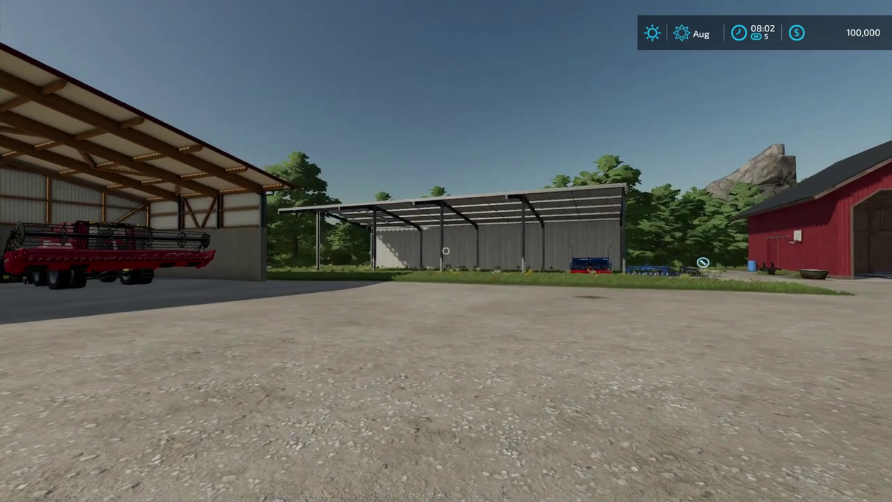
{"action": "key", "text": "Escape"}
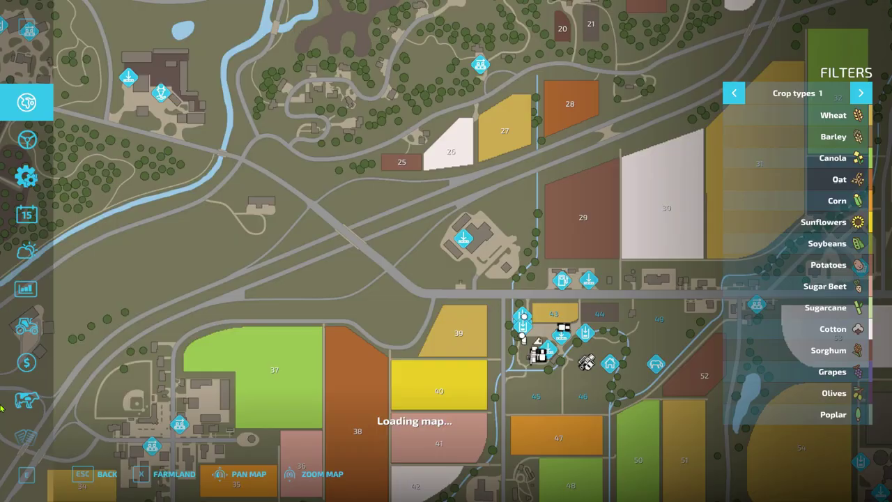
{"action": "key", "text": "Escape"}
{"action": "key", "text": "w"}
- End the running career without saving it and exit the game to the mapUS folder window
{"action": "key", "text": "Escape"}
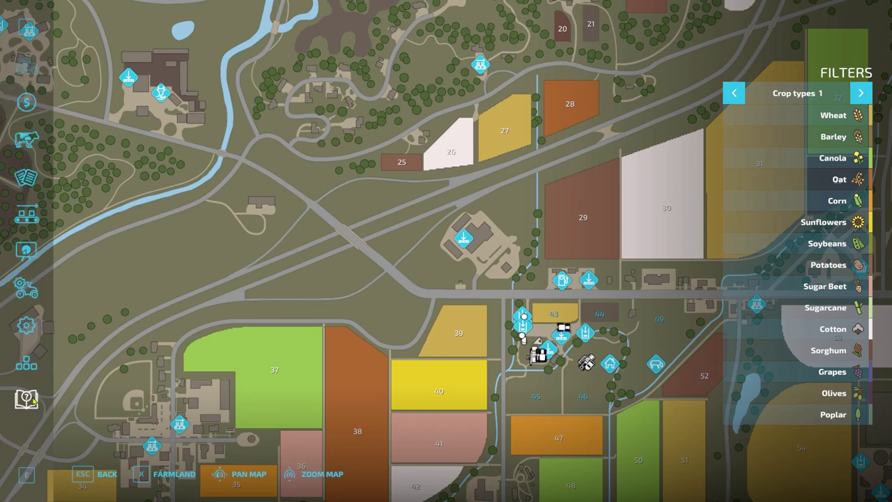
{"action": "left_click", "coordinate": [30, 405]}
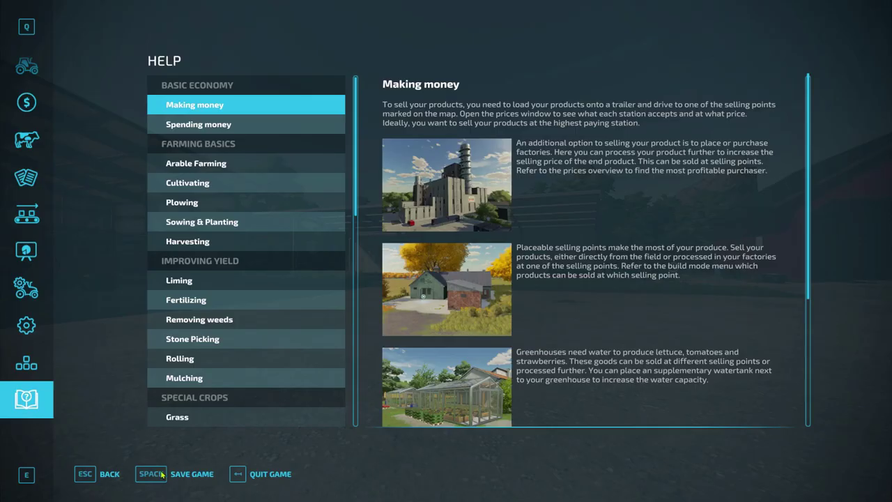
{"action": "left_click", "coordinate": [291, 466]}
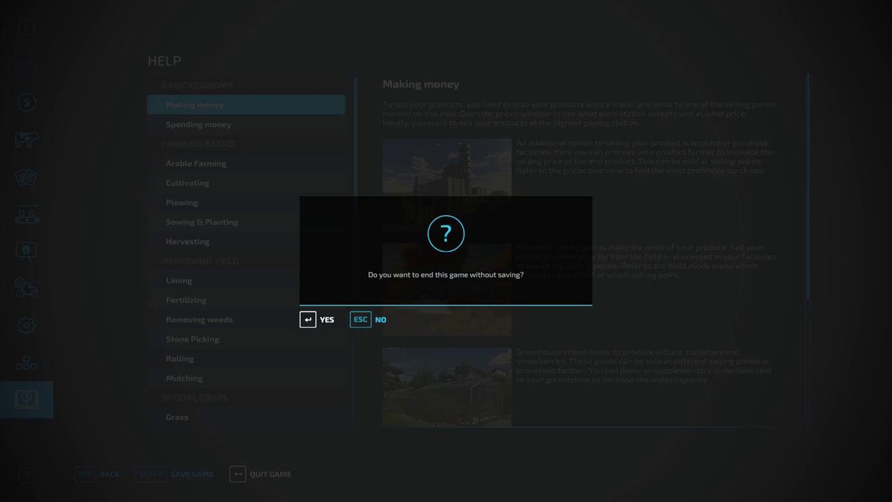
{"action": "key", "text": "Return"}
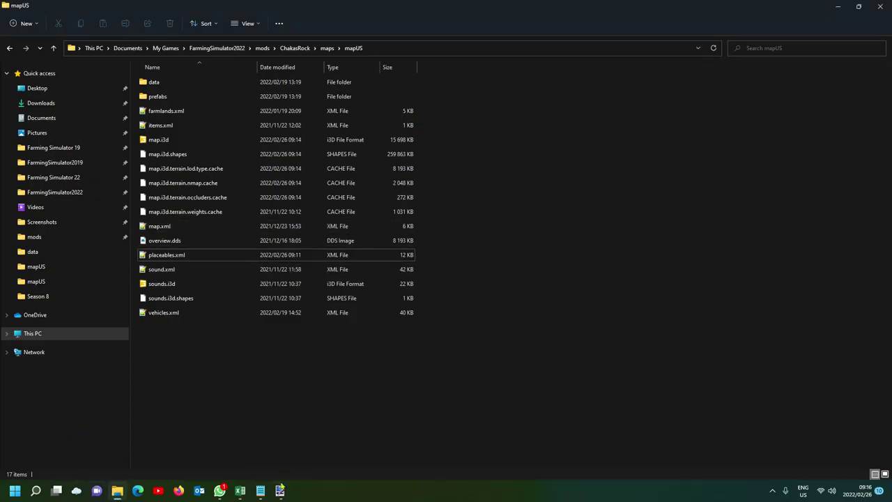
- Review the three kinds of placeables in Placeables.jpg in paint.net, and return to the file browser
{"action": "mouse_move", "coordinate": [280, 490]}
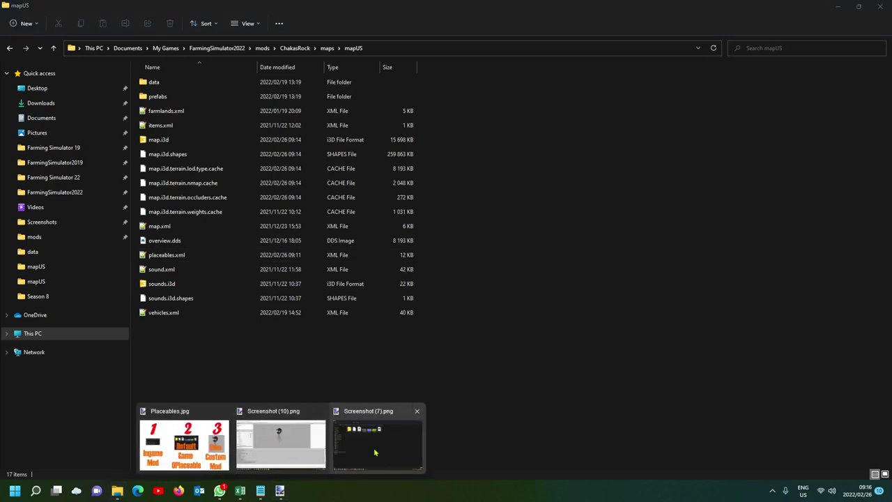
{"action": "left_click", "coordinate": [204, 453]}
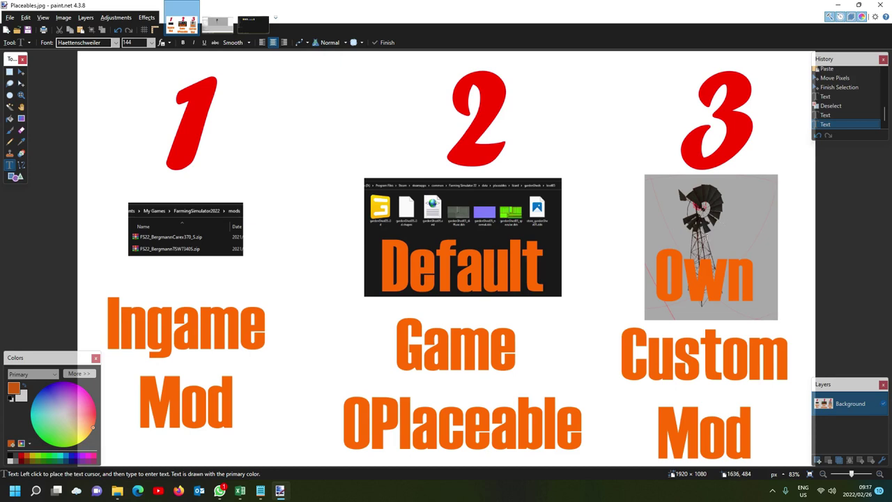
{"action": "left_click", "coordinate": [880, 5]}
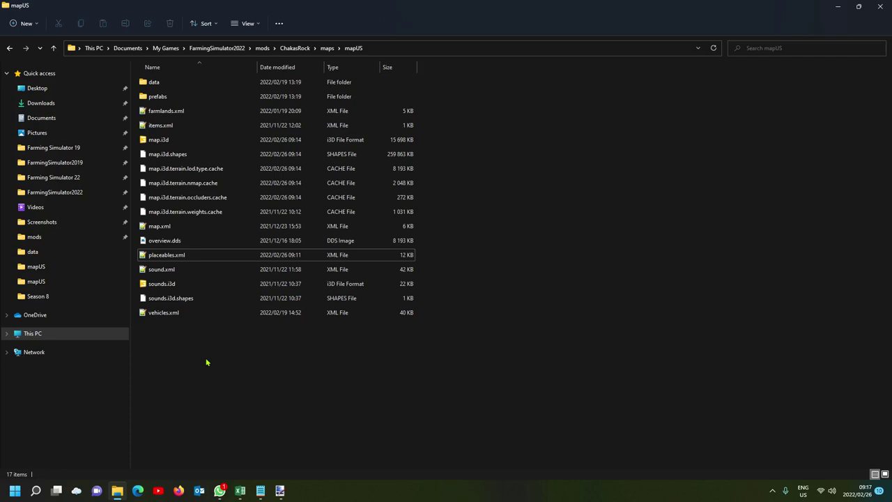
- Open the Map Placeables and Mods > FS22 folder on the Backup (D:) drive and select the Windpump folder
{"action": "left_click", "coordinate": [838, 6]}
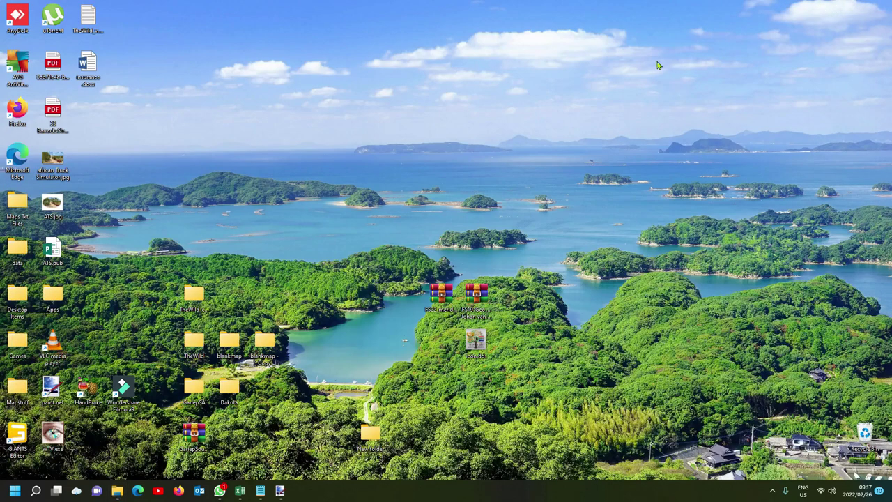
{"action": "left_click", "coordinate": [117, 491]}
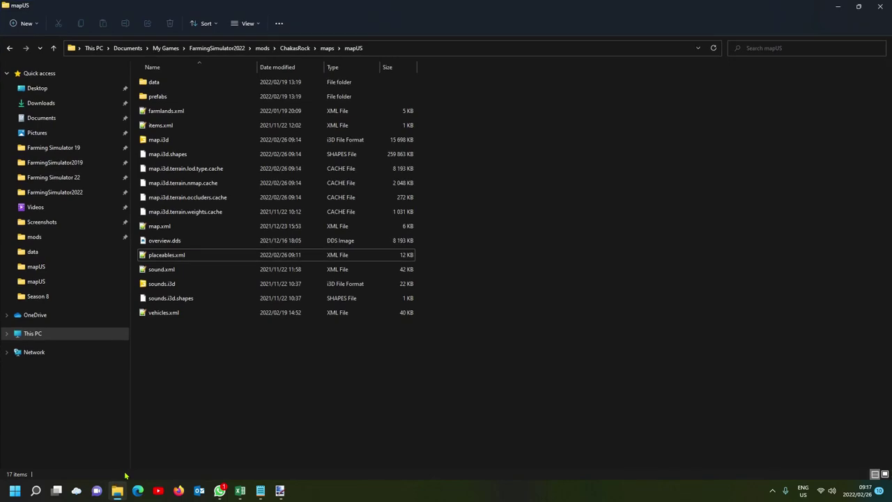
{"action": "left_click", "coordinate": [37, 336]}
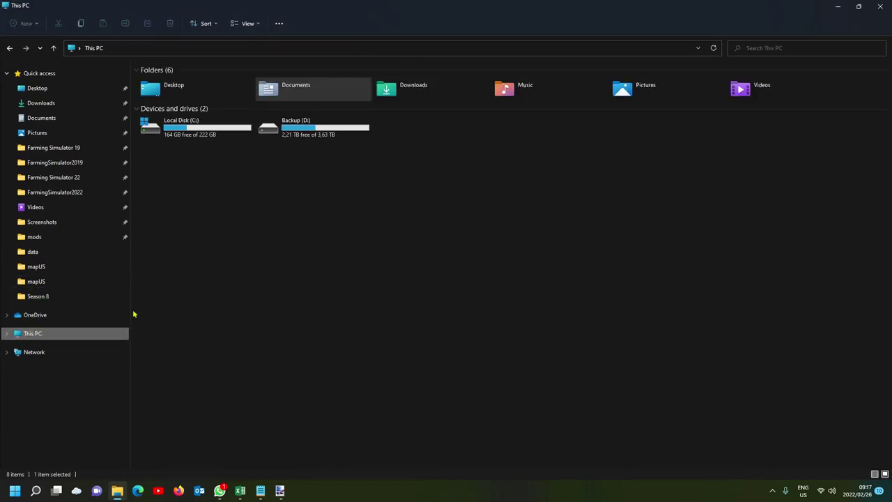
{"action": "double_click", "coordinate": [301, 133]}
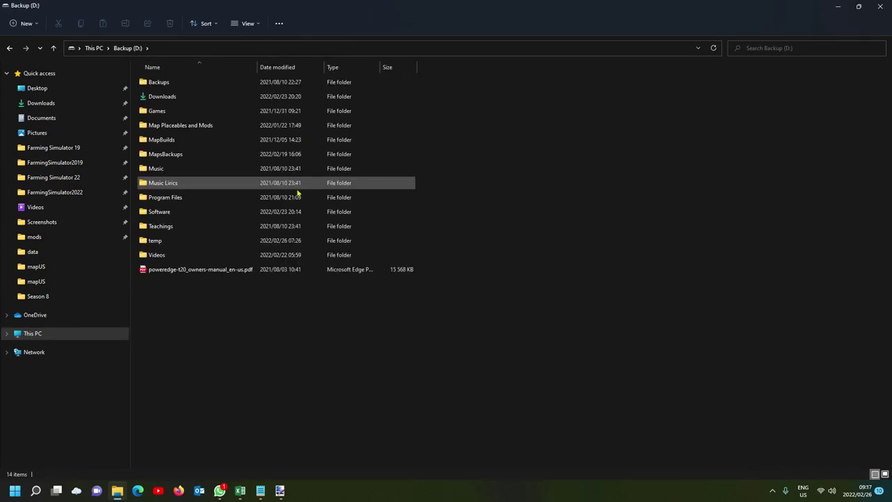
{"action": "double_click", "coordinate": [187, 132]}
{"action": "double_click", "coordinate": [166, 101]}
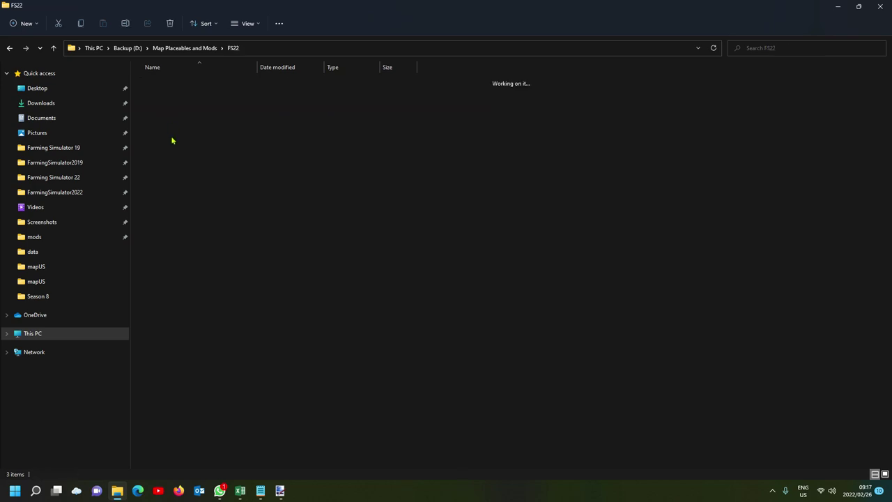
{"action": "left_click", "coordinate": [185, 99]}
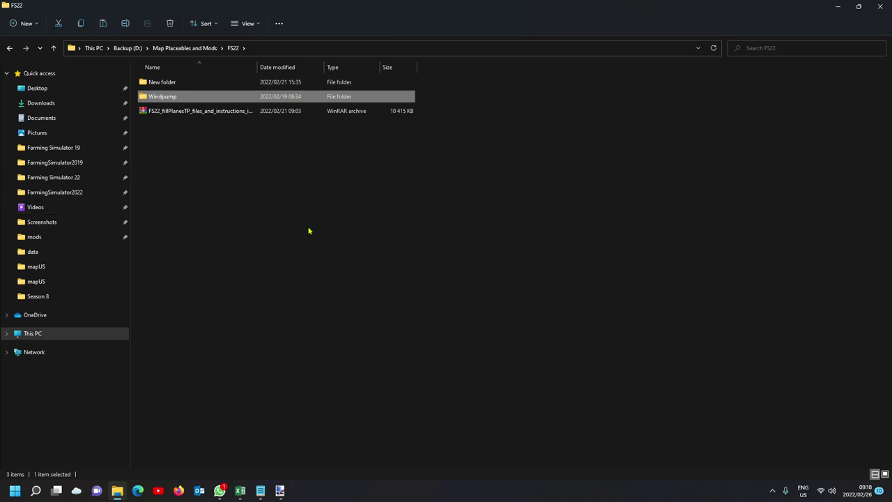
- Open the maps folder of the ChakasRock mod in the FarmingSimulator2022 mods folder
{"action": "left_click", "coordinate": [60, 180]}
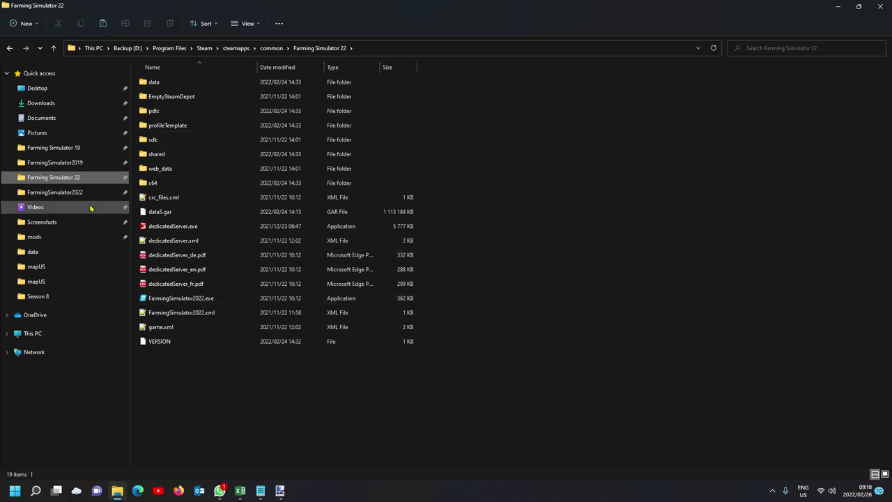
{"action": "left_click", "coordinate": [38, 238]}
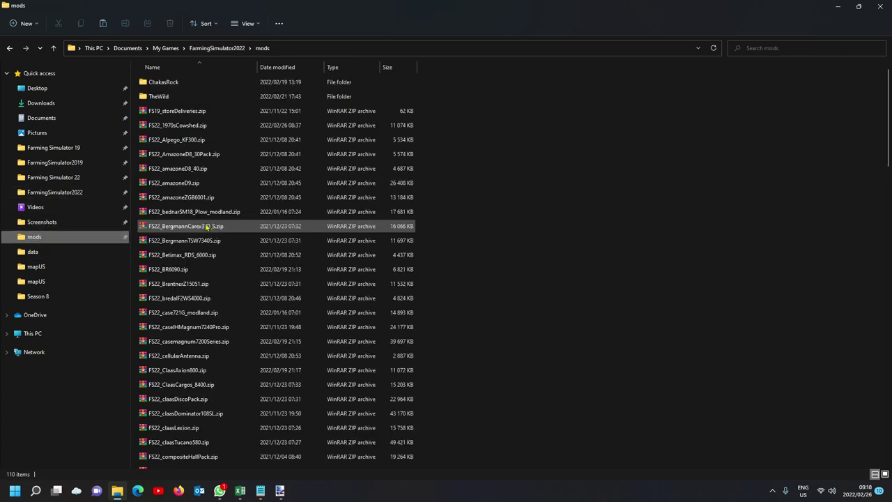
{"action": "double_click", "coordinate": [194, 84]}
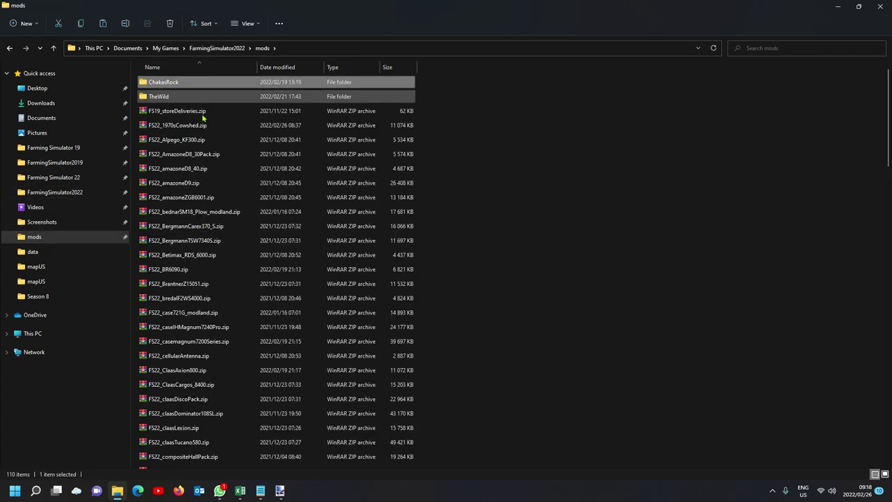
{"action": "left_click", "coordinate": [166, 101]}
{"action": "double_click", "coordinate": [166, 101]}
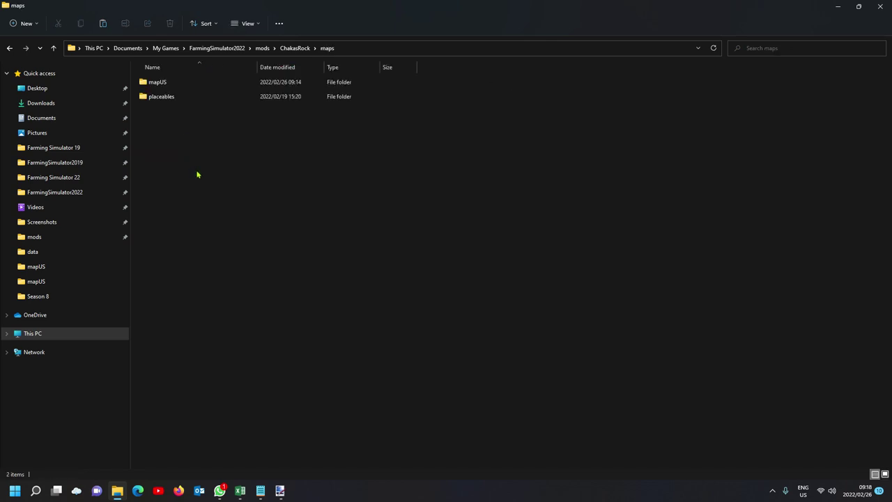
- Examine the files of the Windpump folder inside placeables and return to the maps folder
{"action": "left_click", "coordinate": [168, 99]}
{"action": "double_click", "coordinate": [167, 101]}
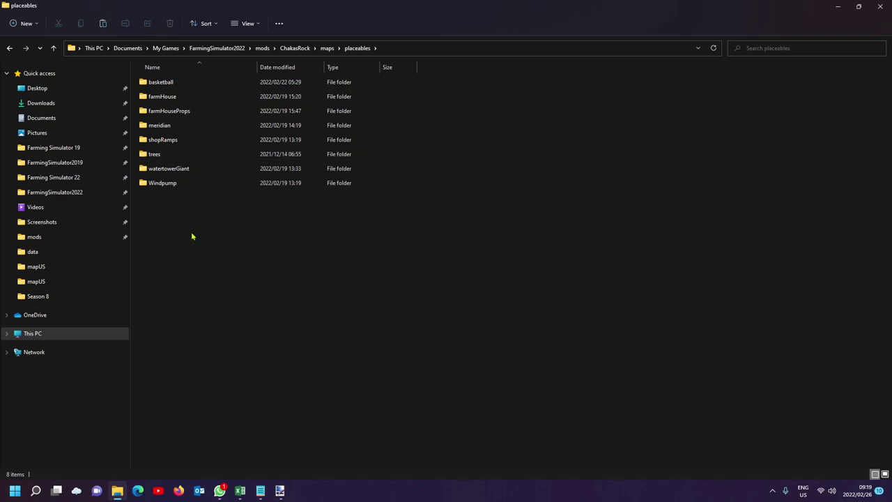
{"action": "double_click", "coordinate": [182, 185]}
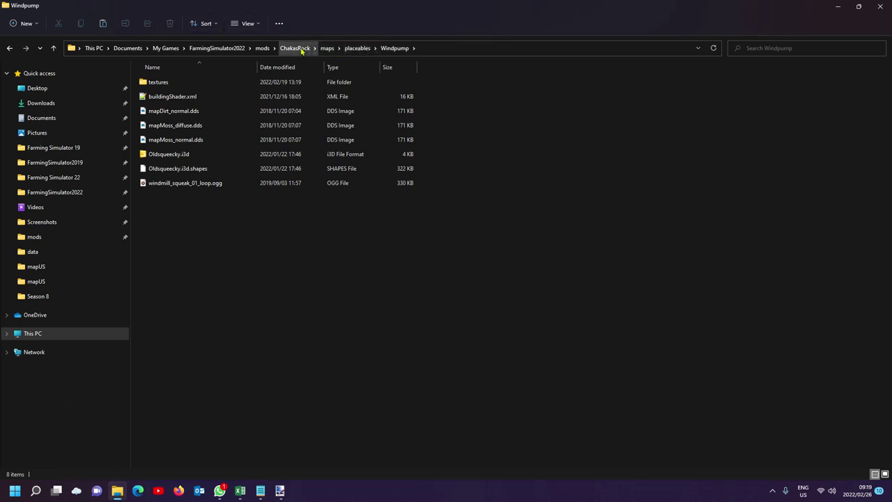
{"action": "left_click", "coordinate": [329, 50]}
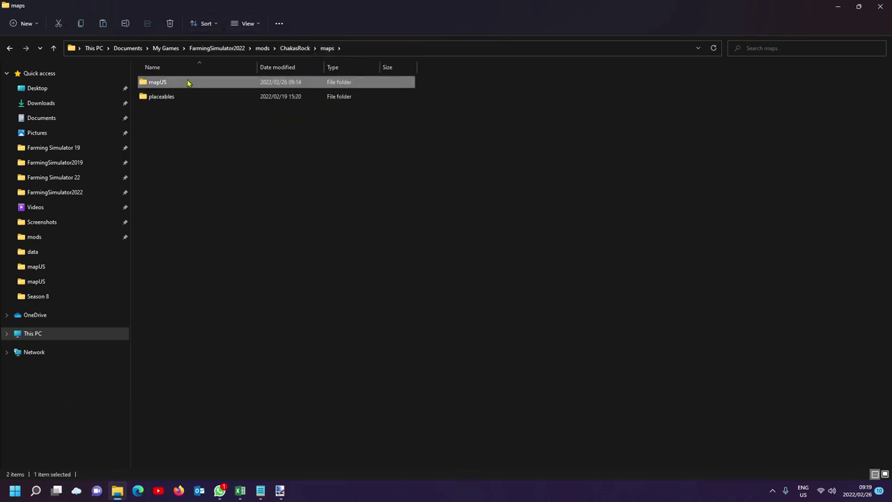
- Open map.i3d from the mapUS folder in GIANTS Editor version 9.0.2
{"action": "double_click", "coordinate": [187, 82]}
{"action": "double_click", "coordinate": [165, 140]}
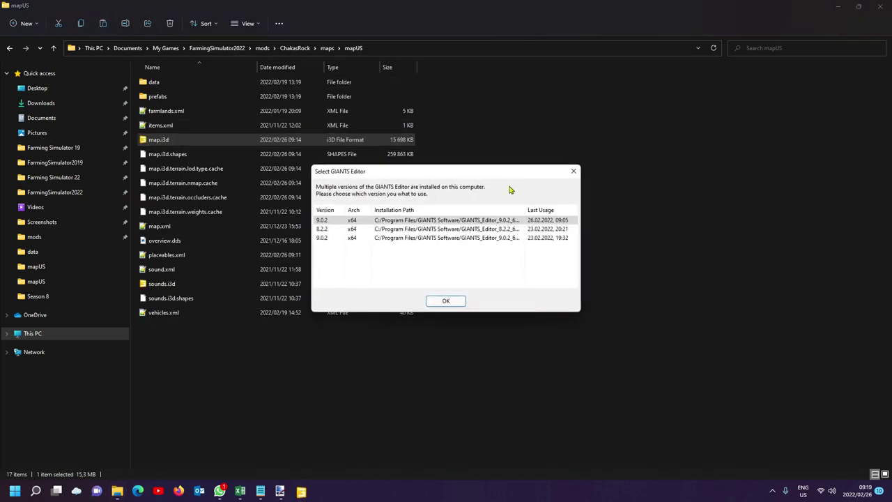
{"action": "left_click", "coordinate": [449, 299]}
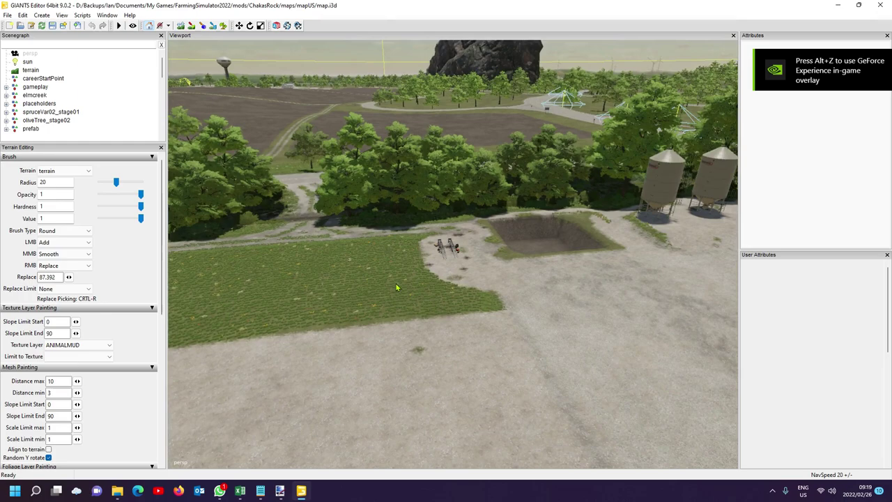
- Expand placeholders > playerFarm in the scenegraph, select and frame the hayloft, and survey the farmyard and field around it
{"action": "right_click_drag", "start_coordinate": [395, 284], "coordinate": [330, 298]}
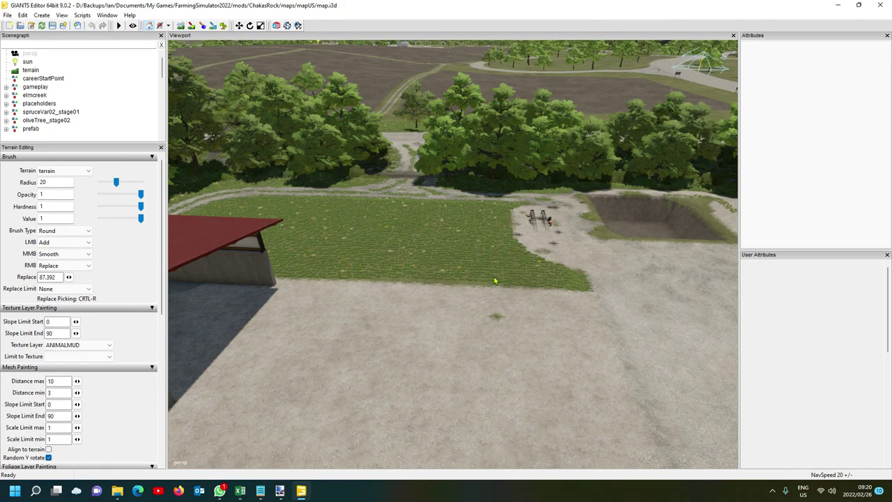
{"action": "right_click_drag", "start_coordinate": [518, 305], "coordinate": [470, 254]}
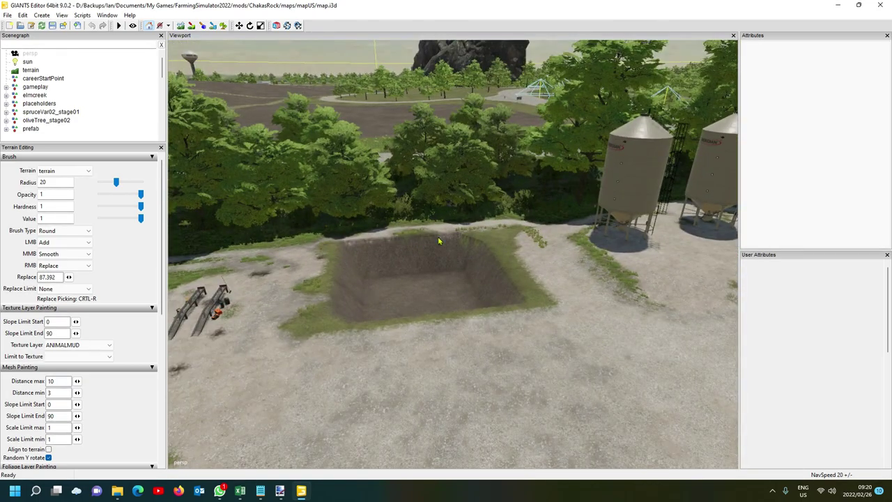
{"action": "right_click_drag", "start_coordinate": [422, 221], "coordinate": [347, 282]}
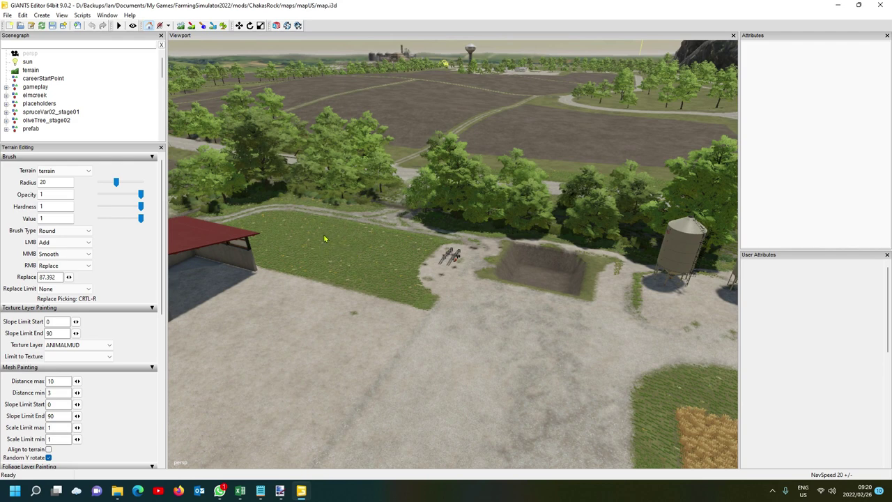
{"action": "left_click", "coordinate": [6, 104]}
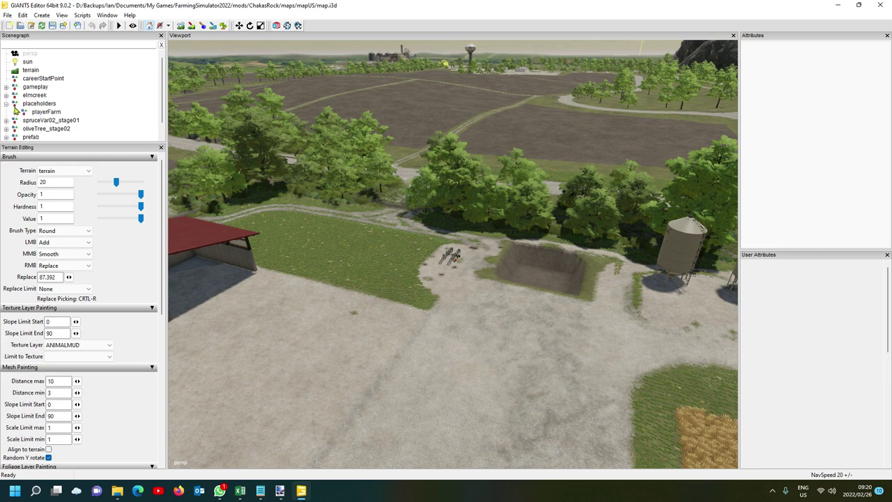
{"action": "left_click", "coordinate": [15, 111]}
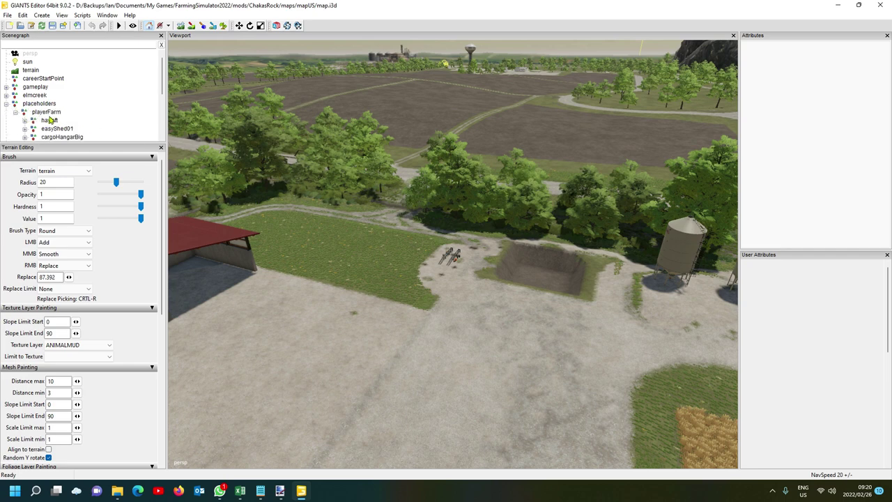
{"action": "scroll", "coordinate": [52, 118], "scroll_direction": "down", "scroll_amount": 1}
{"action": "left_click", "coordinate": [50, 96]}
{"action": "key", "text": "f"}
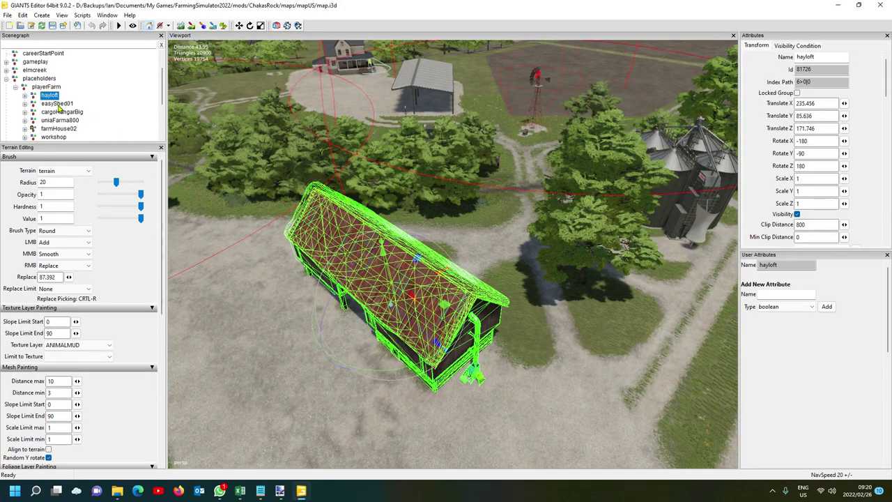
{"action": "right_click_drag", "start_coordinate": [320, 261], "coordinate": [480, 252]}
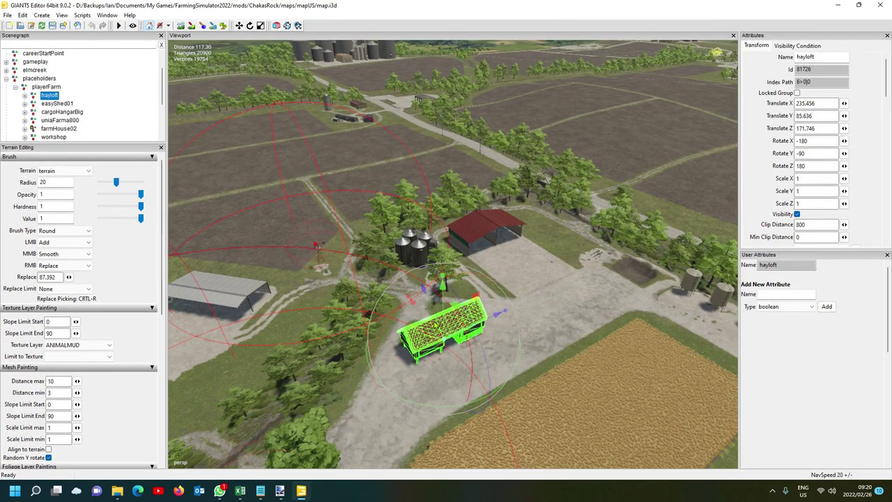
{"action": "right_click_drag", "start_coordinate": [541, 317], "coordinate": [597, 336]}
{"action": "scroll", "coordinate": [597, 336], "scroll_direction": "up", "scroll_amount": 5}
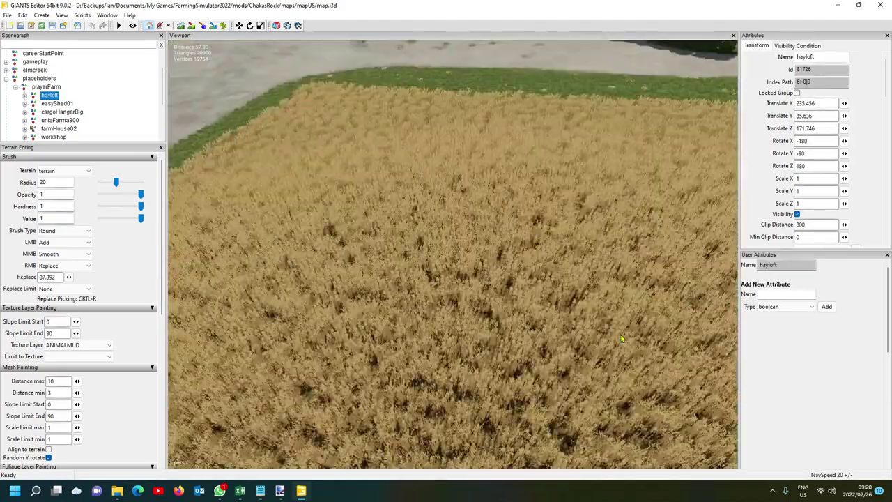
{"action": "scroll", "coordinate": [592, 309], "scroll_direction": "down", "scroll_amount": 2}
{"action": "scroll", "coordinate": [592, 309], "scroll_direction": "down", "scroll_amount": 6}
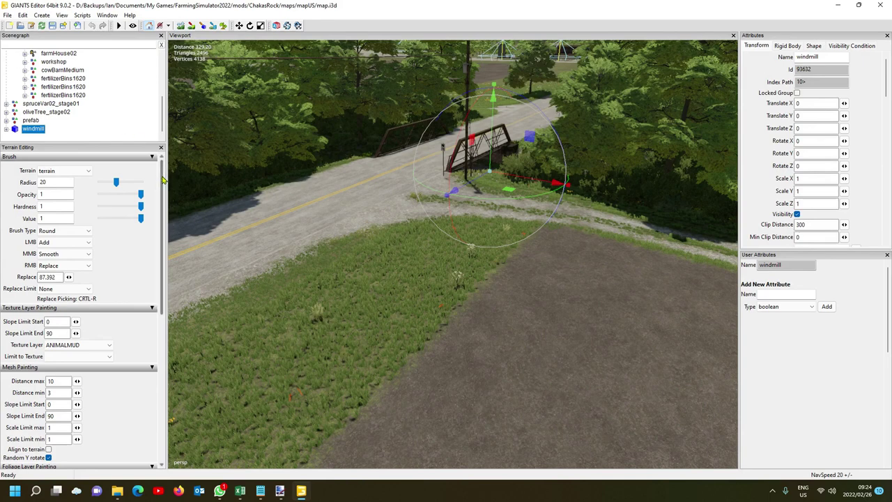
- Inspect the imported windmill's surroundings near the road and delete the windmill object from the scene
{"action": "left_click", "coordinate": [42, 137]}
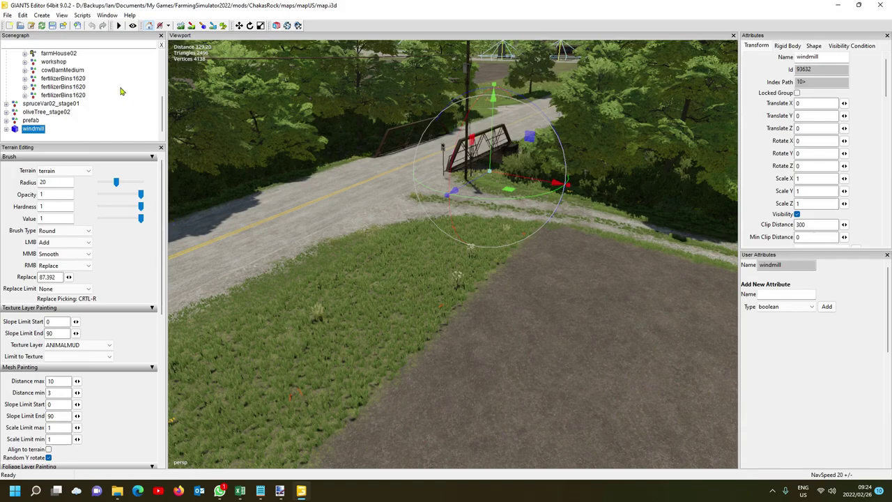
{"action": "scroll", "coordinate": [320, 258], "scroll_direction": "down", "scroll_amount": 10}
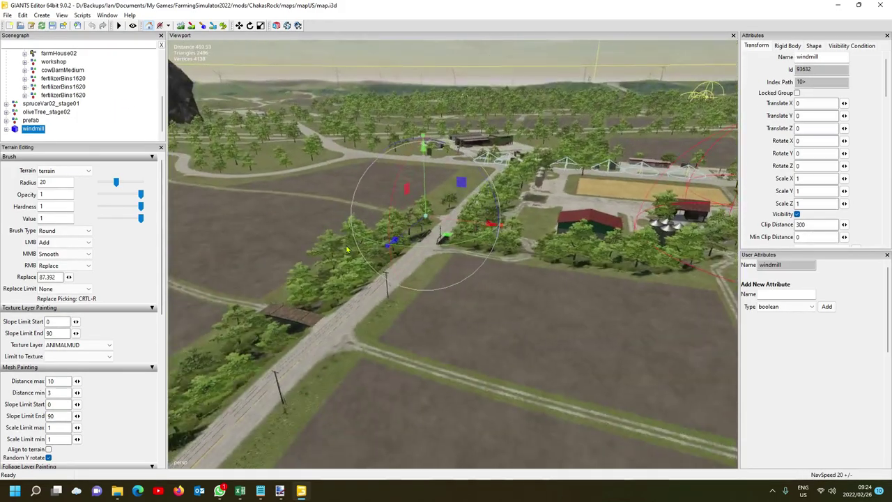
{"action": "scroll", "coordinate": [297, 256], "scroll_direction": "up", "scroll_amount": 10}
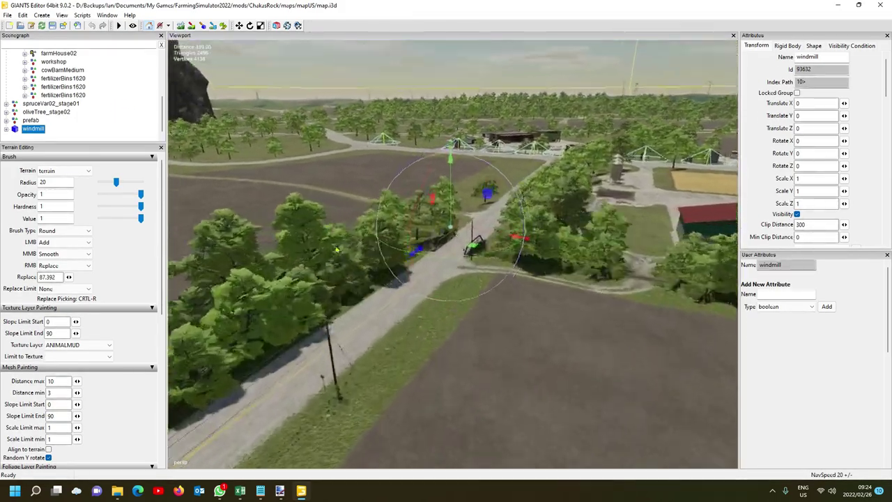
{"action": "scroll", "coordinate": [341, 251], "scroll_direction": "up", "scroll_amount": 5}
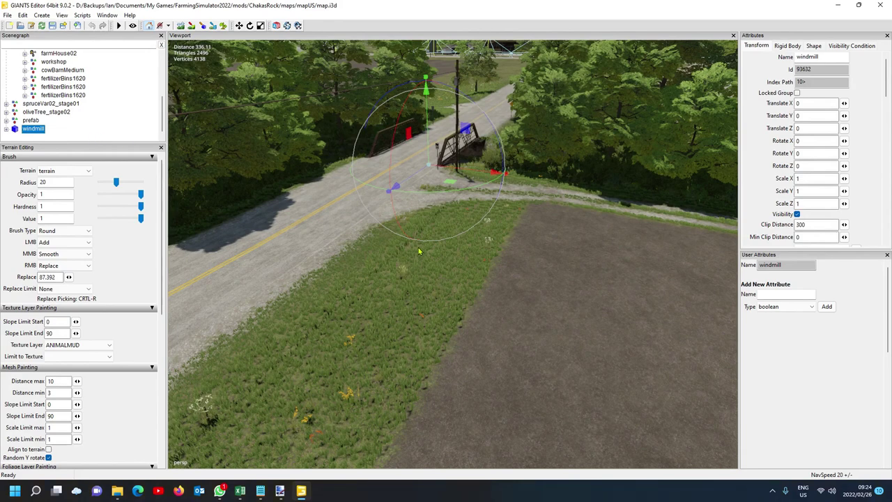
{"action": "left_click", "coordinate": [119, 103]}
{"action": "left_click", "coordinate": [35, 129]}
{"action": "key", "text": "Delete"}
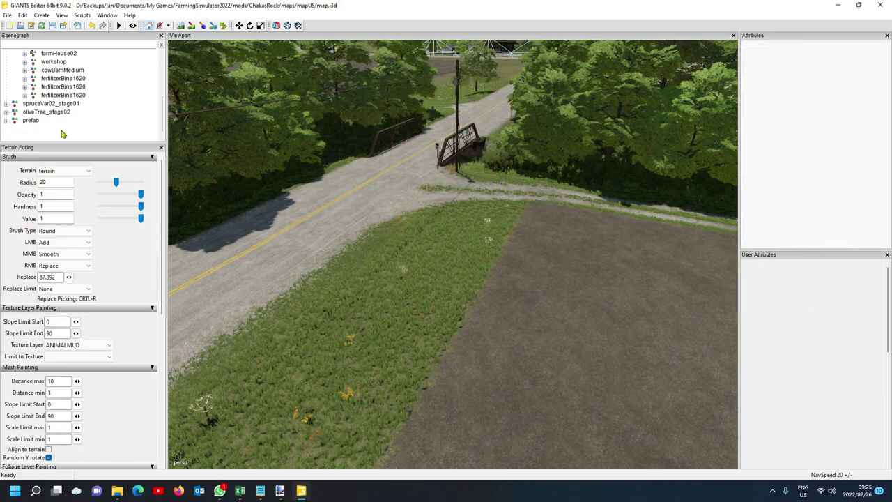
{"action": "scroll", "coordinate": [334, 243], "scroll_direction": "up", "scroll_amount": 5}
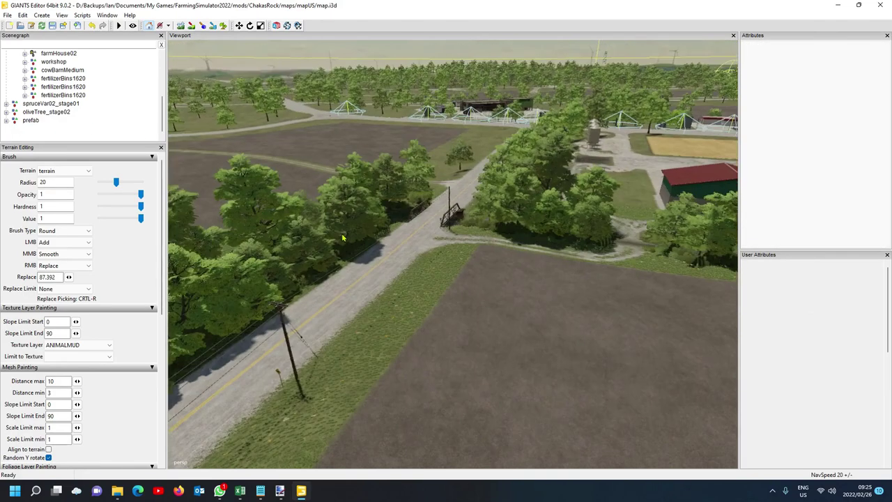
{"action": "scroll", "coordinate": [342, 233], "scroll_direction": "down", "scroll_amount": 2}
{"action": "scroll", "coordinate": [331, 240], "scroll_direction": "down", "scroll_amount": 5}
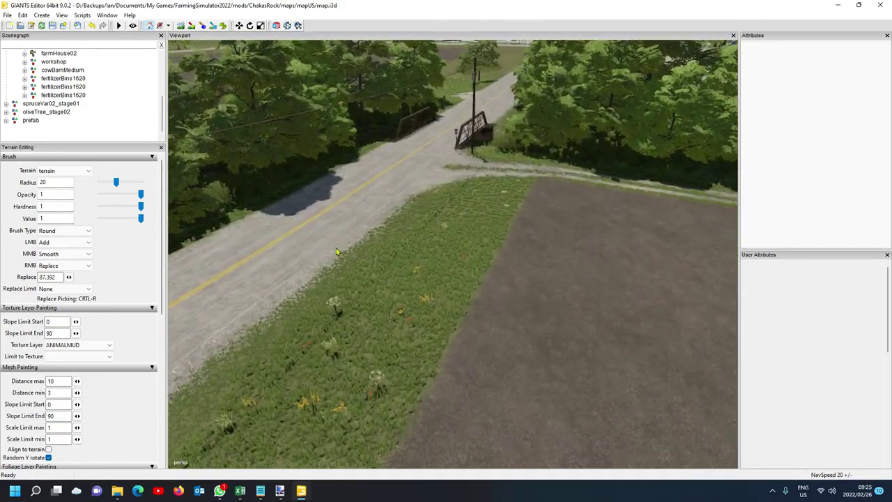
- Switch to the file browser and open data > placeables > easySheds > easyShed01 in the Farming Simulator 22 game folder
{"action": "left_click", "coordinate": [117, 491]}
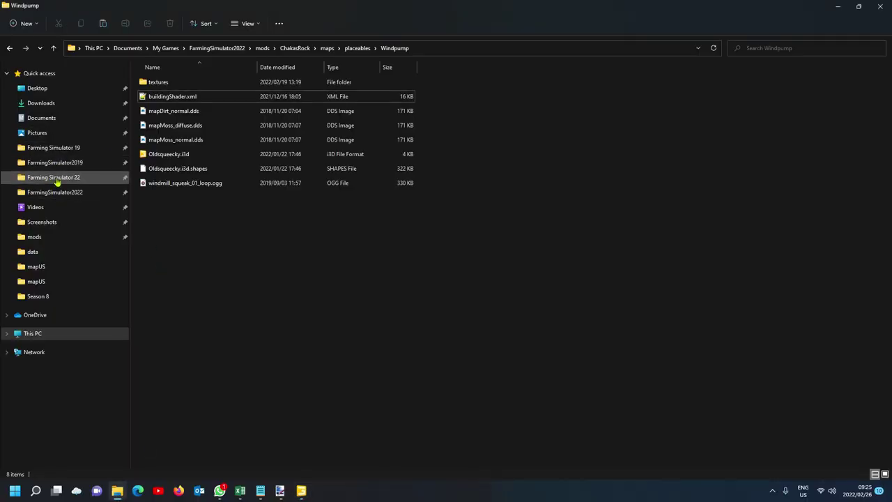
{"action": "left_click", "coordinate": [54, 178]}
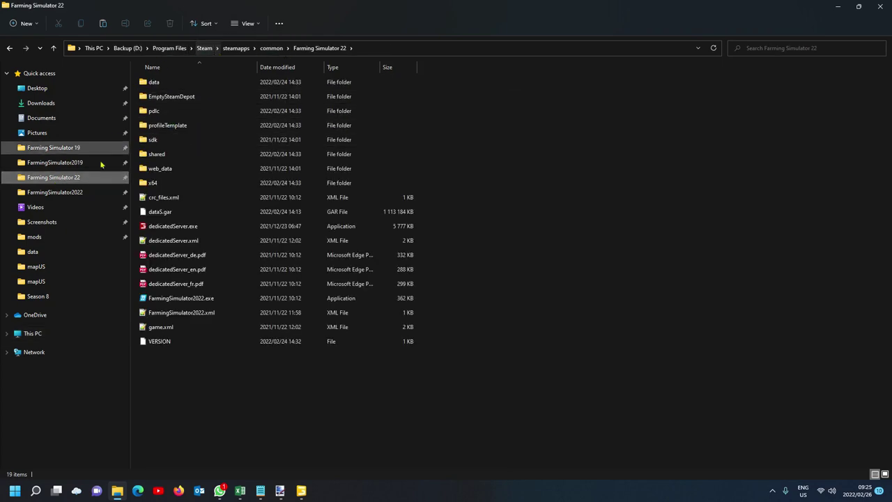
{"action": "double_click", "coordinate": [158, 85]}
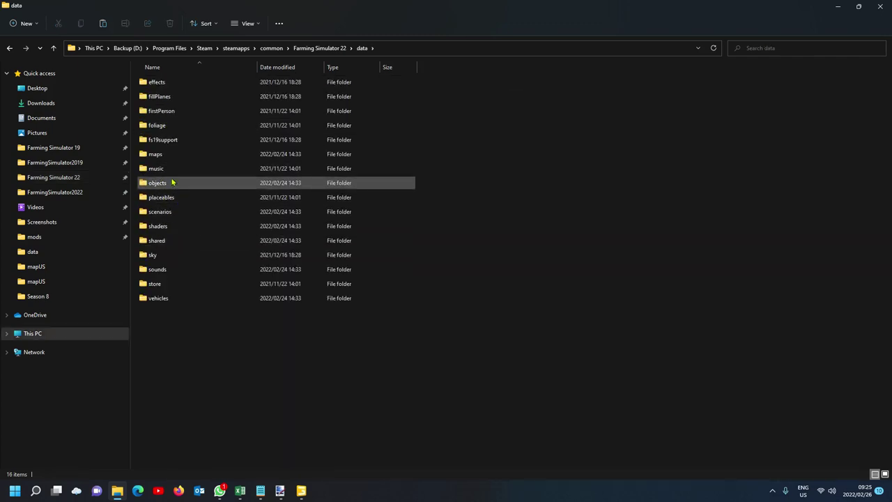
{"action": "double_click", "coordinate": [166, 198]}
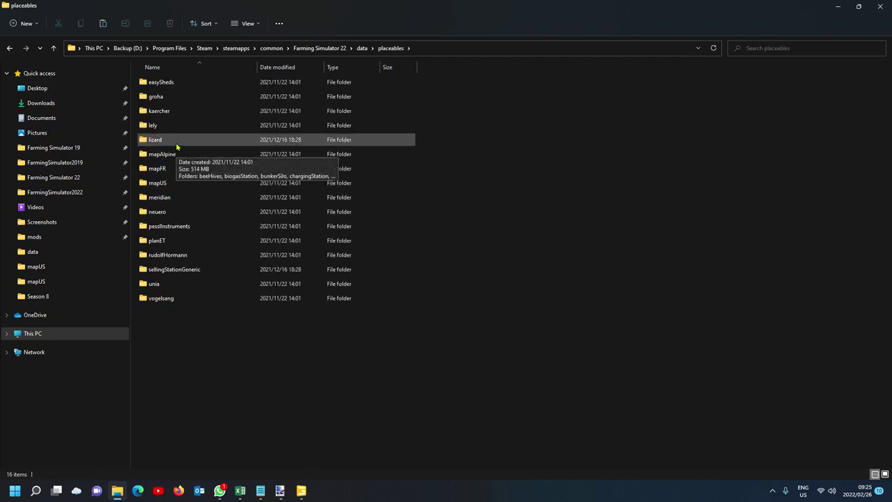
{"action": "double_click", "coordinate": [195, 84]}
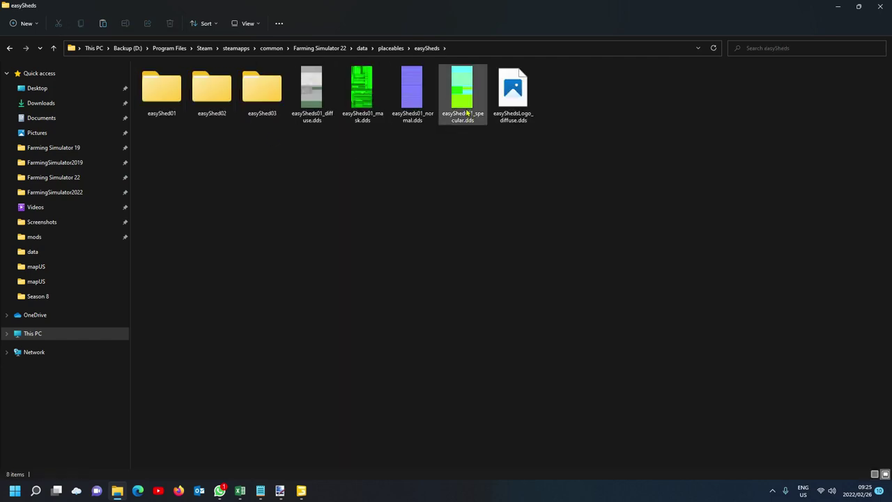
{"action": "double_click", "coordinate": [167, 100]}
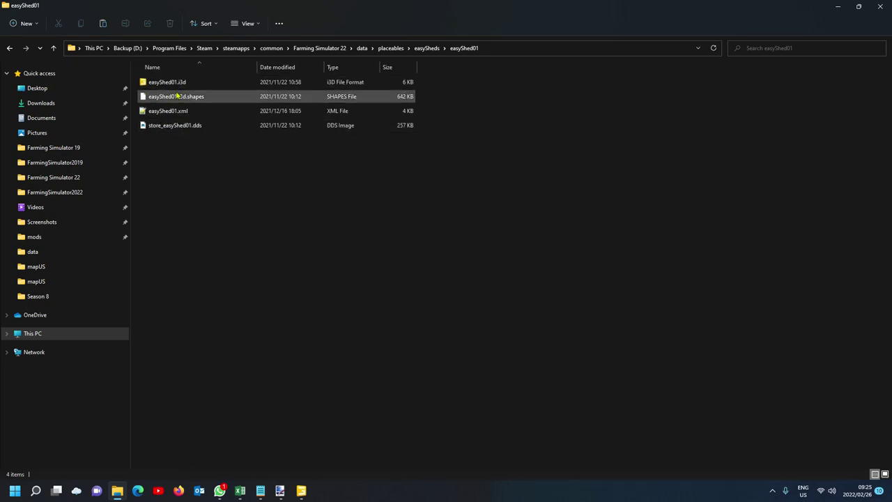
- Review the texture files in easySheds and the files in easyShed01, and copy the easyShed01 folder
{"action": "left_click", "coordinate": [425, 49]}
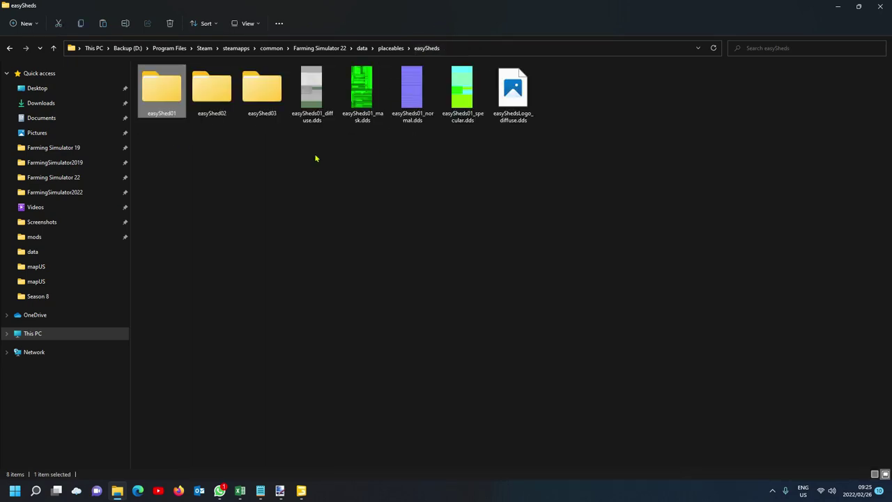
{"action": "double_click", "coordinate": [158, 108]}
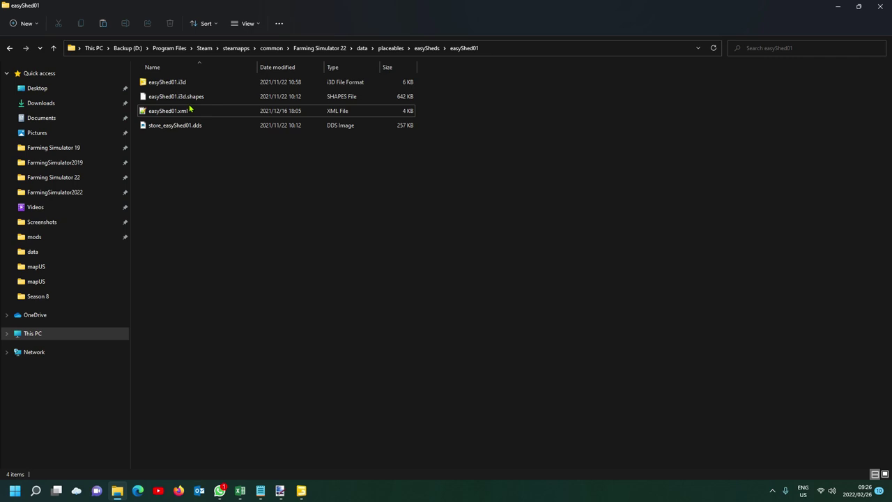
{"action": "left_click", "coordinate": [426, 49]}
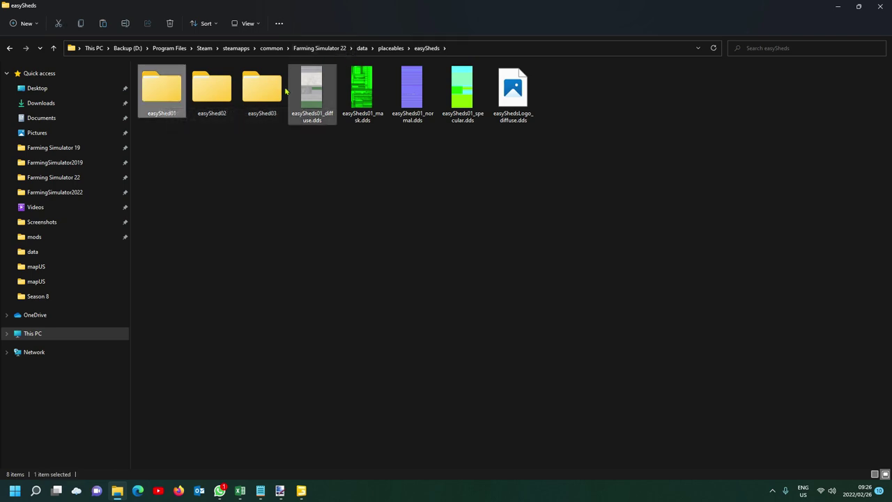
- Open the maps > placeables folder of the ChakasRock mod in the FarmingSimulator2022 mods folder
{"action": "left_click", "coordinate": [58, 238]}
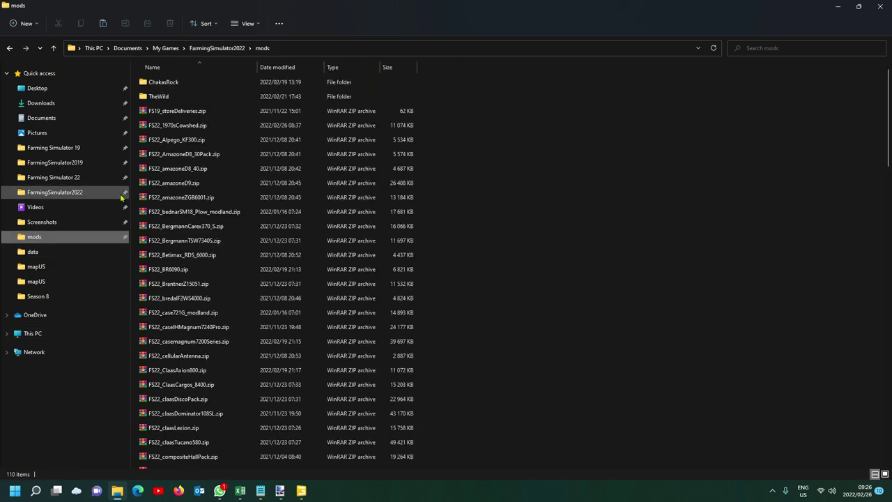
{"action": "left_click", "coordinate": [185, 89]}
{"action": "double_click", "coordinate": [166, 115]}
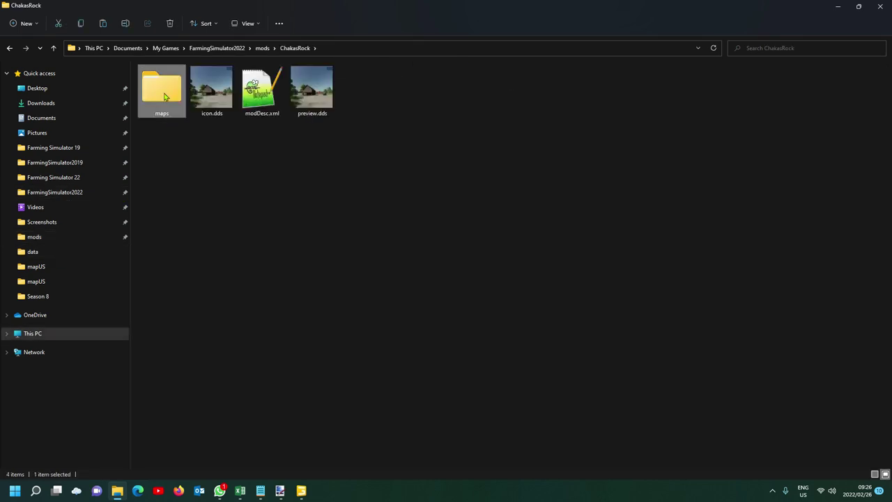
{"action": "left_click", "coordinate": [172, 103]}
{"action": "double_click", "coordinate": [172, 102]}
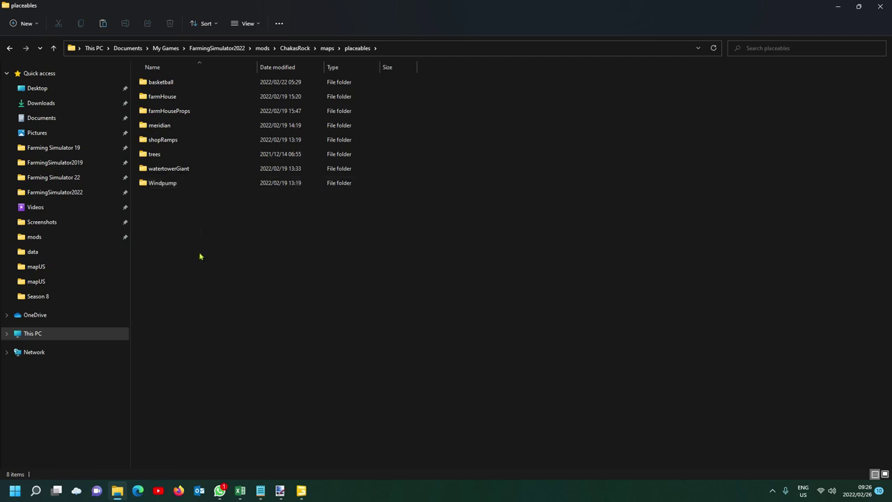
- Create a folder named sheds in the placeables folder and paste the copied easyShed01 folder into it
{"action": "right_click", "coordinate": [164, 235]}
{"action": "mouse_move", "coordinate": [244, 325]}
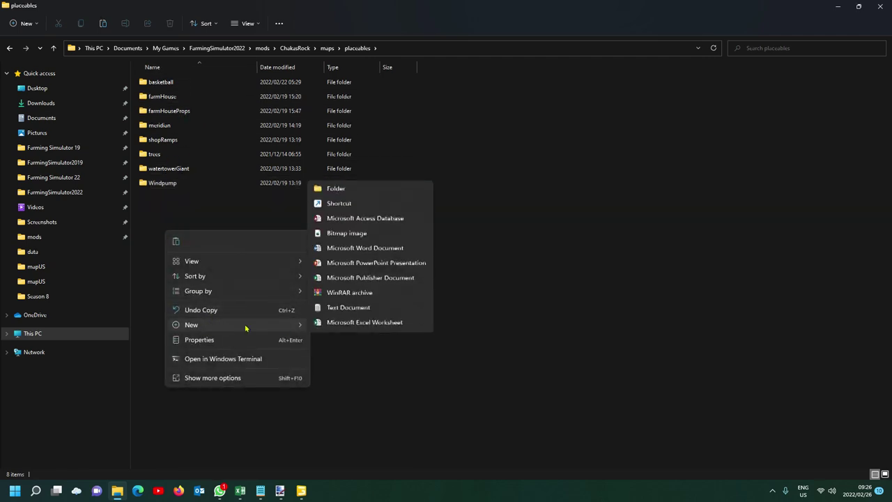
{"action": "left_click", "coordinate": [336, 175]}
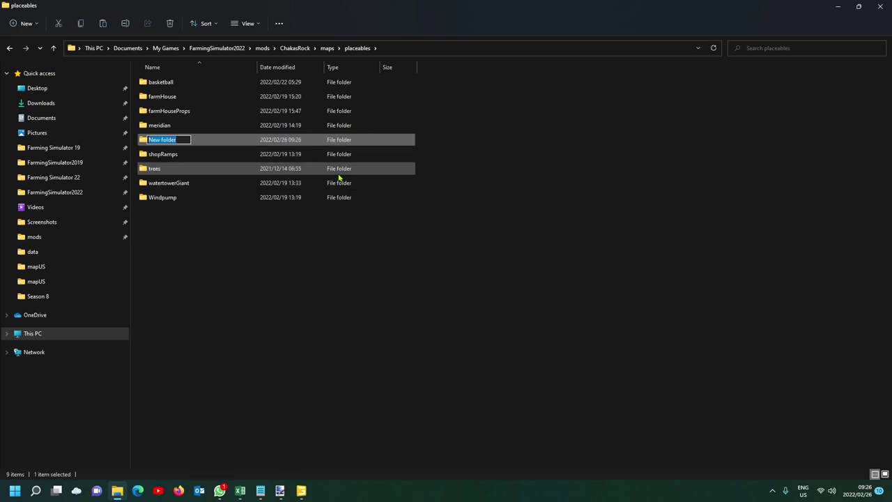
{"action": "type", "text": "sheds"}
{"action": "key", "text": "Return"}
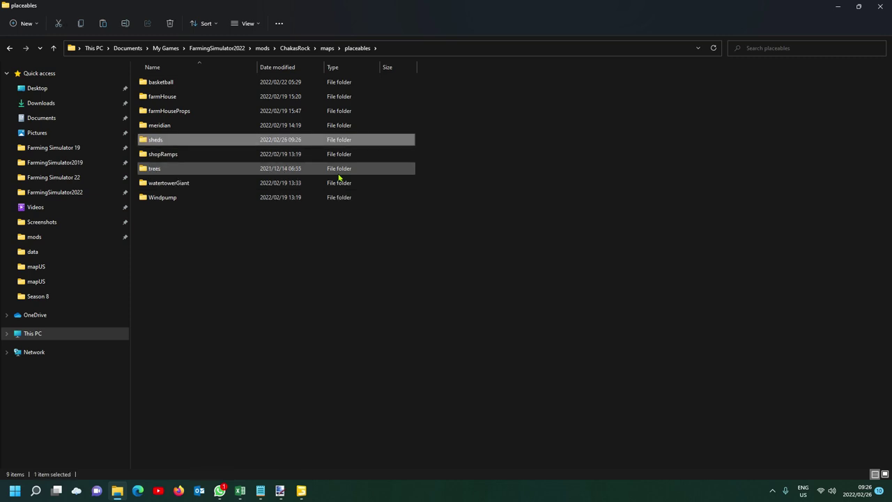
{"action": "double_click", "coordinate": [188, 142]}
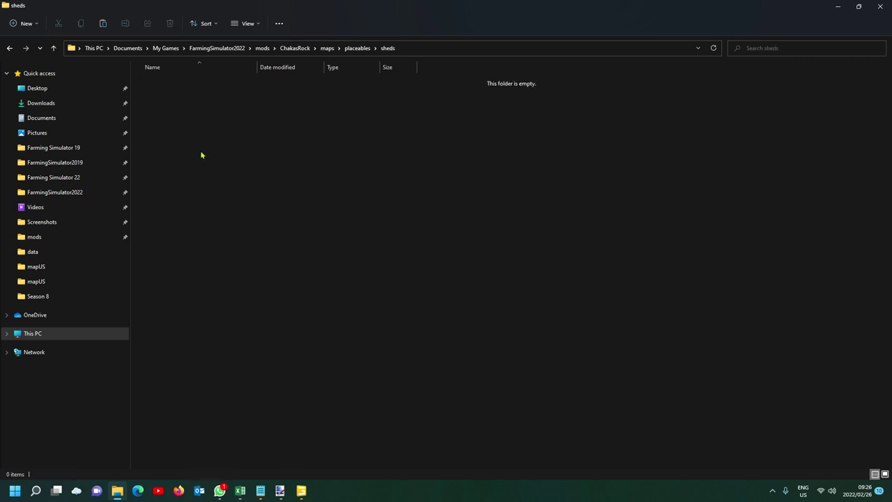
{"action": "key", "text": "ctrl+v"}
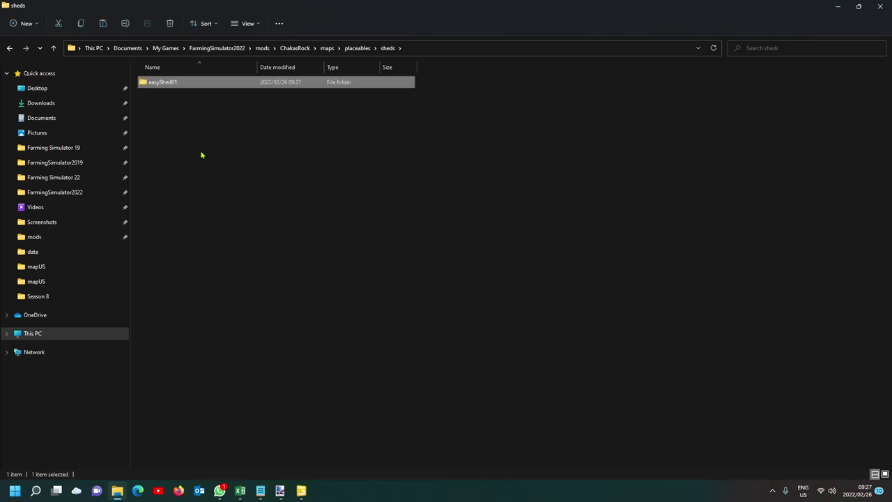
- Open easyShed01.xml from the copied easyShed01 folder and review its storeData name and the filename path in the base section
{"action": "left_click", "coordinate": [201, 151]}
{"action": "double_click", "coordinate": [170, 84]}
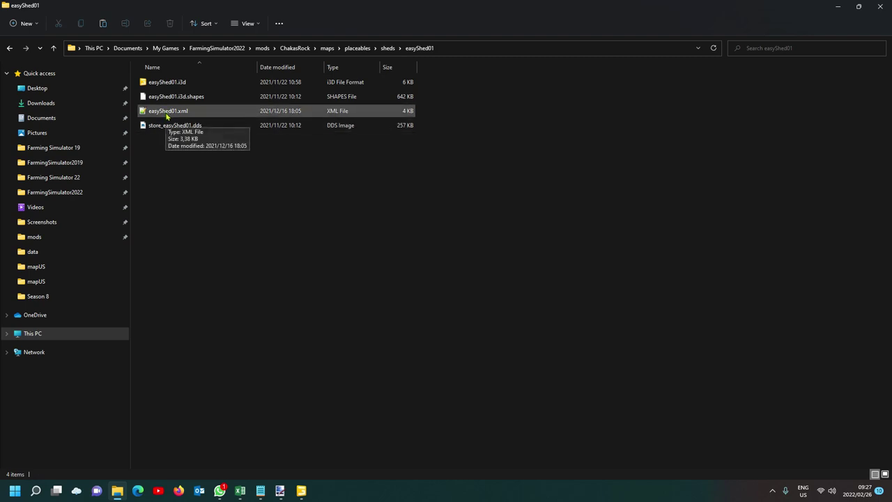
{"action": "double_click", "coordinate": [167, 112]}
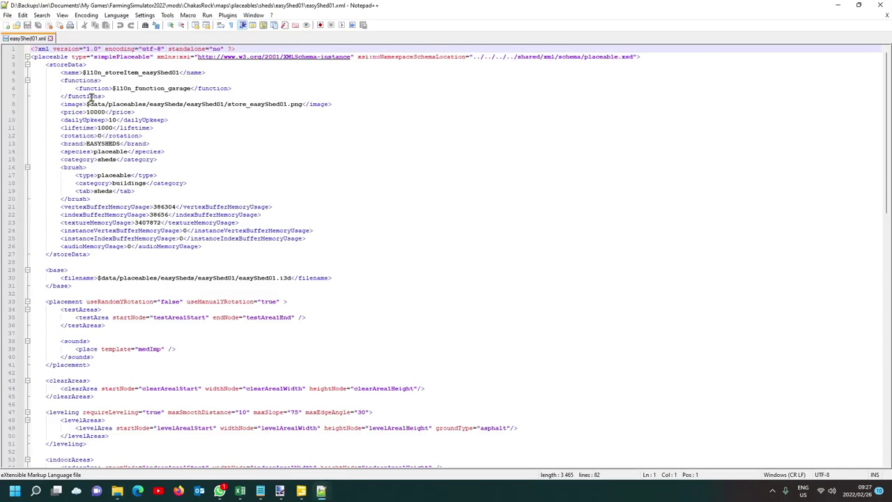
{"action": "left_click", "coordinate": [58, 65]}
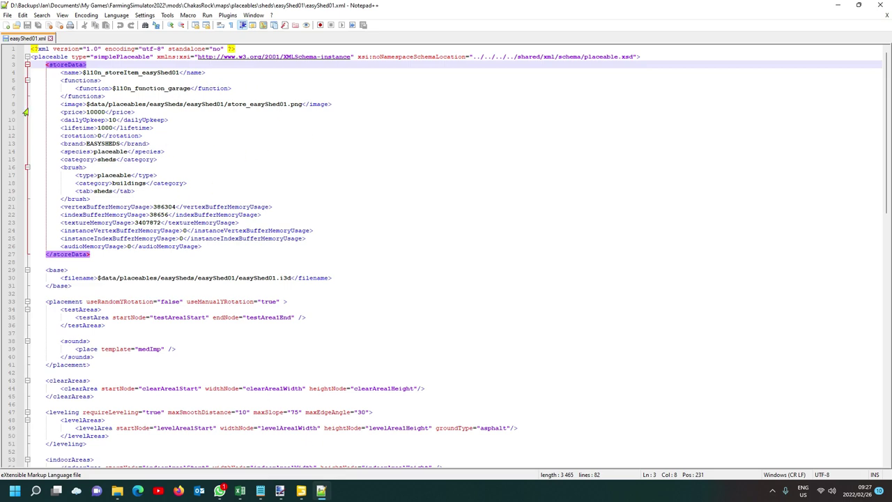
{"action": "left_click", "coordinate": [59, 270]}
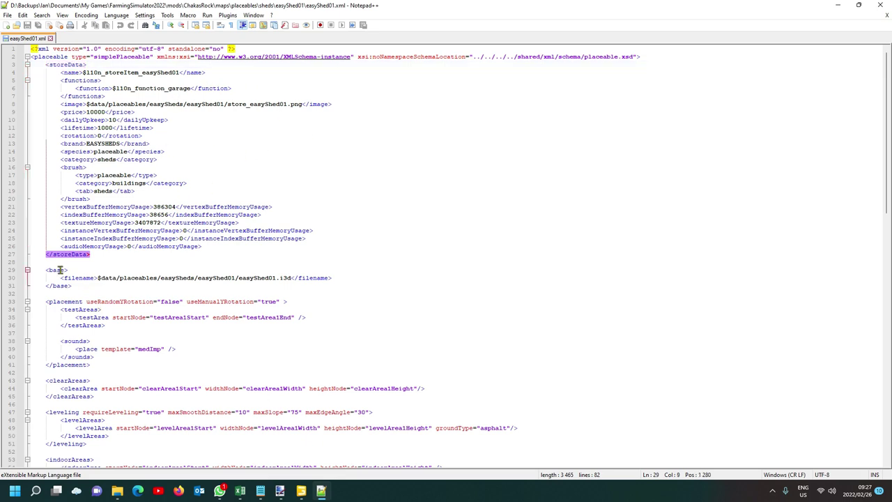
{"action": "left_click", "coordinate": [171, 278]}
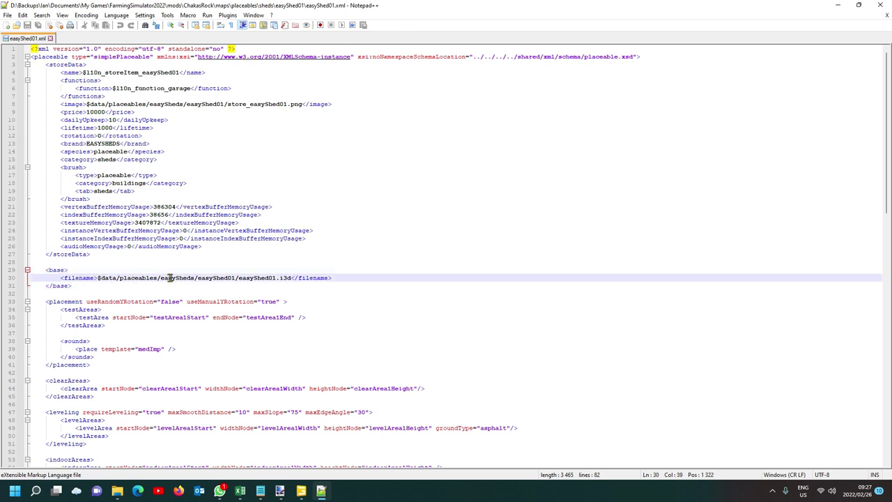
{"action": "left_click", "coordinate": [124, 72]}
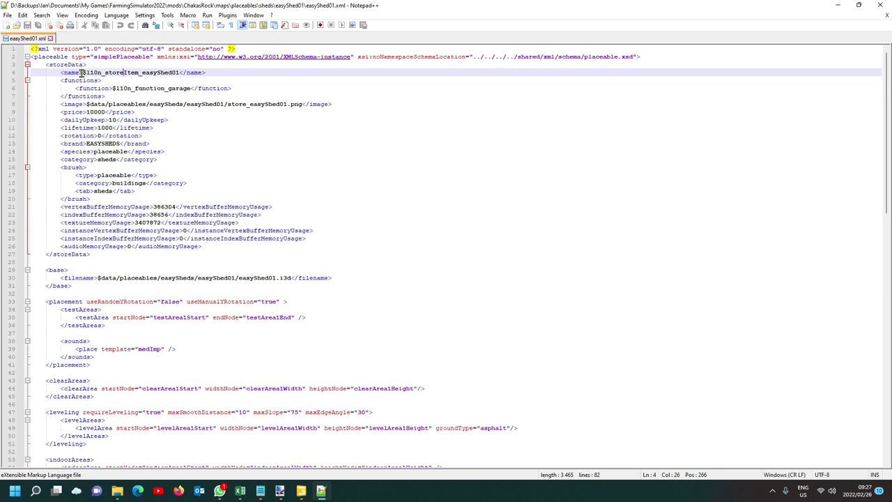
{"action": "left_click", "coordinate": [59, 270]}
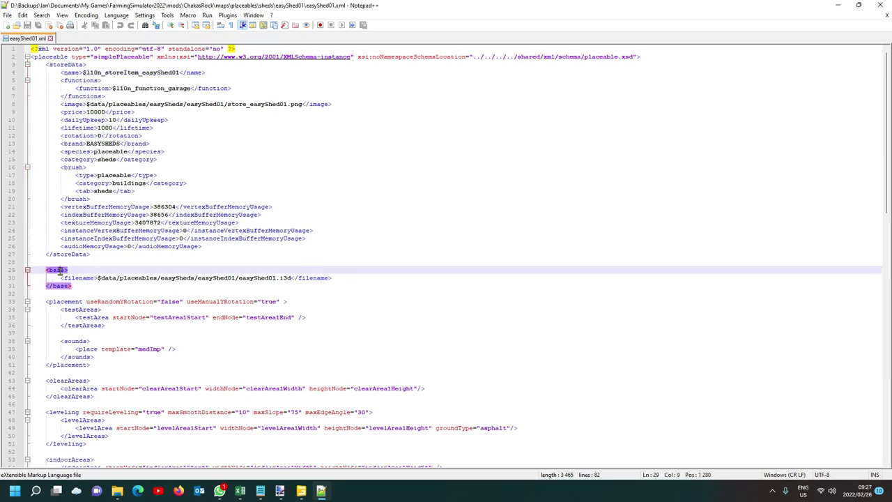
{"action": "left_click", "coordinate": [175, 278]}
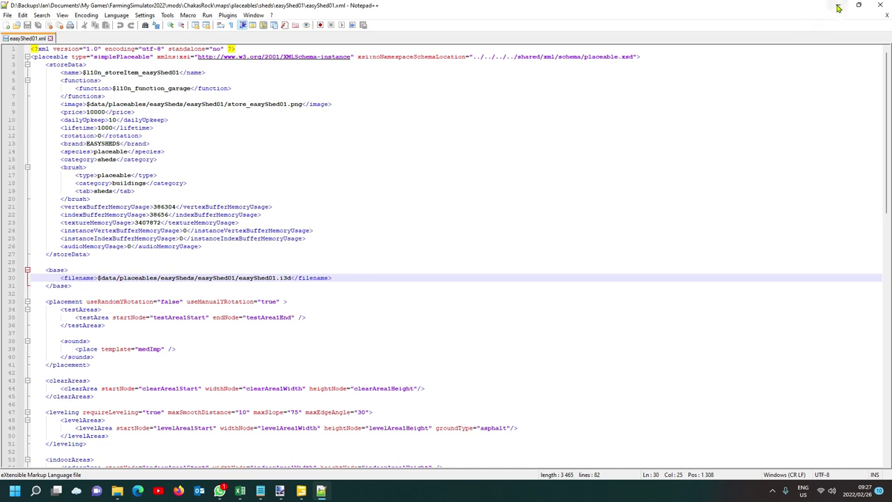
- Switch to the file browser and open easyShed01.i3d from the mod's sheds > easyShed01 folder in GIANTS Editor 9.0.2
{"action": "mouse_move", "coordinate": [302, 493]}
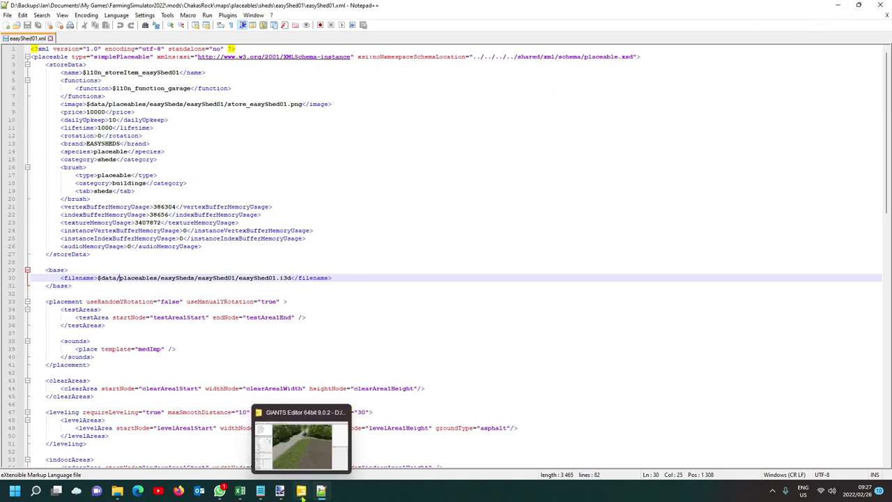
{"action": "mouse_move", "coordinate": [117, 491]}
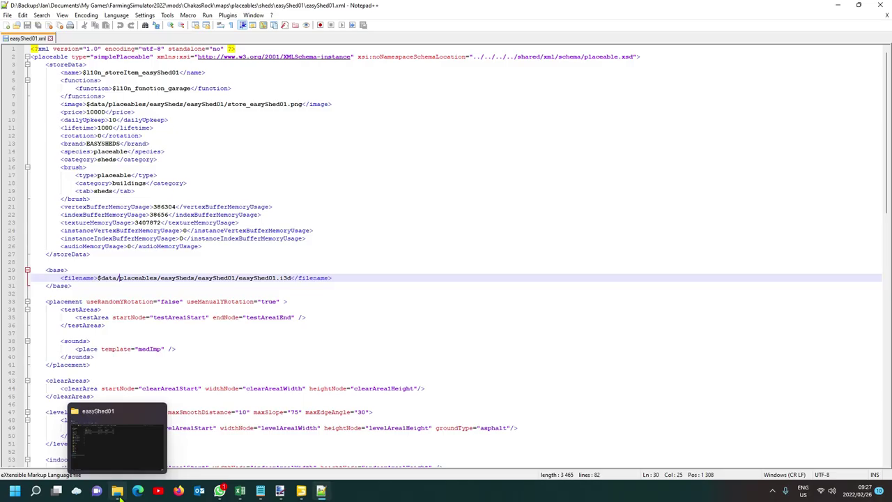
{"action": "left_click", "coordinate": [122, 453]}
{"action": "left_click", "coordinate": [288, 195]}
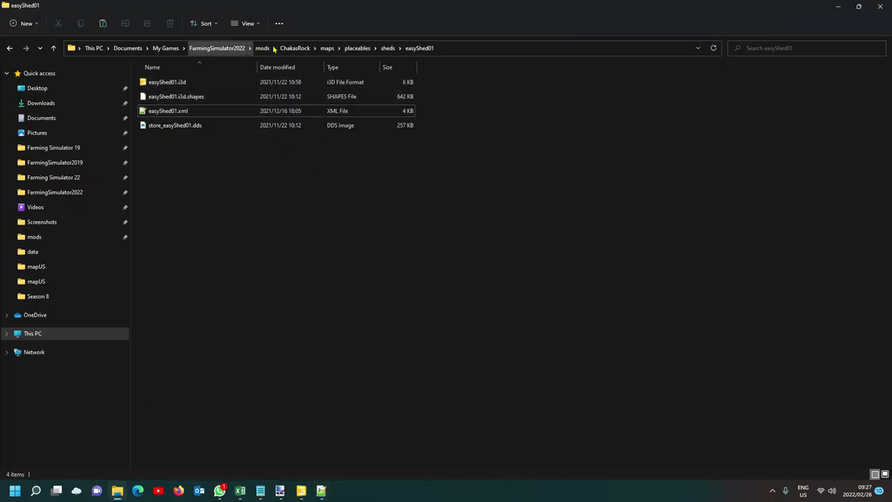
{"action": "left_click", "coordinate": [294, 49]}
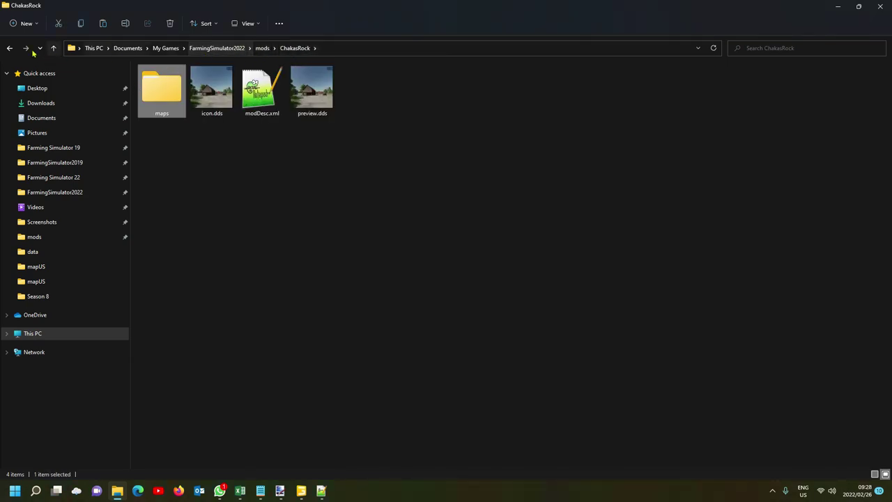
{"action": "left_click", "coordinate": [10, 47]}
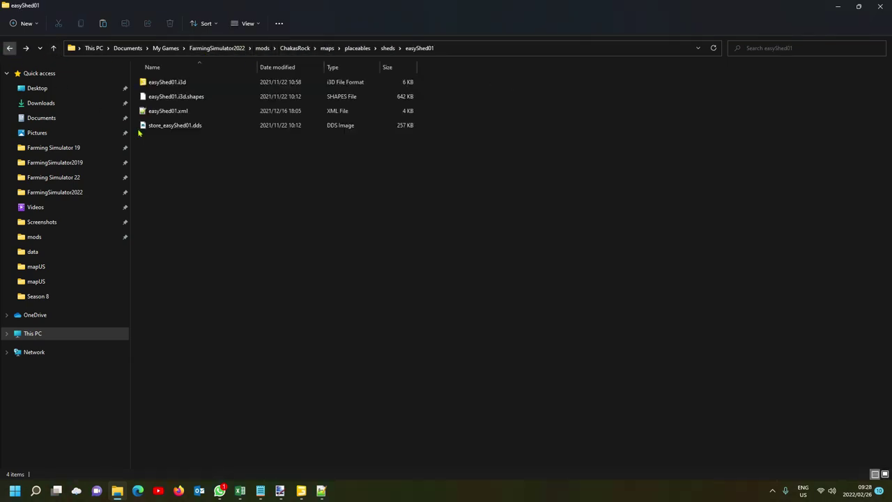
{"action": "double_click", "coordinate": [166, 82]}
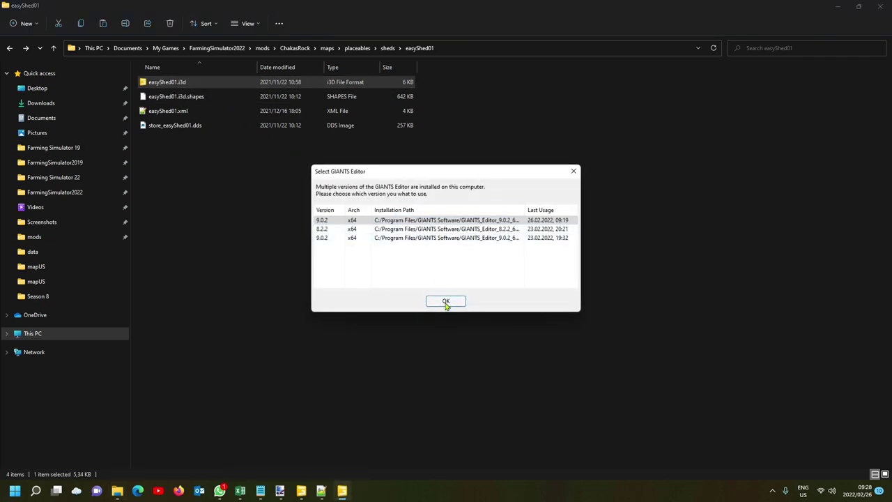
{"action": "left_click", "coordinate": [446, 302]}
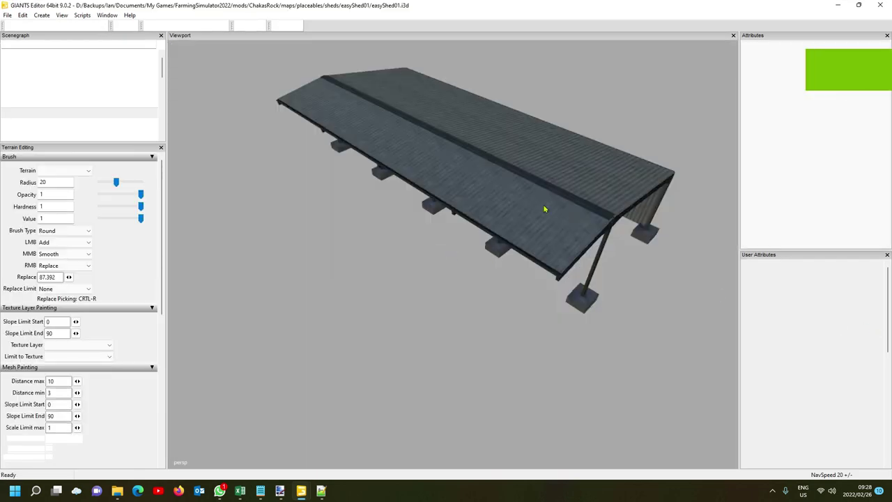
- Select the shed's snow mesh and display the Material Editing settings for it
{"action": "left_click", "coordinate": [425, 136]}
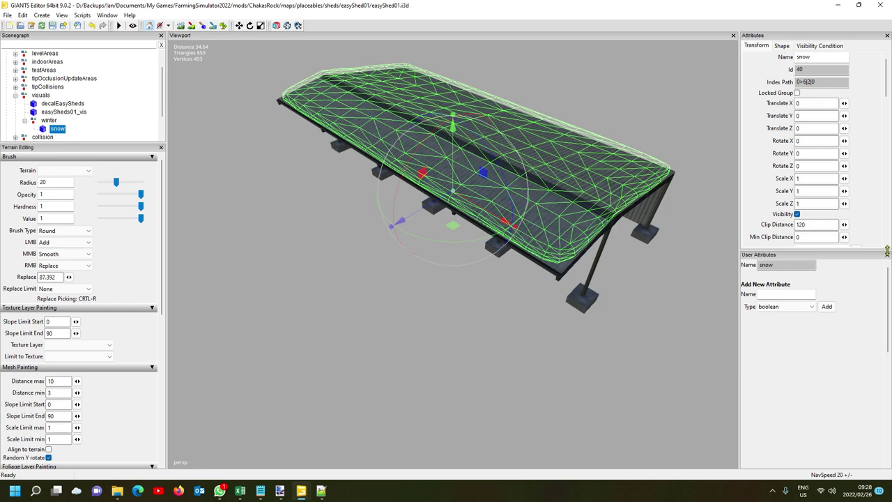
{"action": "left_click_drag", "start_coordinate": [888, 251], "coordinate": [888, 468]}
{"action": "left_click", "coordinate": [108, 16]}
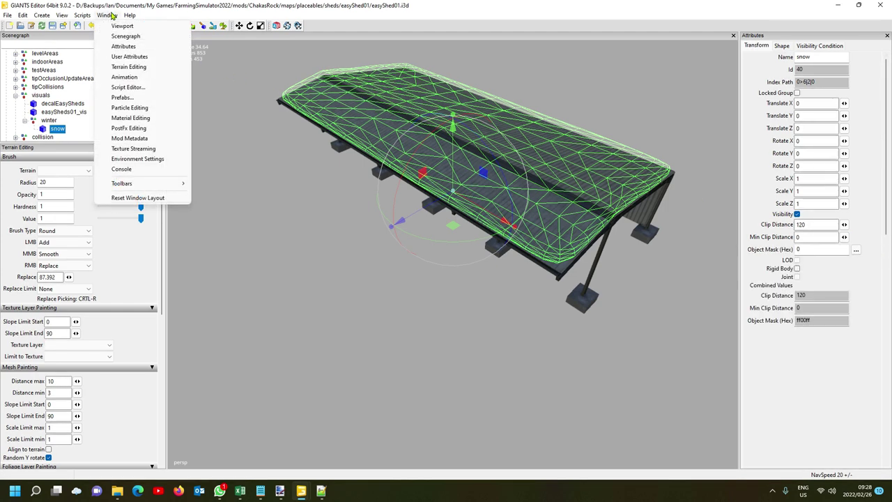
{"action": "left_click", "coordinate": [120, 119]}
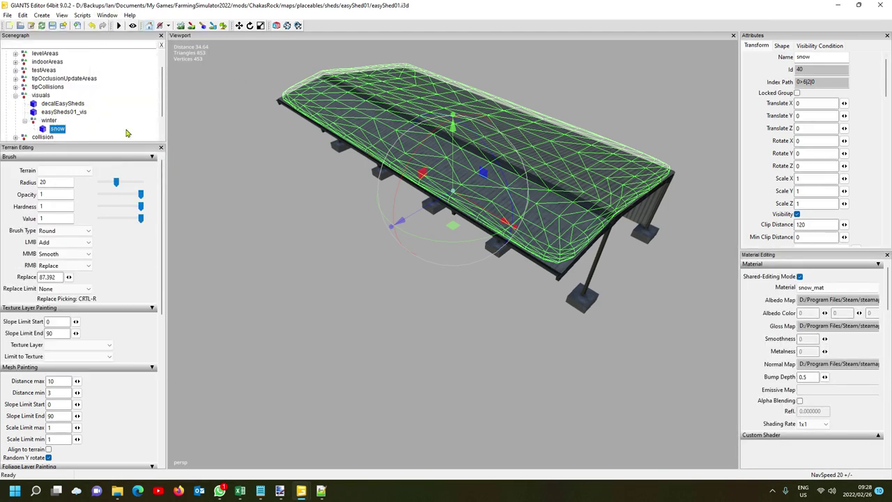
- Replace the Albedo Map of the easySheds01_vis mesh's material with a texture file from the My Games folder
{"action": "scroll", "coordinate": [145, 106], "scroll_direction": "down", "scroll_amount": 2}
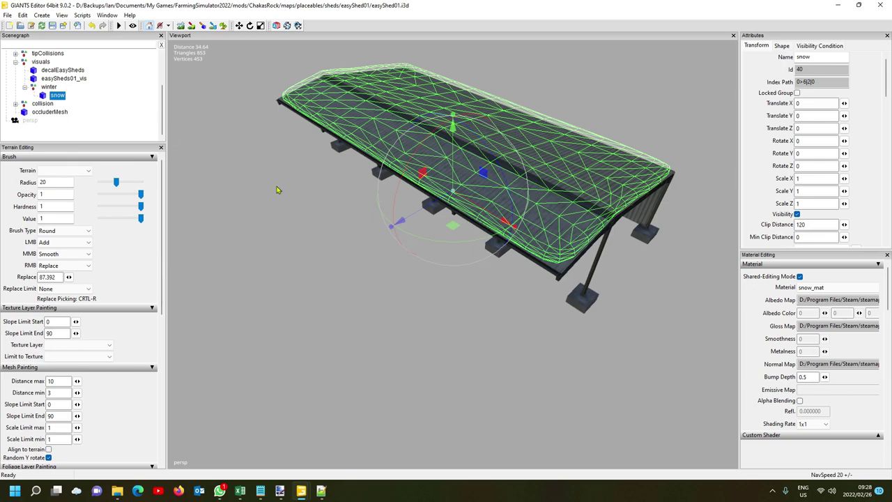
{"action": "left_click", "coordinate": [576, 289]}
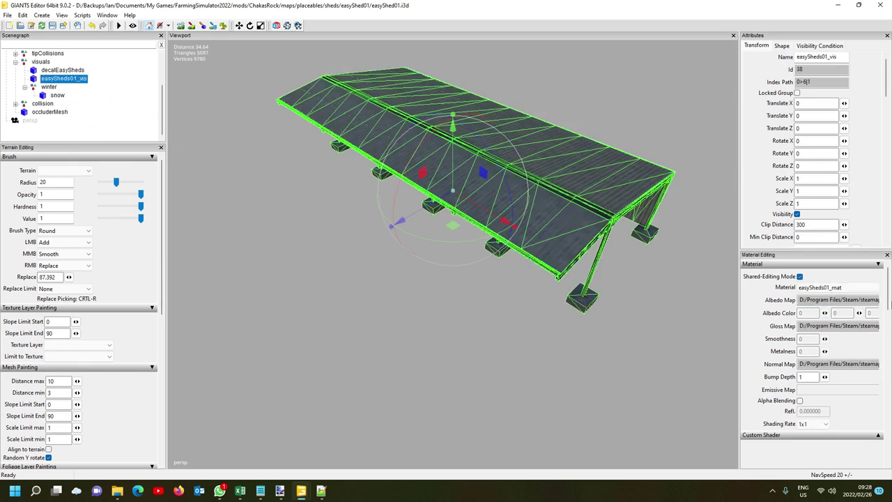
{"action": "left_click_drag", "start_coordinate": [739, 315], "coordinate": [669, 315]}
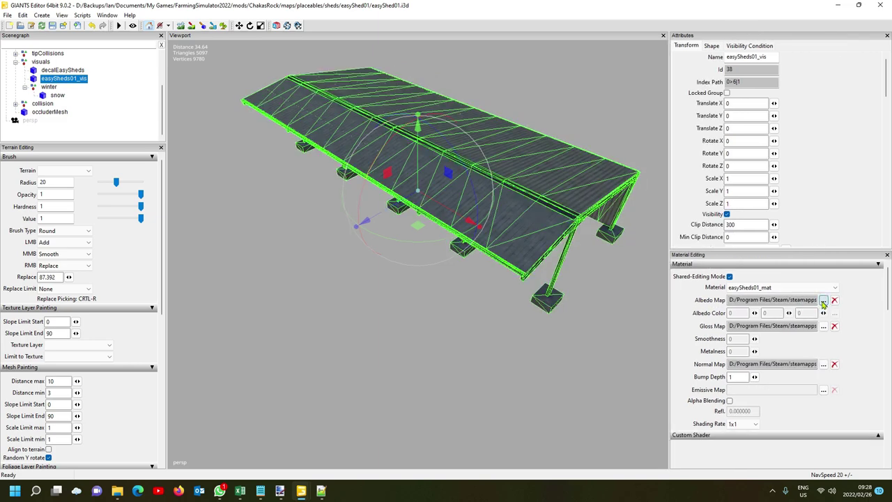
{"action": "left_click", "coordinate": [824, 301]}
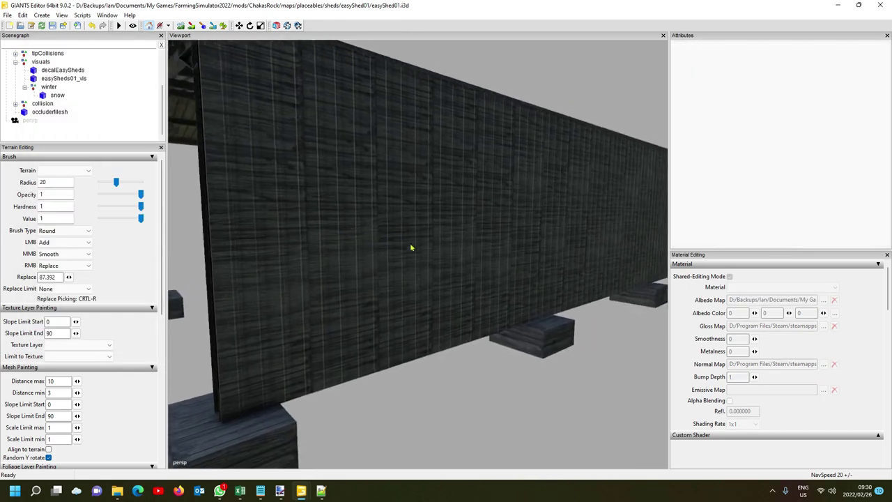
- Inspect the retextured shed's wall, supports and roof from several sides, and close the shed file
{"action": "scroll", "coordinate": [410, 243], "scroll_direction": "down", "scroll_amount": 5}
{"action": "scroll", "coordinate": [401, 225], "scroll_direction": "up", "scroll_amount": 5}
{"action": "scroll", "coordinate": [400, 225], "scroll_direction": "down", "scroll_amount": 6}
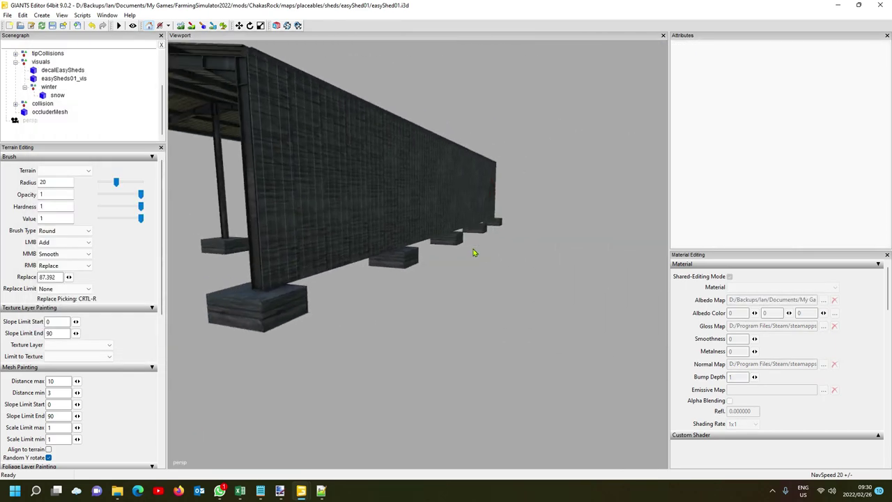
{"action": "mouse_move", "coordinate": [474, 253]}
{"action": "middle_mouse_down"}
{"action": "mouse_move", "coordinate": [589, 247]}
{"action": "mouse_move", "coordinate": [597, 177]}
{"action": "mouse_move", "coordinate": [595, 227]}
{"action": "mouse_move", "coordinate": [479, 257]}
{"action": "middle_mouse_up"}
{"action": "middle_click_drag", "start_coordinate": [533, 281], "coordinate": [413, 267]}
{"action": "scroll", "coordinate": [415, 213], "scroll_direction": "up", "scroll_amount": 3}
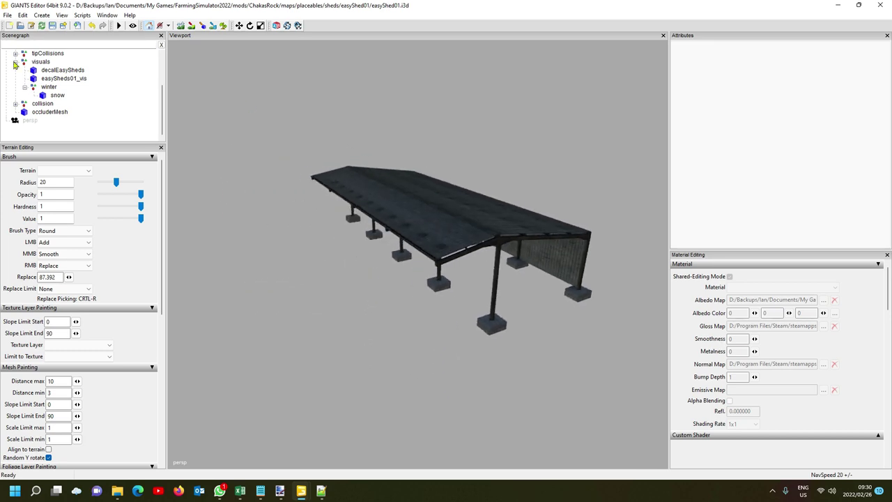
{"action": "left_click", "coordinate": [880, 5]}
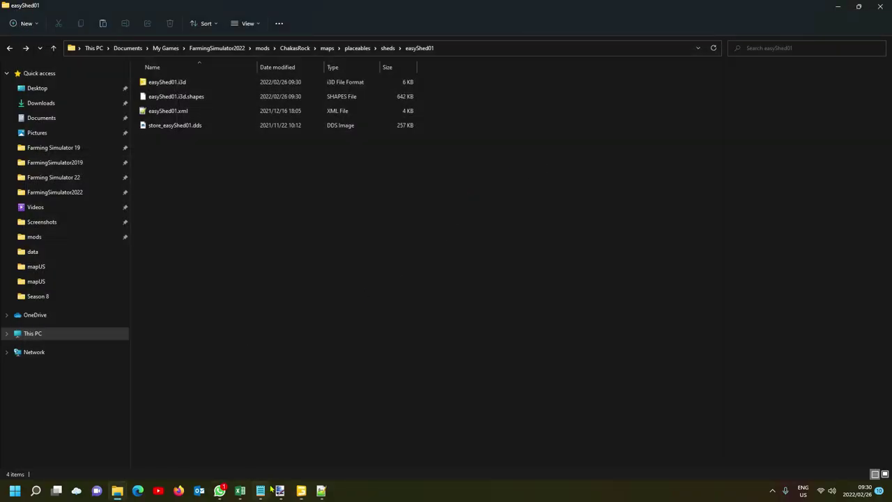
- Switch to the ChakasRock map in GIANTS Editor and import easyShed01.i3d from placeables > sheds > easyShed01
{"action": "left_click", "coordinate": [280, 490]}
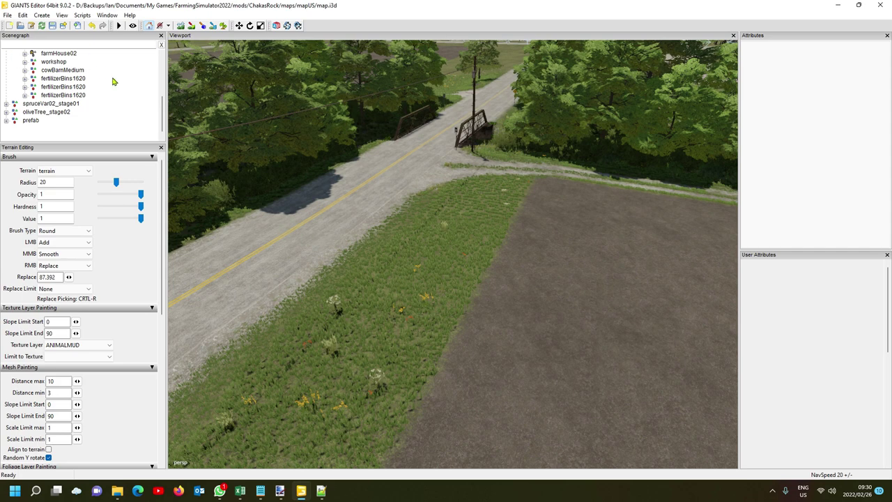
{"action": "left_click", "coordinate": [7, 15]}
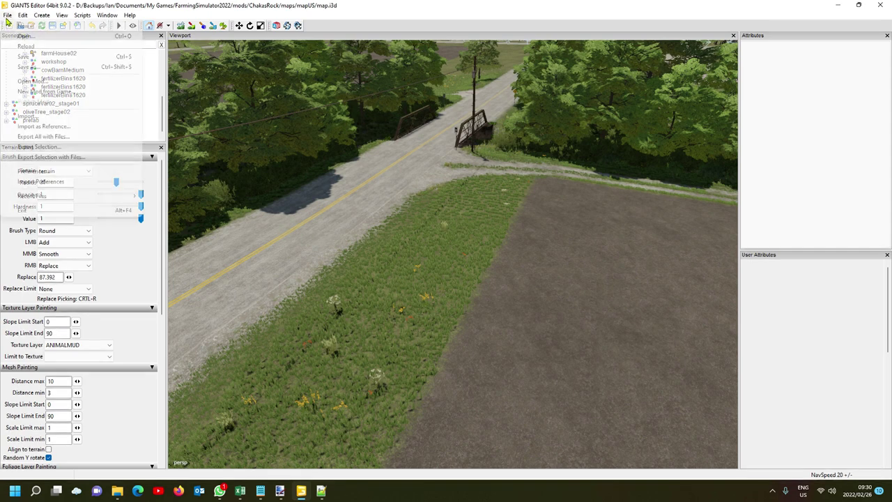
{"action": "left_click", "coordinate": [29, 115]}
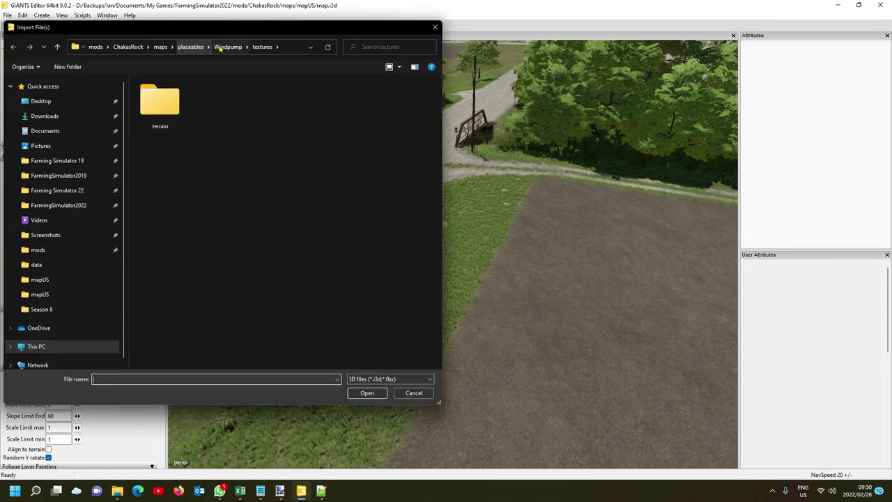
{"action": "left_click", "coordinate": [190, 47]}
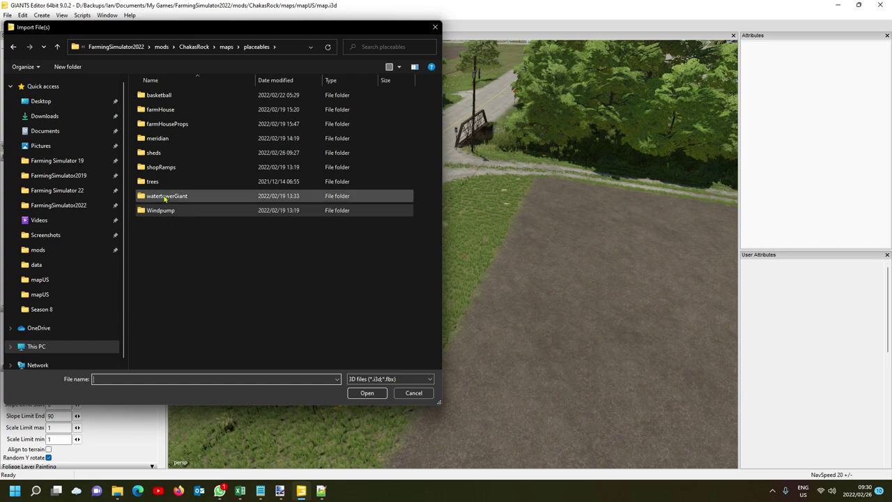
{"action": "double_click", "coordinate": [157, 152]}
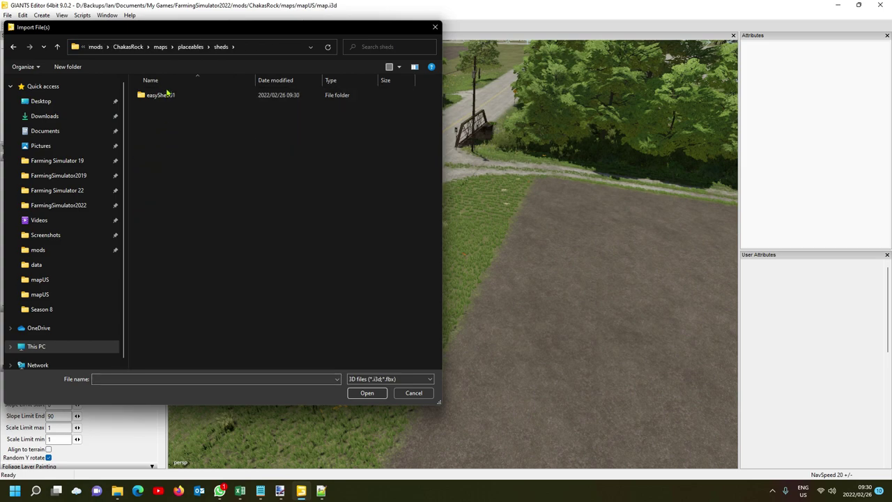
{"action": "double_click", "coordinate": [165, 95]}
{"action": "double_click", "coordinate": [165, 95]}
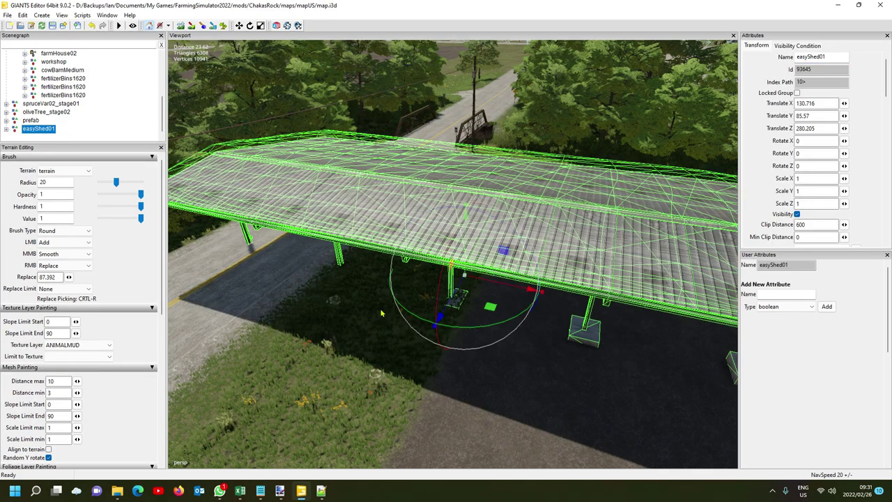
- Move the imported shed away from the road to about X 139.9 and rotate it about Y to about 87.8 degrees
{"action": "right_click_drag", "start_coordinate": [376, 327], "coordinate": [382, 315]}
{"action": "scroll", "coordinate": [382, 315], "scroll_direction": "down", "scroll_amount": 5}
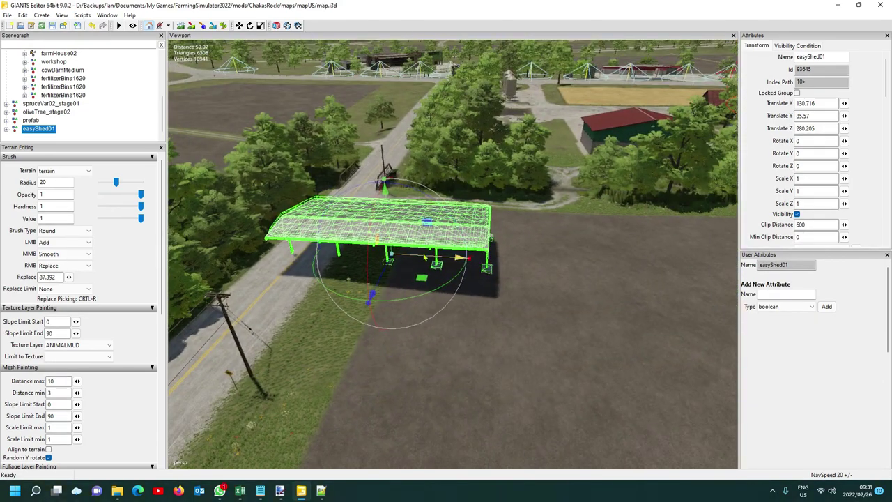
{"action": "left_click_drag", "start_coordinate": [426, 262], "coordinate": [516, 277]}
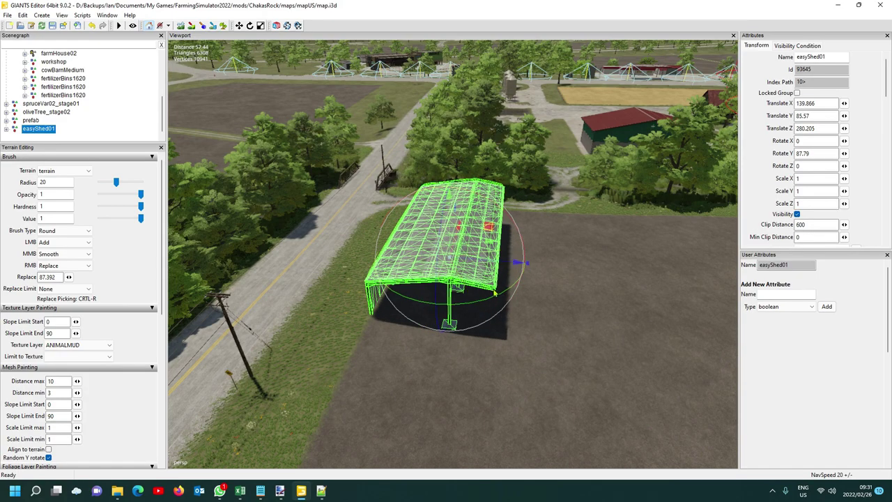
- Place the shed on the field beside the road with interactive placement, at about X 133.4, Y 85.4, Z 281.7
{"action": "right_click_drag", "start_coordinate": [495, 293], "coordinate": [479, 330]}
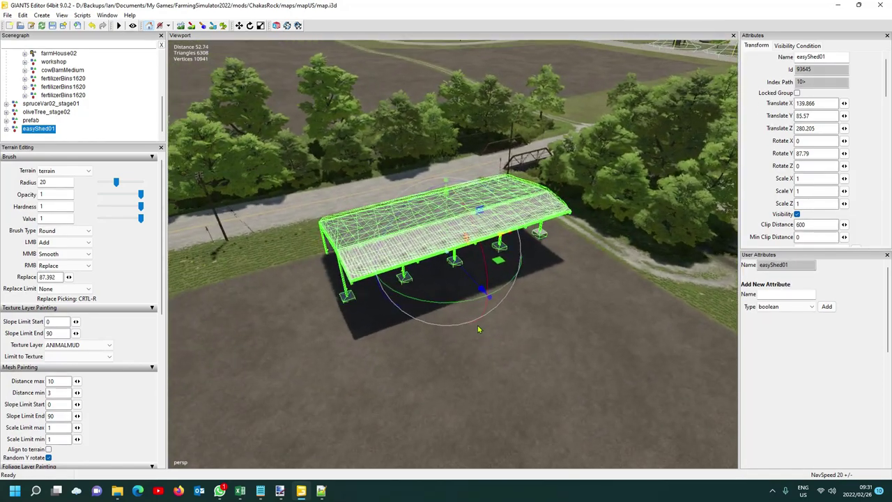
{"action": "key", "text": "ctrl+shift+i"}
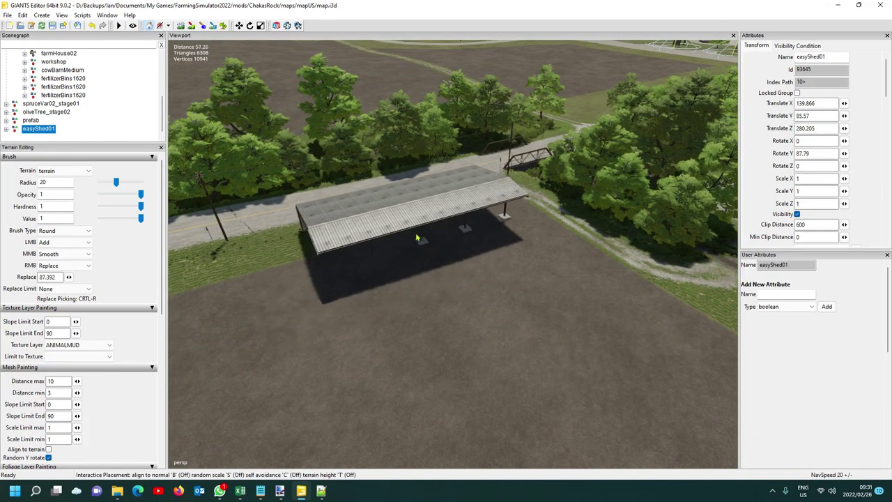
{"action": "left_click", "coordinate": [418, 239]}
{"action": "left_click", "coordinate": [447, 294]}
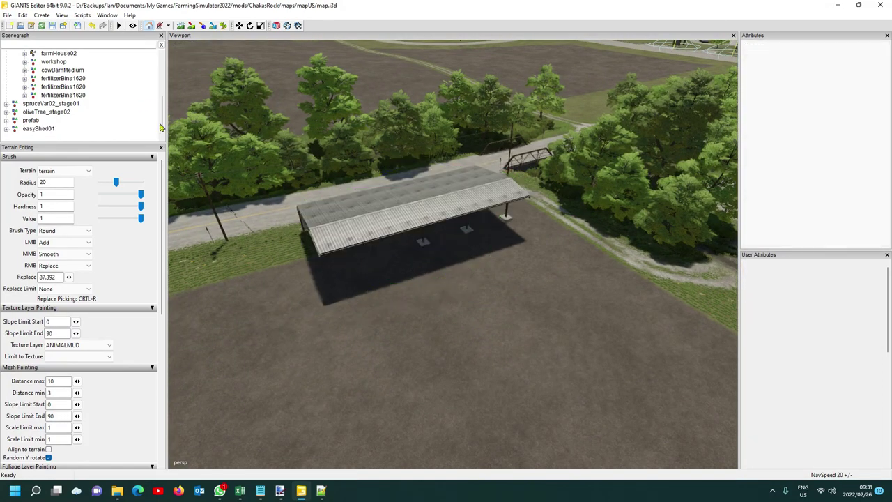
{"action": "right_click_drag", "start_coordinate": [447, 293], "coordinate": [467, 278]}
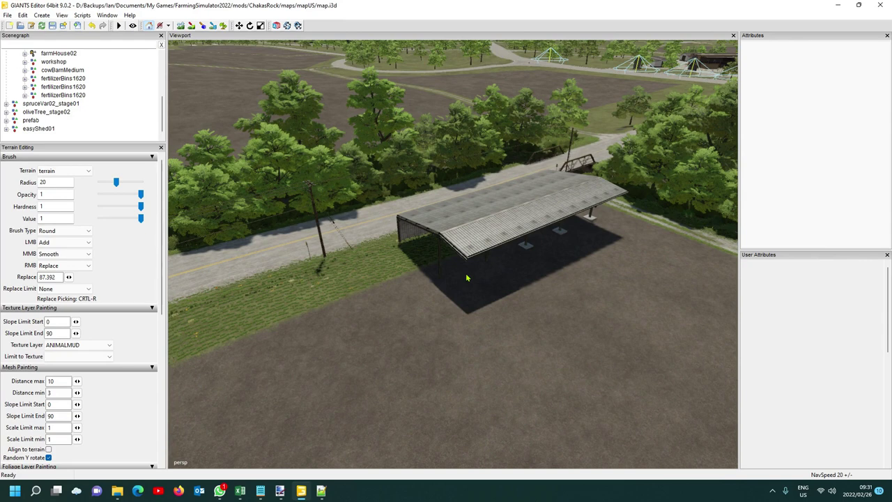
- Cut the easyShed01 group from the scene root and paste it into the playerFarm group under placeholders
{"action": "left_click", "coordinate": [52, 129]}
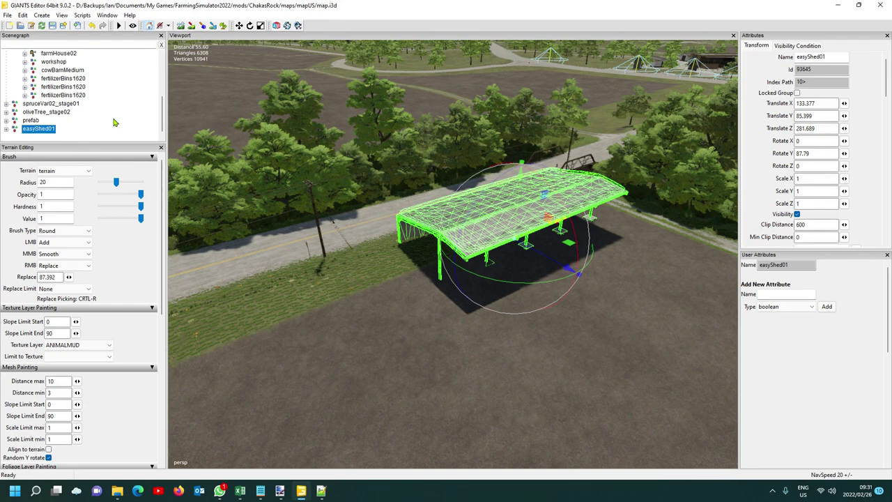
{"action": "key", "text": "Delete"}
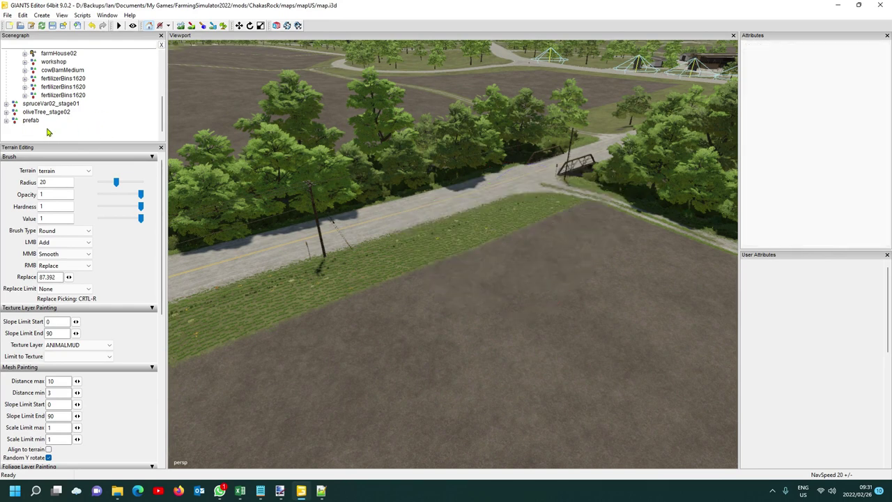
{"action": "scroll", "coordinate": [101, 124], "scroll_direction": "up", "scroll_amount": 1}
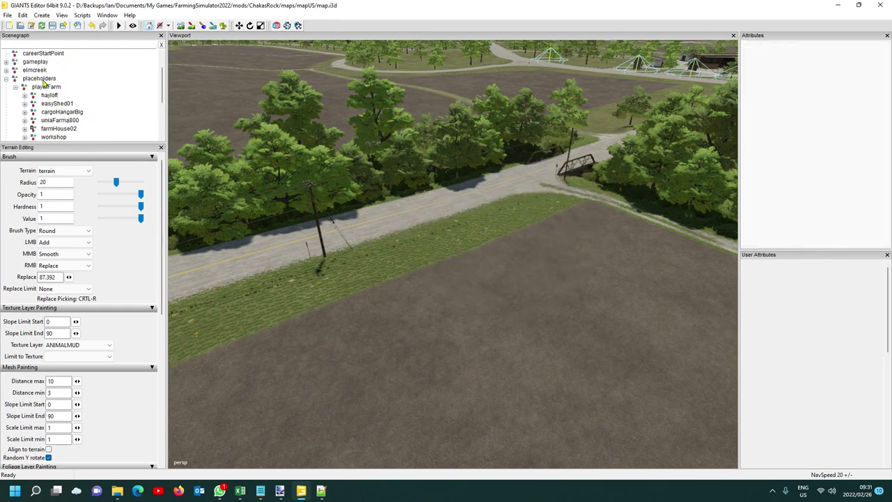
{"action": "left_click", "coordinate": [47, 88]}
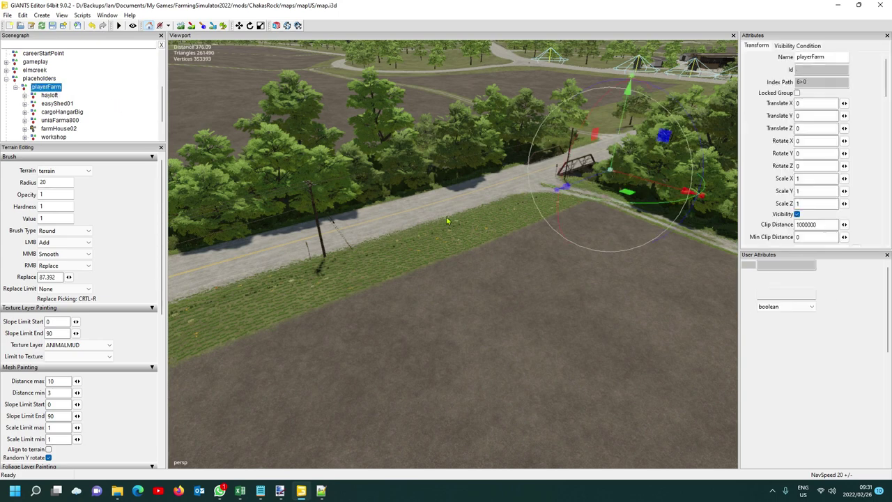
{"action": "key", "text": "ctrl+v"}
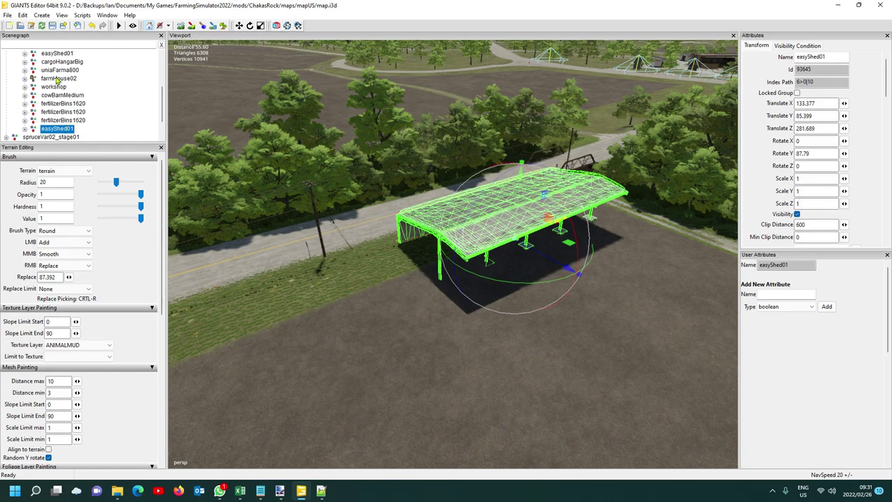
{"action": "scroll", "coordinate": [55, 78], "scroll_direction": "up", "scroll_amount": 1}
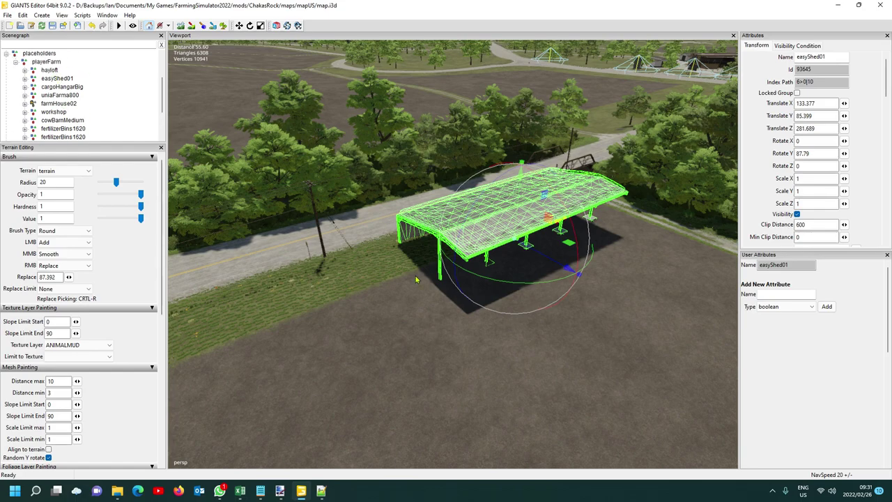
{"action": "right_click_drag", "start_coordinate": [415, 280], "coordinate": [458, 276]}
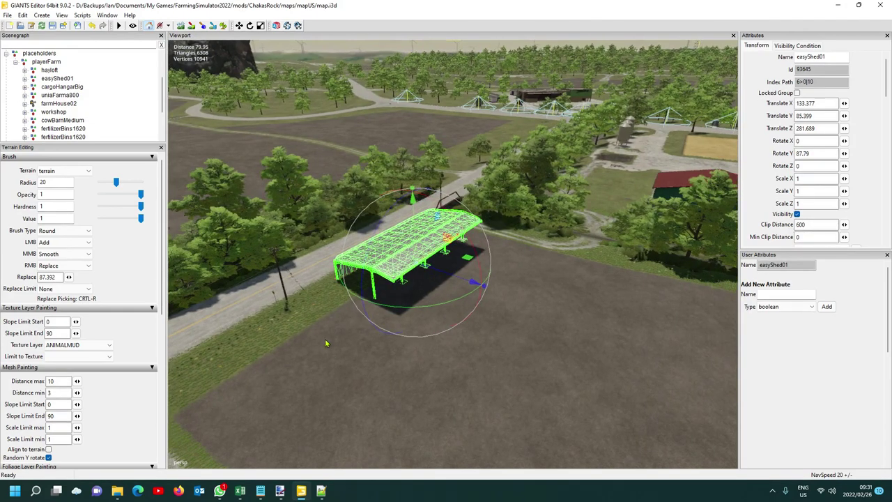
- Open placeables.xml from ChakasRock > maps > mapUS in Notepad++ and go to the easyShed01 placeable entry at the end of the file
{"action": "left_click", "coordinate": [323, 492]}
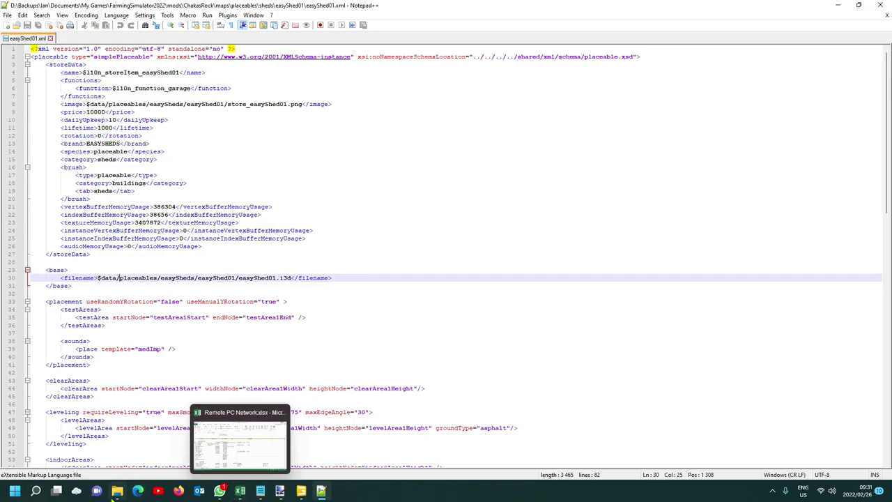
{"action": "left_click", "coordinate": [119, 440]}
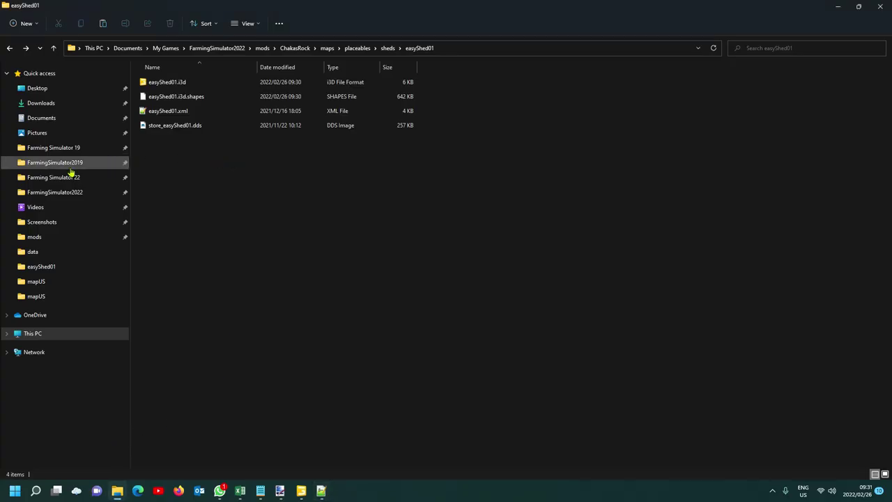
{"action": "left_click", "coordinate": [43, 237]}
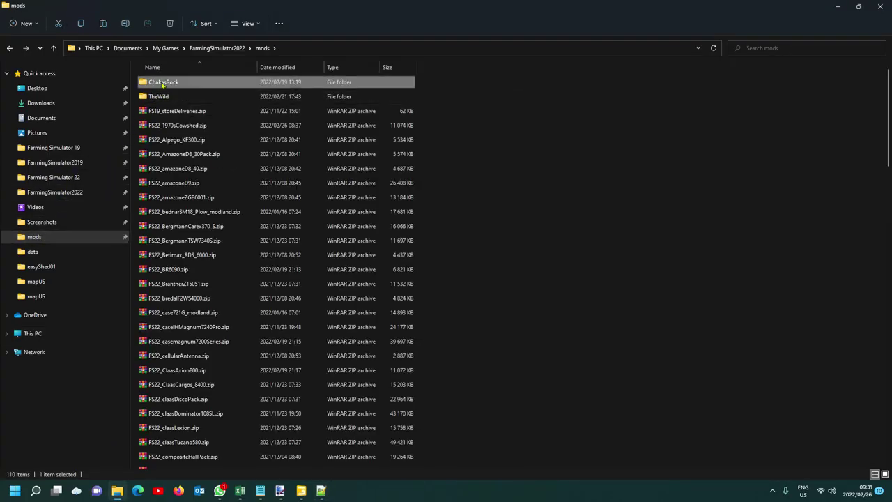
{"action": "double_click", "coordinate": [163, 84]}
{"action": "double_click", "coordinate": [163, 95]}
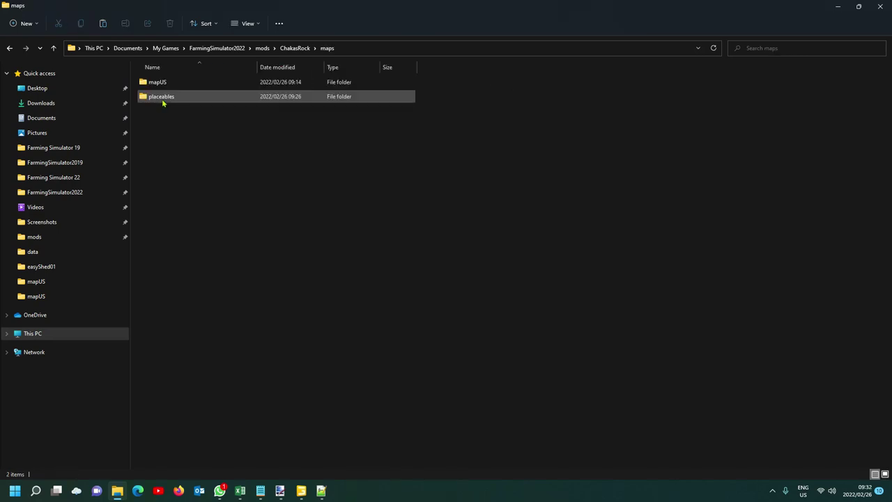
{"action": "double_click", "coordinate": [166, 87]}
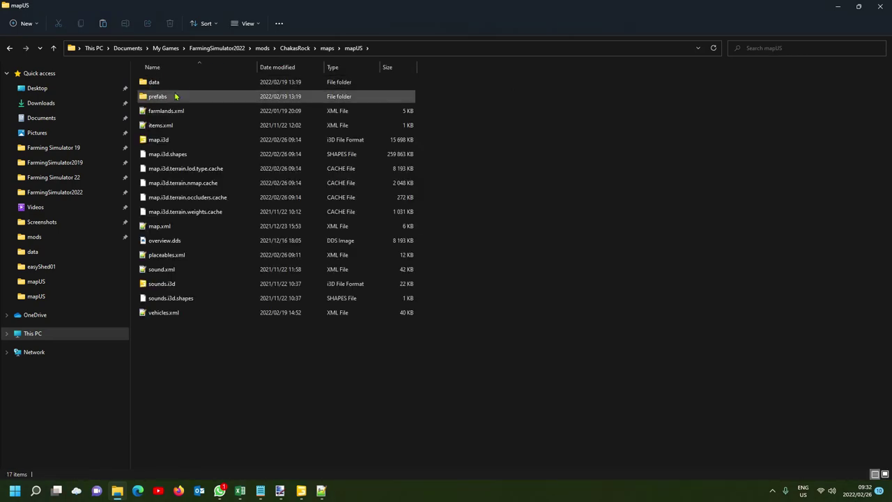
{"action": "double_click", "coordinate": [174, 255]}
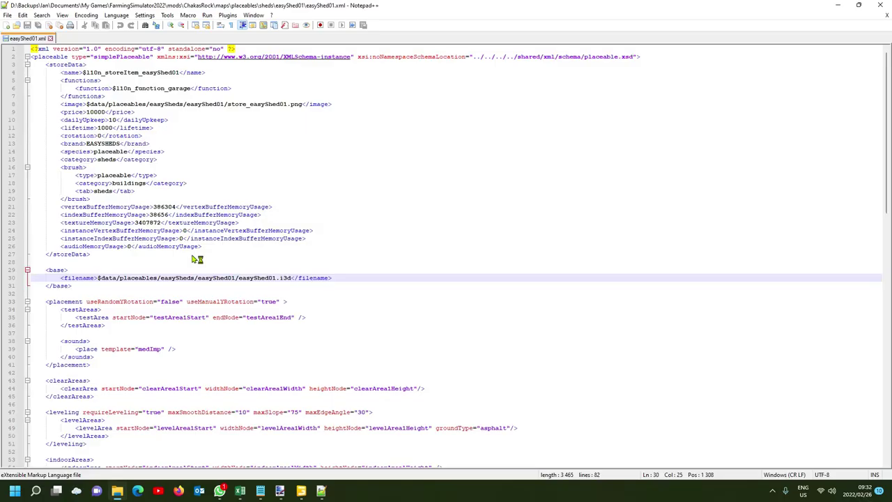
{"action": "left_click_drag", "start_coordinate": [888, 110], "coordinate": [890, 322]}
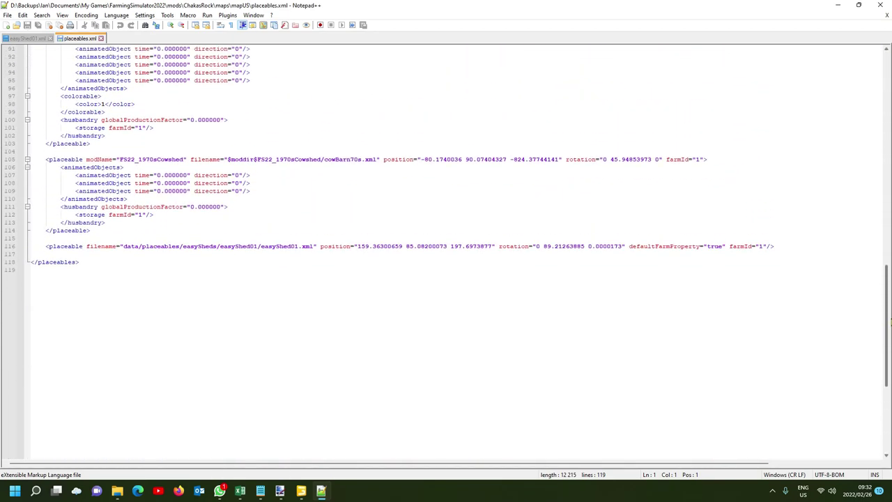
{"action": "left_click", "coordinate": [60, 246]}
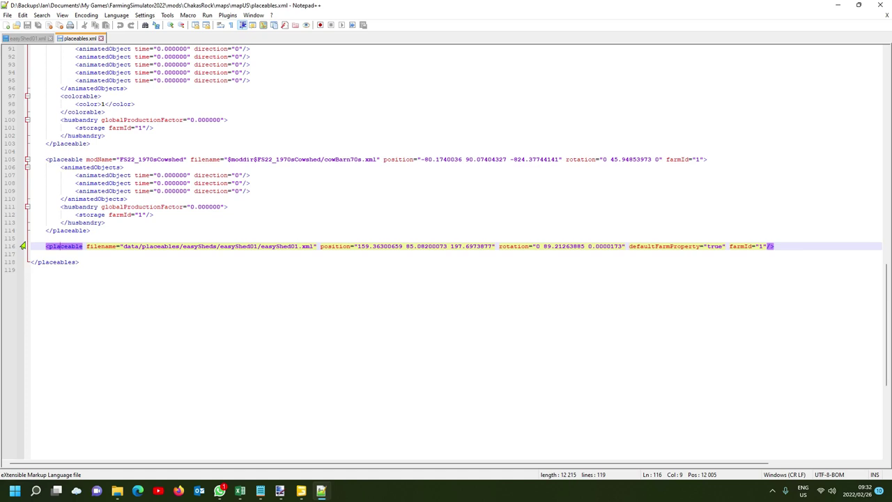
{"action": "left_click", "coordinate": [71, 247]}
{"action": "scroll", "coordinate": [375, 276], "scroll_direction": "up", "scroll_amount": 1}
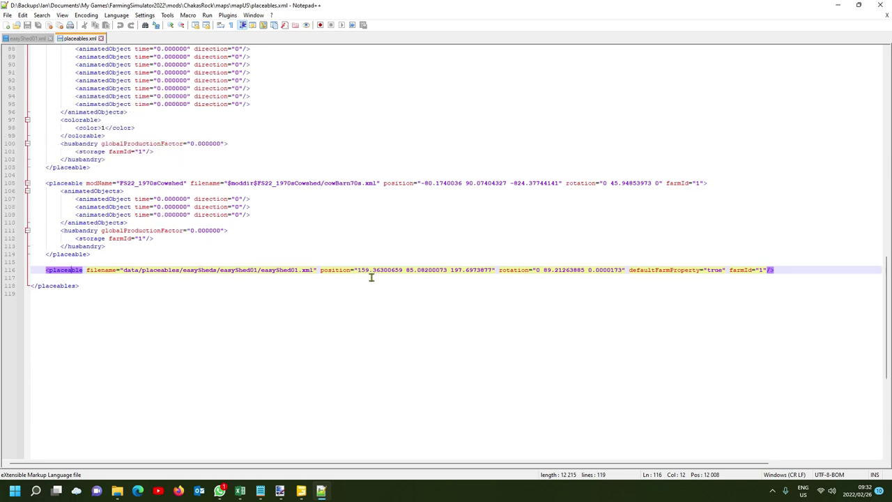
{"action": "scroll", "coordinate": [373, 280], "scroll_direction": "down", "scroll_amount": 1}
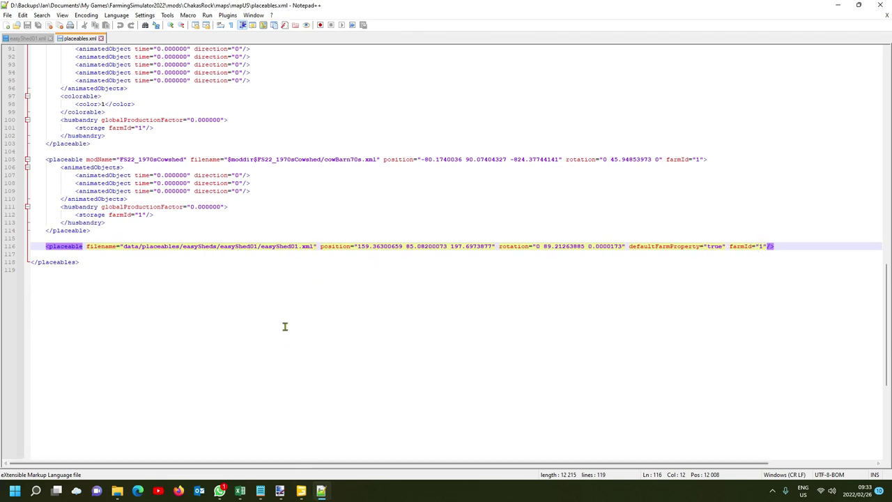
- Copy the shed's translation from GIANTS Editor into the easyShed01 entry as position "133.3769989 85.39850616 281.68942261"
{"action": "left_click", "coordinate": [302, 491]}
{"action": "left_click", "coordinate": [821, 103]}
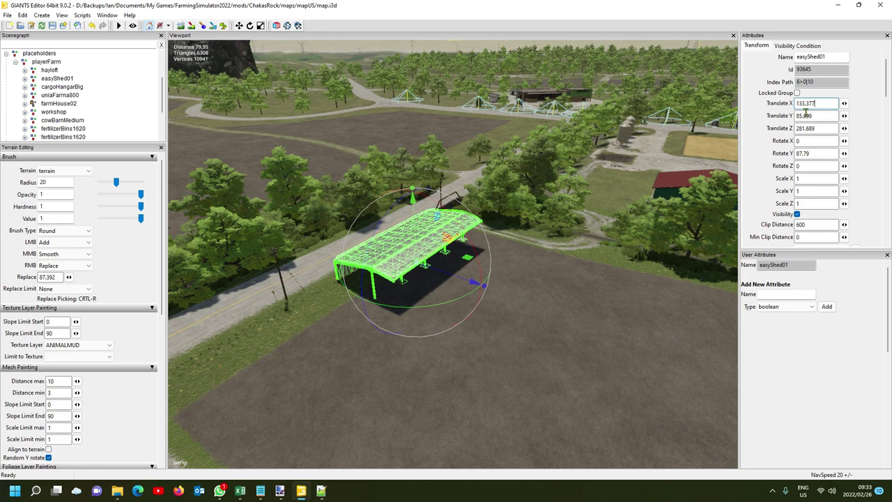
{"action": "left_click", "coordinate": [321, 491]}
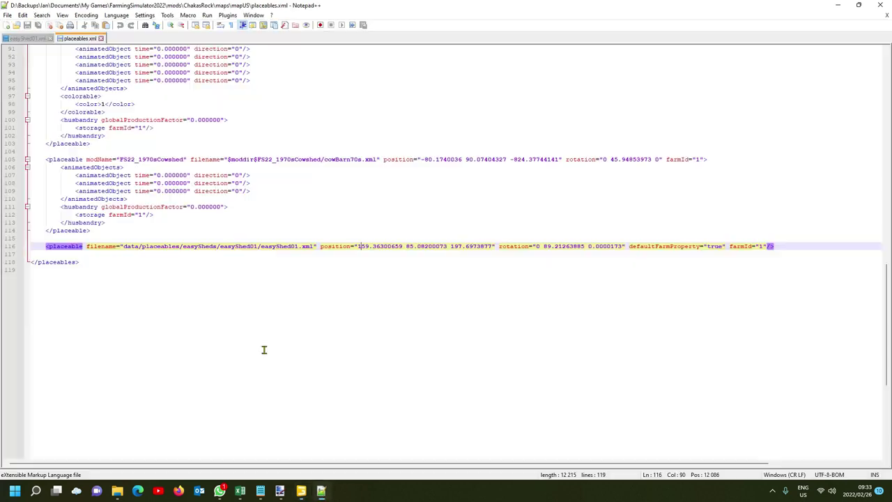
{"action": "left_click_drag", "start_coordinate": [358, 247], "coordinate": [496, 246]}
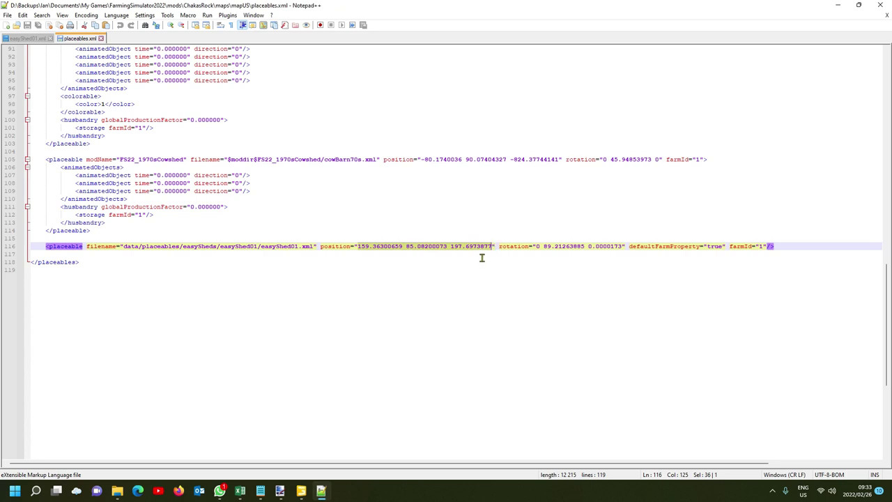
{"action": "type", "text": "133.3769989 85.39850616 281.68942261"}
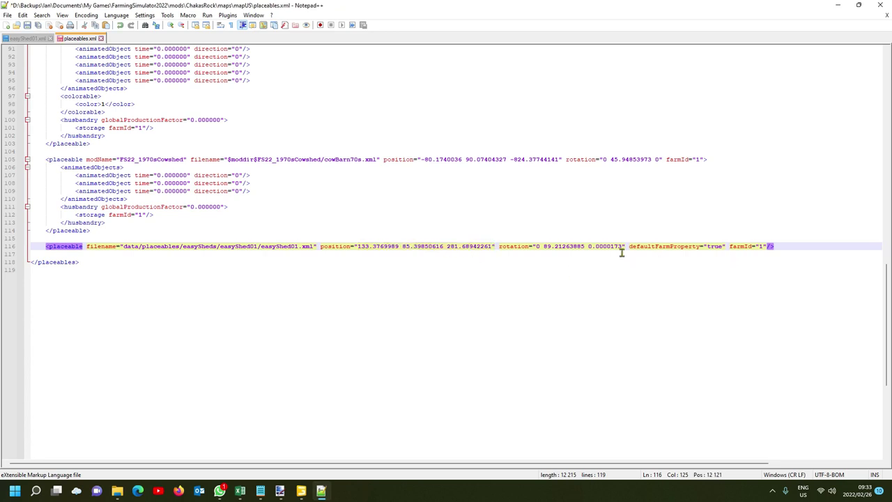
- Copy the shed's rotation from GIANTS Editor into the same placeable entry as rotation "0 87.79032898 0.00000004"
{"action": "mouse_move", "coordinate": [301, 491]}
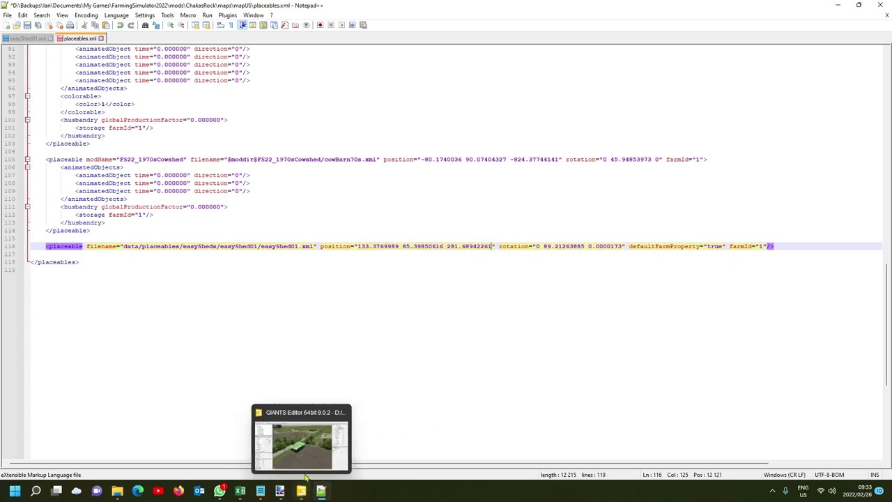
{"action": "left_click", "coordinate": [313, 461]}
{"action": "left_click", "coordinate": [824, 140]}
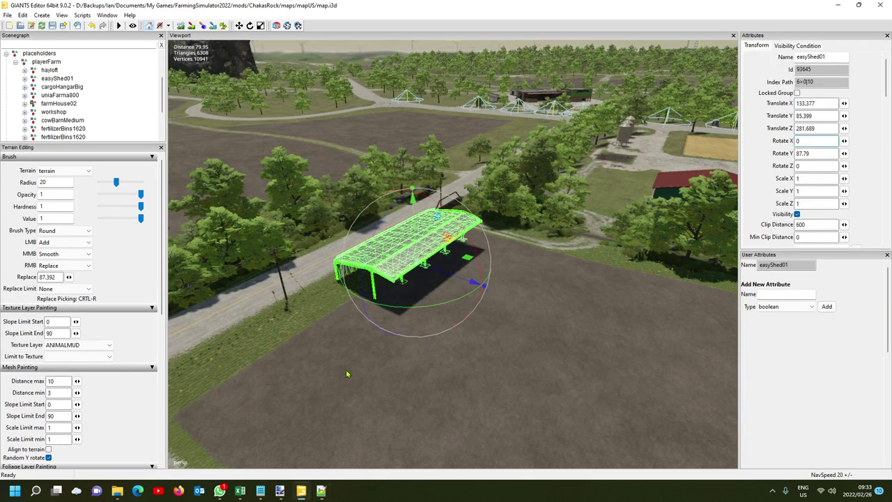
{"action": "left_click", "coordinate": [321, 491]}
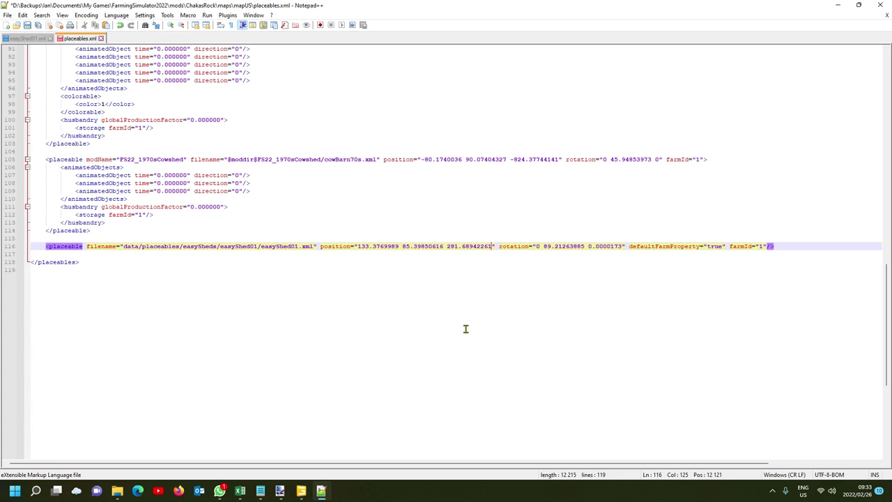
{"action": "left_click", "coordinate": [538, 246]}
{"action": "key", "text": "shift+Right"}
{"action": "key", "text": "shift+Right"}
{"action": "key", "text": "shift+Right"}
{"action": "key", "text": "shift+Right"}
{"action": "key", "text": "shift+Right"}
{"action": "key", "text": "shift+Right"}
{"action": "left_click_drag", "start_coordinate": [536, 247], "coordinate": [620, 246]}
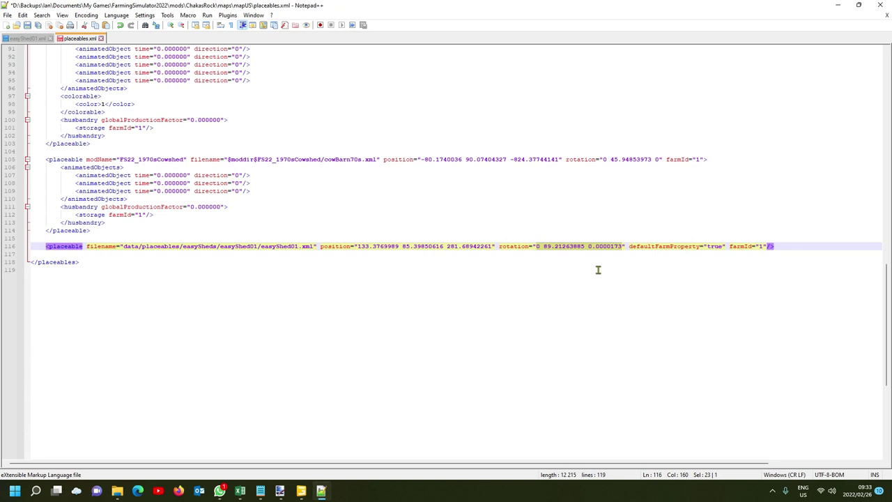
{"action": "type", "text": "0 87.79032898 0.00000004"}
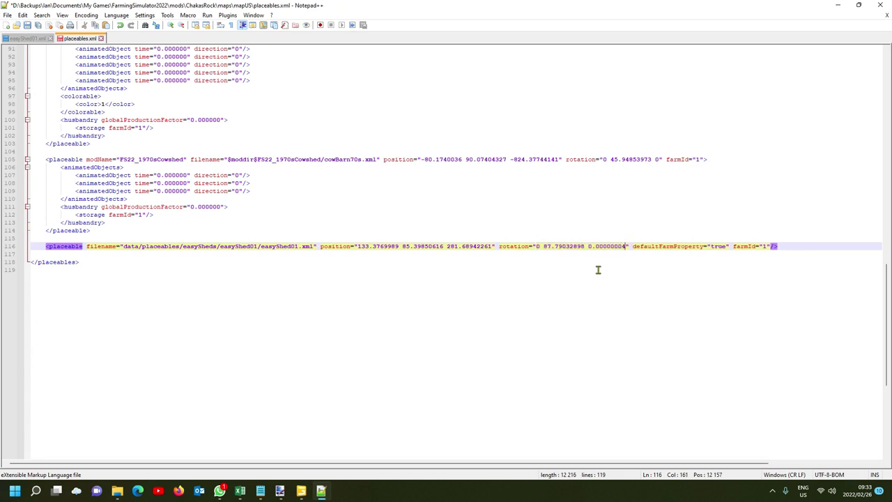
- Browse to ChakasRock > maps > placeables > sheds > easyShed01 in File Explorer and copy the path part "maps\placeables\sheds\easyShed01"
{"action": "left_click", "coordinate": [151, 247]}
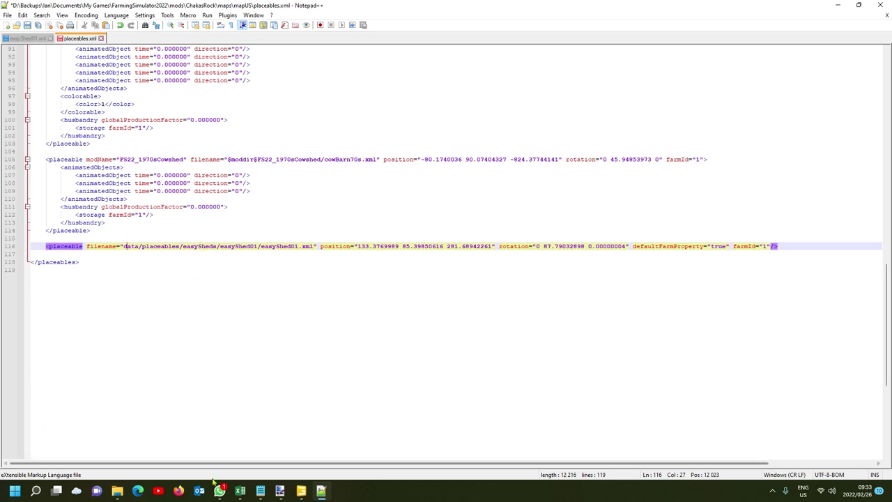
{"action": "mouse_move", "coordinate": [120, 494]}
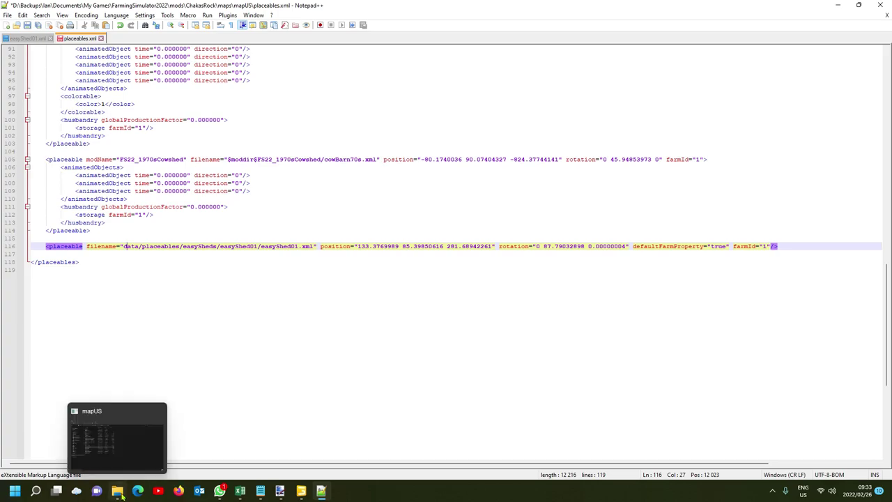
{"action": "left_click", "coordinate": [127, 444]}
{"action": "left_click", "coordinate": [327, 48]}
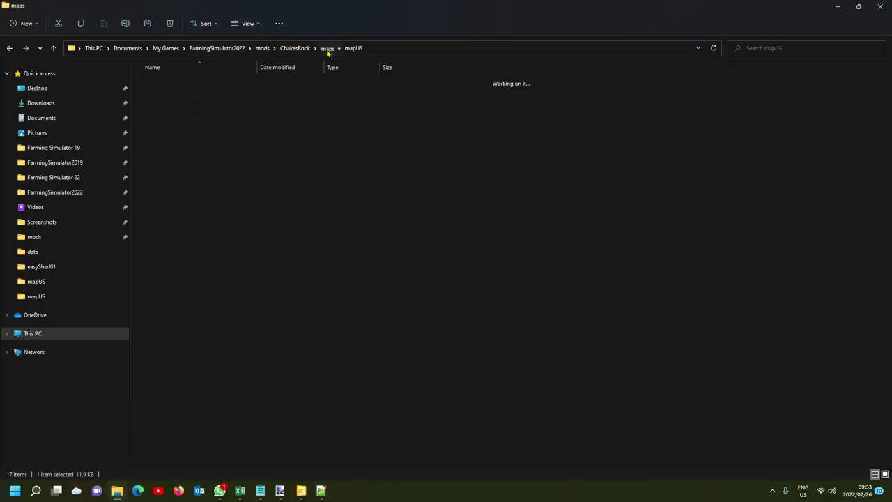
{"action": "double_click", "coordinate": [165, 97]}
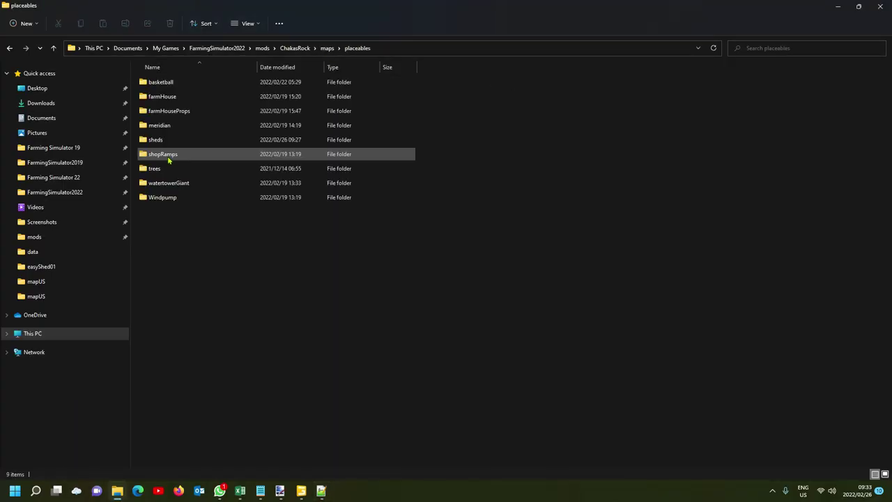
{"action": "double_click", "coordinate": [171, 142]}
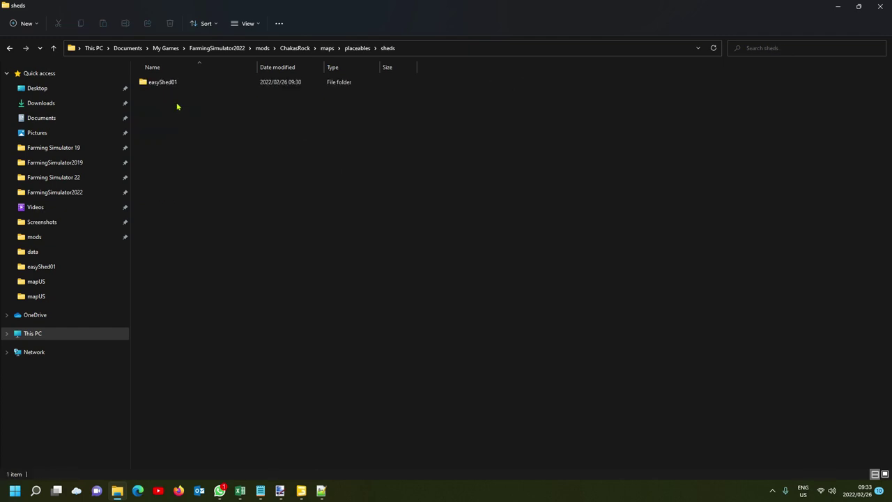
{"action": "double_click", "coordinate": [172, 82]}
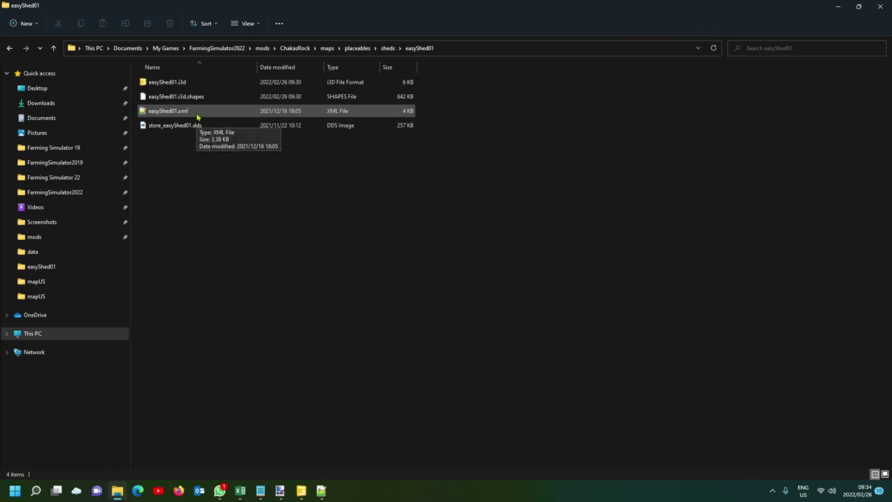
{"action": "left_click", "coordinate": [468, 47]}
{"action": "left_click", "coordinate": [461, 47]}
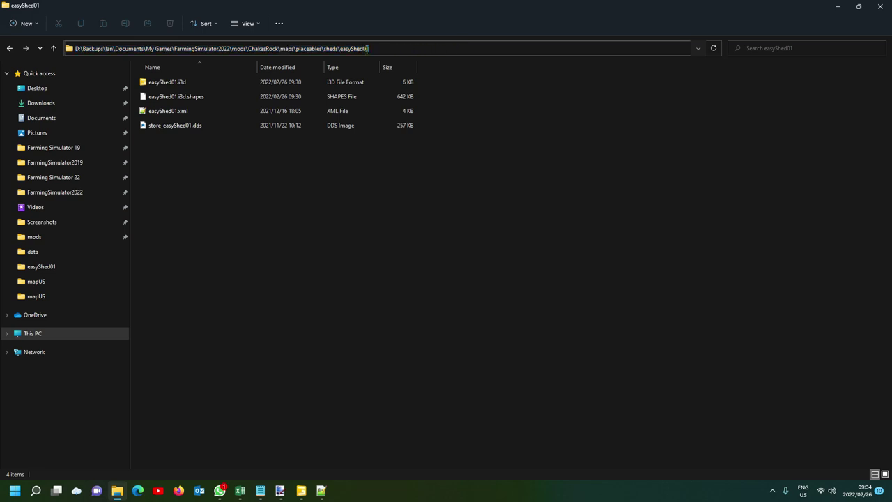
{"action": "left_click_drag", "start_coordinate": [369, 49], "coordinate": [281, 50]}
{"action": "key", "text": "ctrl+c"}
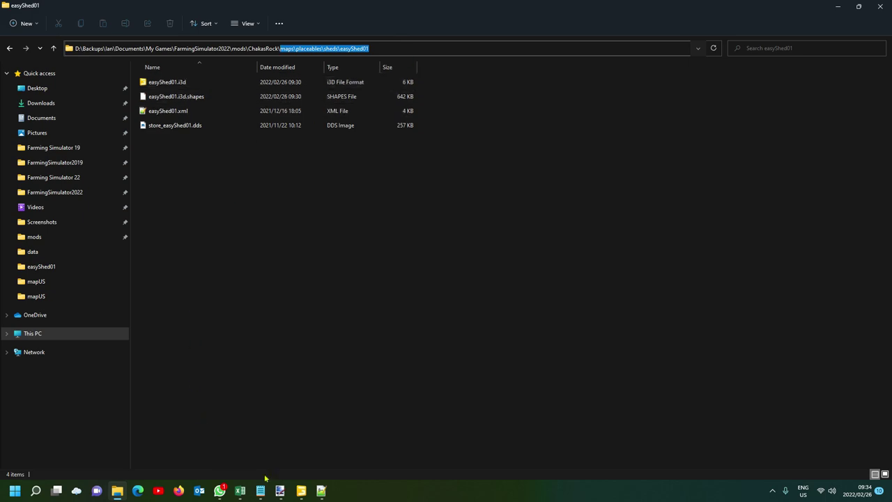
- Back in placeables.xml in Notepad++, replace the folder part of the shed entry's filename with the copied path "maps\placeables\sheds\easyShed01"
{"action": "mouse_move", "coordinate": [301, 488]}
{"action": "left_click", "coordinate": [307, 412]}
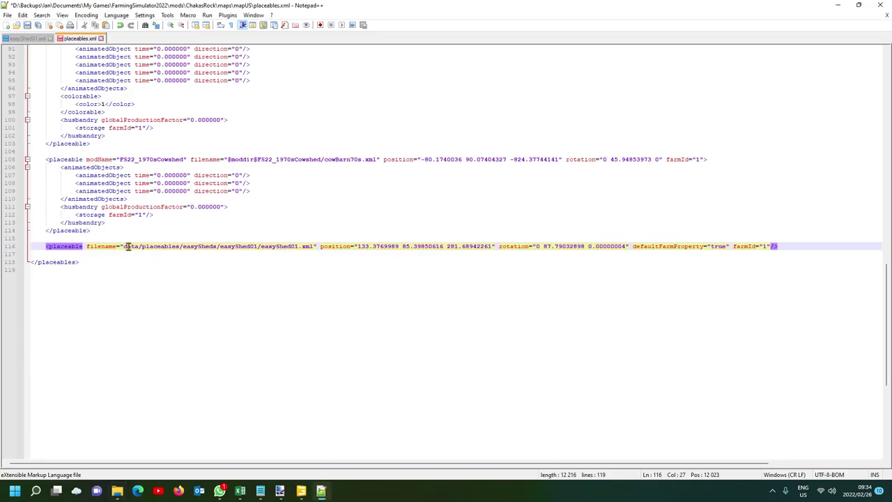
{"action": "left_click_drag", "start_coordinate": [122, 247], "coordinate": [256, 247]}
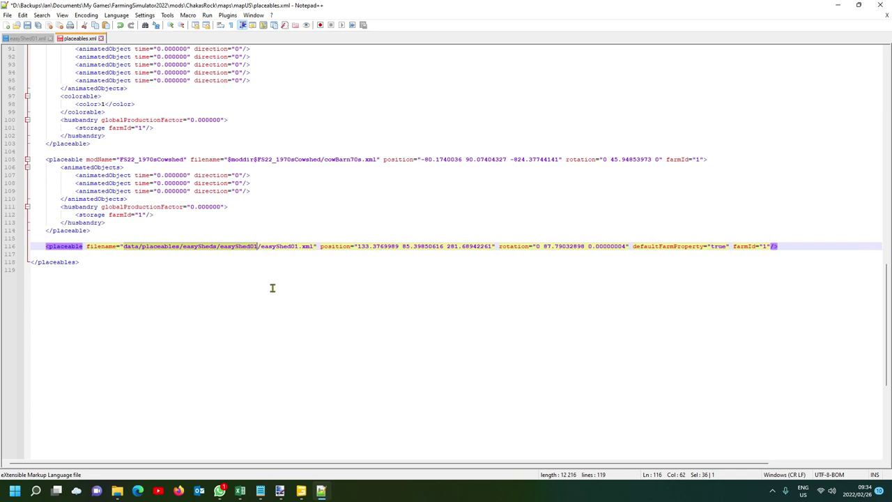
{"action": "key", "text": "ctrl+v"}
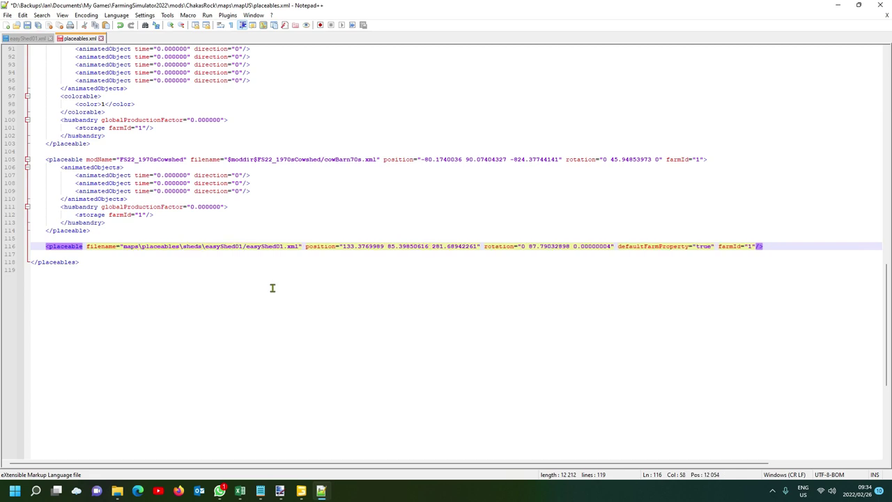
- Replace the three backslashes in the shed's filename path with forward slashes, giving "maps/placeables/sheds/easyShed01/easyShed01.xml"
{"action": "double_click", "coordinate": [140, 247]}
{"action": "type", "text": "/"}
{"action": "double_click", "coordinate": [181, 247]}
{"action": "type", "text": "/"}
{"action": "double_click", "coordinate": [204, 247]}
{"action": "type", "text": "/"}
{"action": "left_click", "coordinate": [264, 246]}
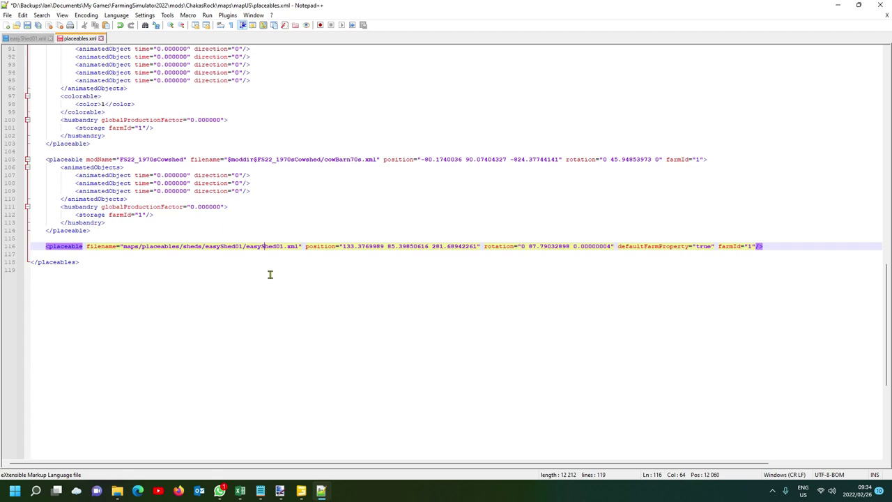
- Prefix the shed's filename path with "$mapdir$/"
{"action": "left_click", "coordinate": [122, 247]}
{"action": "type", "text": "$"}
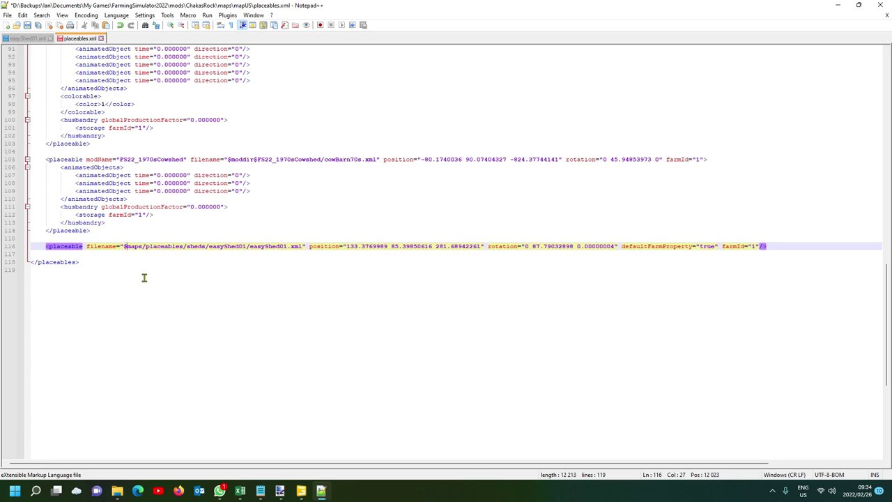
{"action": "type", "text": "map"}
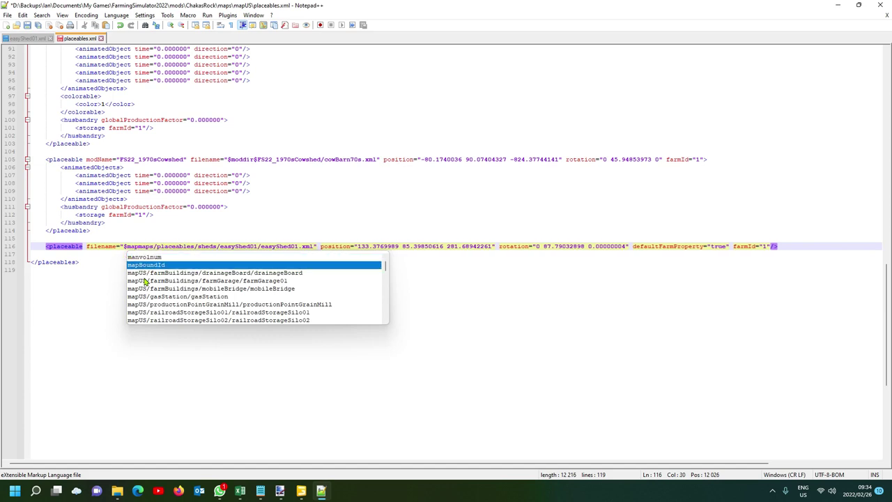
{"action": "type", "text": "dir"}
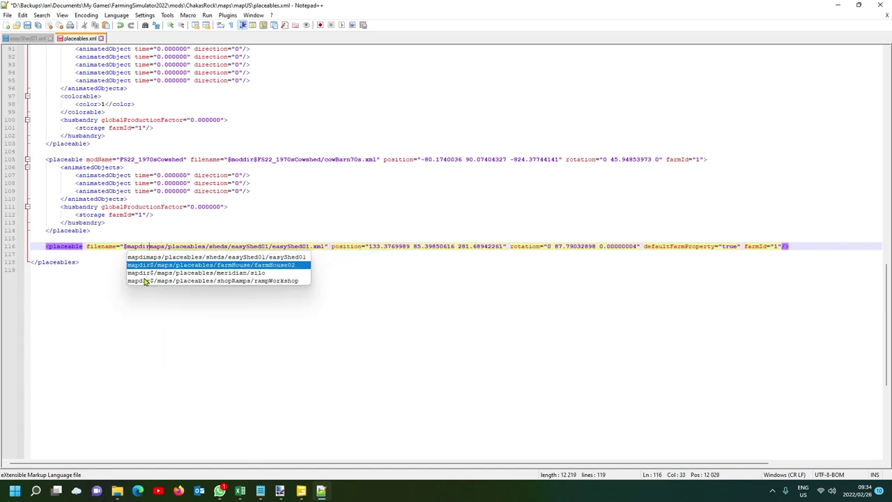
{"action": "type", "text": "$"}
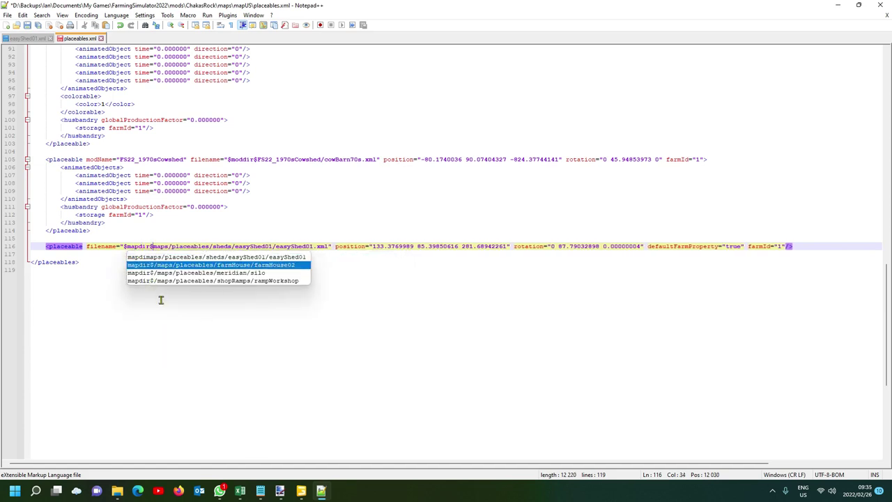
{"action": "type", "text": "/"}
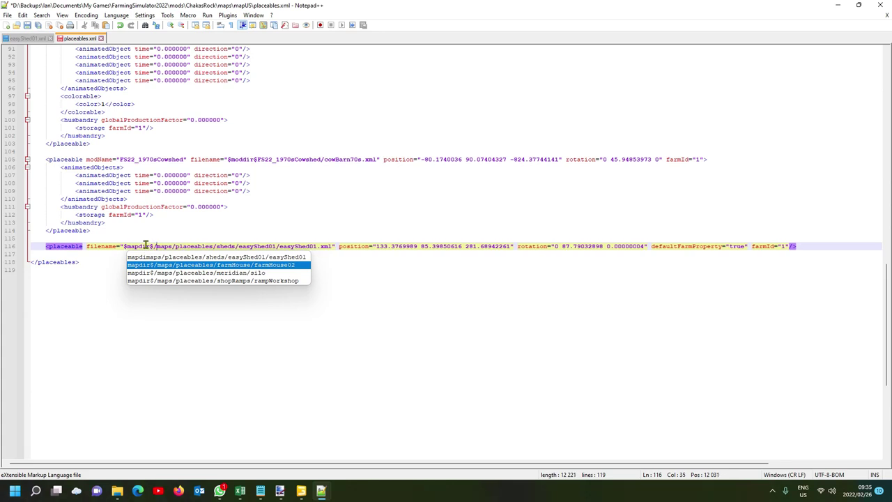
{"action": "left_click", "coordinate": [460, 304]}
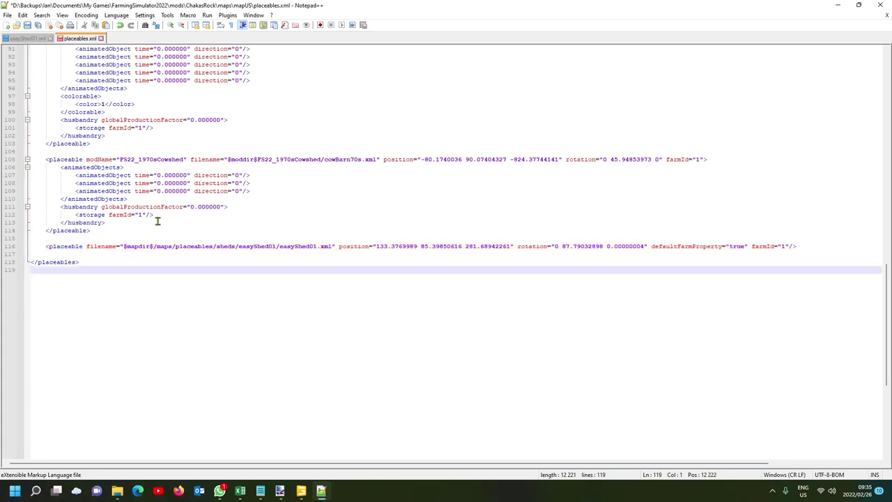
- Compare the shed's XML file name in the easyShed01 folder with the file name at the end of its path in placeables.xml
{"action": "left_click", "coordinate": [280, 247]}
{"action": "left_click", "coordinate": [295, 246]}
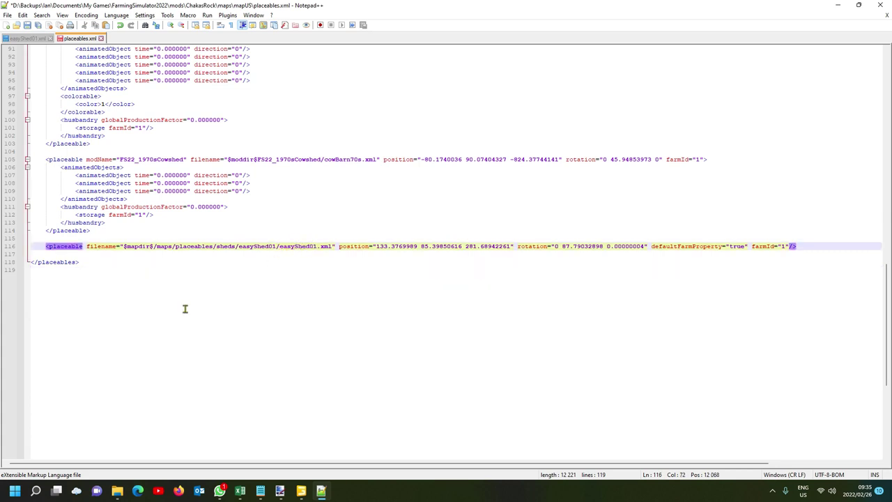
{"action": "mouse_move", "coordinate": [118, 479]}
{"action": "left_click", "coordinate": [122, 453]}
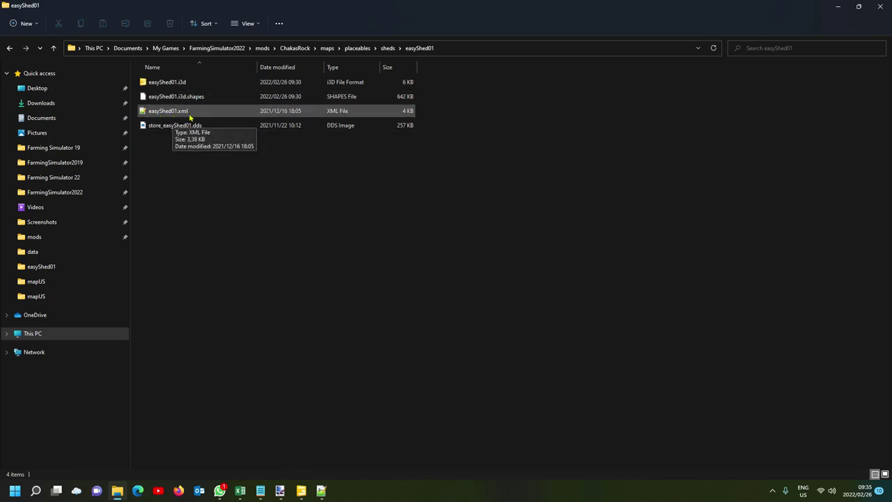
{"action": "left_click", "coordinate": [167, 115]}
{"action": "double_click", "coordinate": [167, 116]}
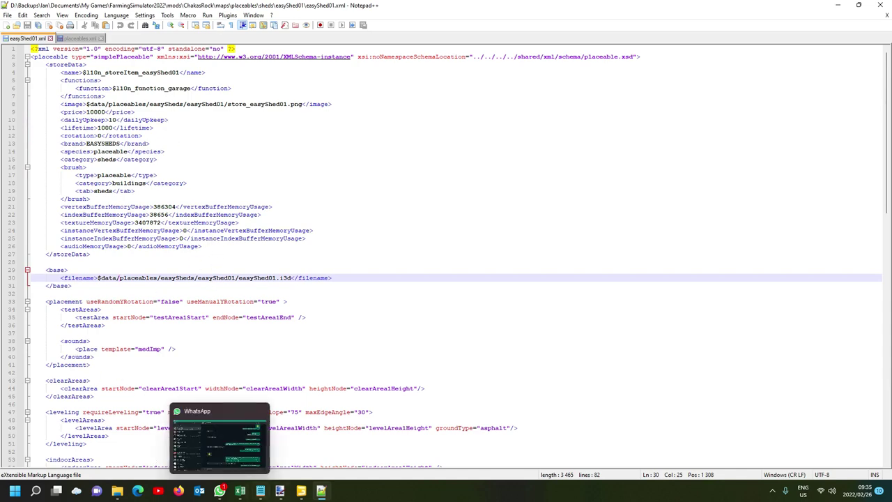
{"action": "left_click", "coordinate": [321, 490]}
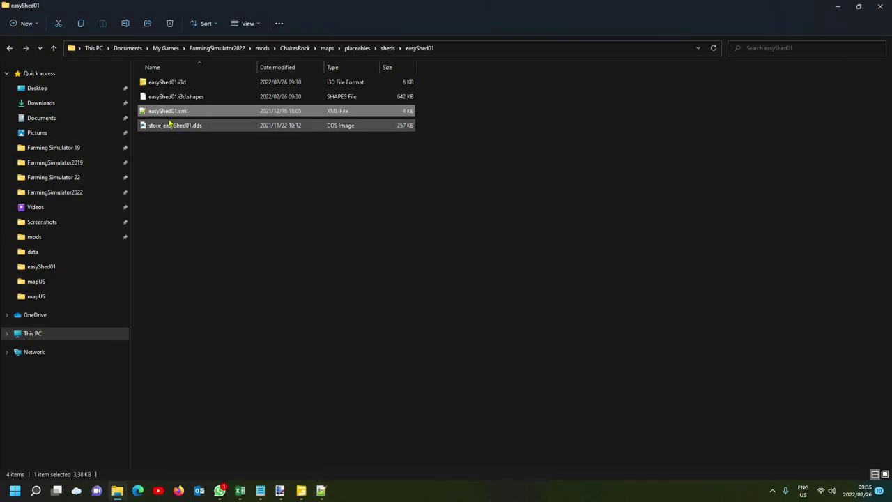
{"action": "key", "text": "F2"}
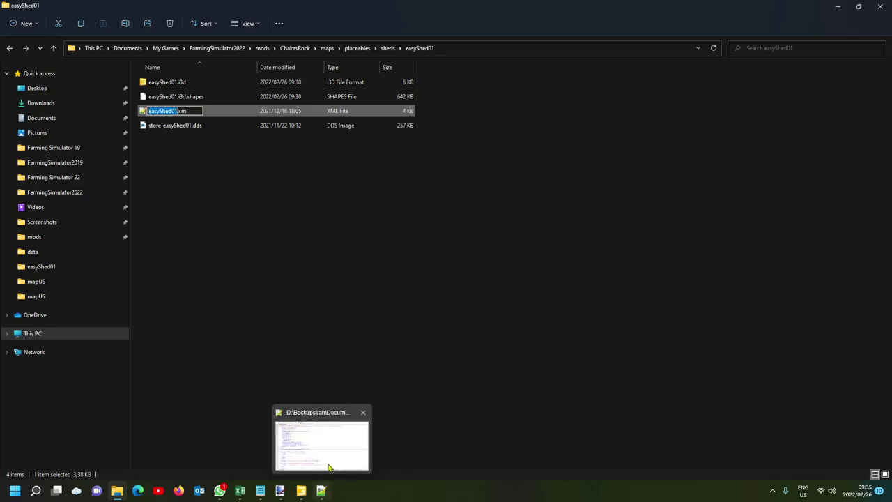
{"action": "left_click", "coordinate": [316, 350]}
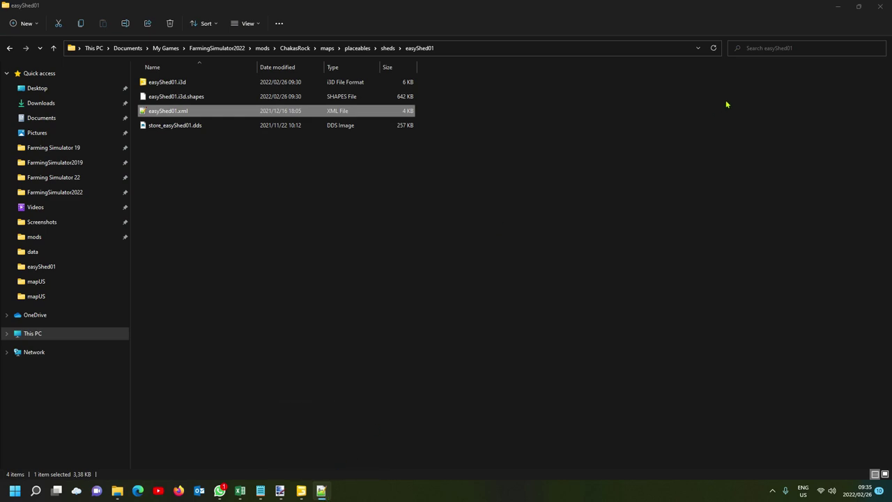
{"action": "left_click", "coordinate": [838, 7]}
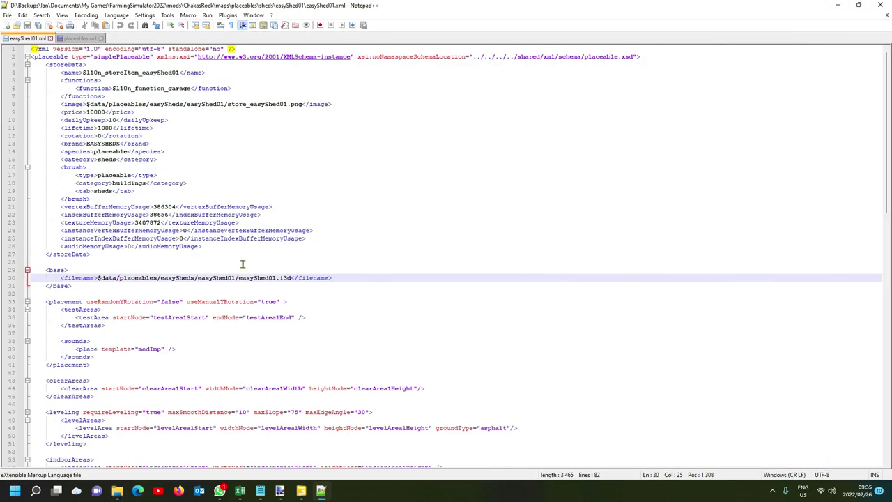
{"action": "left_click", "coordinate": [78, 39]}
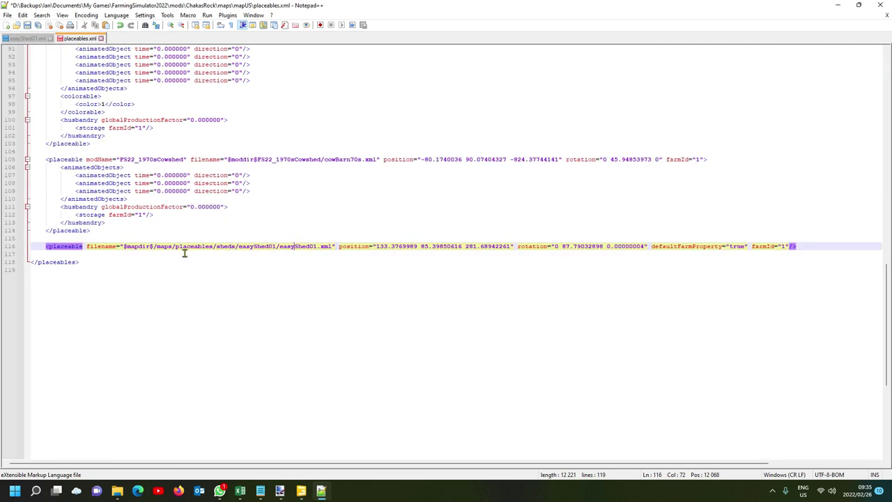
{"action": "left_click", "coordinate": [297, 246]}
{"action": "triple_click", "coordinate": [300, 248]}
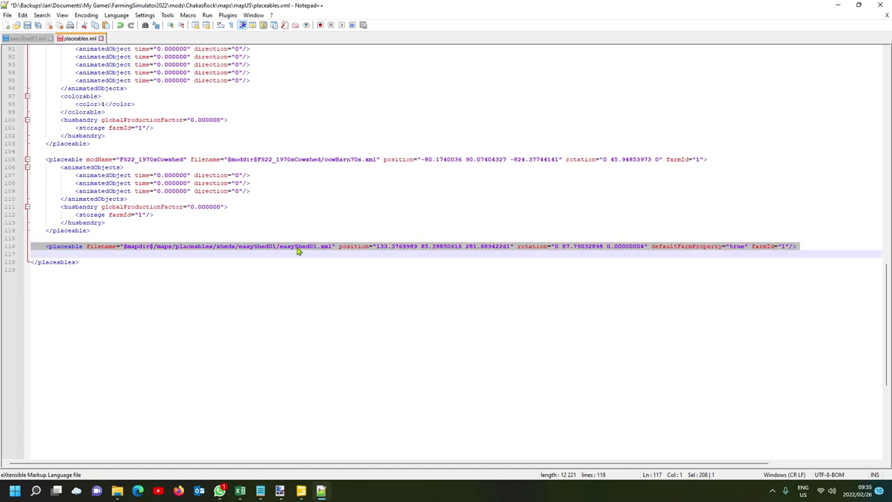
{"action": "left_click", "coordinate": [298, 249]}
{"action": "double_click", "coordinate": [294, 248]}
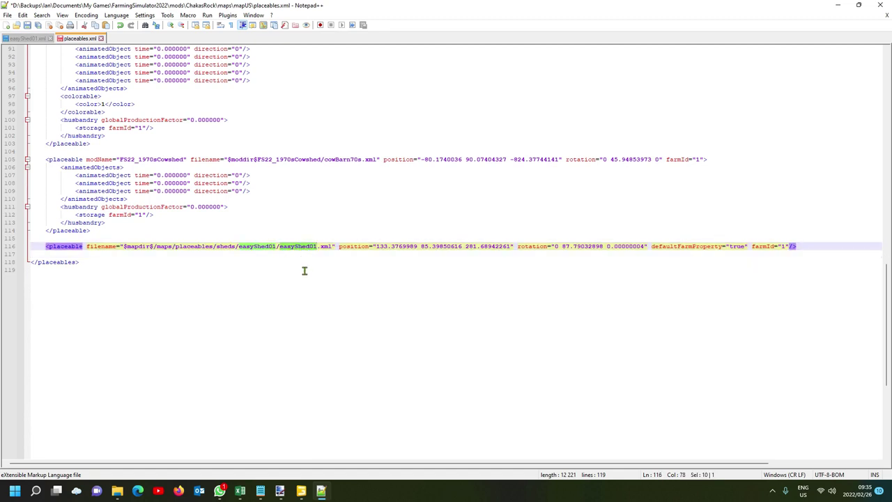
{"action": "key", "text": "Right"}
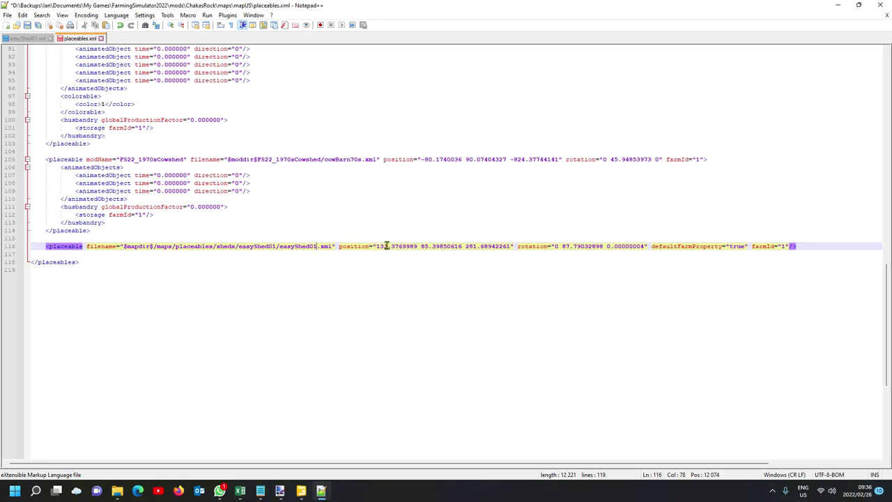
- Review the storeData block in easyShed01.xml, and open modDesc.xml from the ChakasRock mod folder
{"action": "mouse_move", "coordinate": [117, 491]}
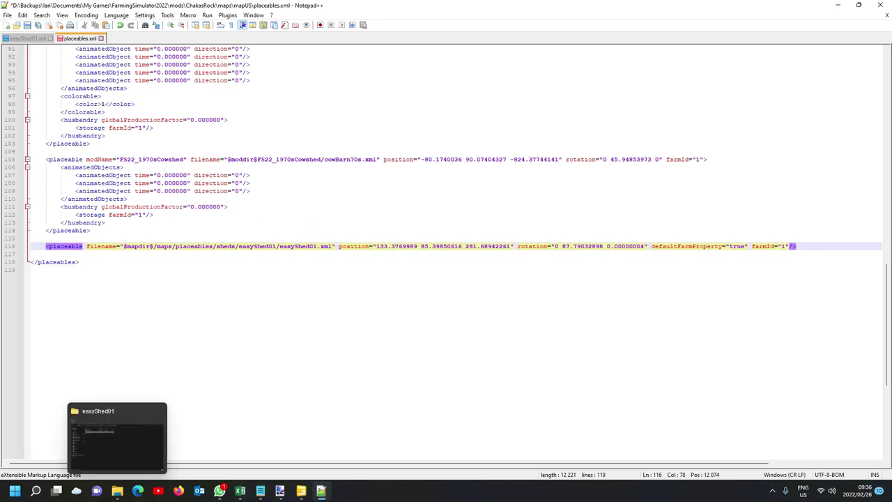
{"action": "left_click", "coordinate": [30, 39]}
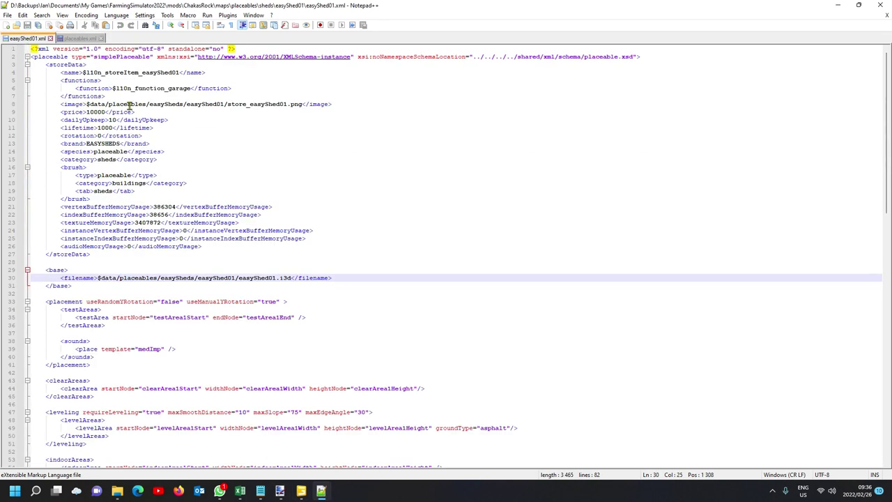
{"action": "left_click", "coordinate": [60, 65]}
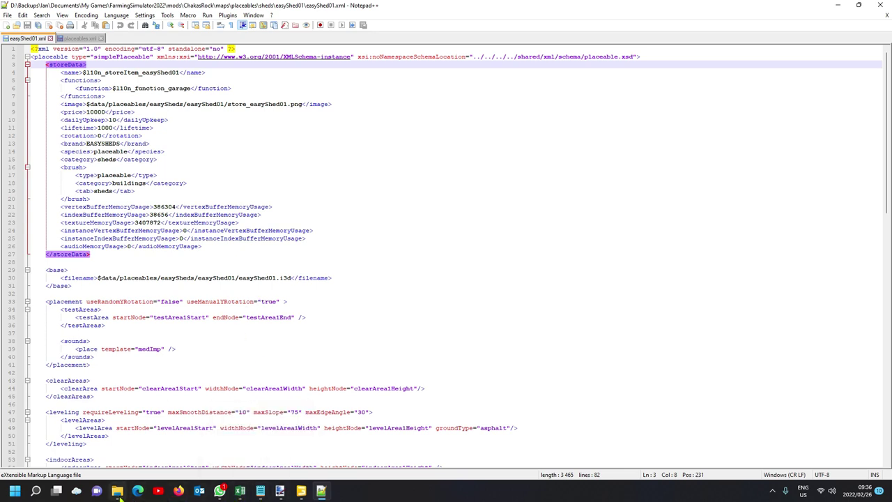
{"action": "mouse_move", "coordinate": [117, 491]}
{"action": "left_click", "coordinate": [126, 451]}
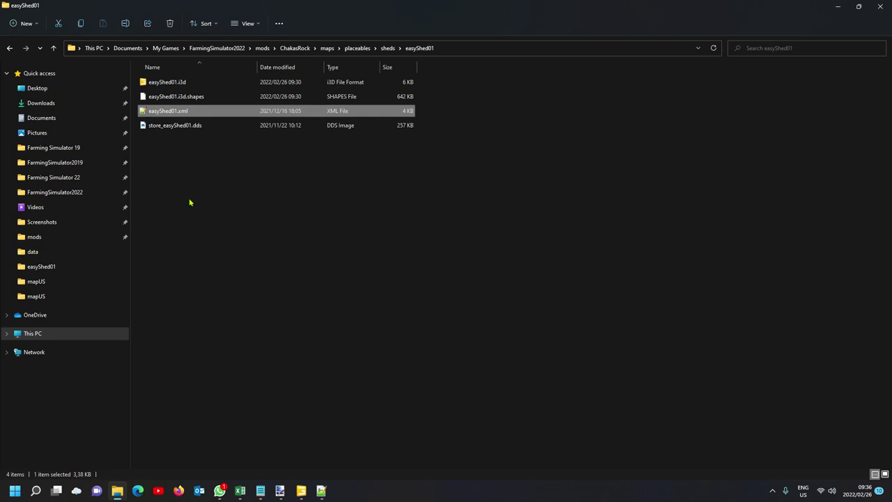
{"action": "left_click", "coordinate": [295, 48]}
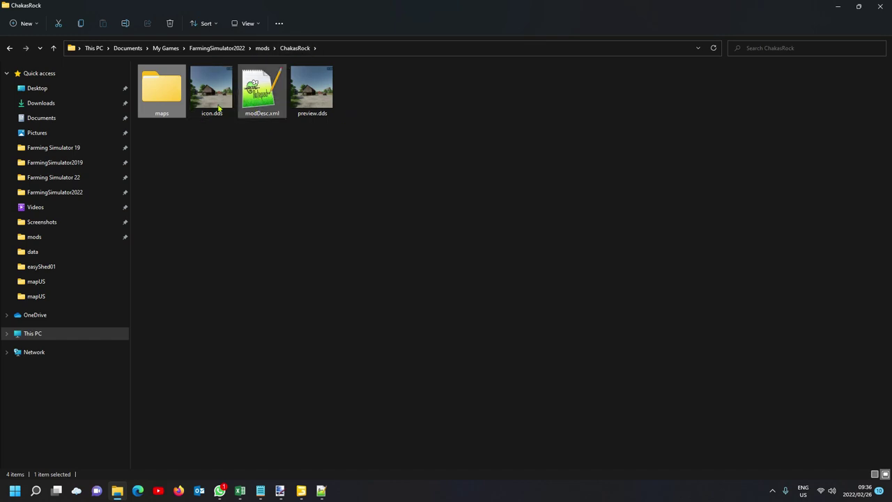
{"action": "left_click", "coordinate": [269, 103]}
{"action": "double_click", "coordinate": [269, 103]}
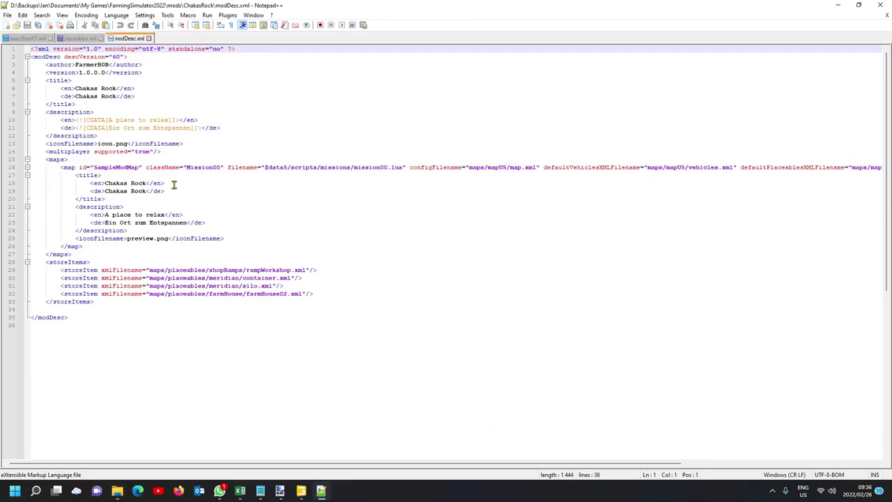
- Go to the storeItems section of modDesc.xml and its rampWorkshop.xml storeItem line
{"action": "left_click", "coordinate": [64, 261]}
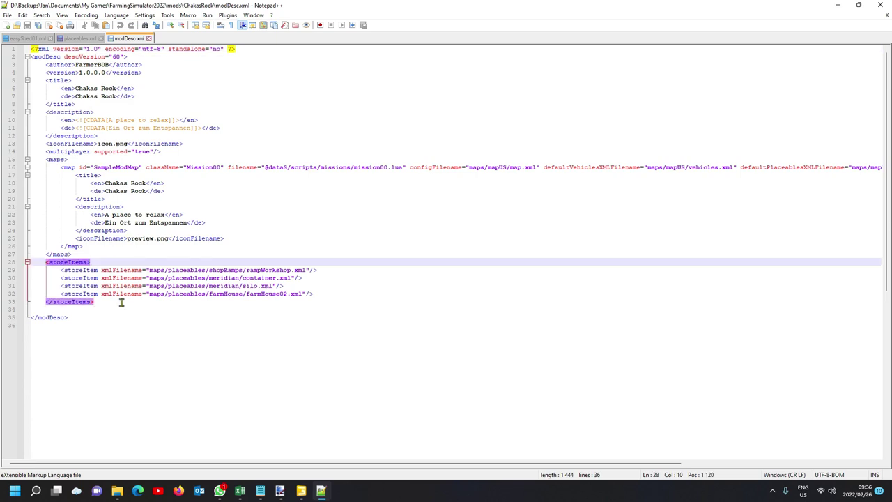
{"action": "left_click", "coordinate": [107, 325]}
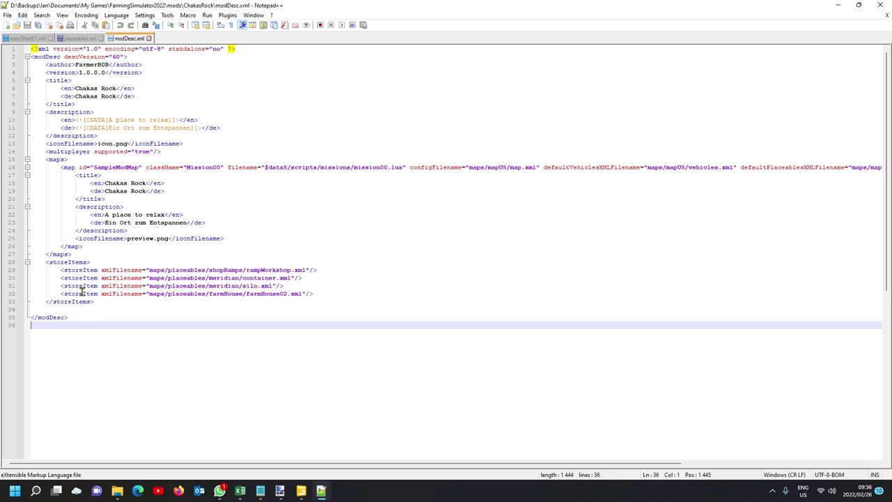
{"action": "left_click", "coordinate": [63, 261]}
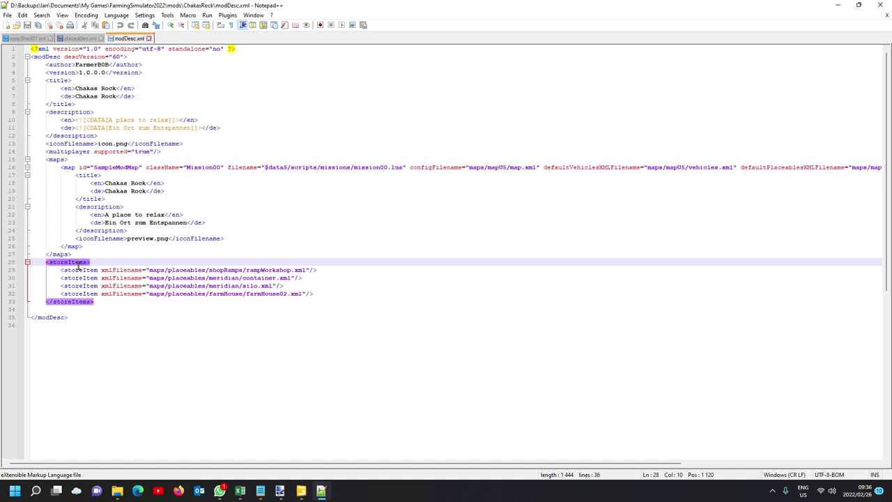
{"action": "left_click", "coordinate": [80, 269]}
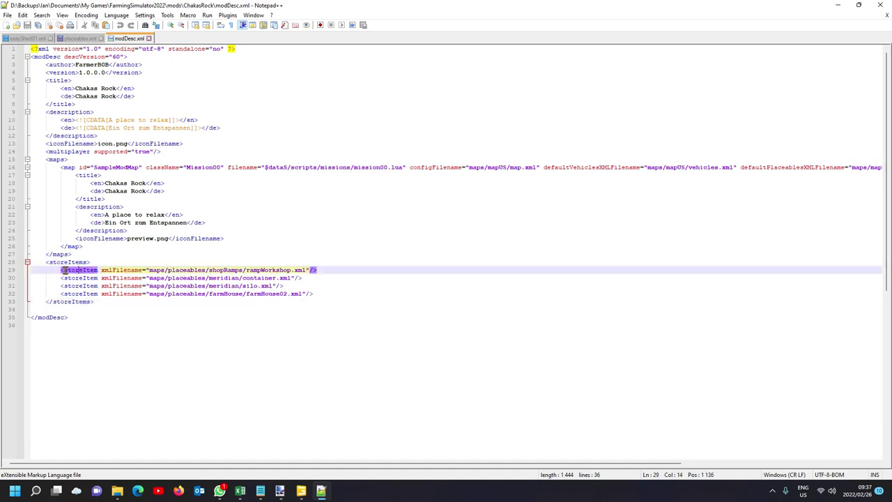